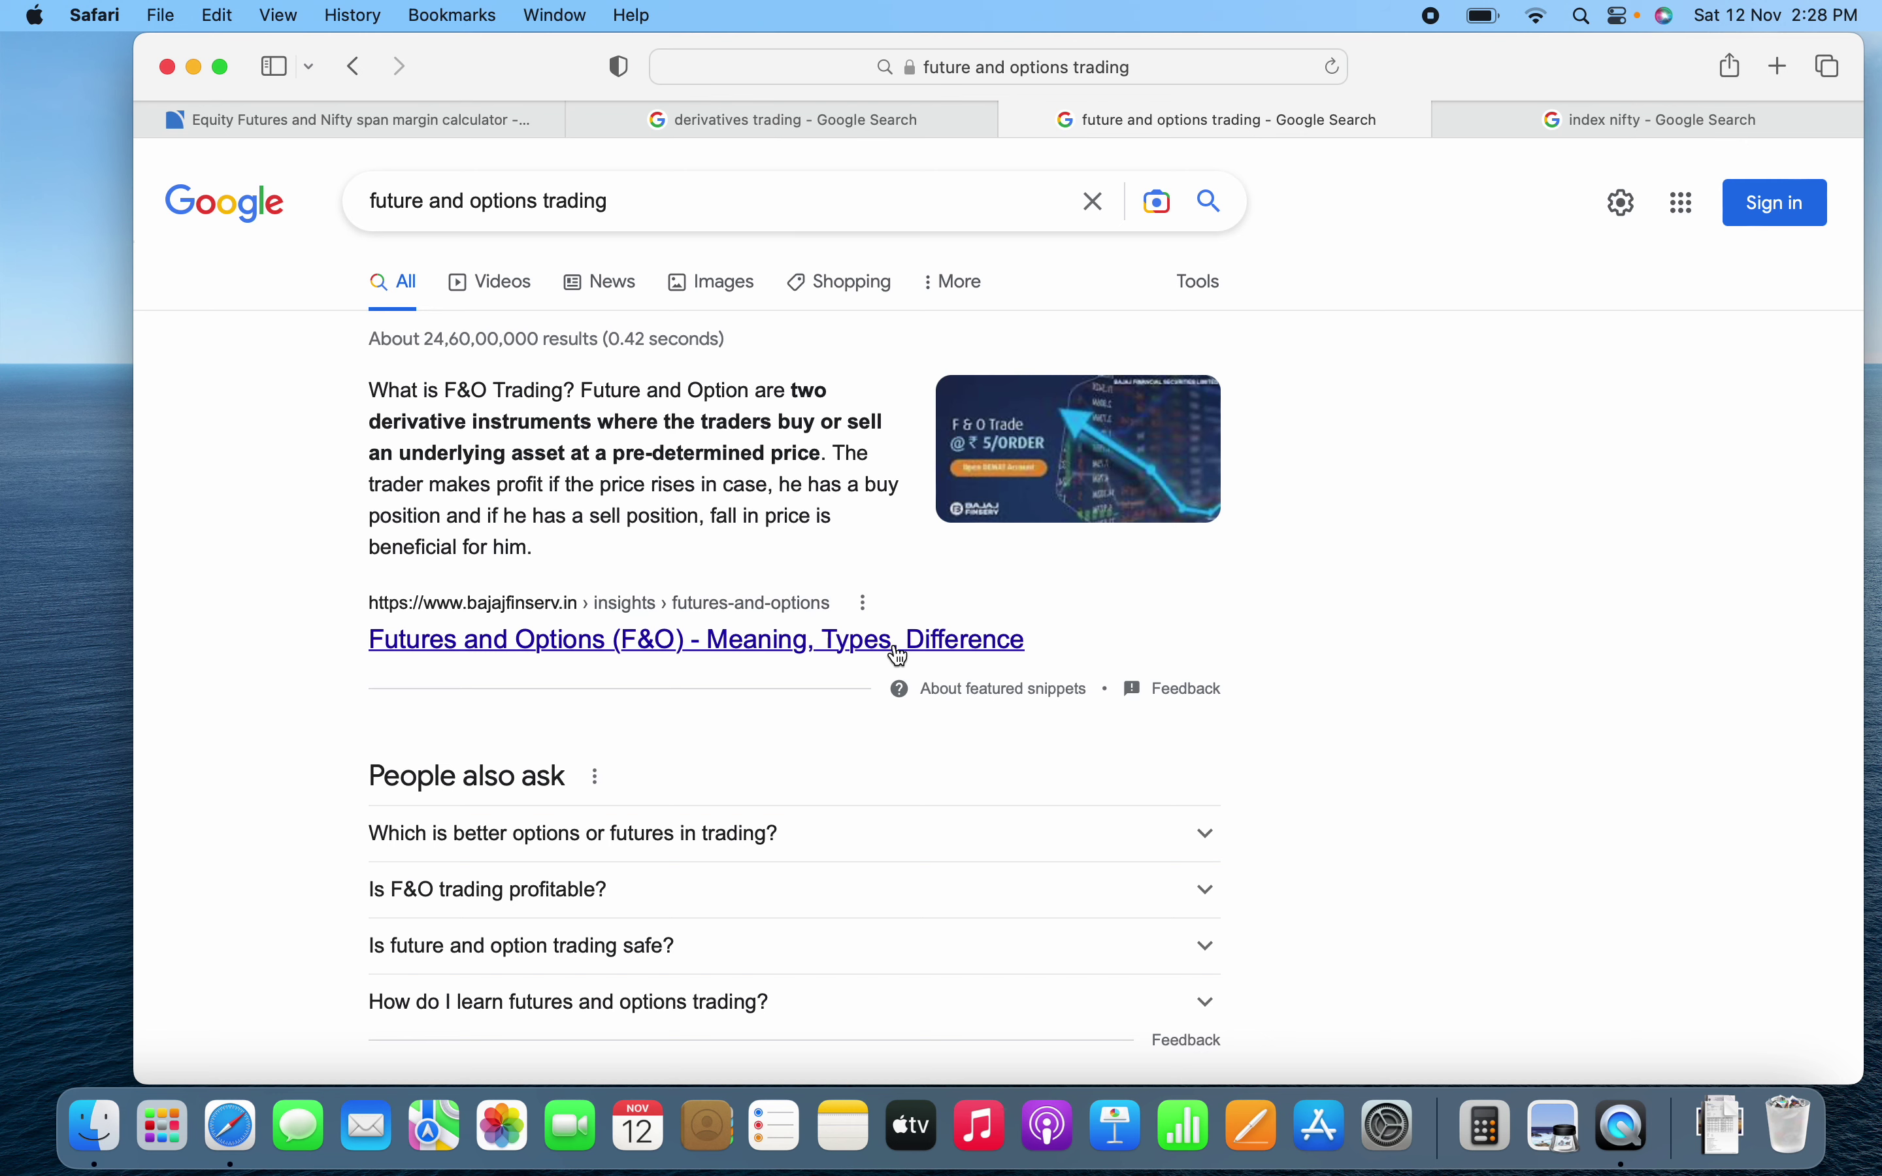
# - Expand the 'Which is better options or futures' answer, then switch back to the Zerodha margin calculator tab
pyautogui.scroll(-5, 618, 894)
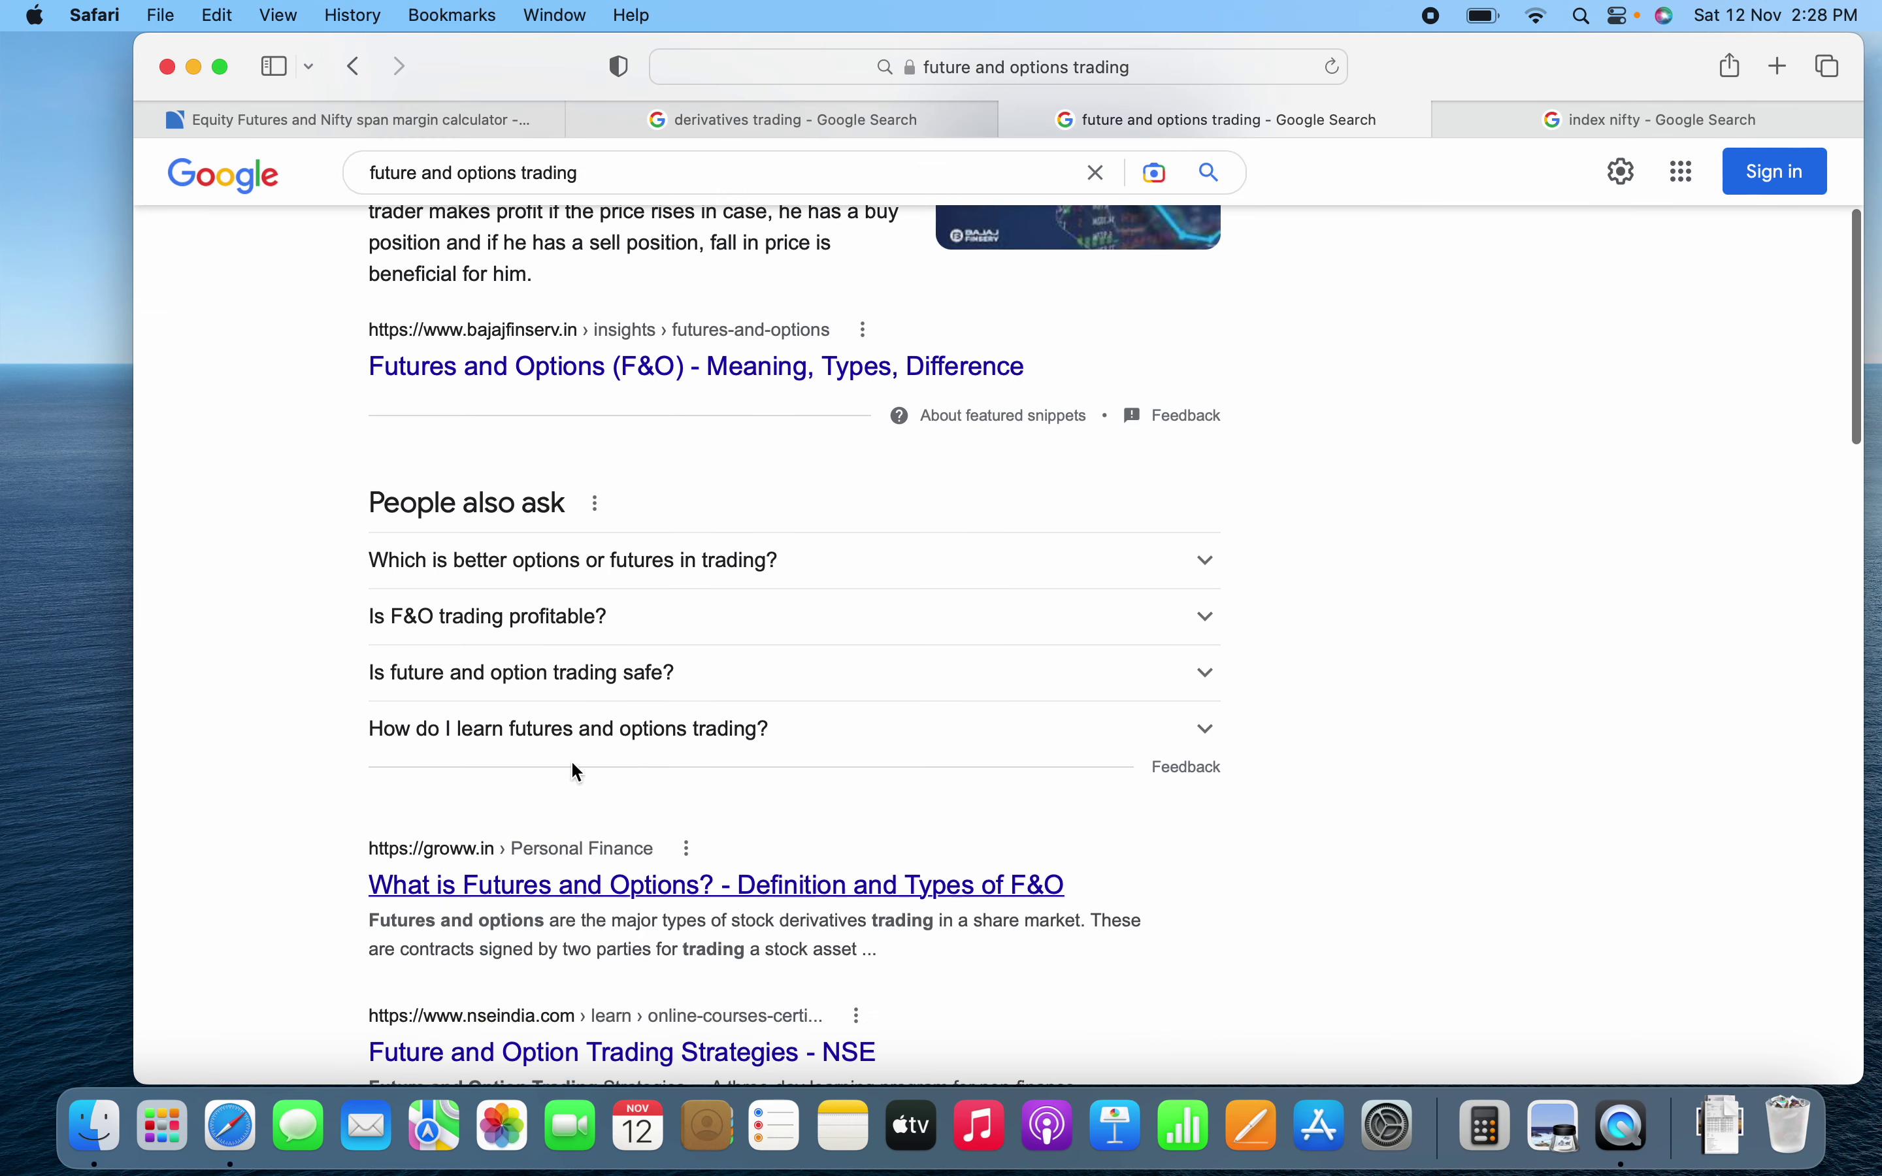
pyautogui.click(578, 563)
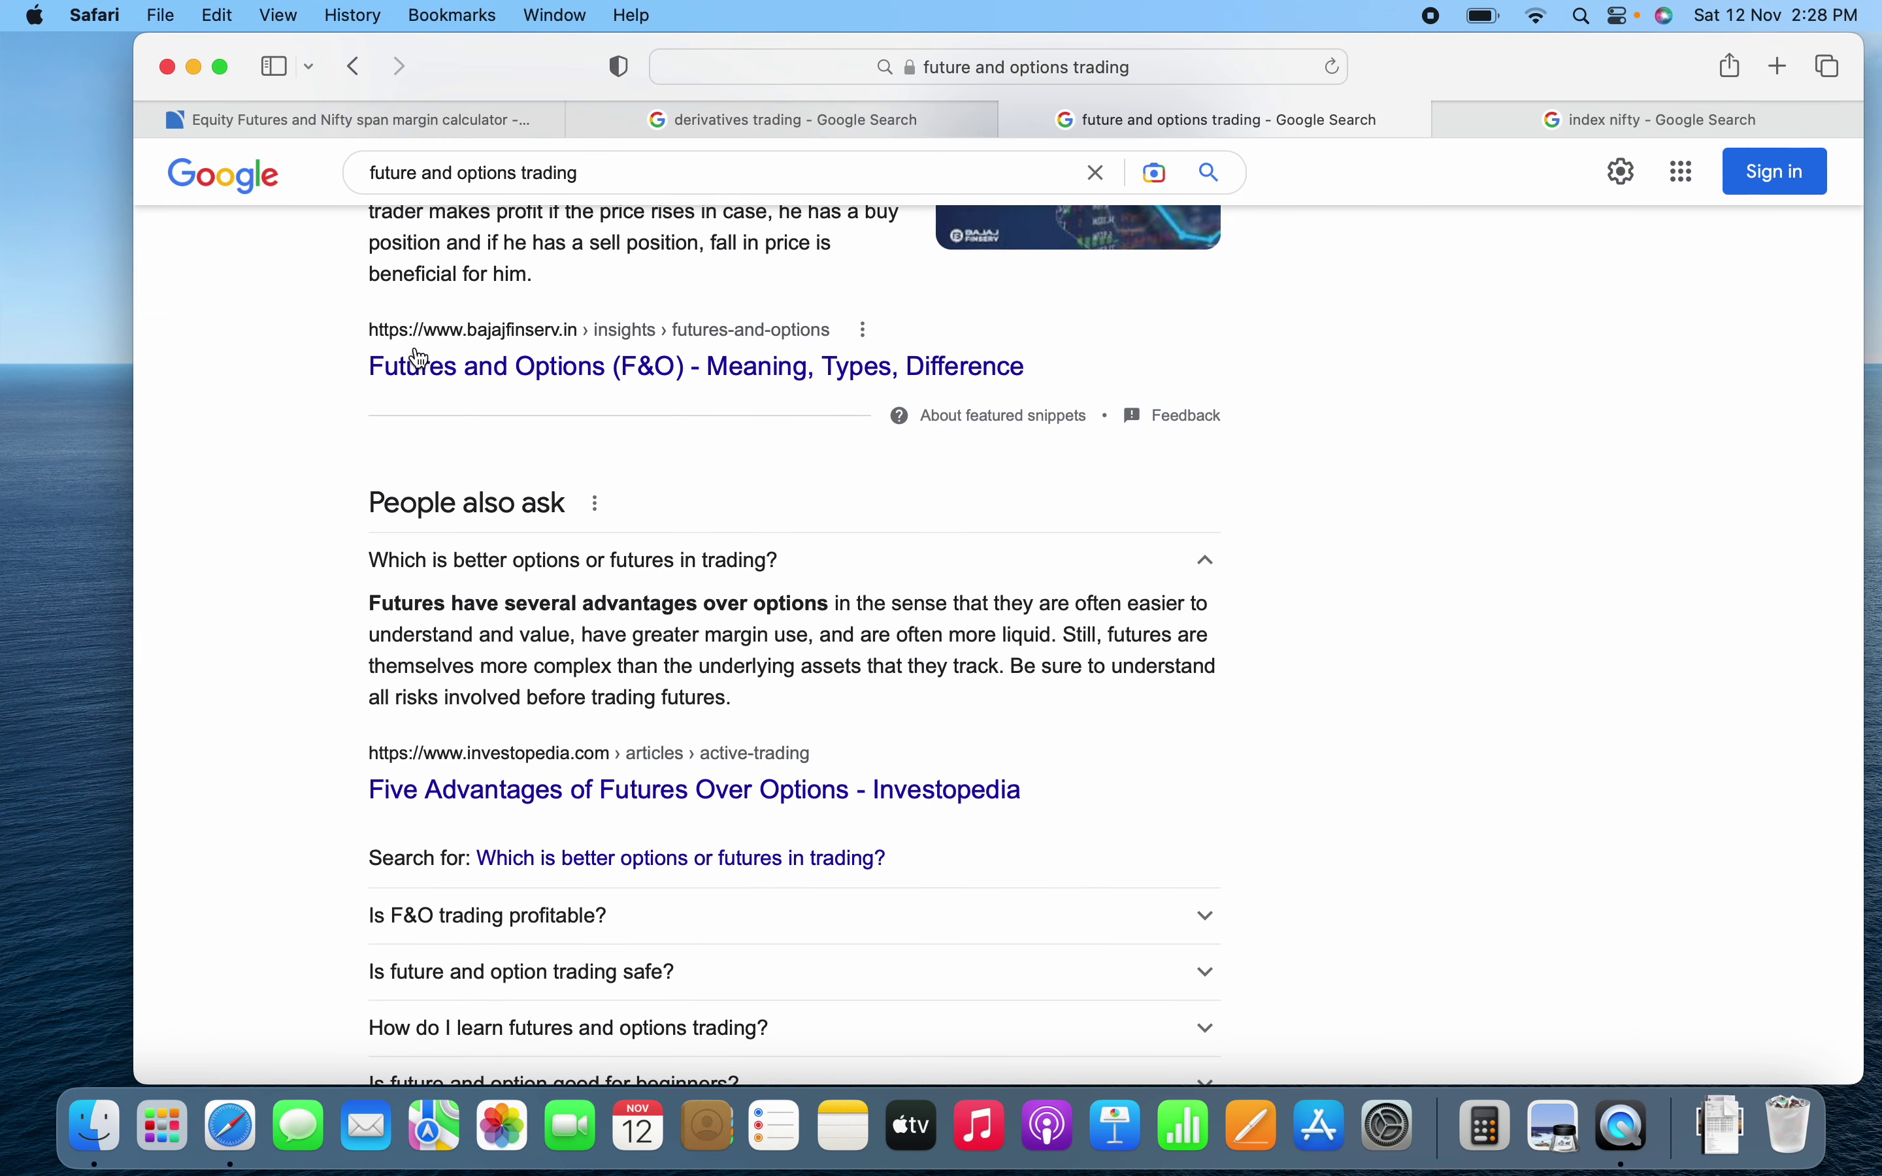
pyautogui.click(308, 127)
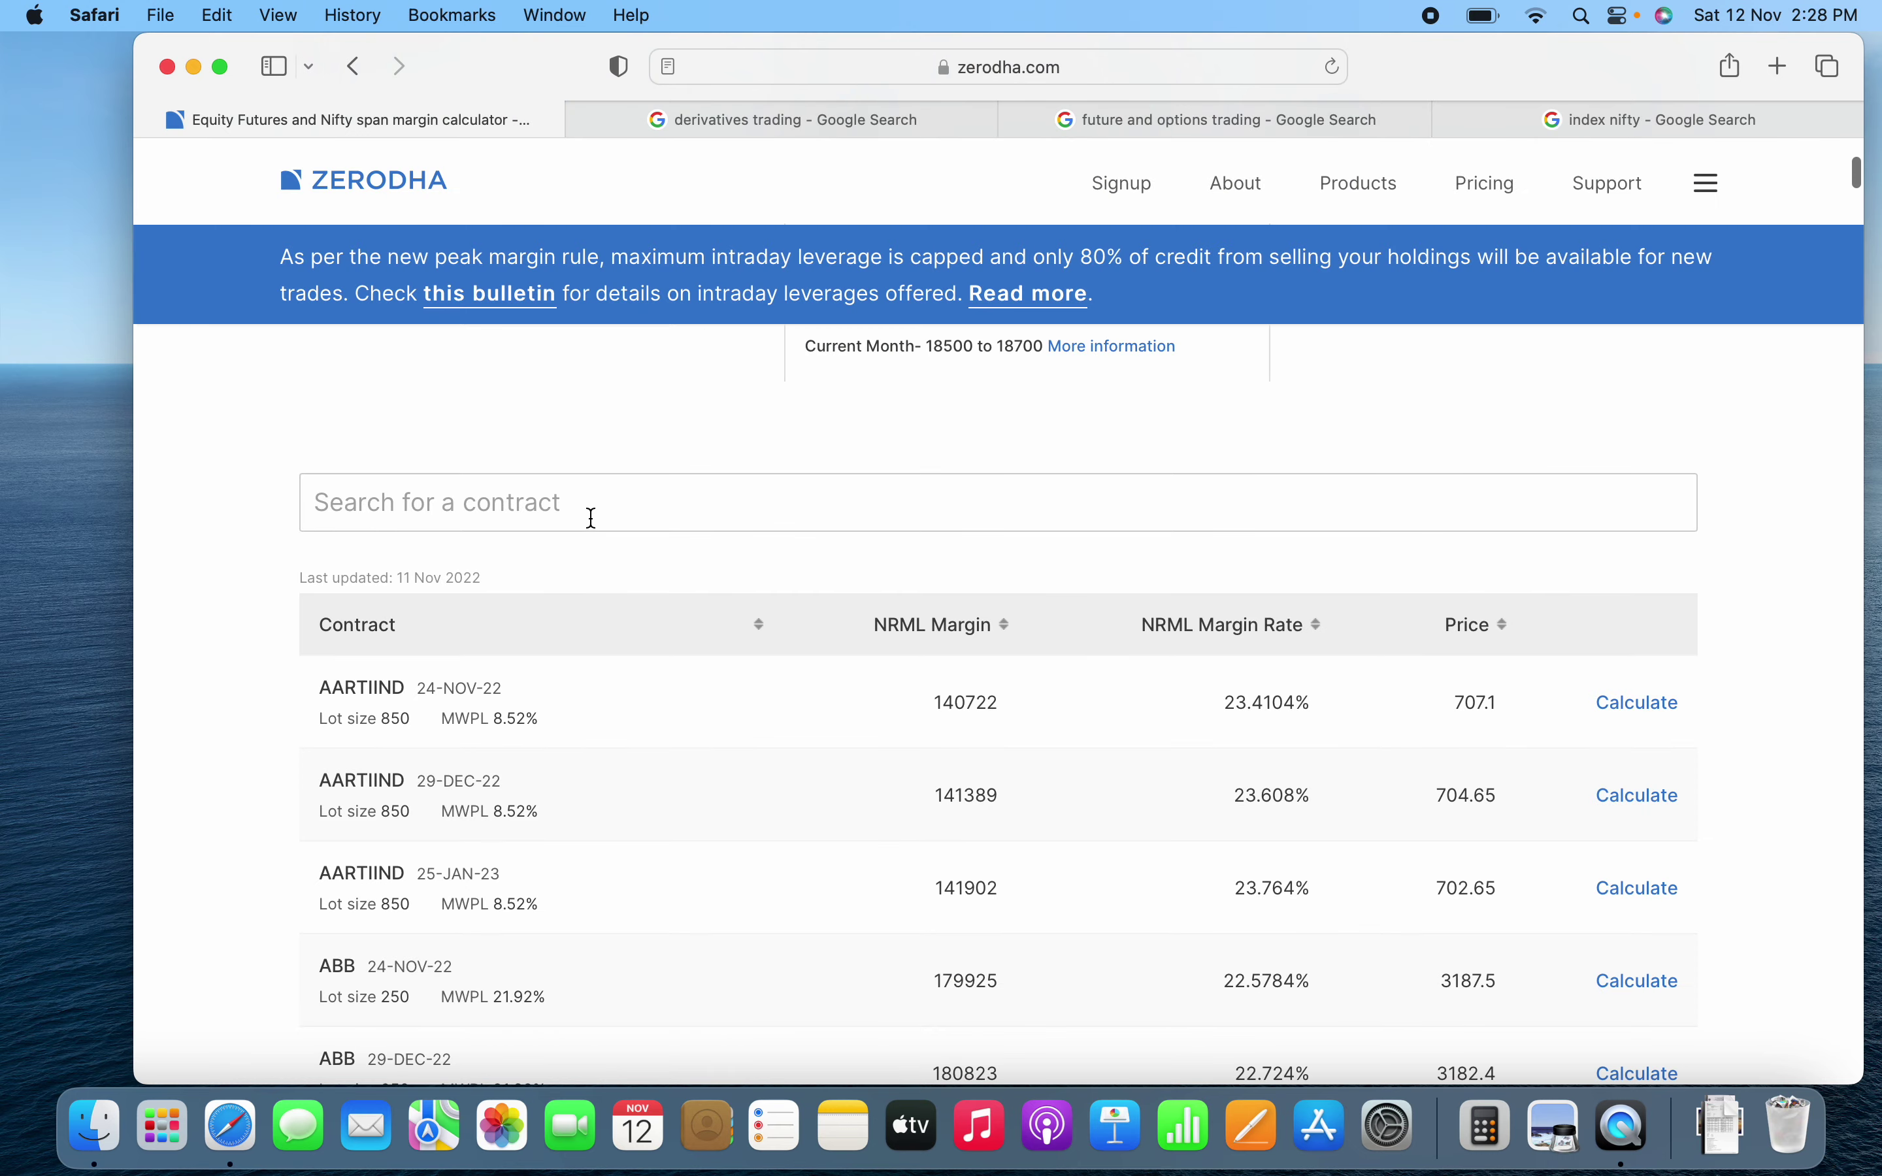
# - Filter contracts by 'reli' and open the RELIANCE 24-NOV-22 lot calculator showing NRML margin 123865
pyautogui.click(560, 498)
pyautogui.write('r')
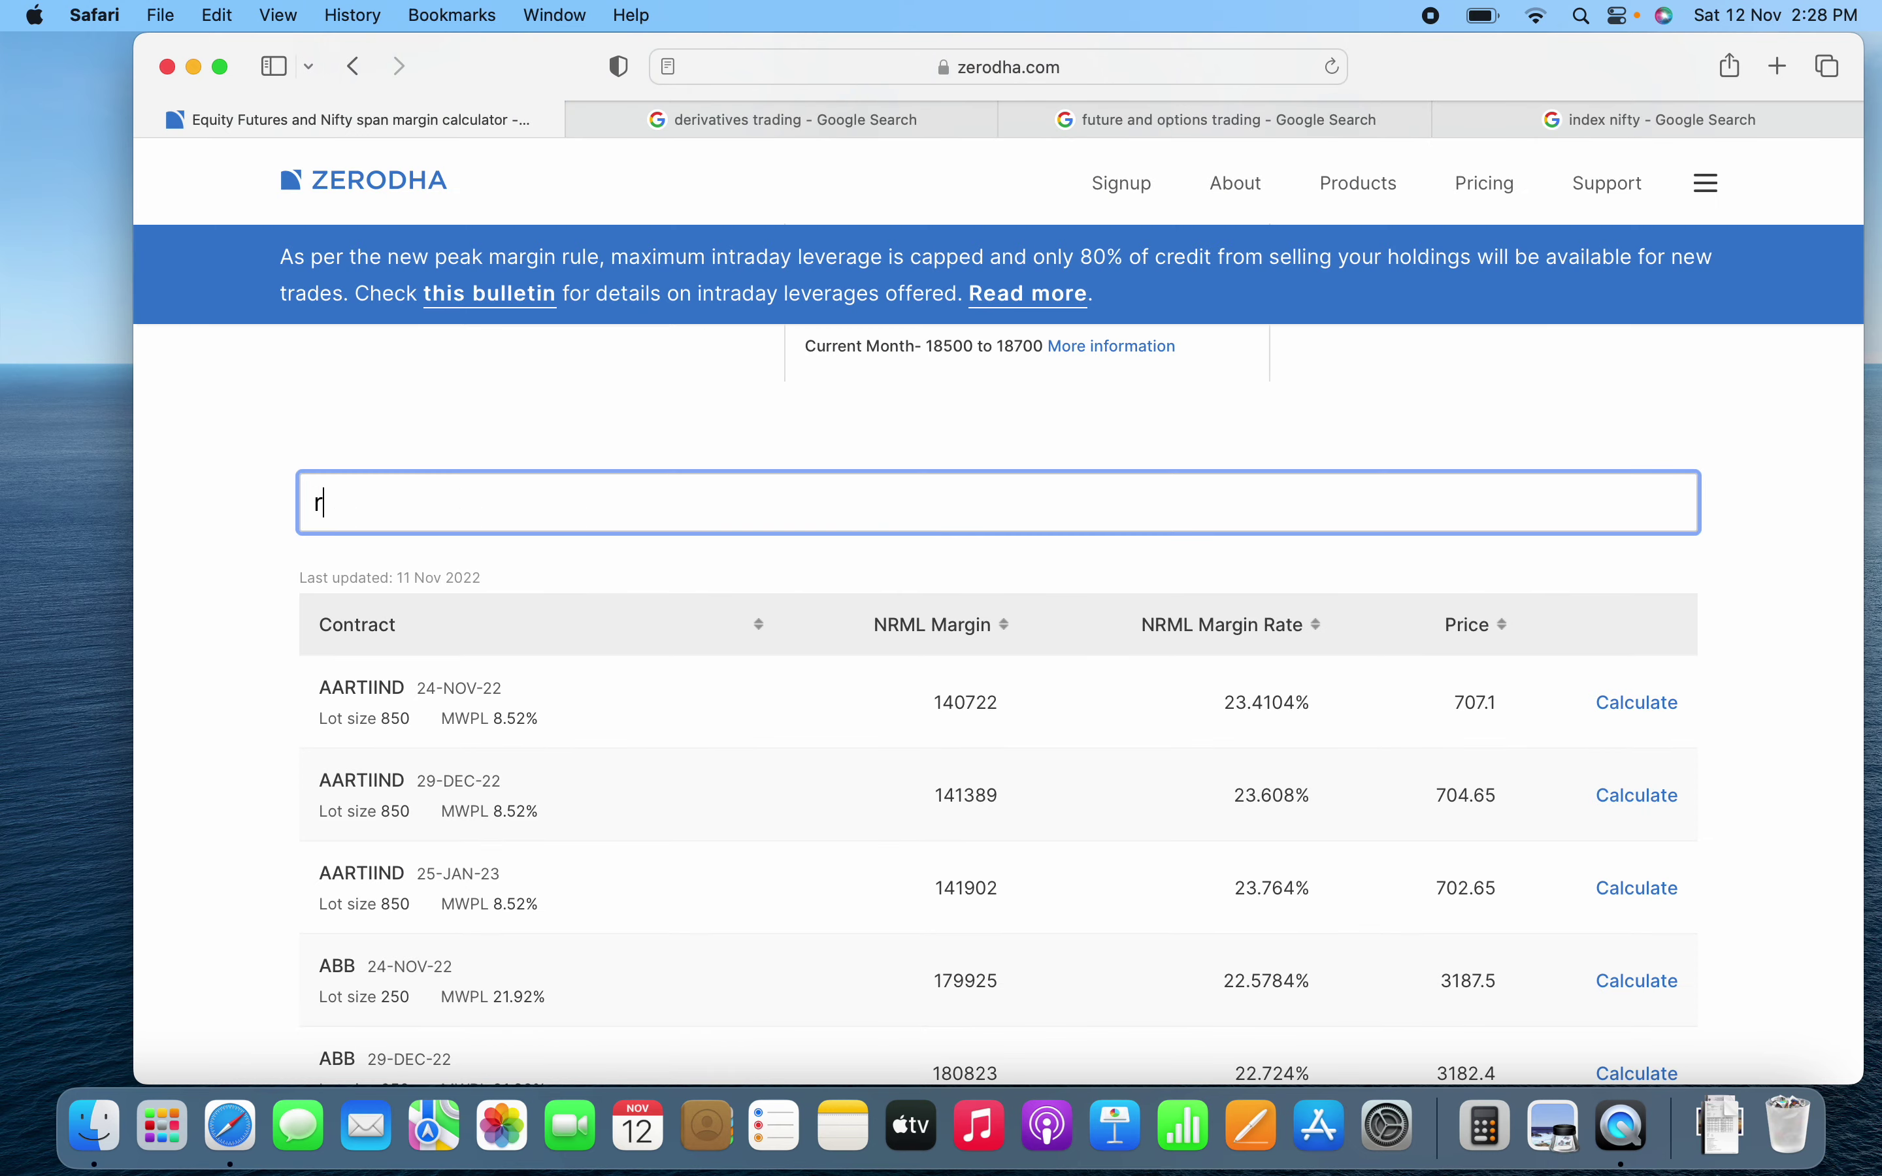
pyautogui.write('eli')
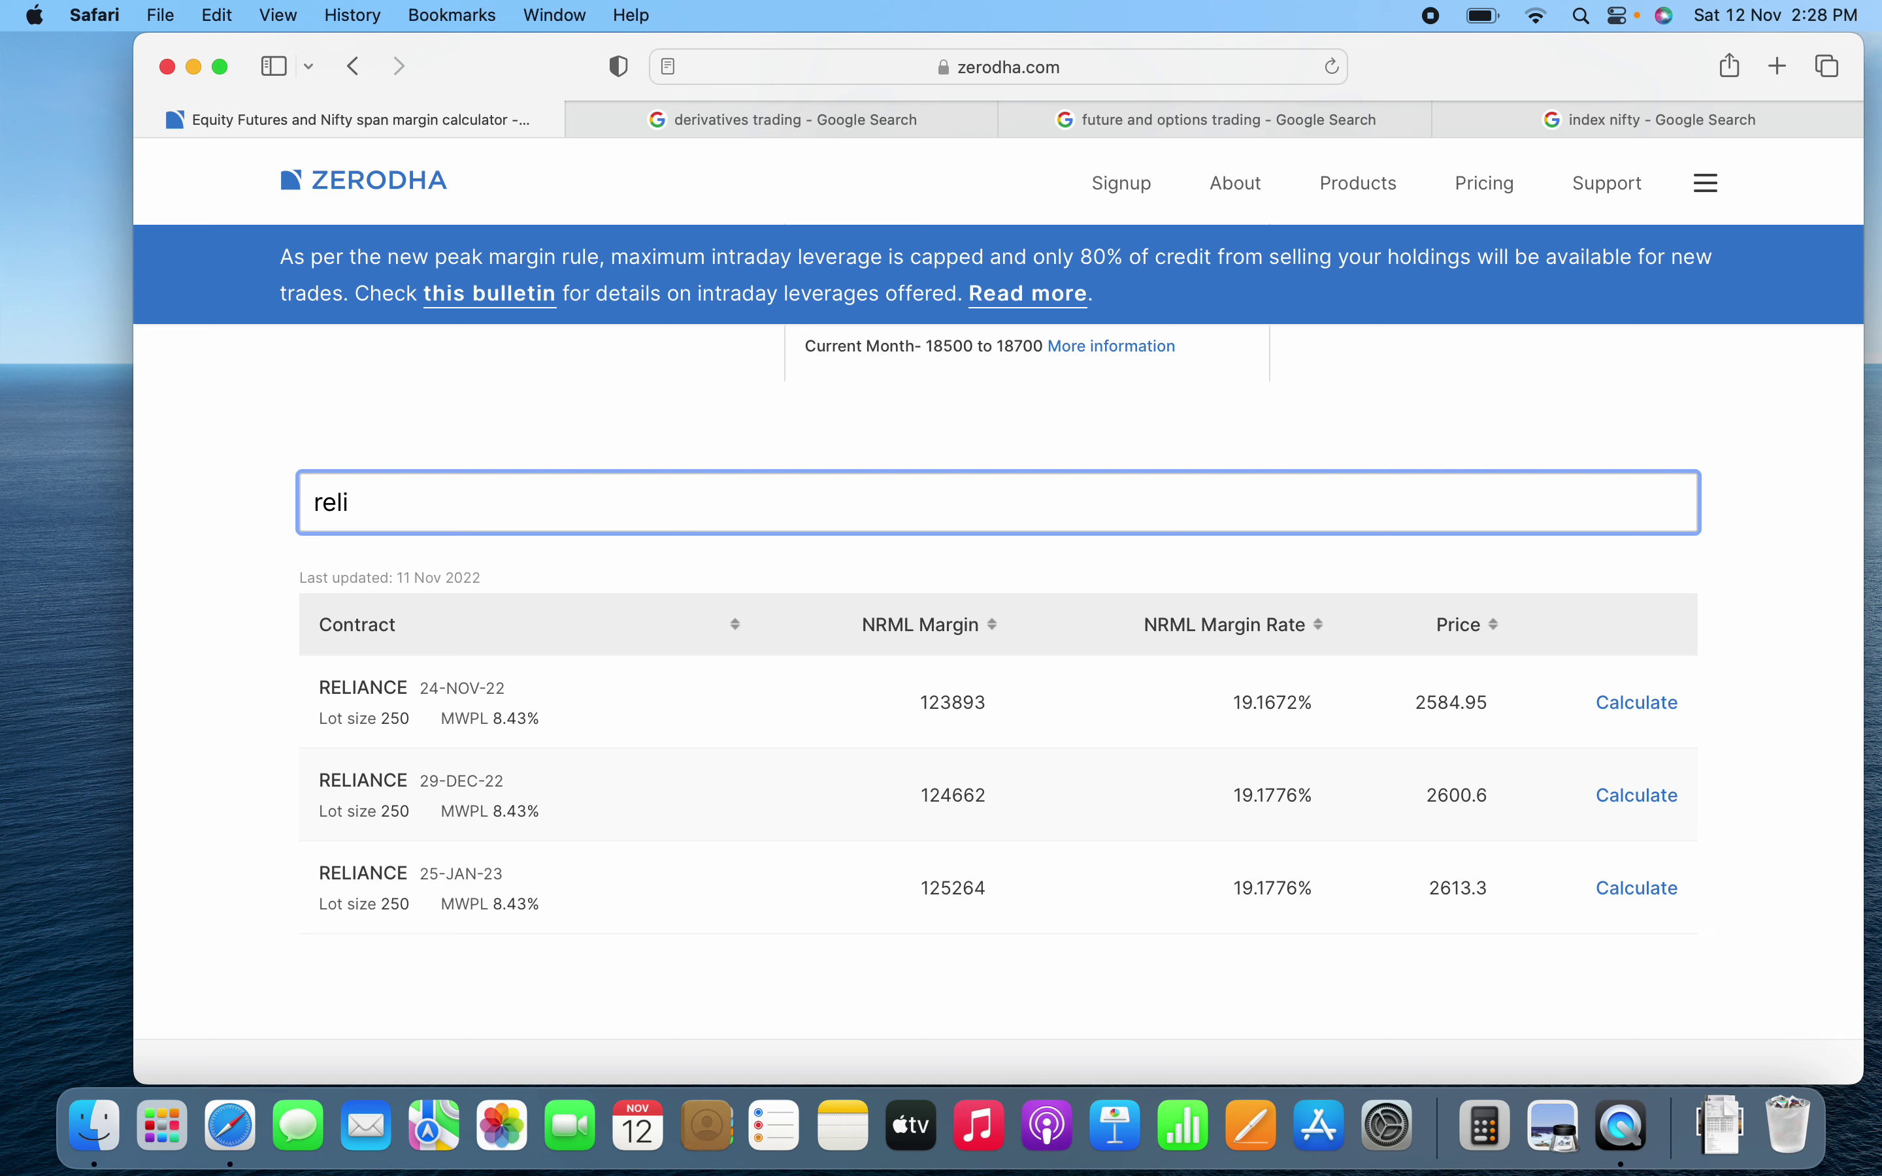
pyautogui.click(1047, 64)
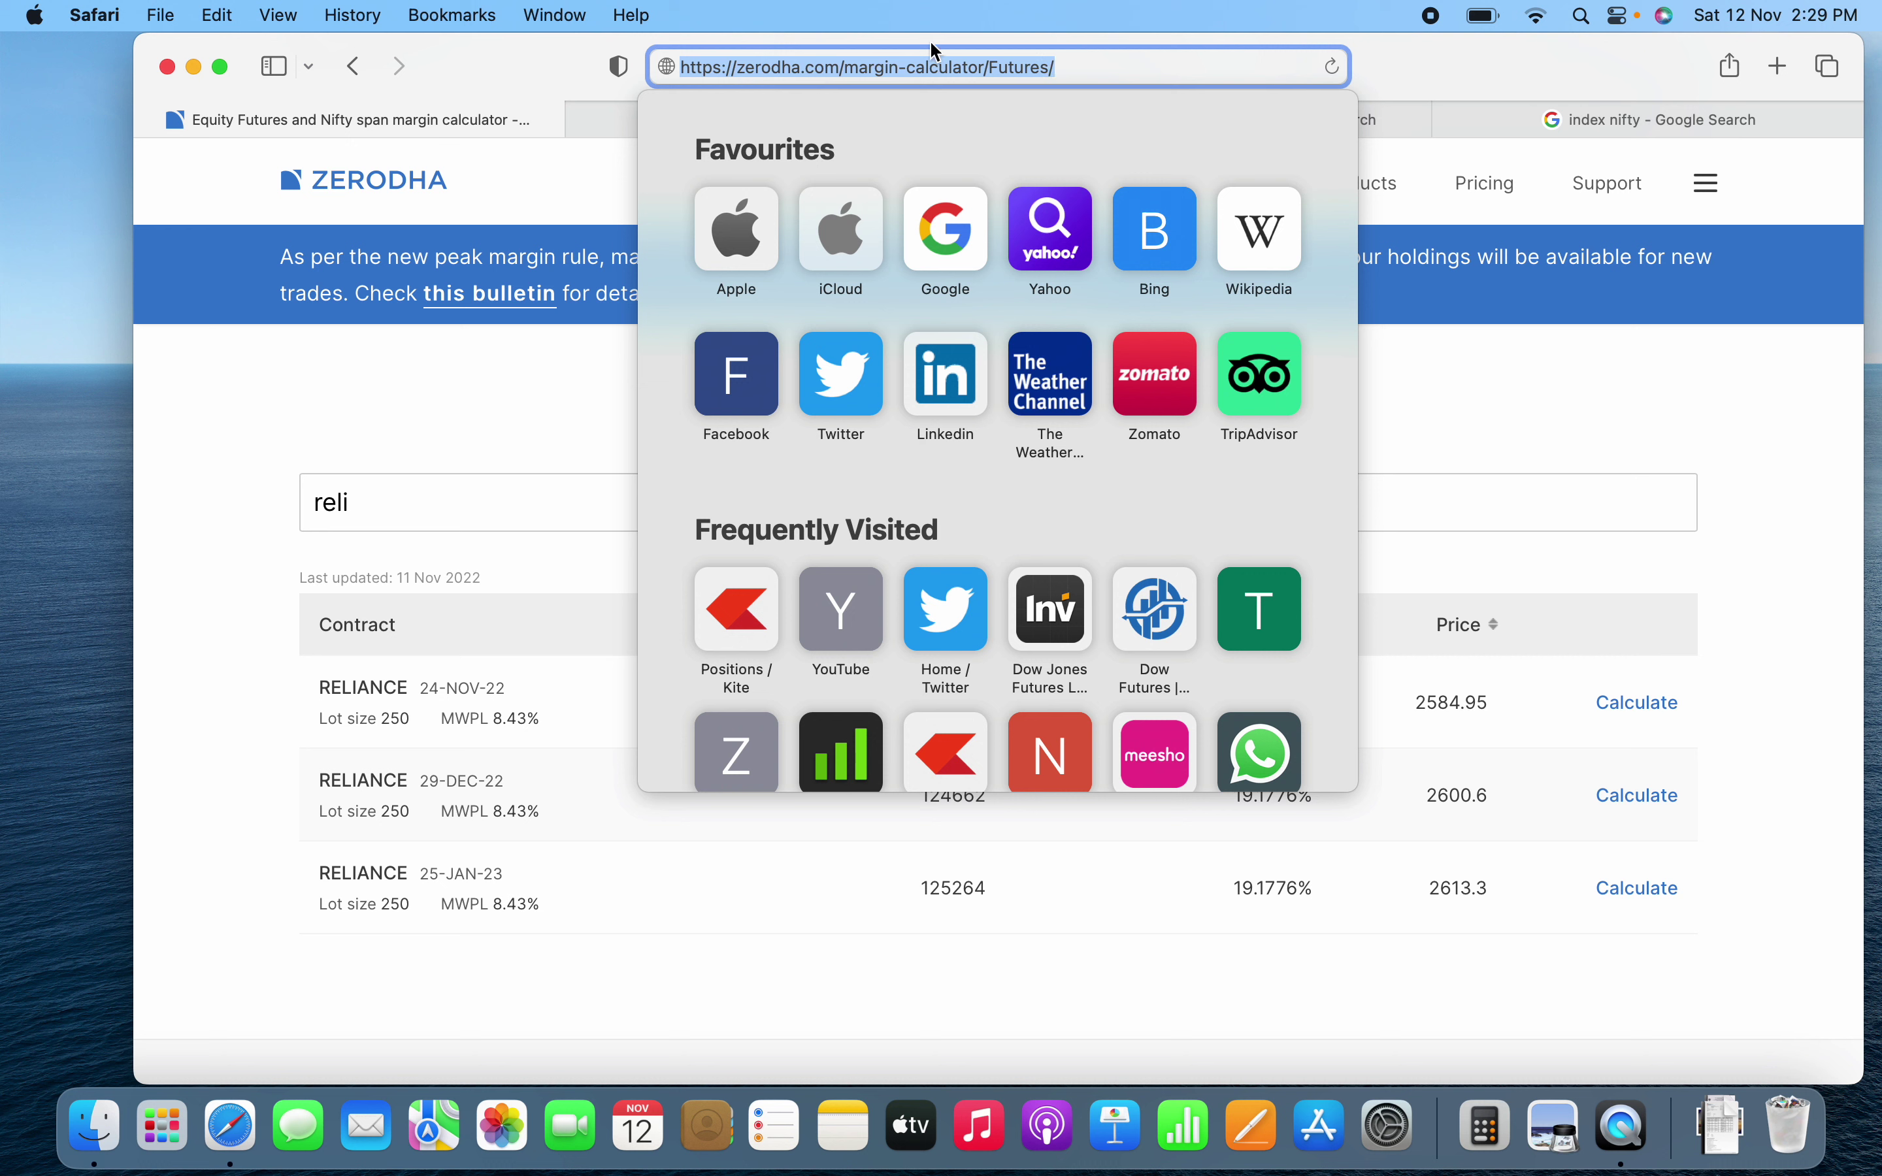
pyautogui.click(401, 694)
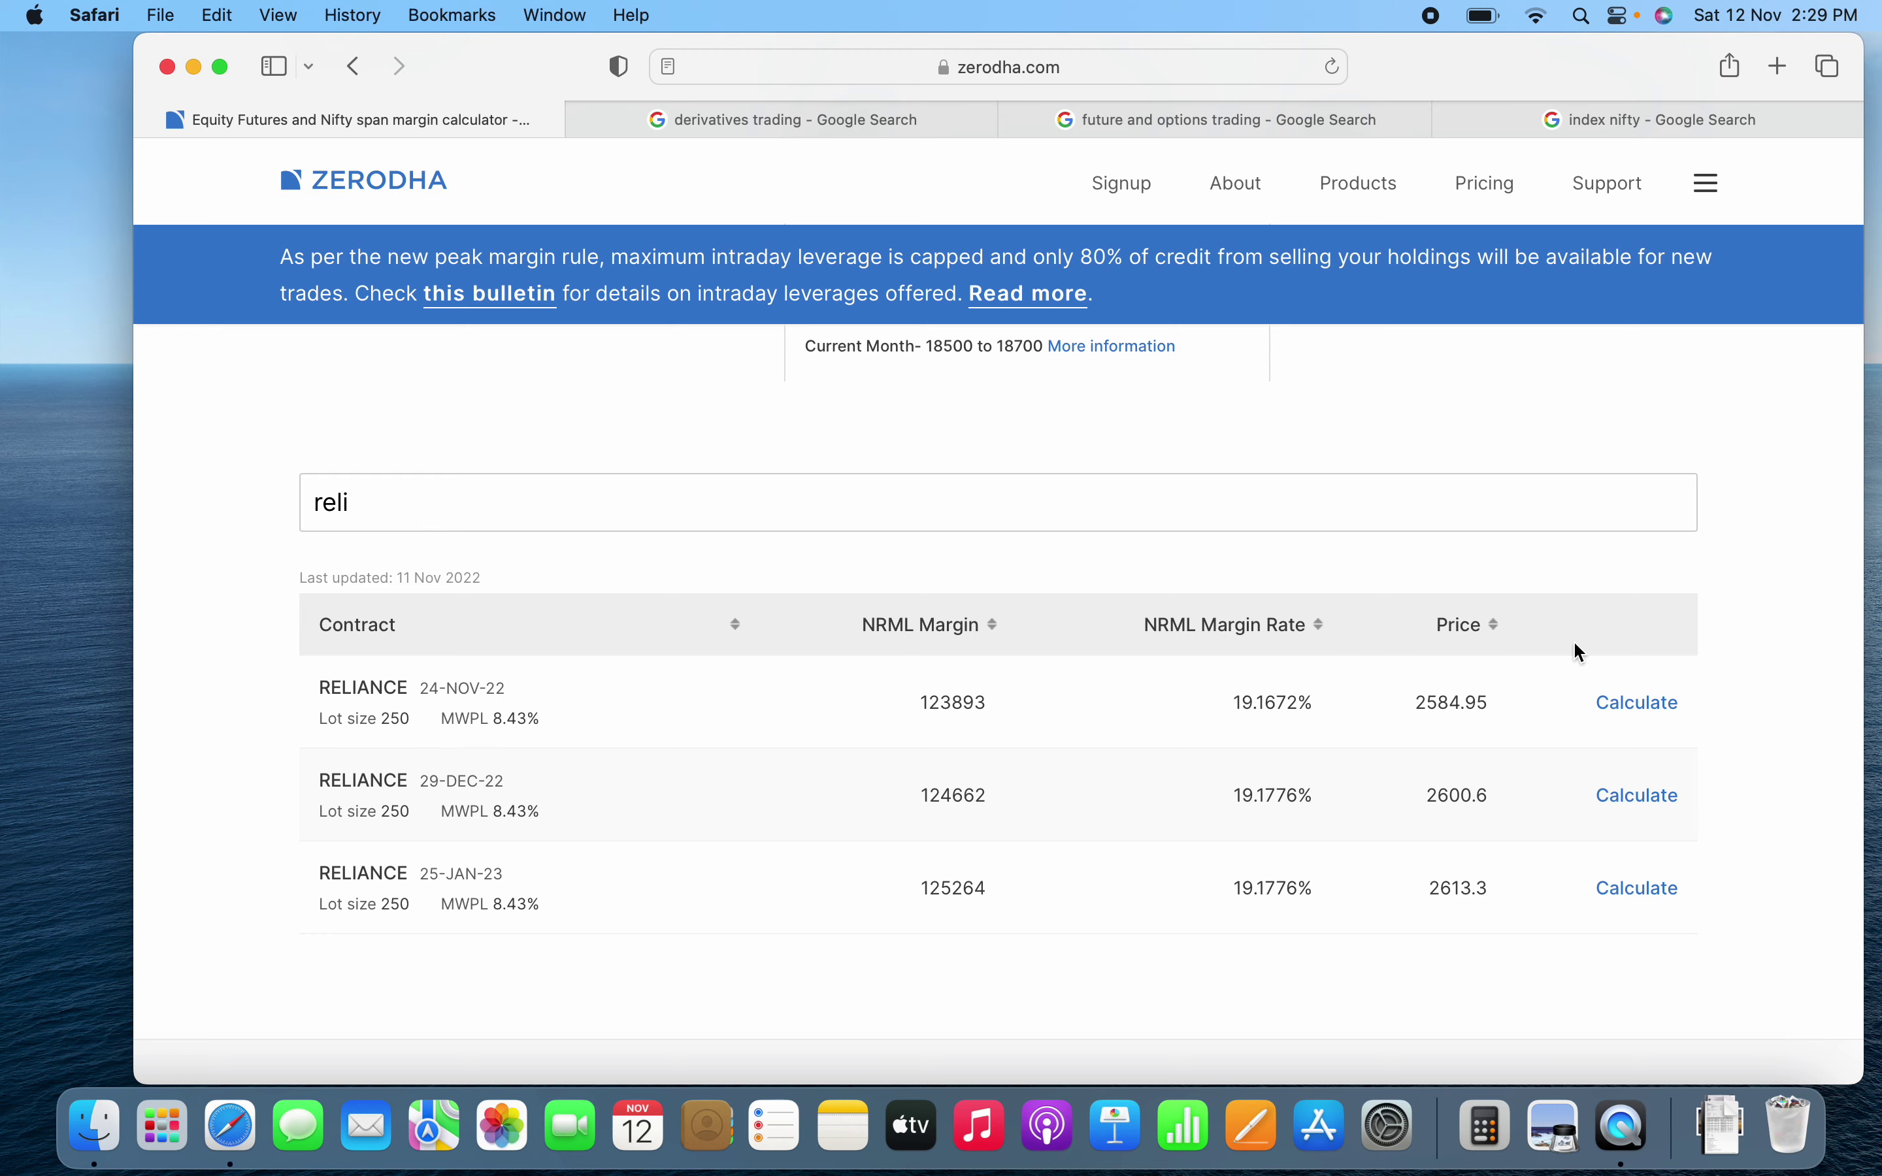
pyautogui.click(1650, 703)
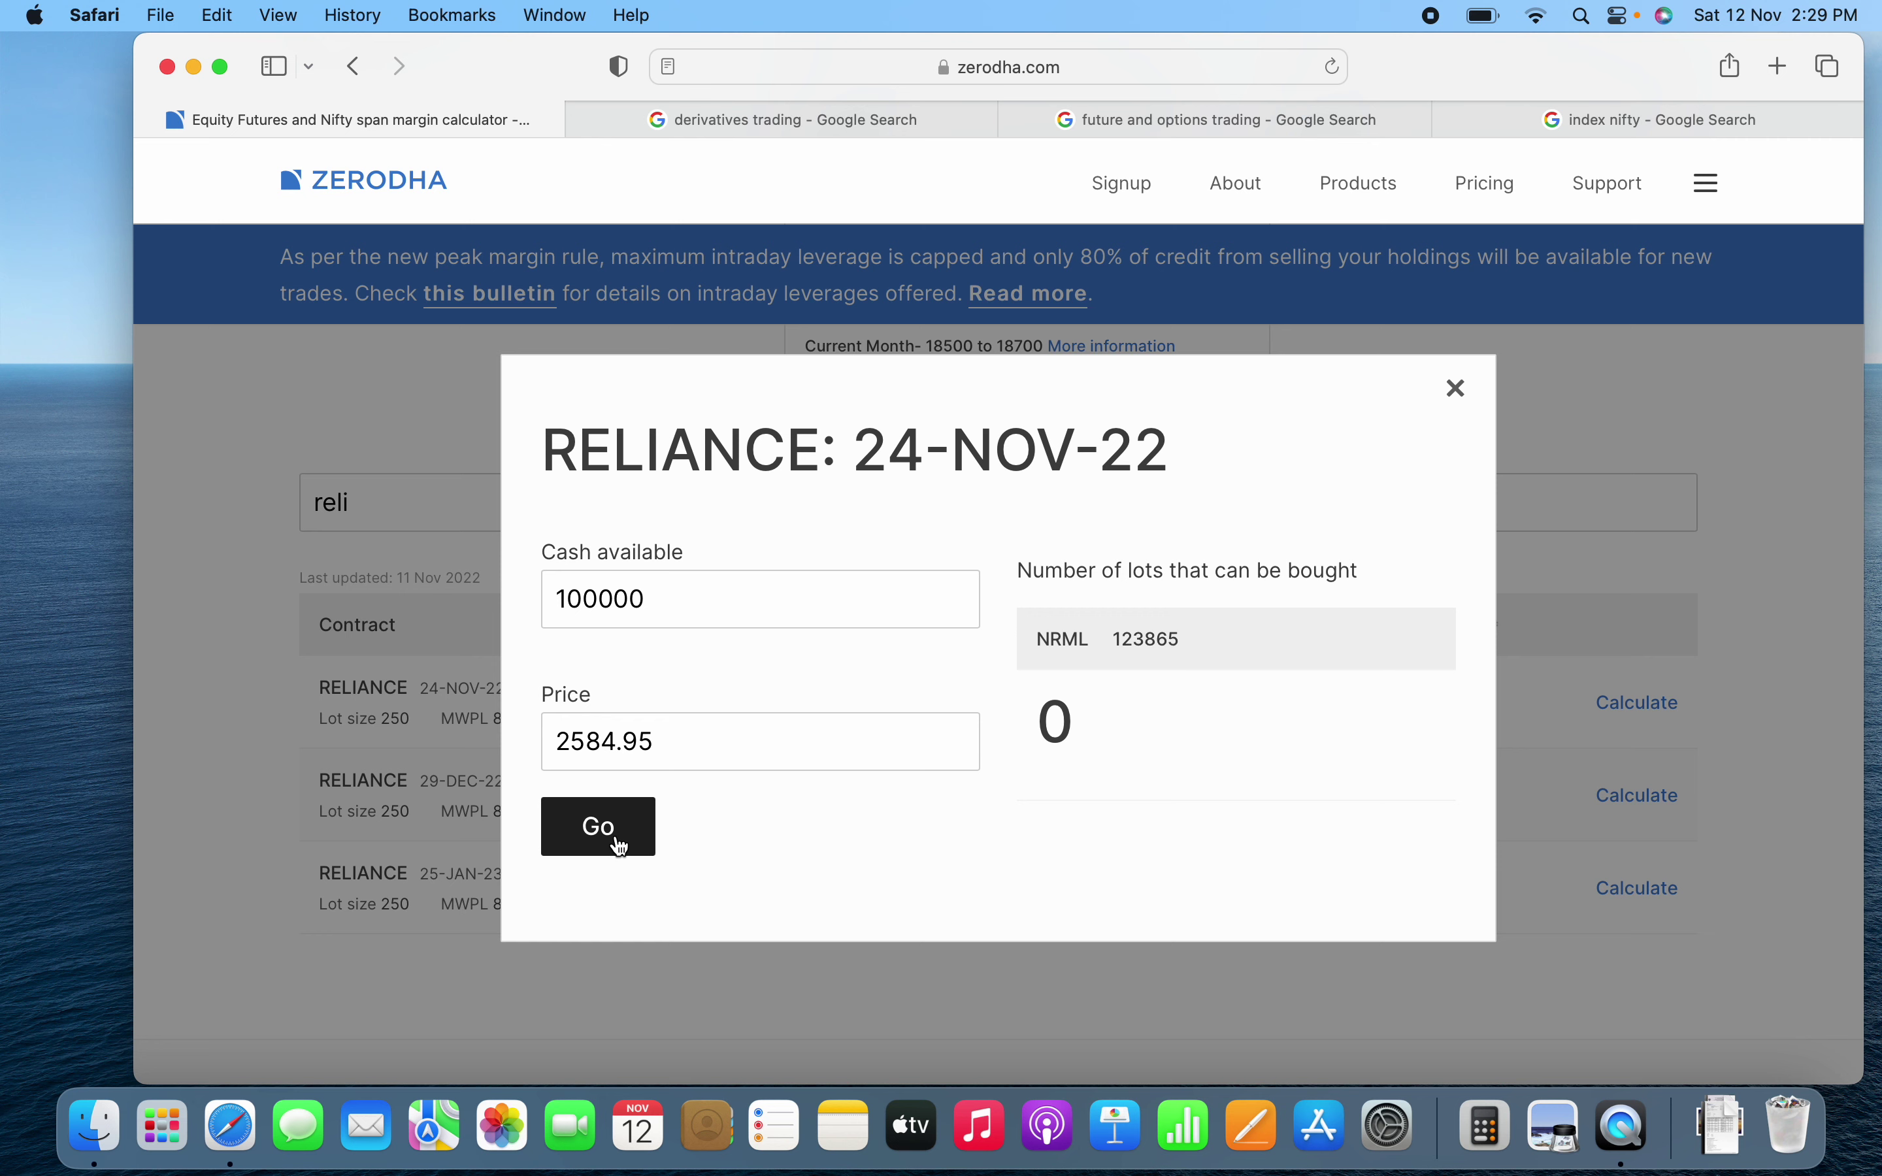
# - Close the lot calculator, Google 'reliance share price' (2,630.00 INR), and return to the margin tab
pyautogui.click(1456, 385)
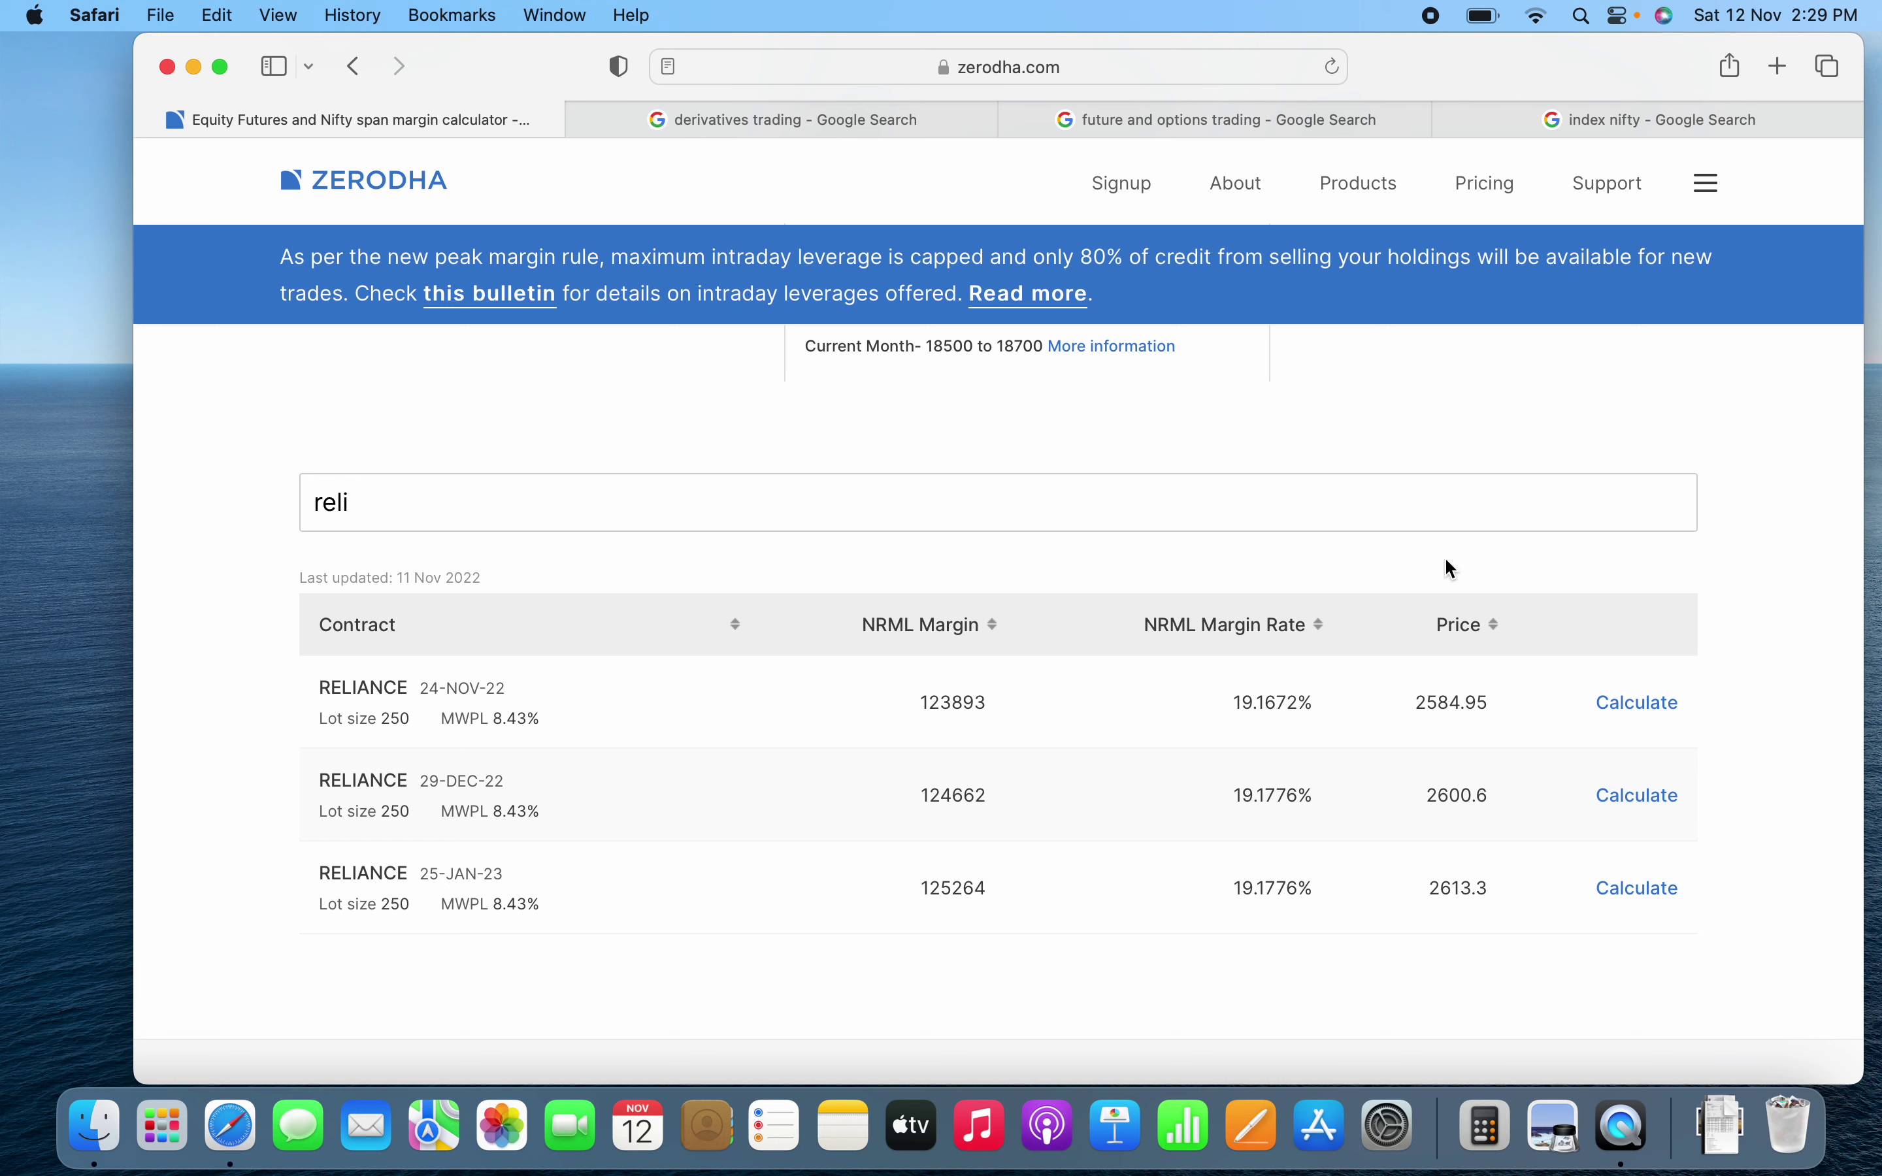
pyautogui.click(1779, 69)
pyautogui.write('re')
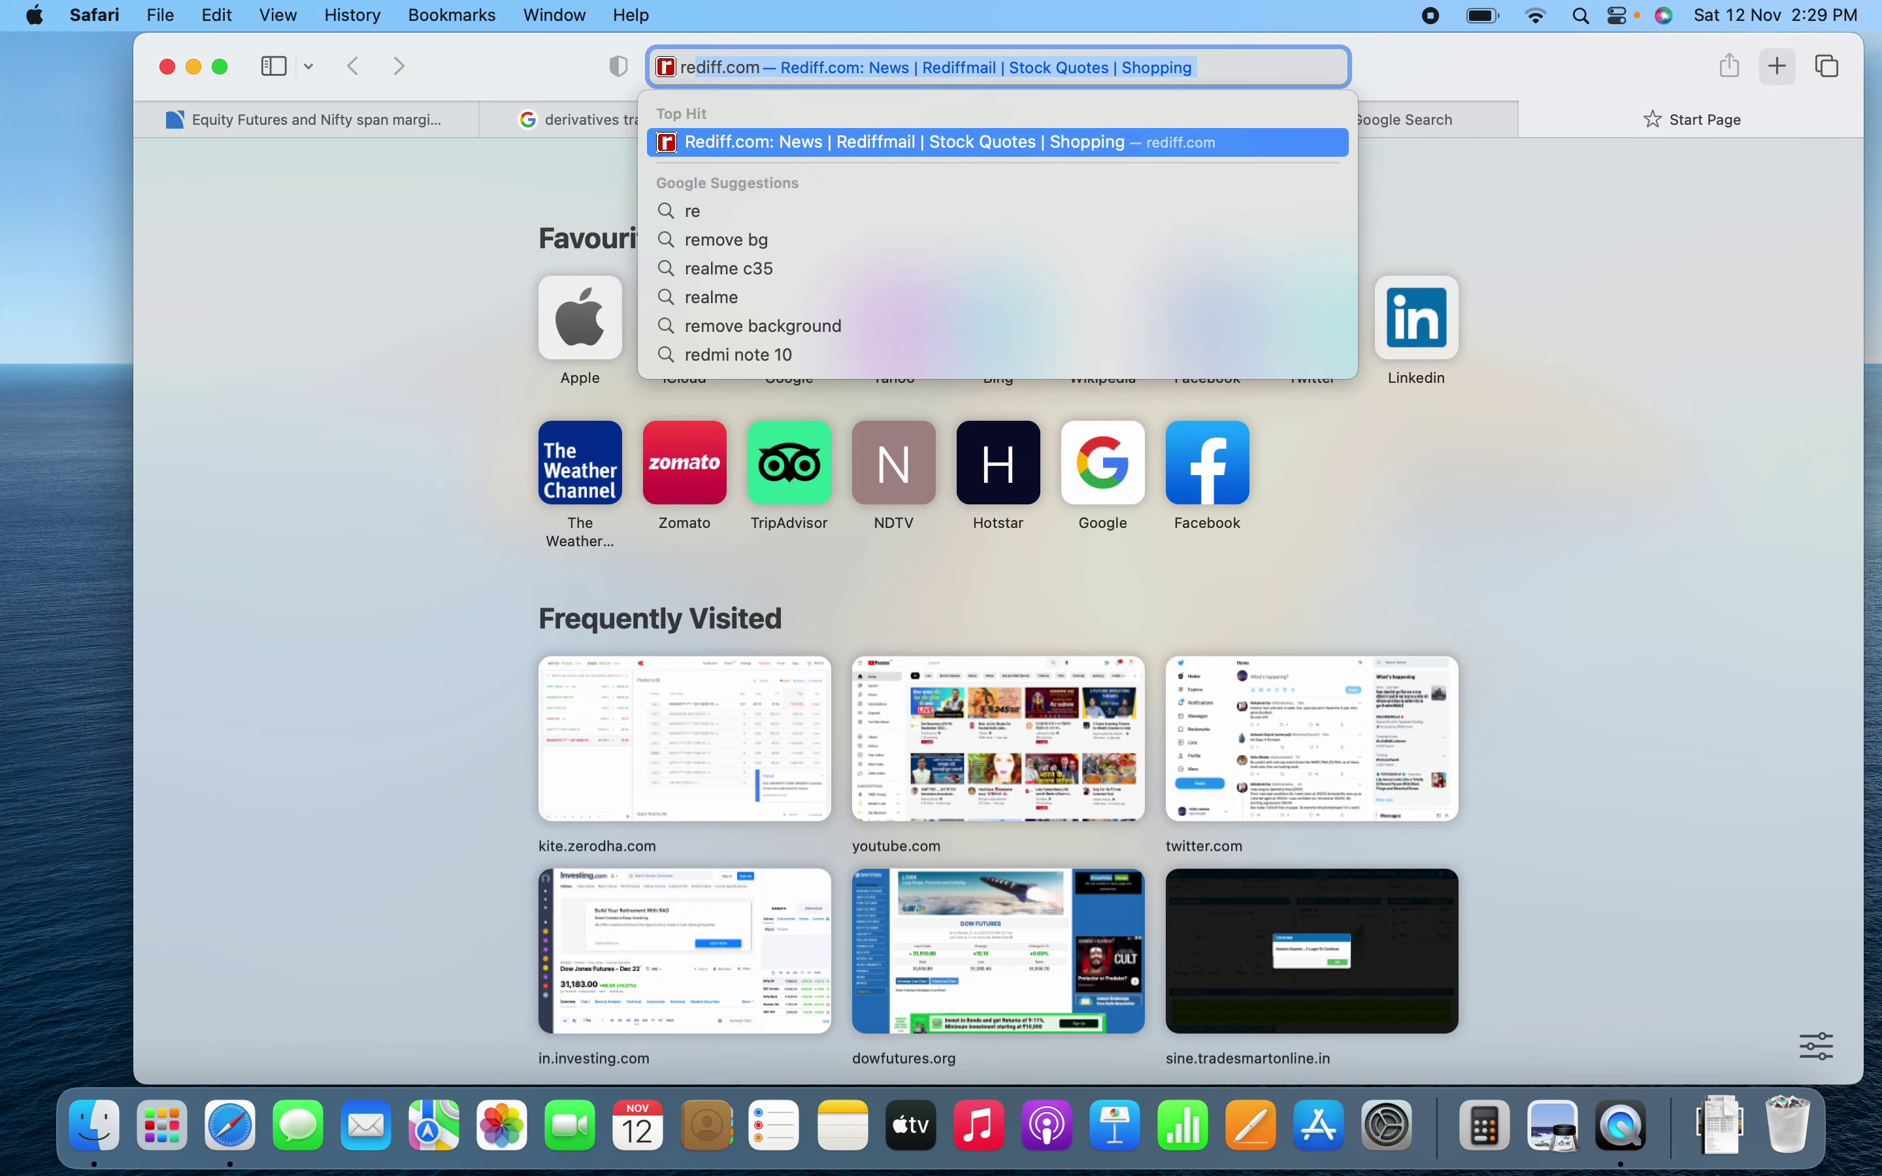
pyautogui.write('li')
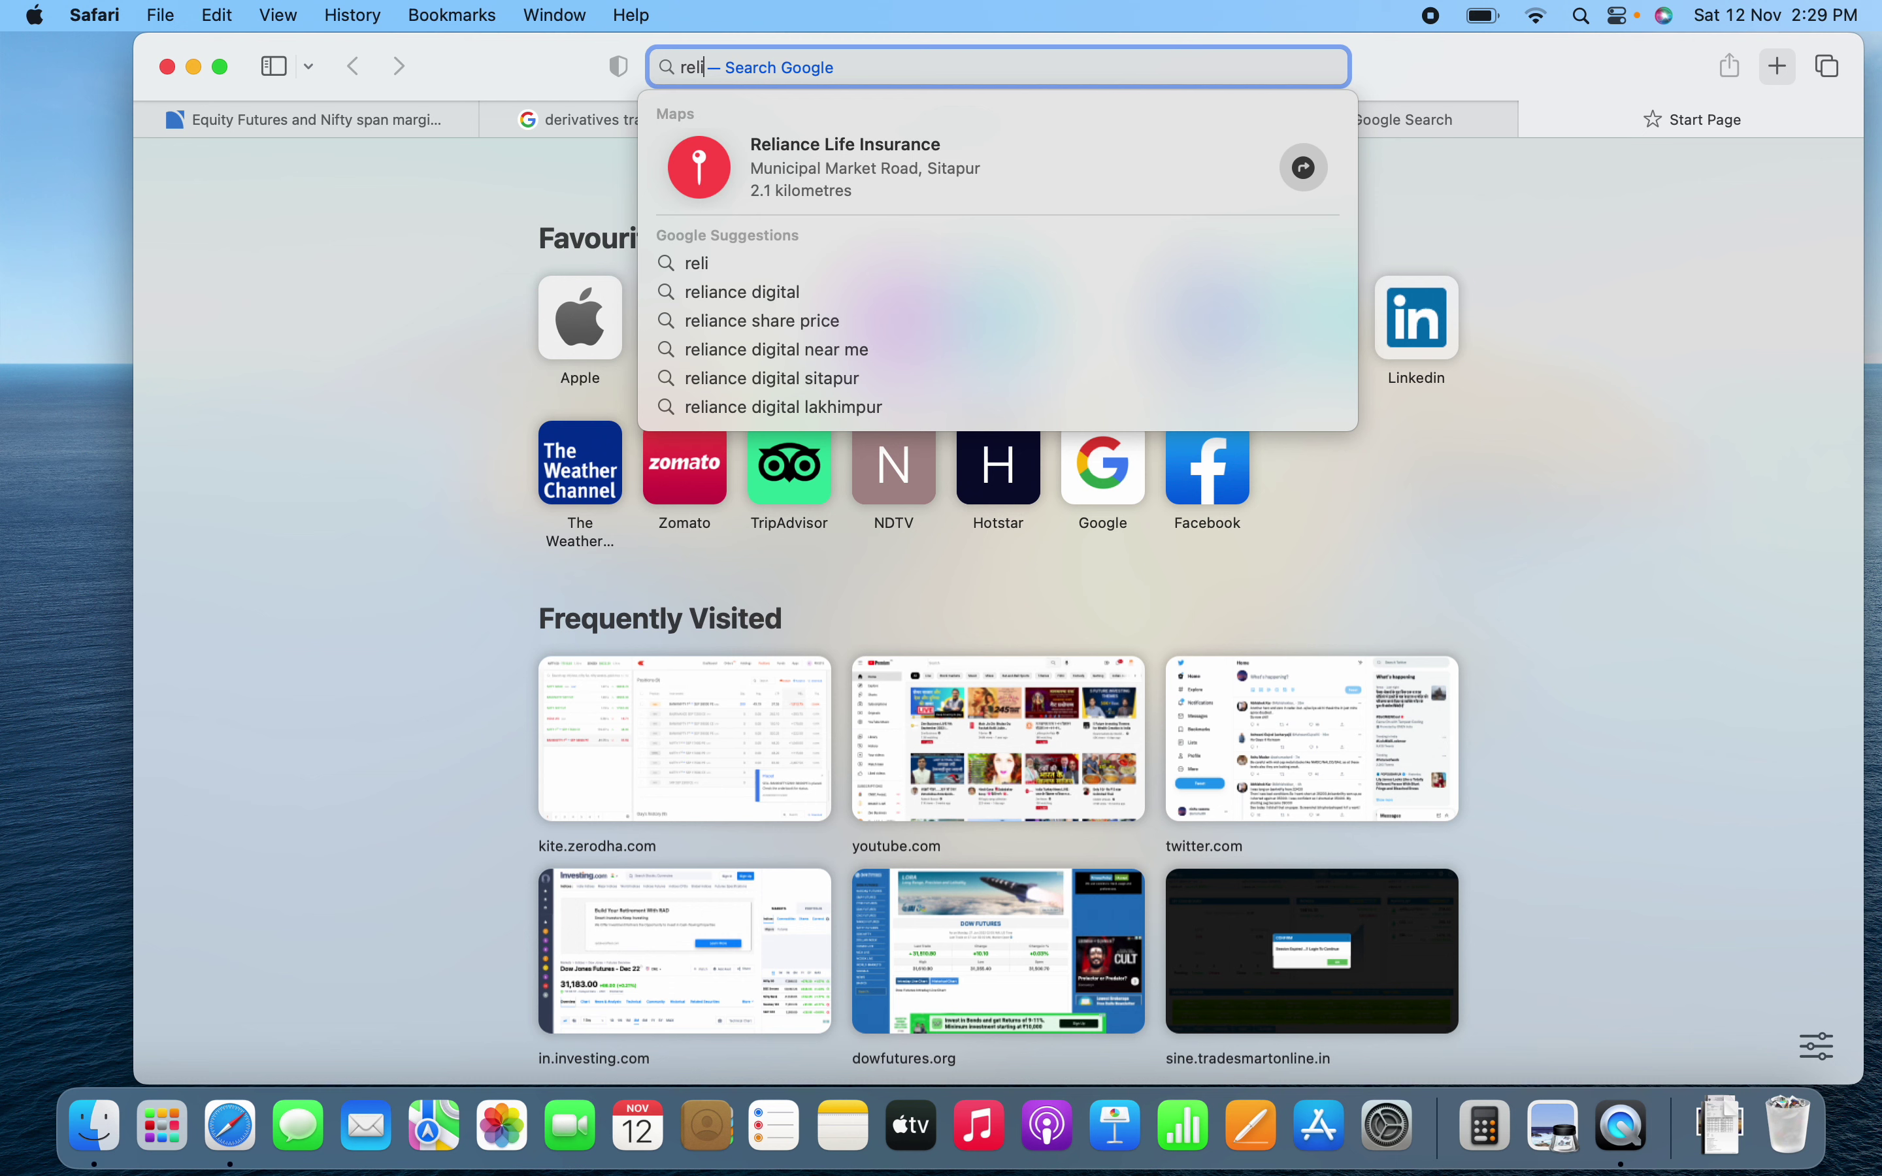
pyautogui.press('Down')
pyautogui.press('Down')
pyautogui.press('Down')
pyautogui.press('Down')
pyautogui.press('Return')
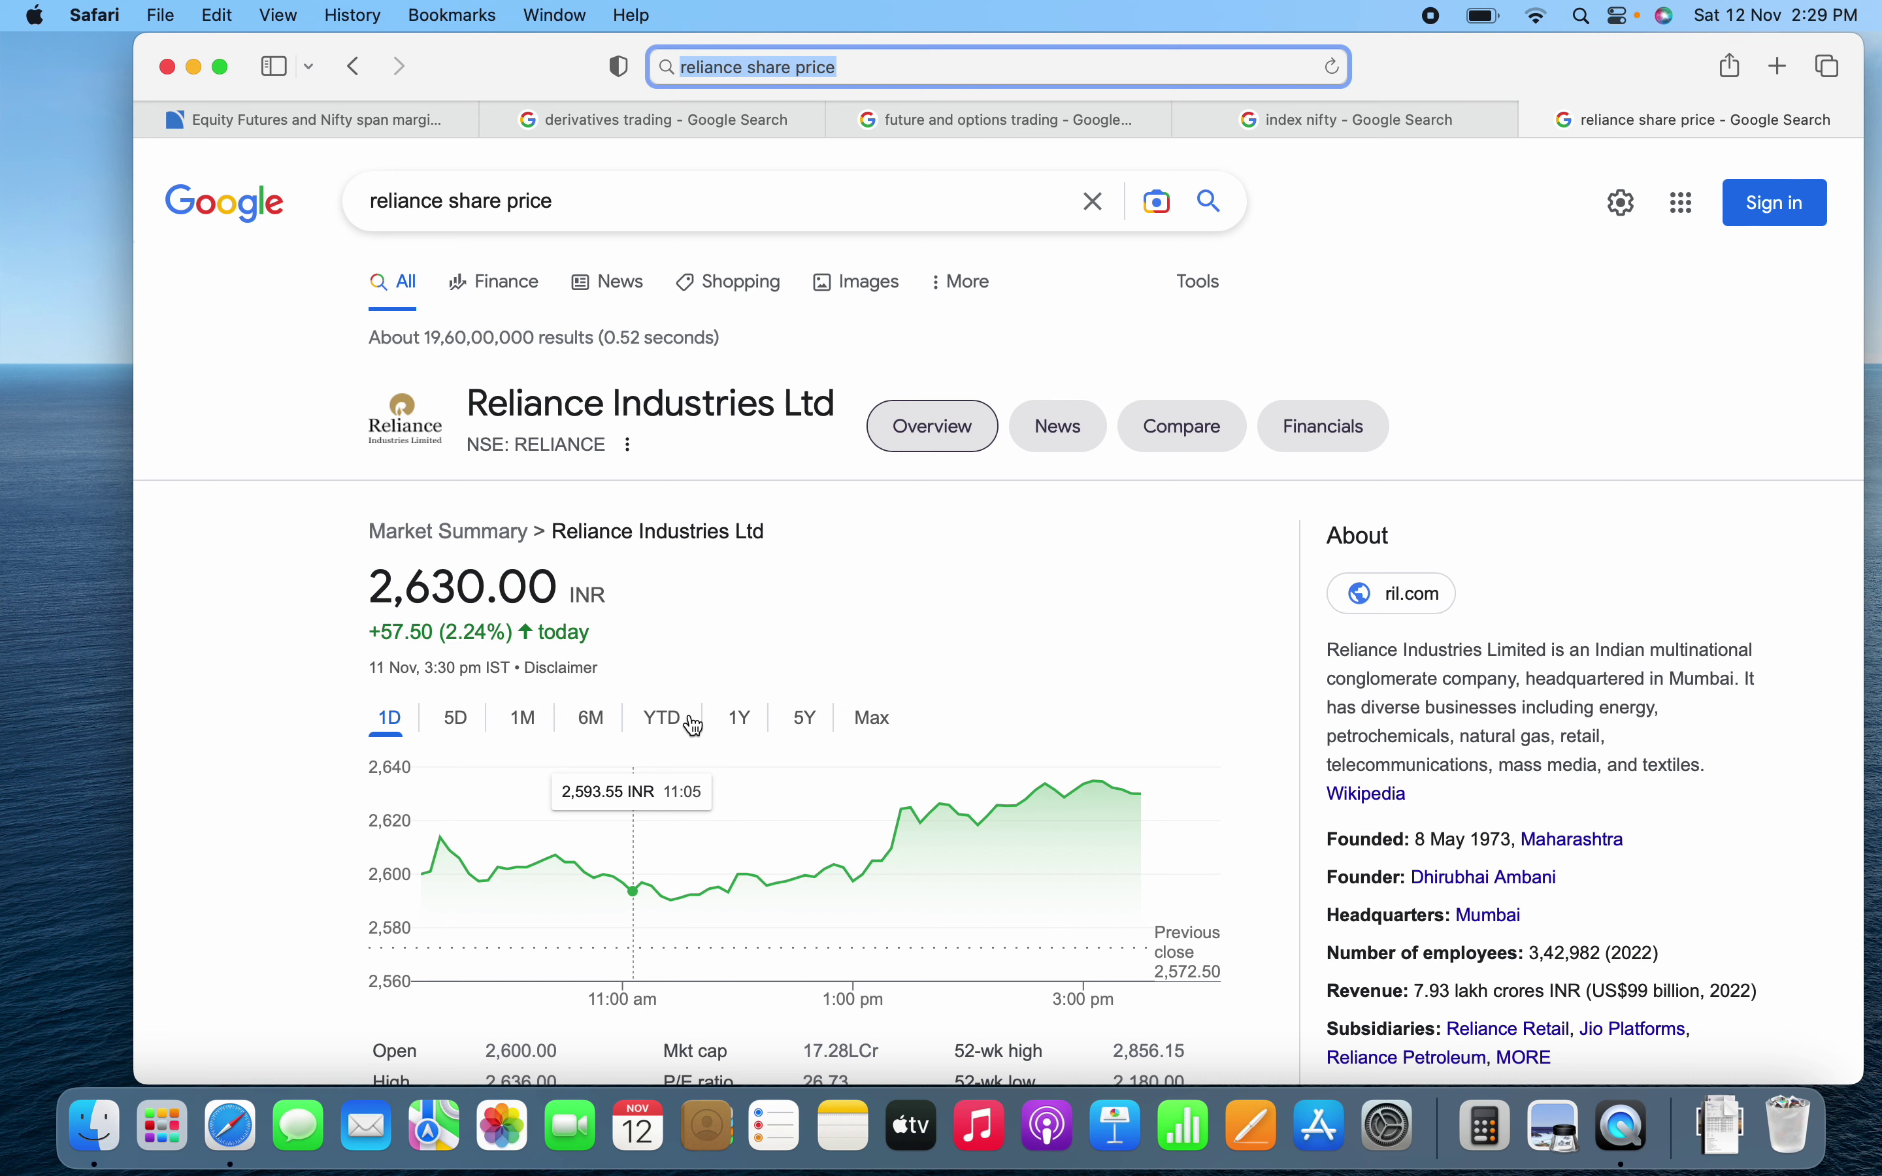
pyautogui.click(351, 132)
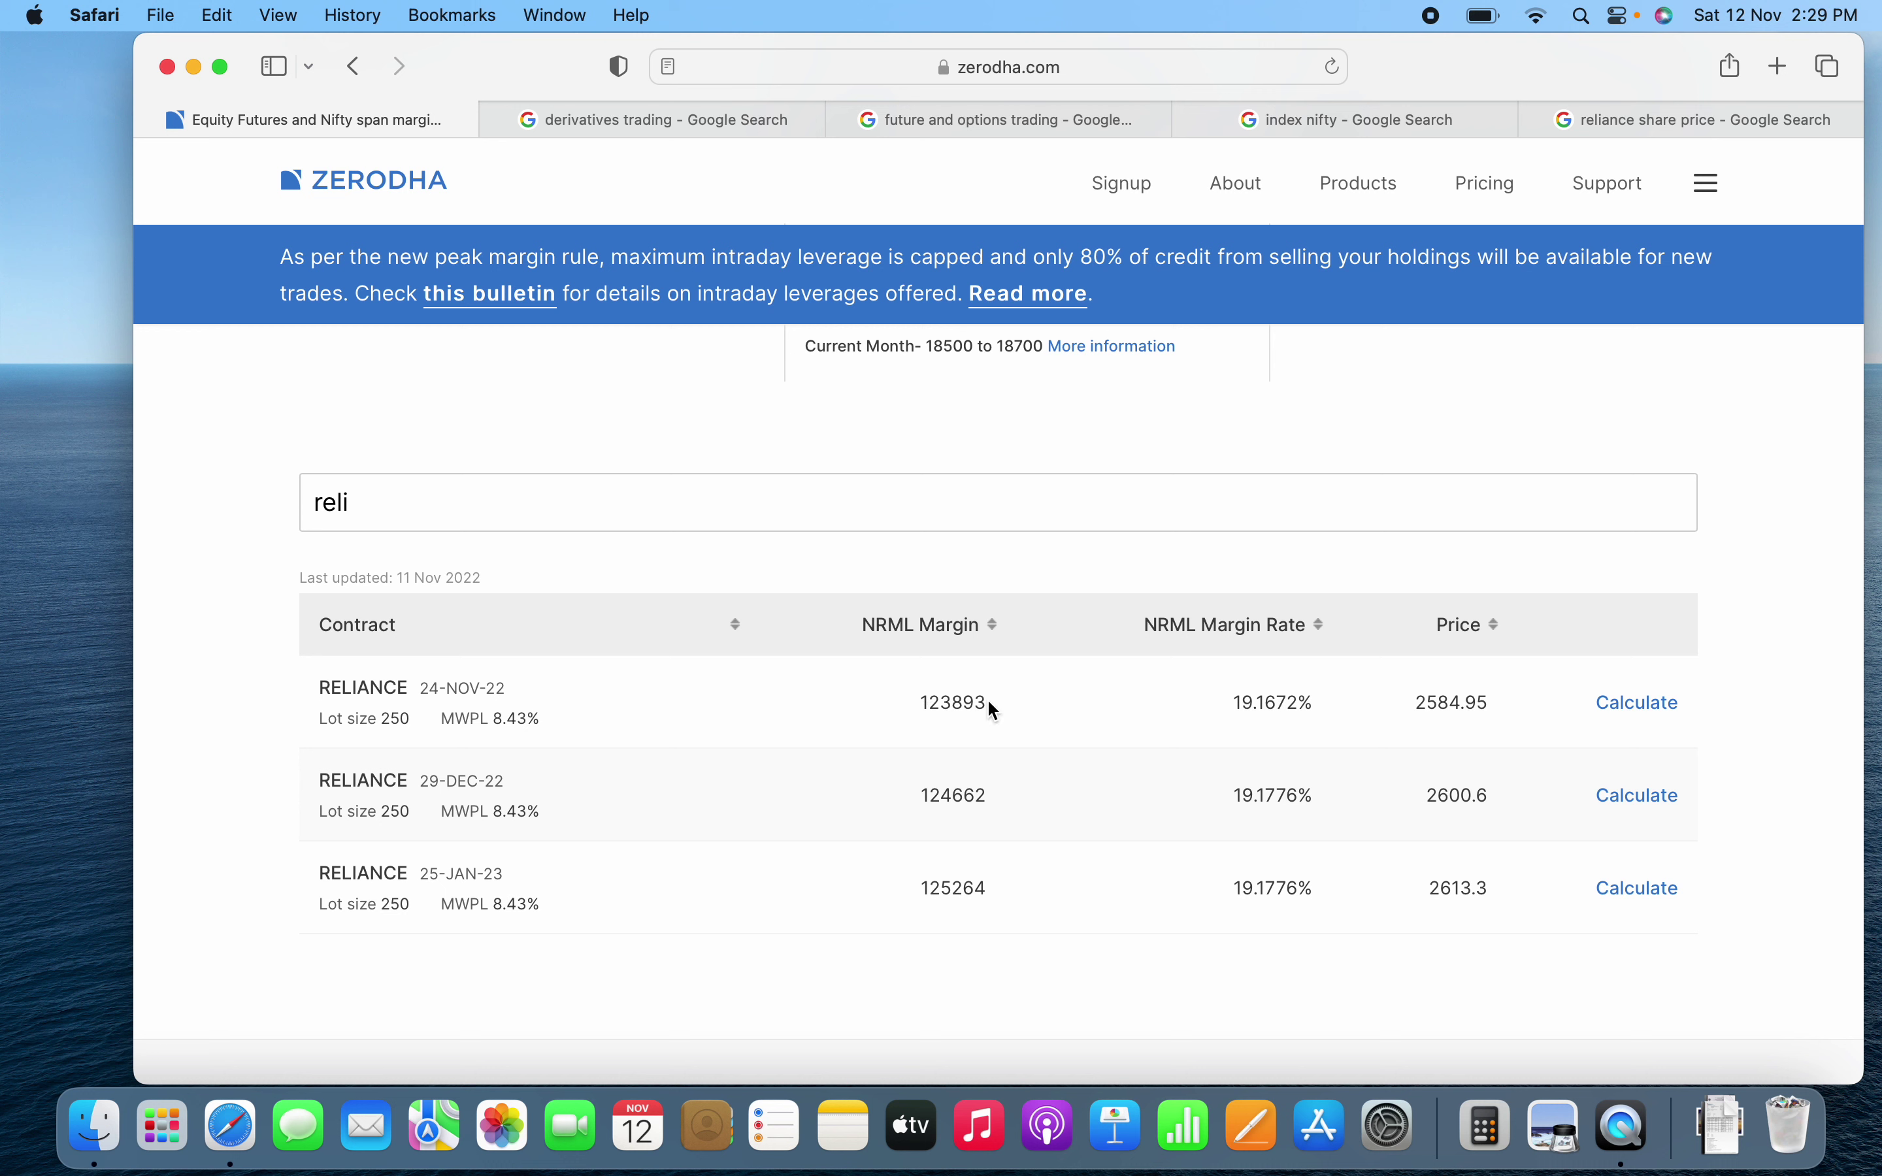
# - In Calculator, multiply lot size 250 by price 2584 to get 646000
pyautogui.click(1487, 1124)
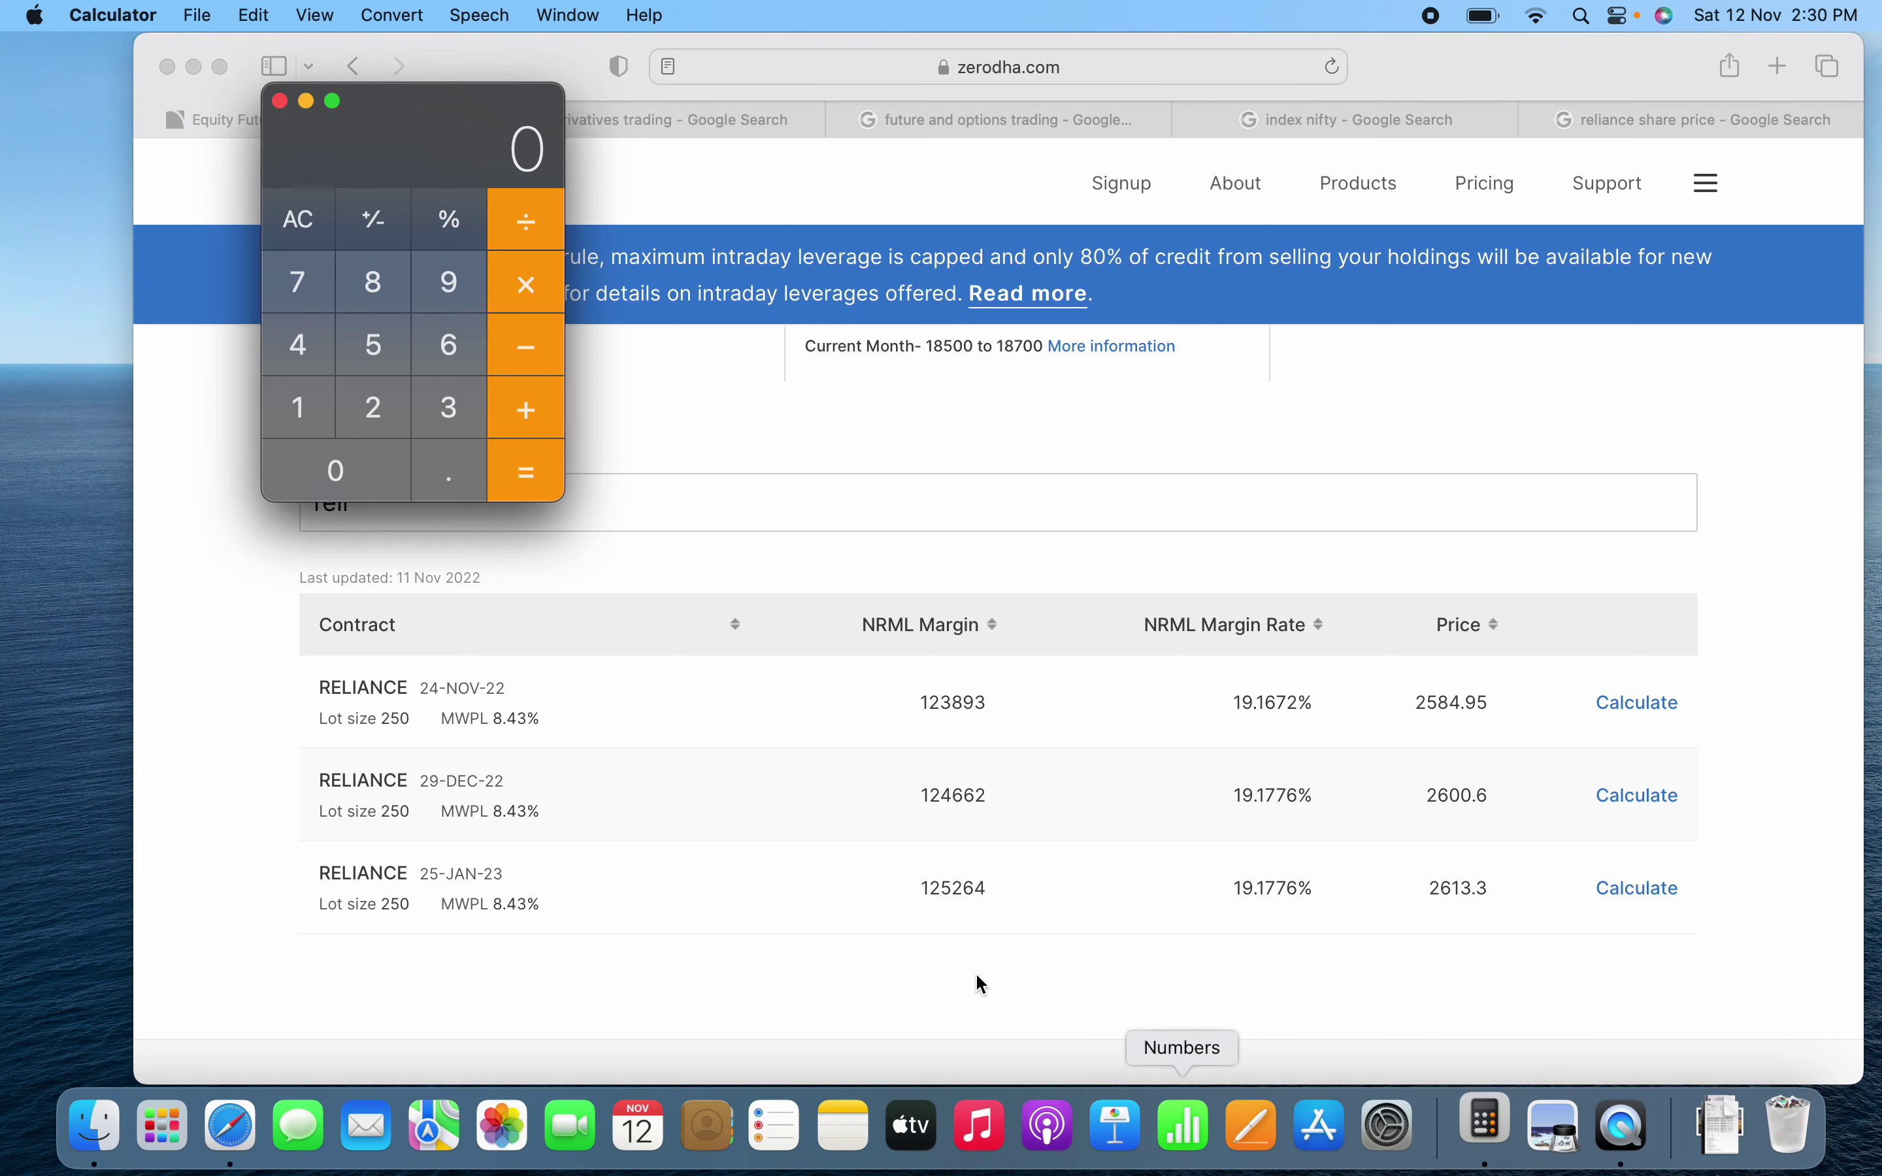
pyautogui.click(370, 418)
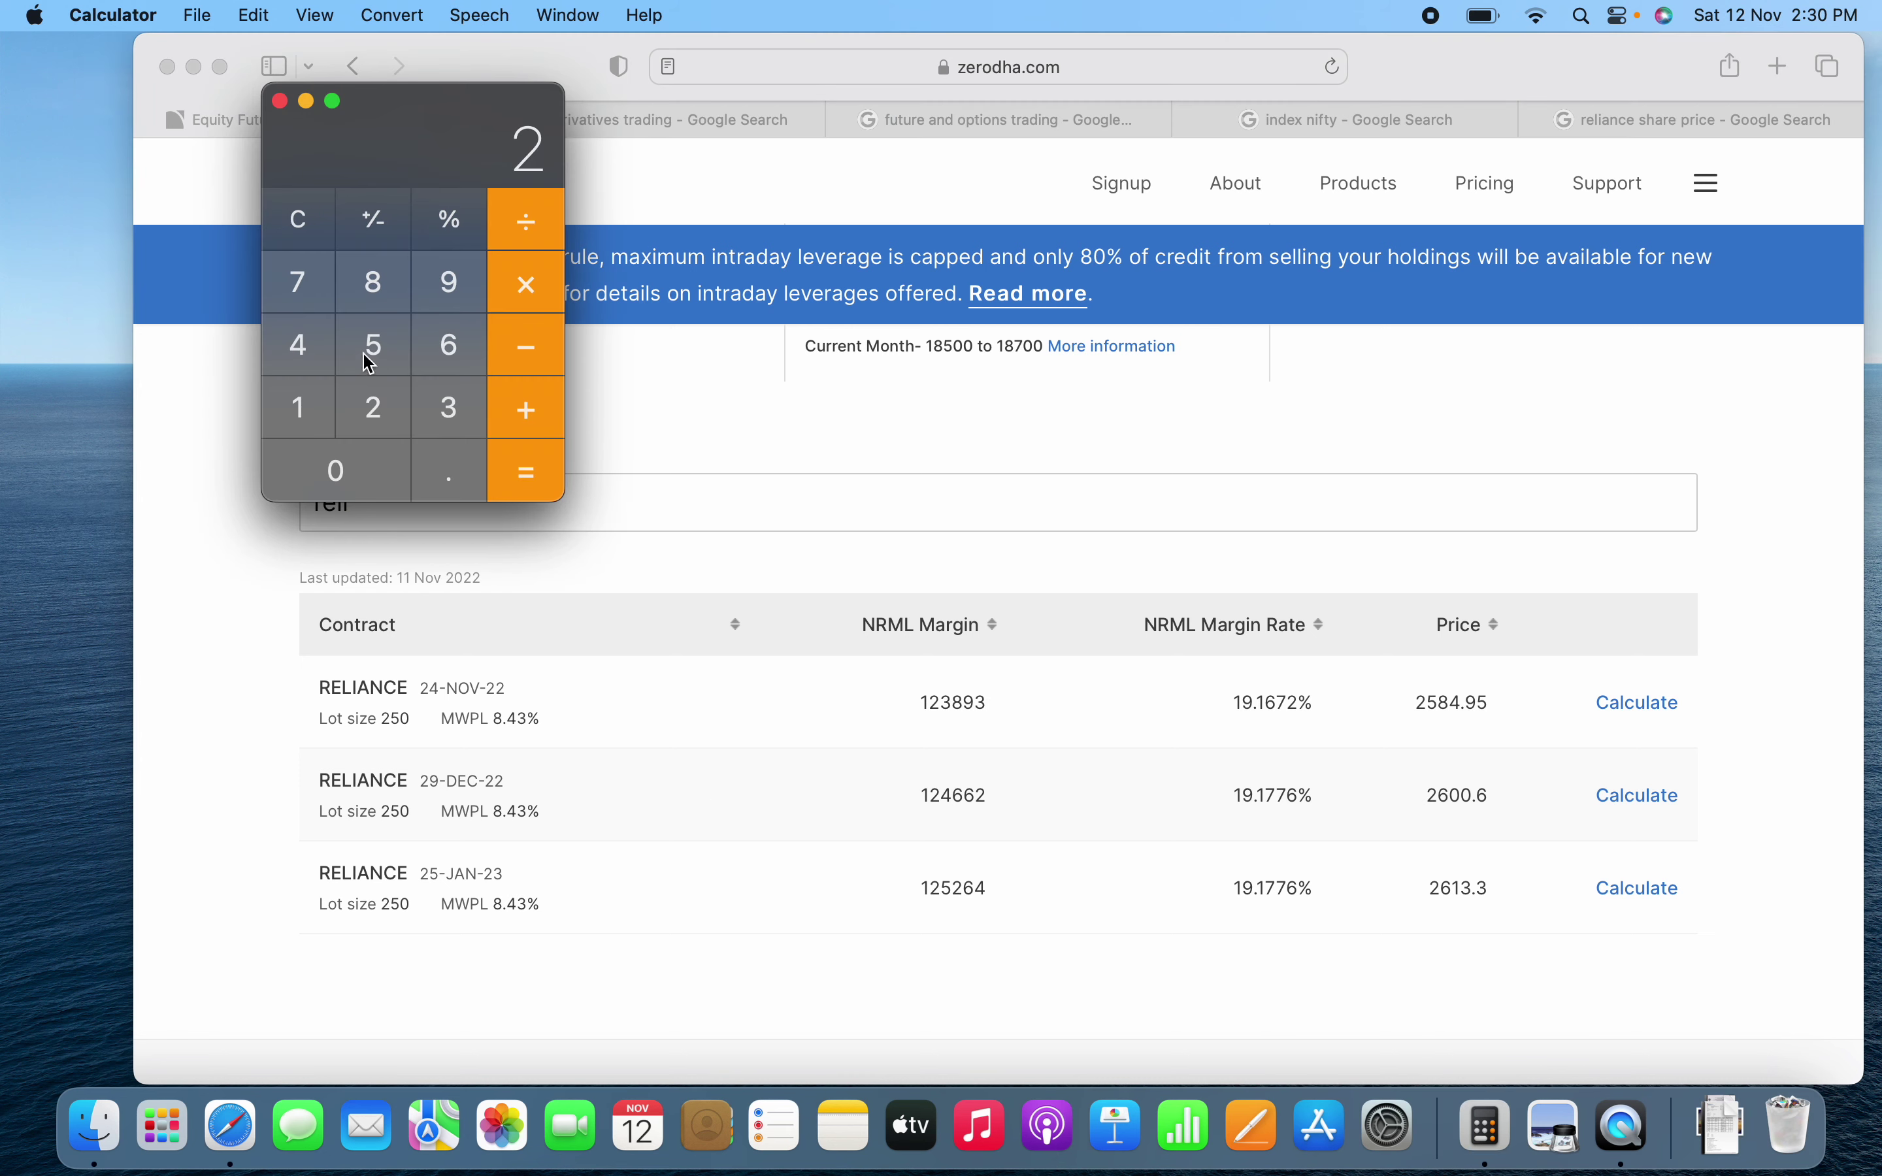
pyautogui.click(370, 350)
pyautogui.click(340, 467)
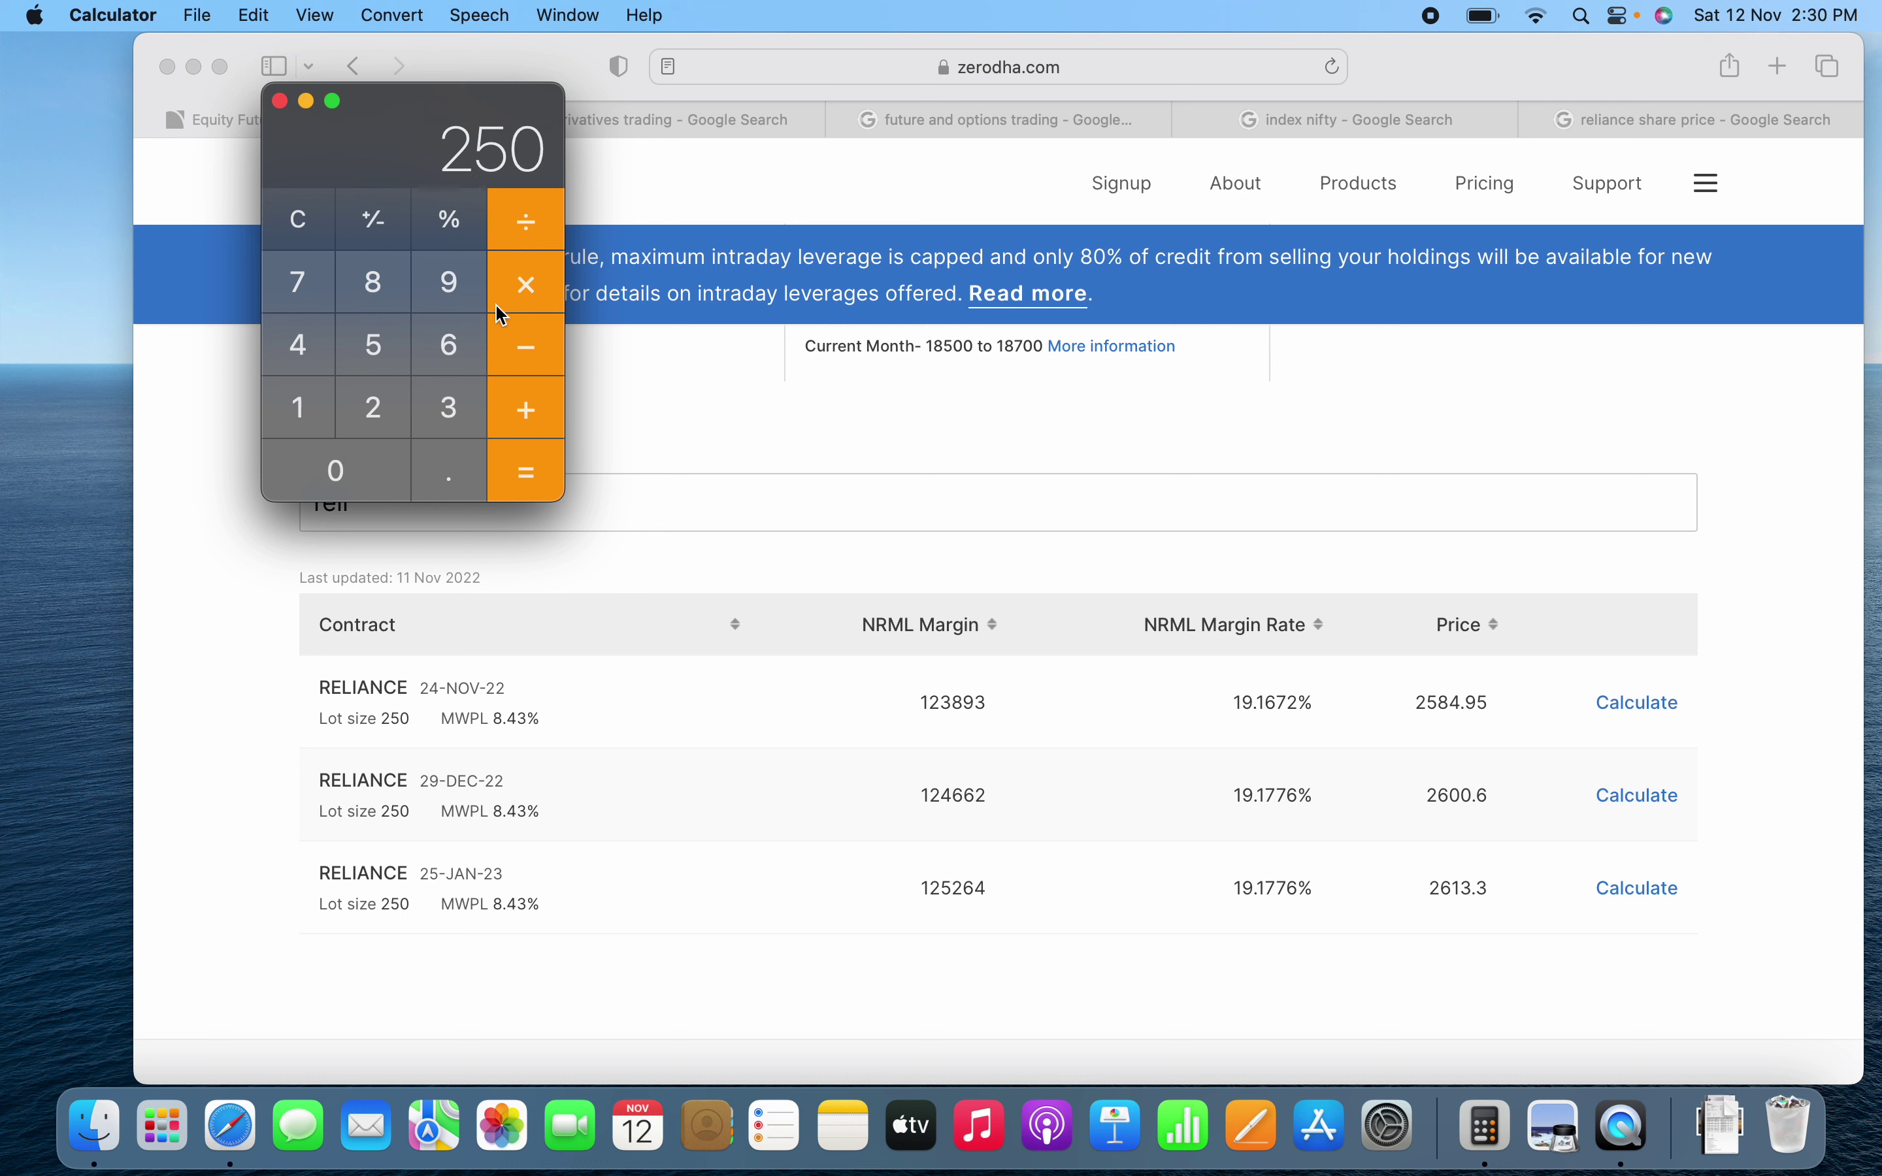
pyautogui.click(523, 283)
pyautogui.click(376, 408)
pyautogui.click(383, 362)
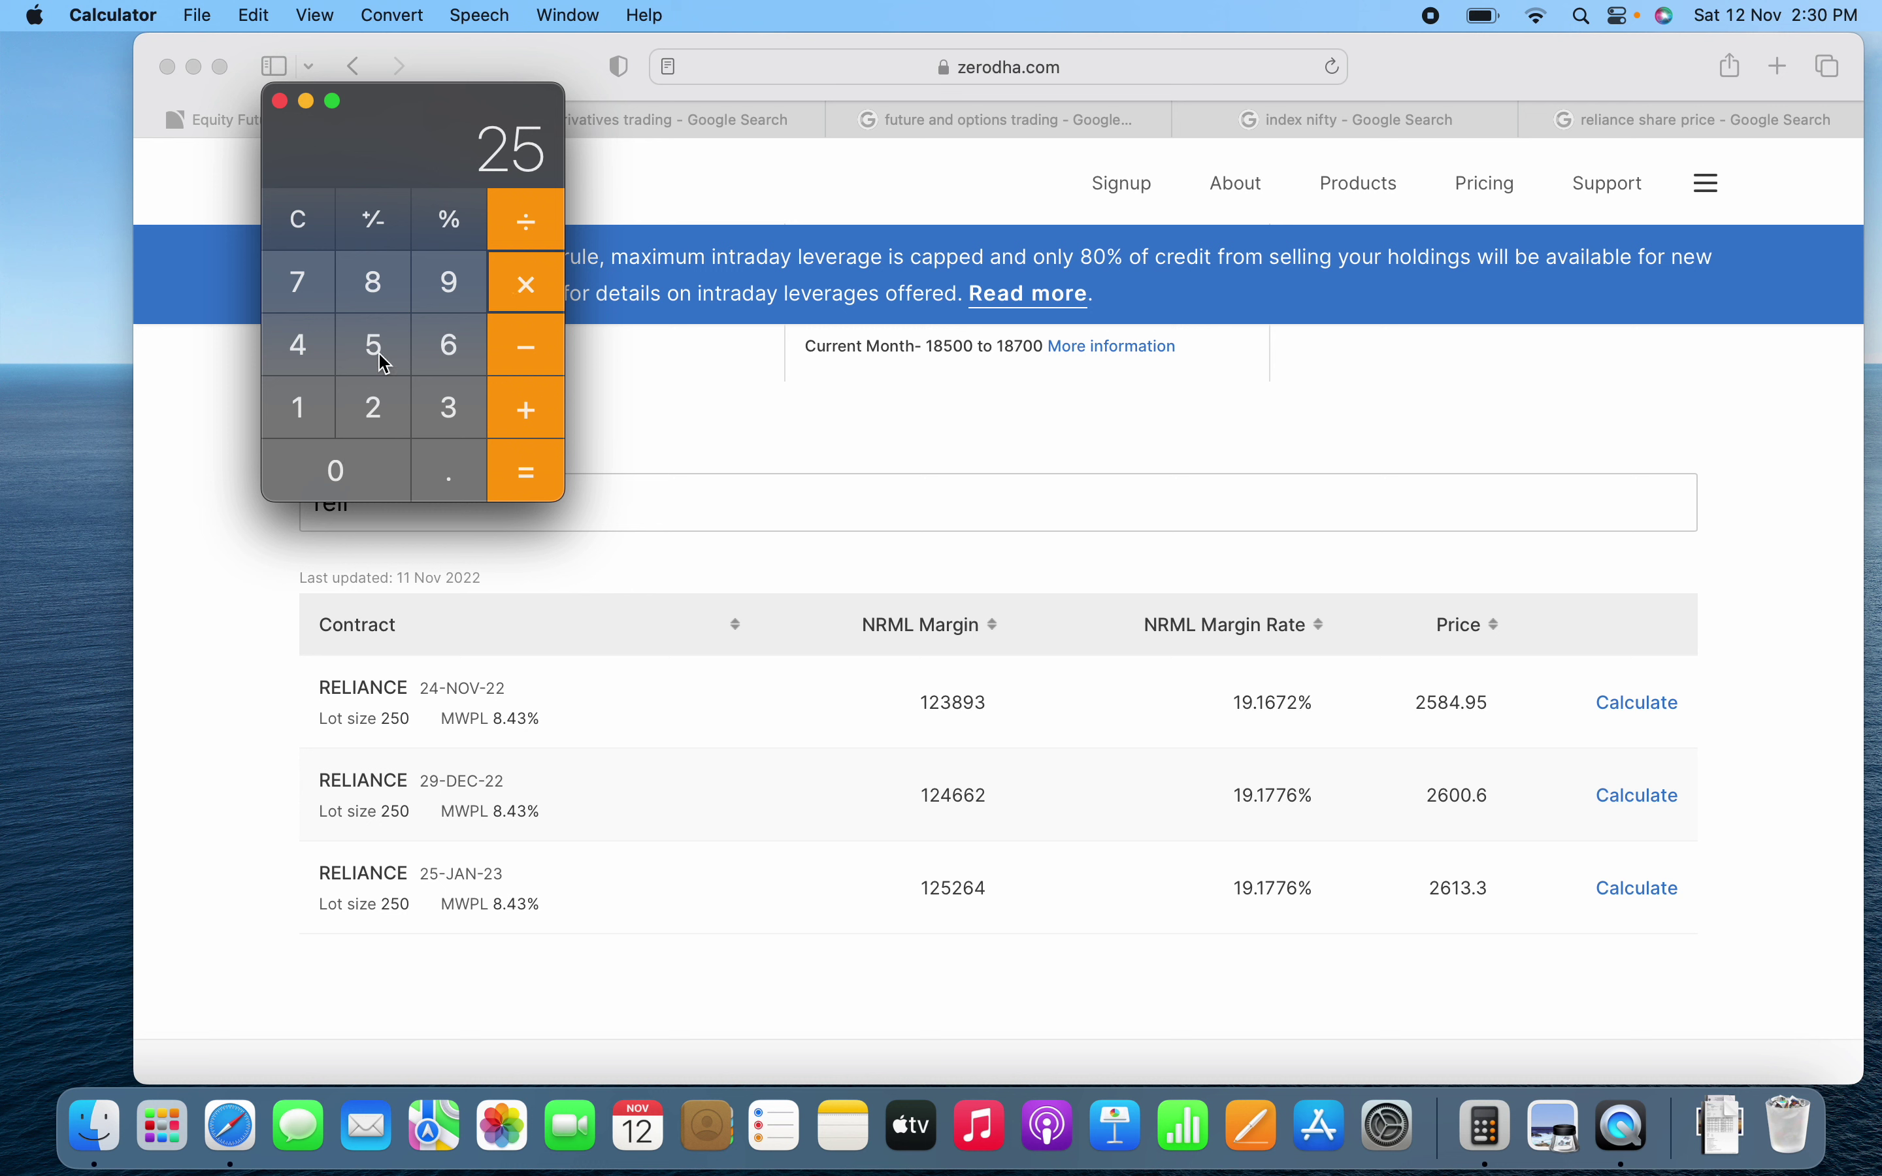
pyautogui.click(372, 299)
pyautogui.click(303, 360)
pyautogui.click(511, 486)
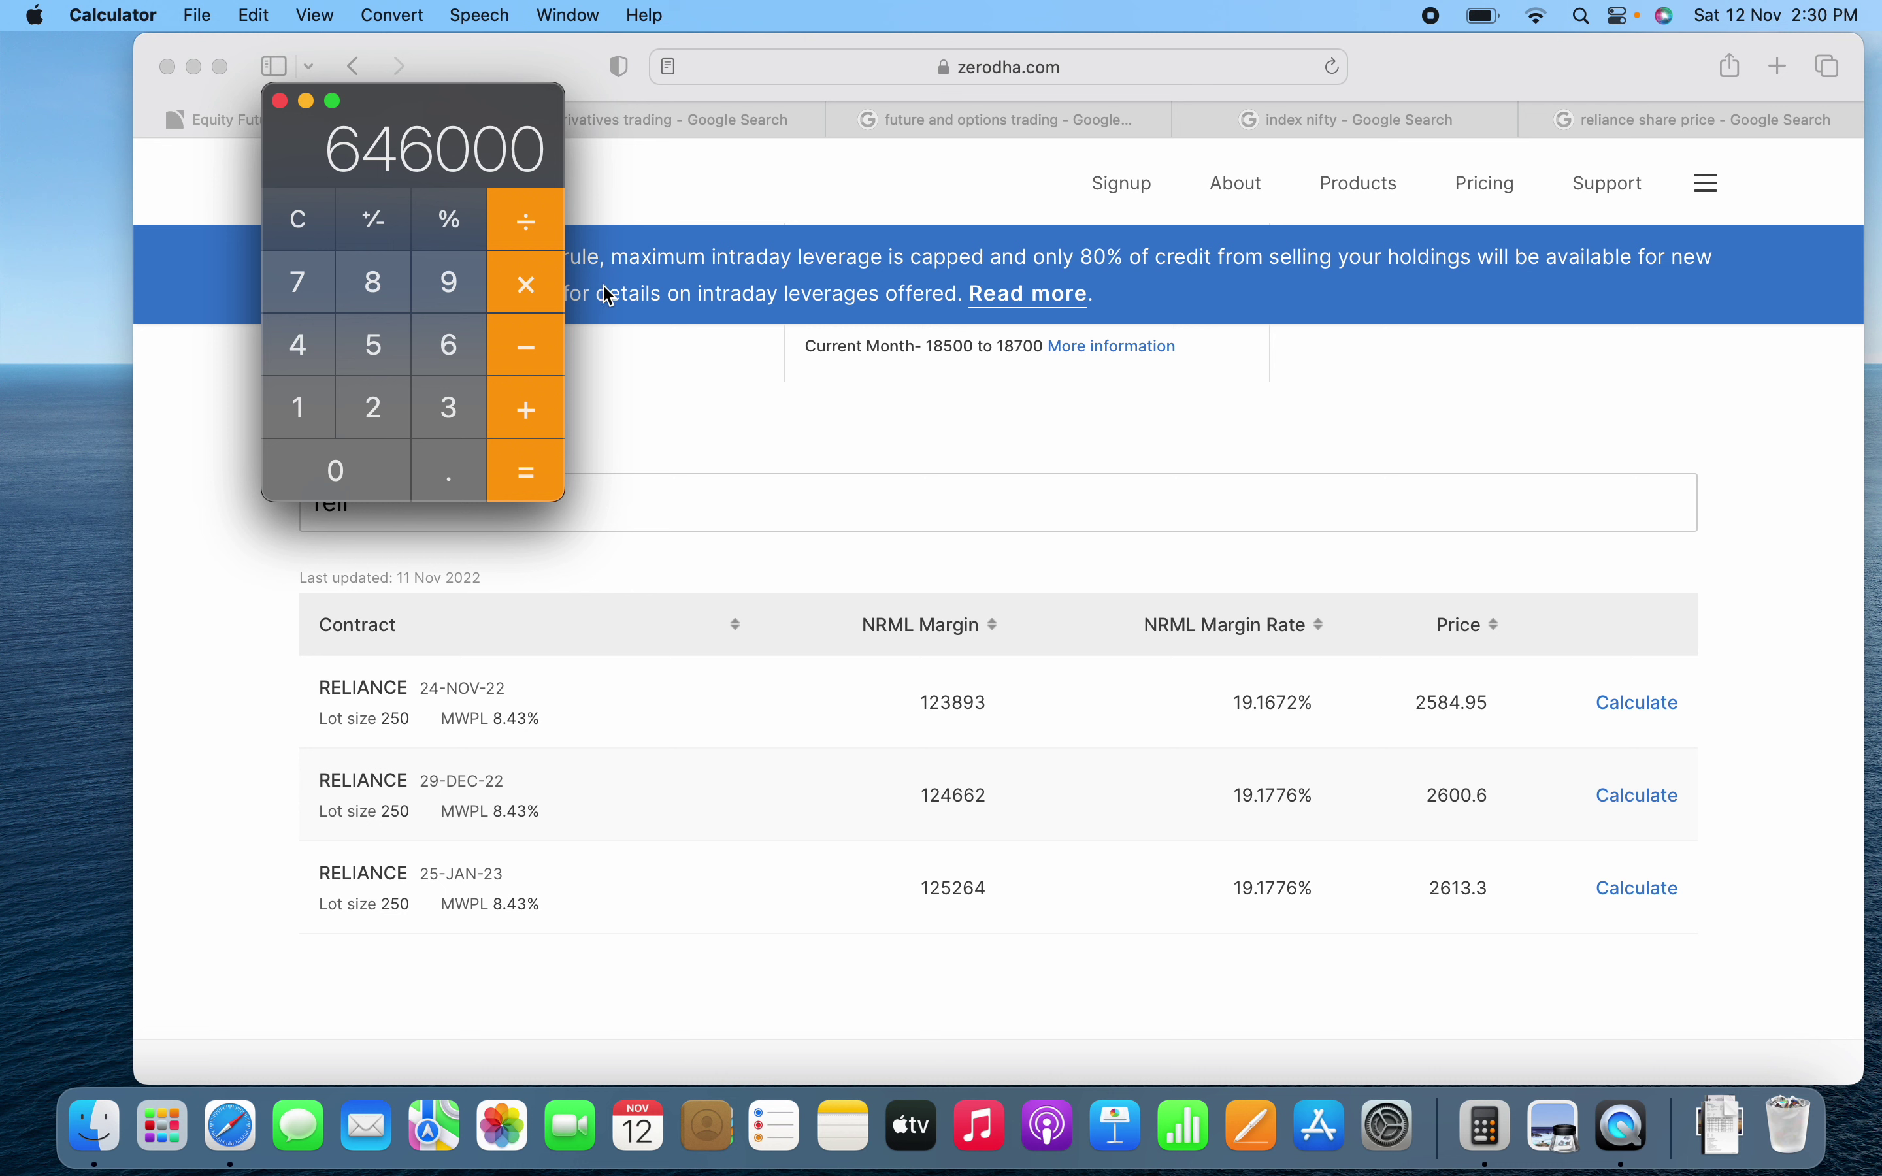
# - Divide 646000 by the 123896 margin to get about 5.21, then close Calculator
pyautogui.click(535, 240)
pyautogui.click(330, 425)
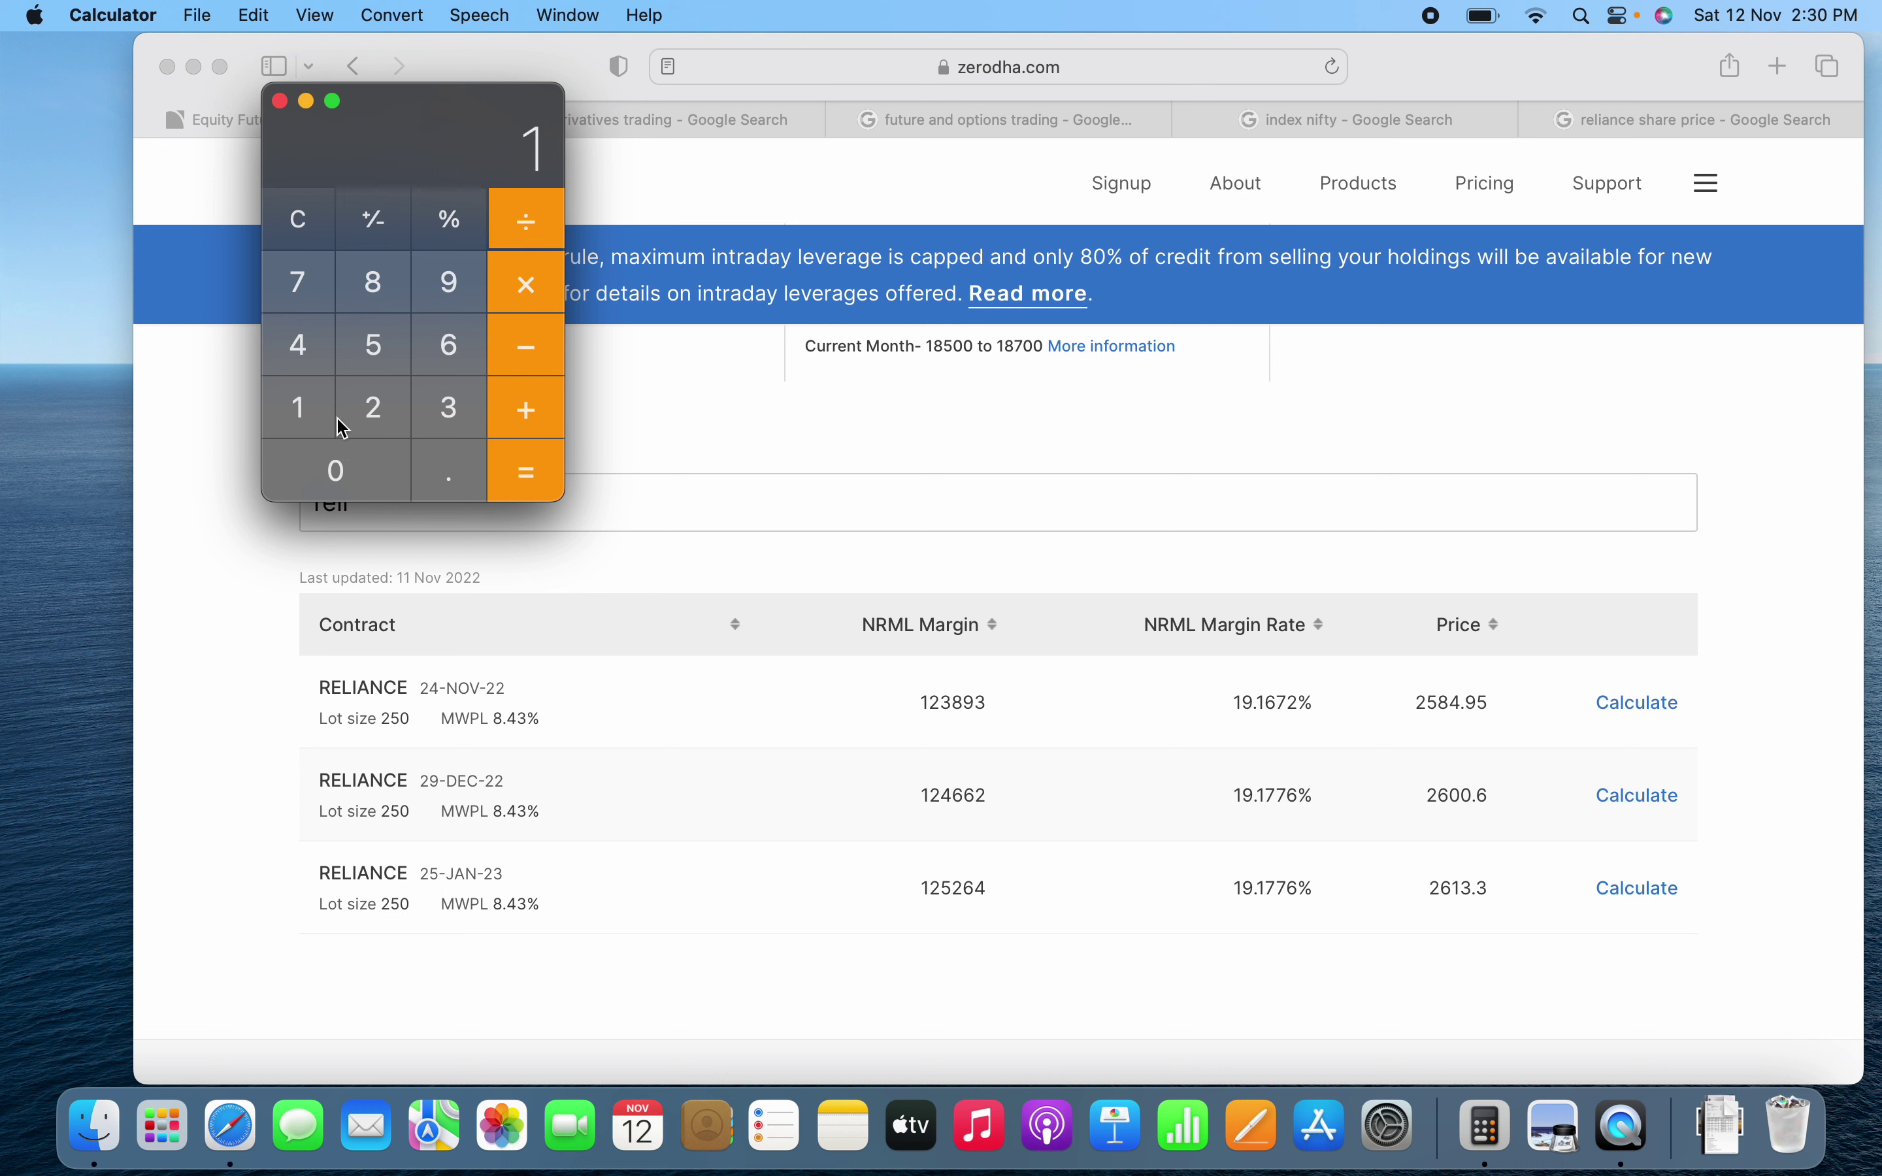
pyautogui.click(360, 424)
pyautogui.click(433, 407)
pyautogui.click(381, 273)
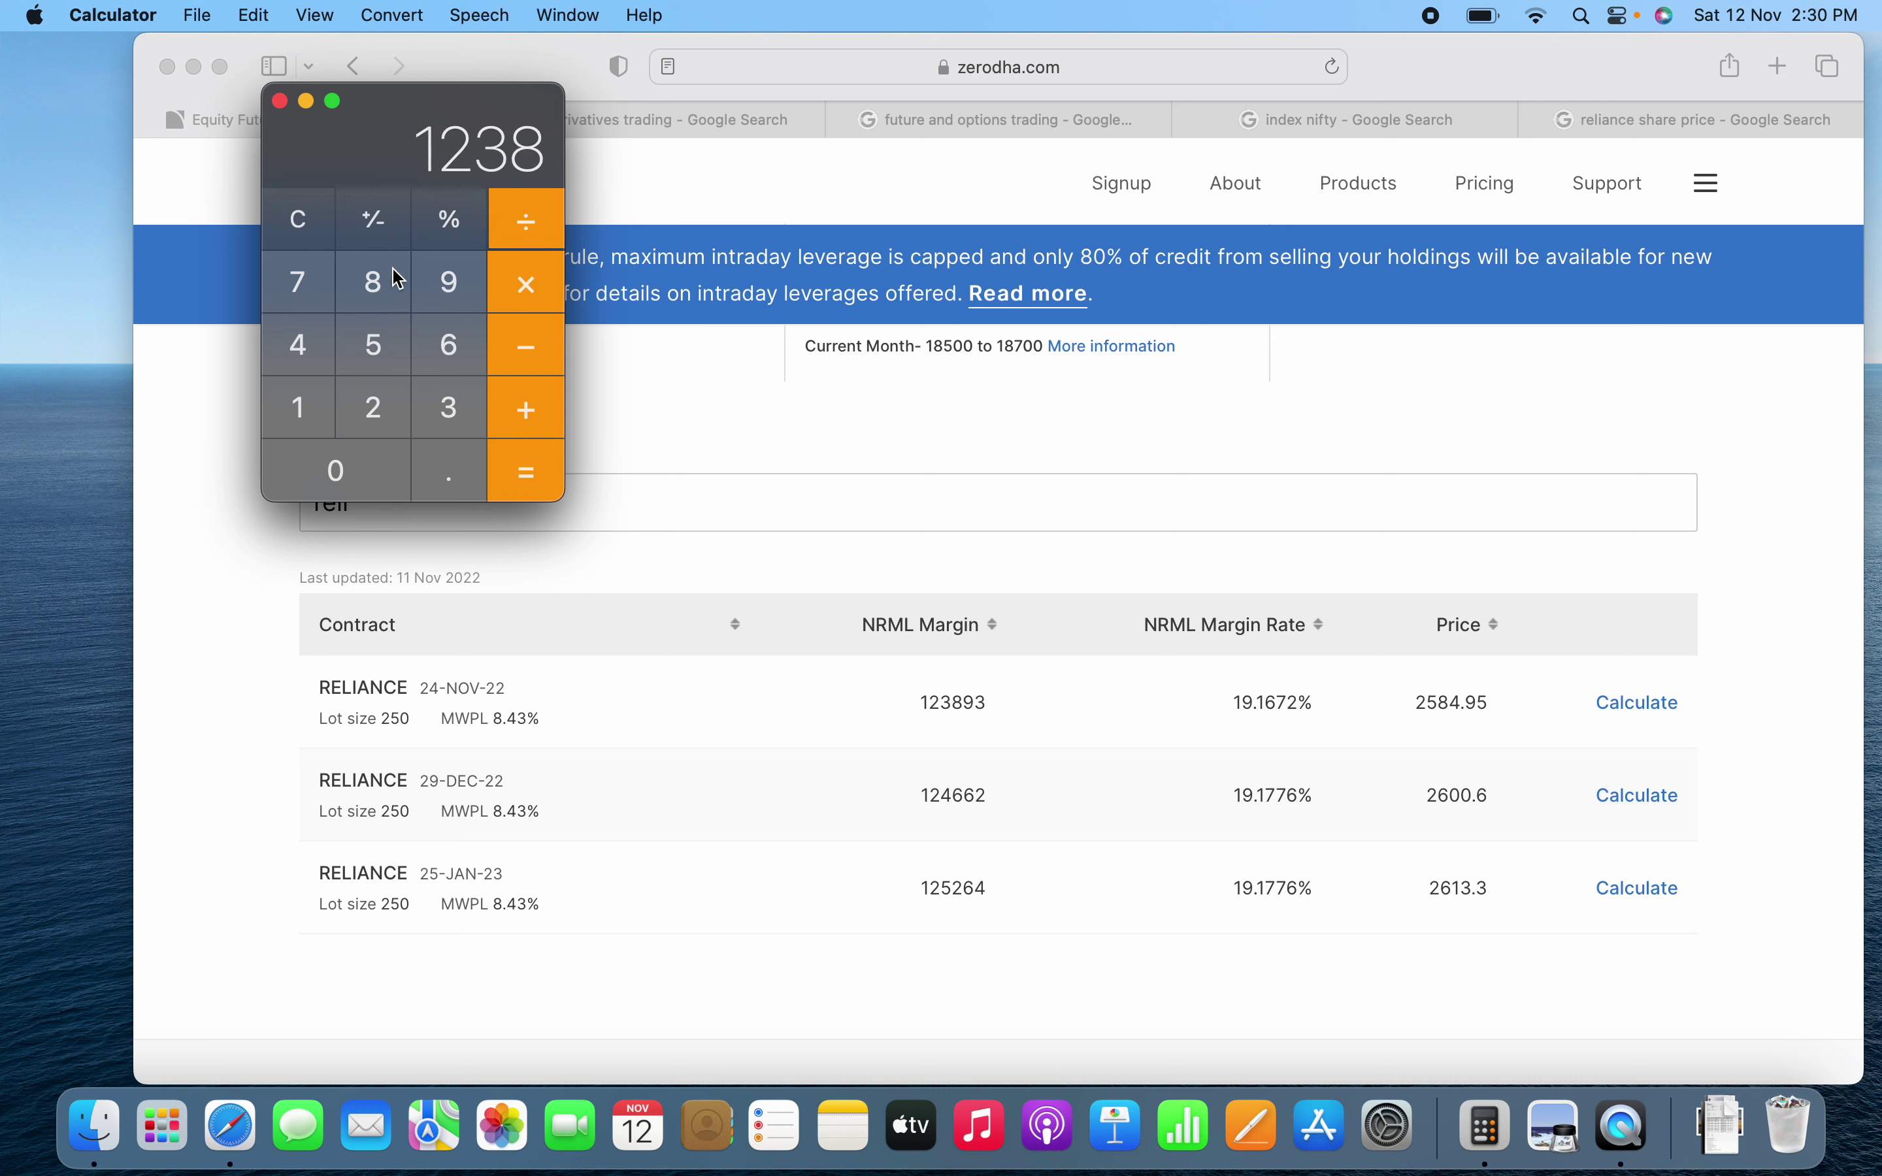
pyautogui.click(438, 280)
pyautogui.click(445, 350)
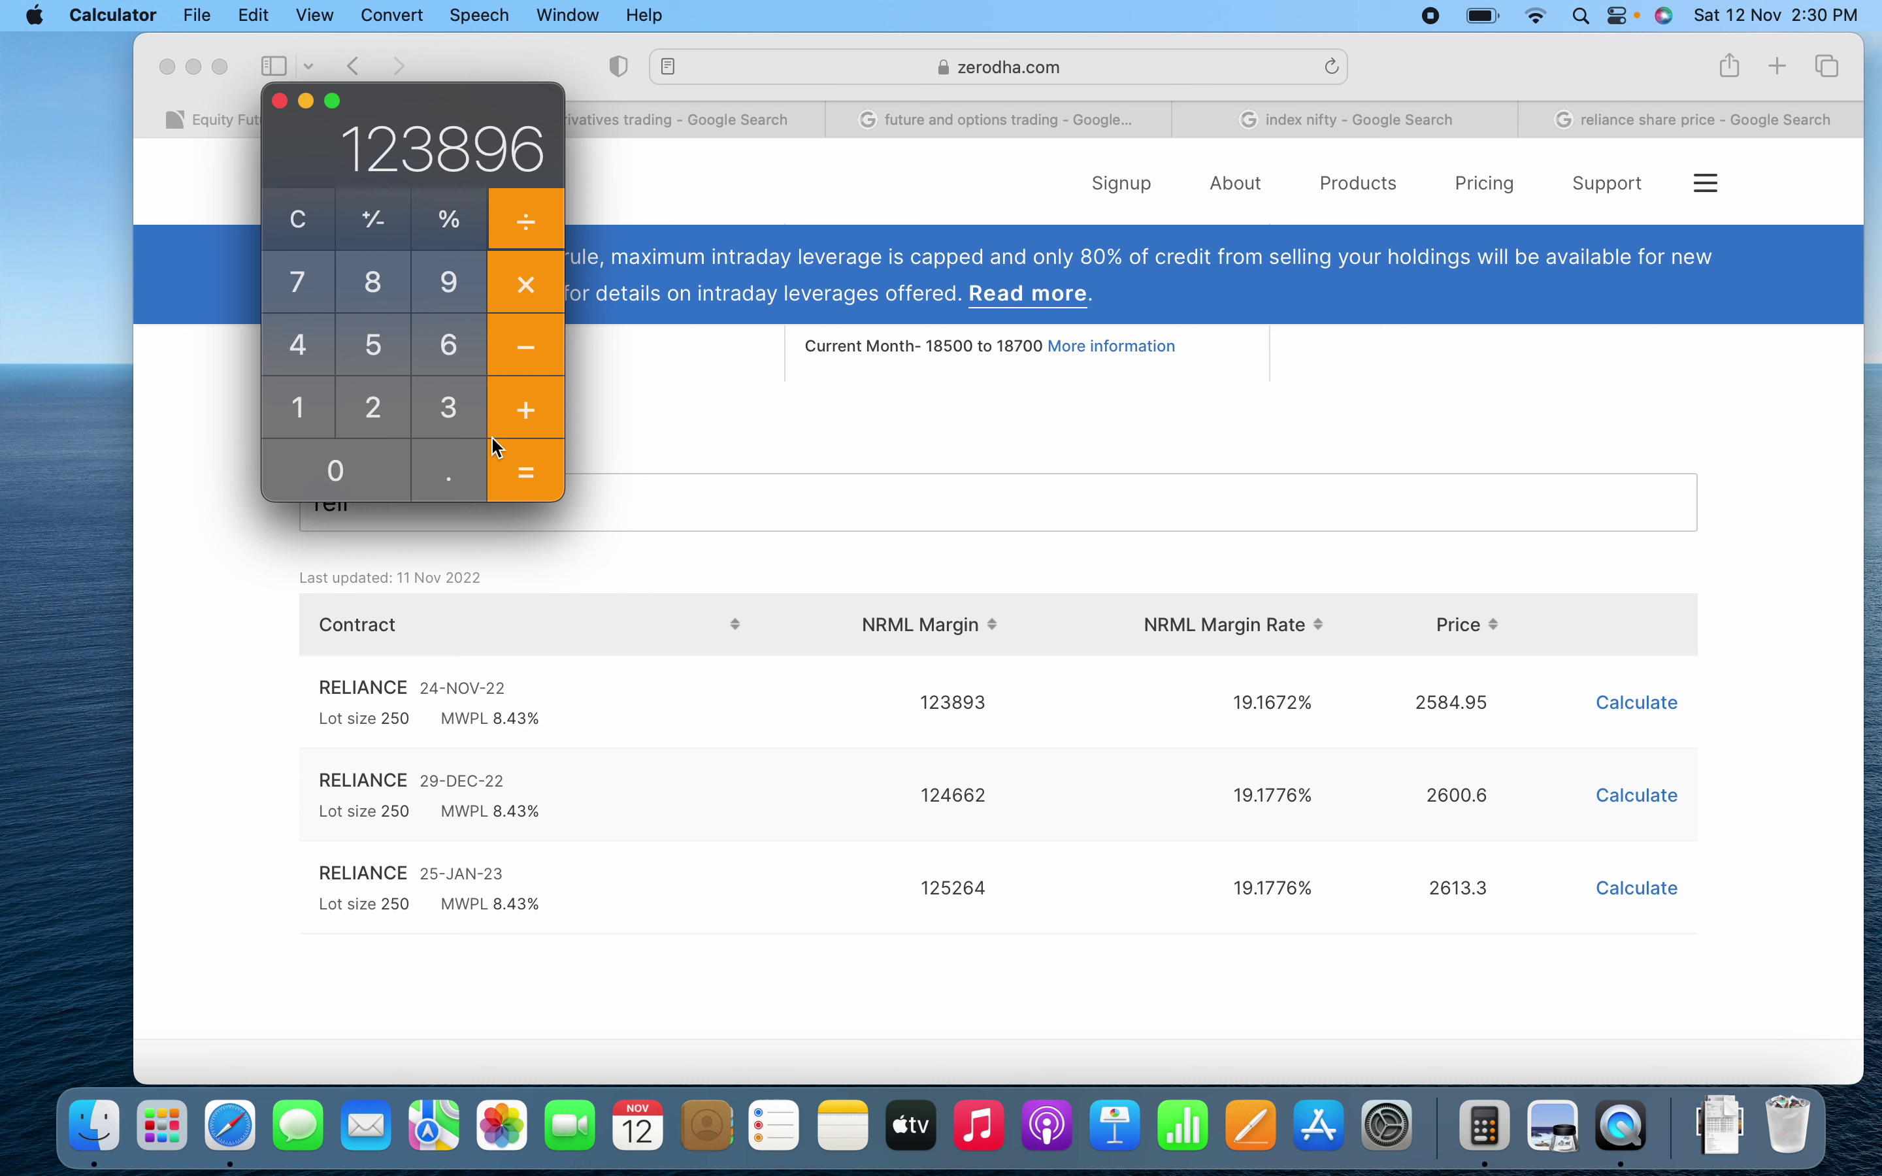
pyautogui.click(517, 487)
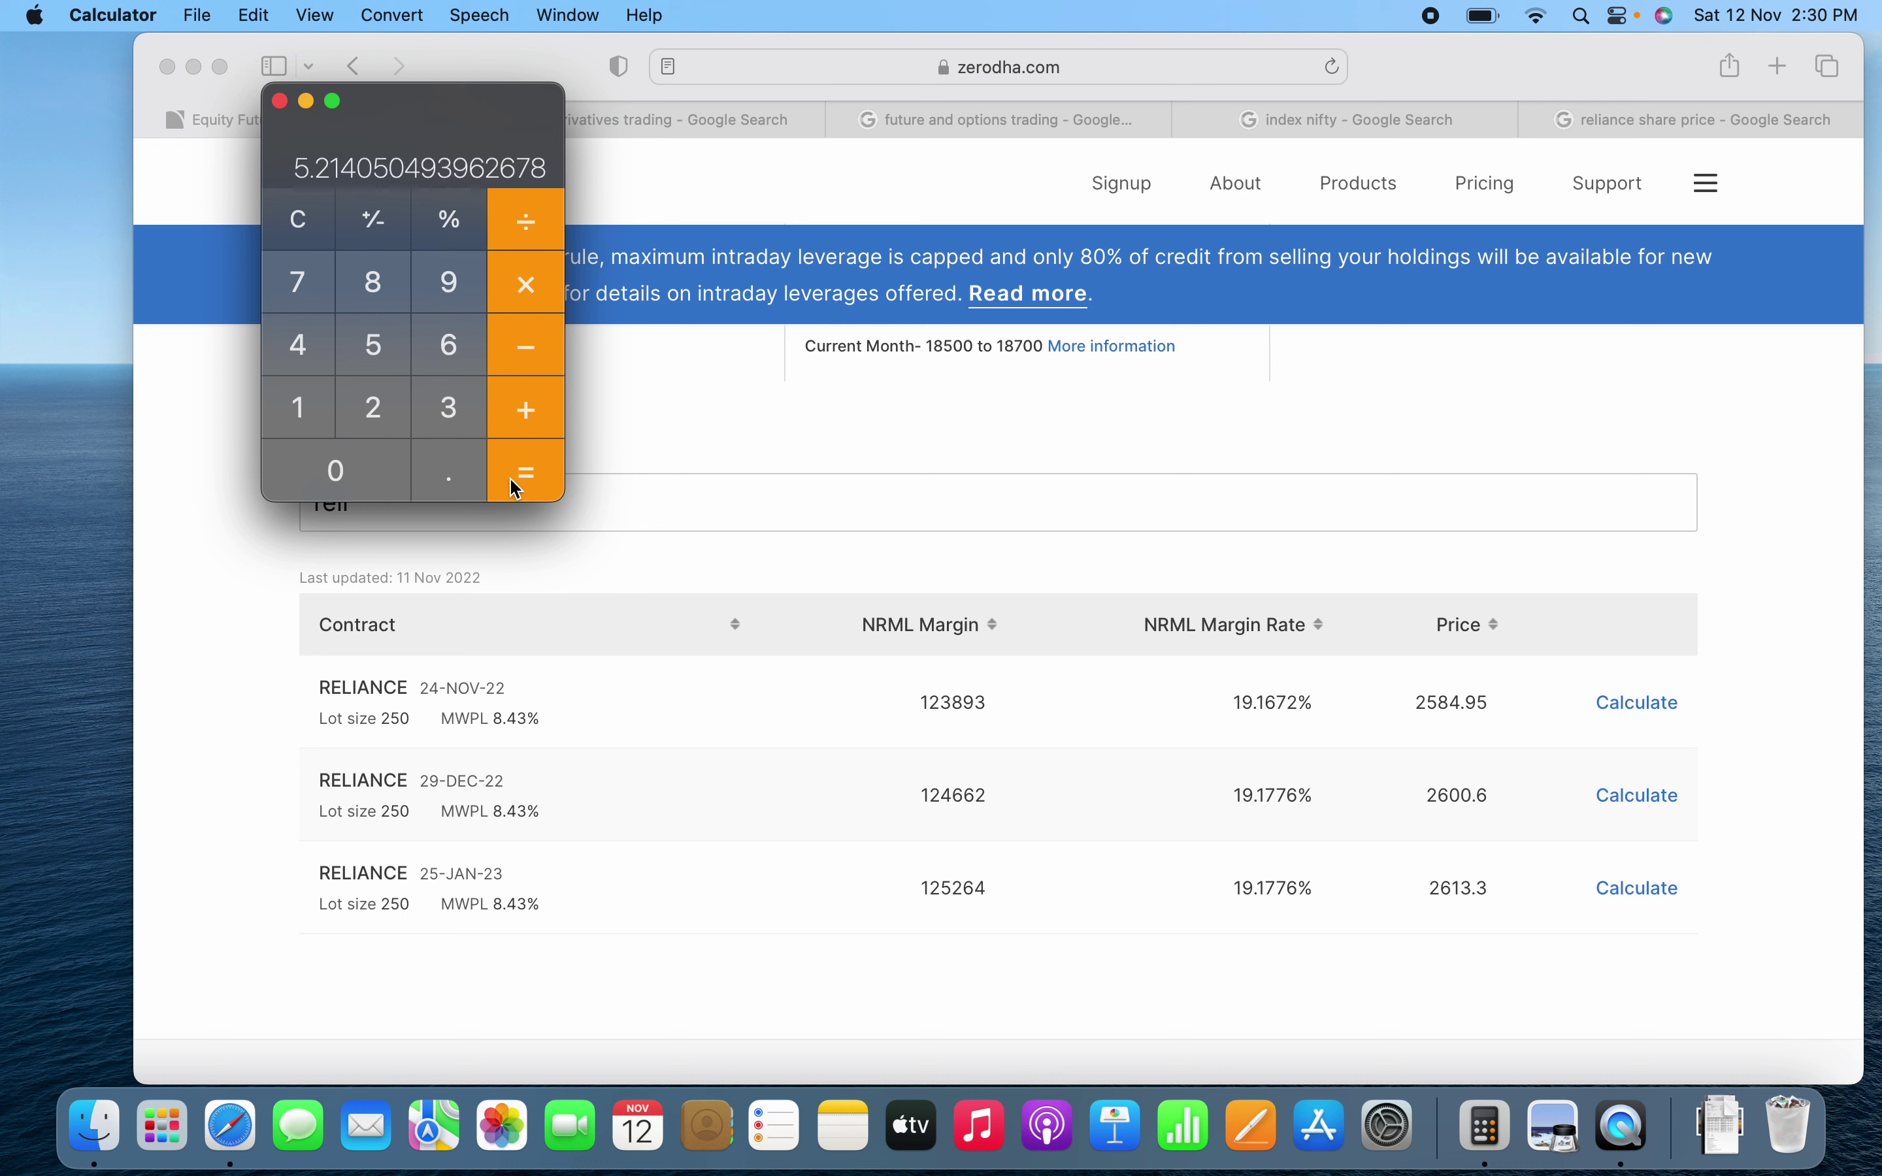
pyautogui.click(280, 102)
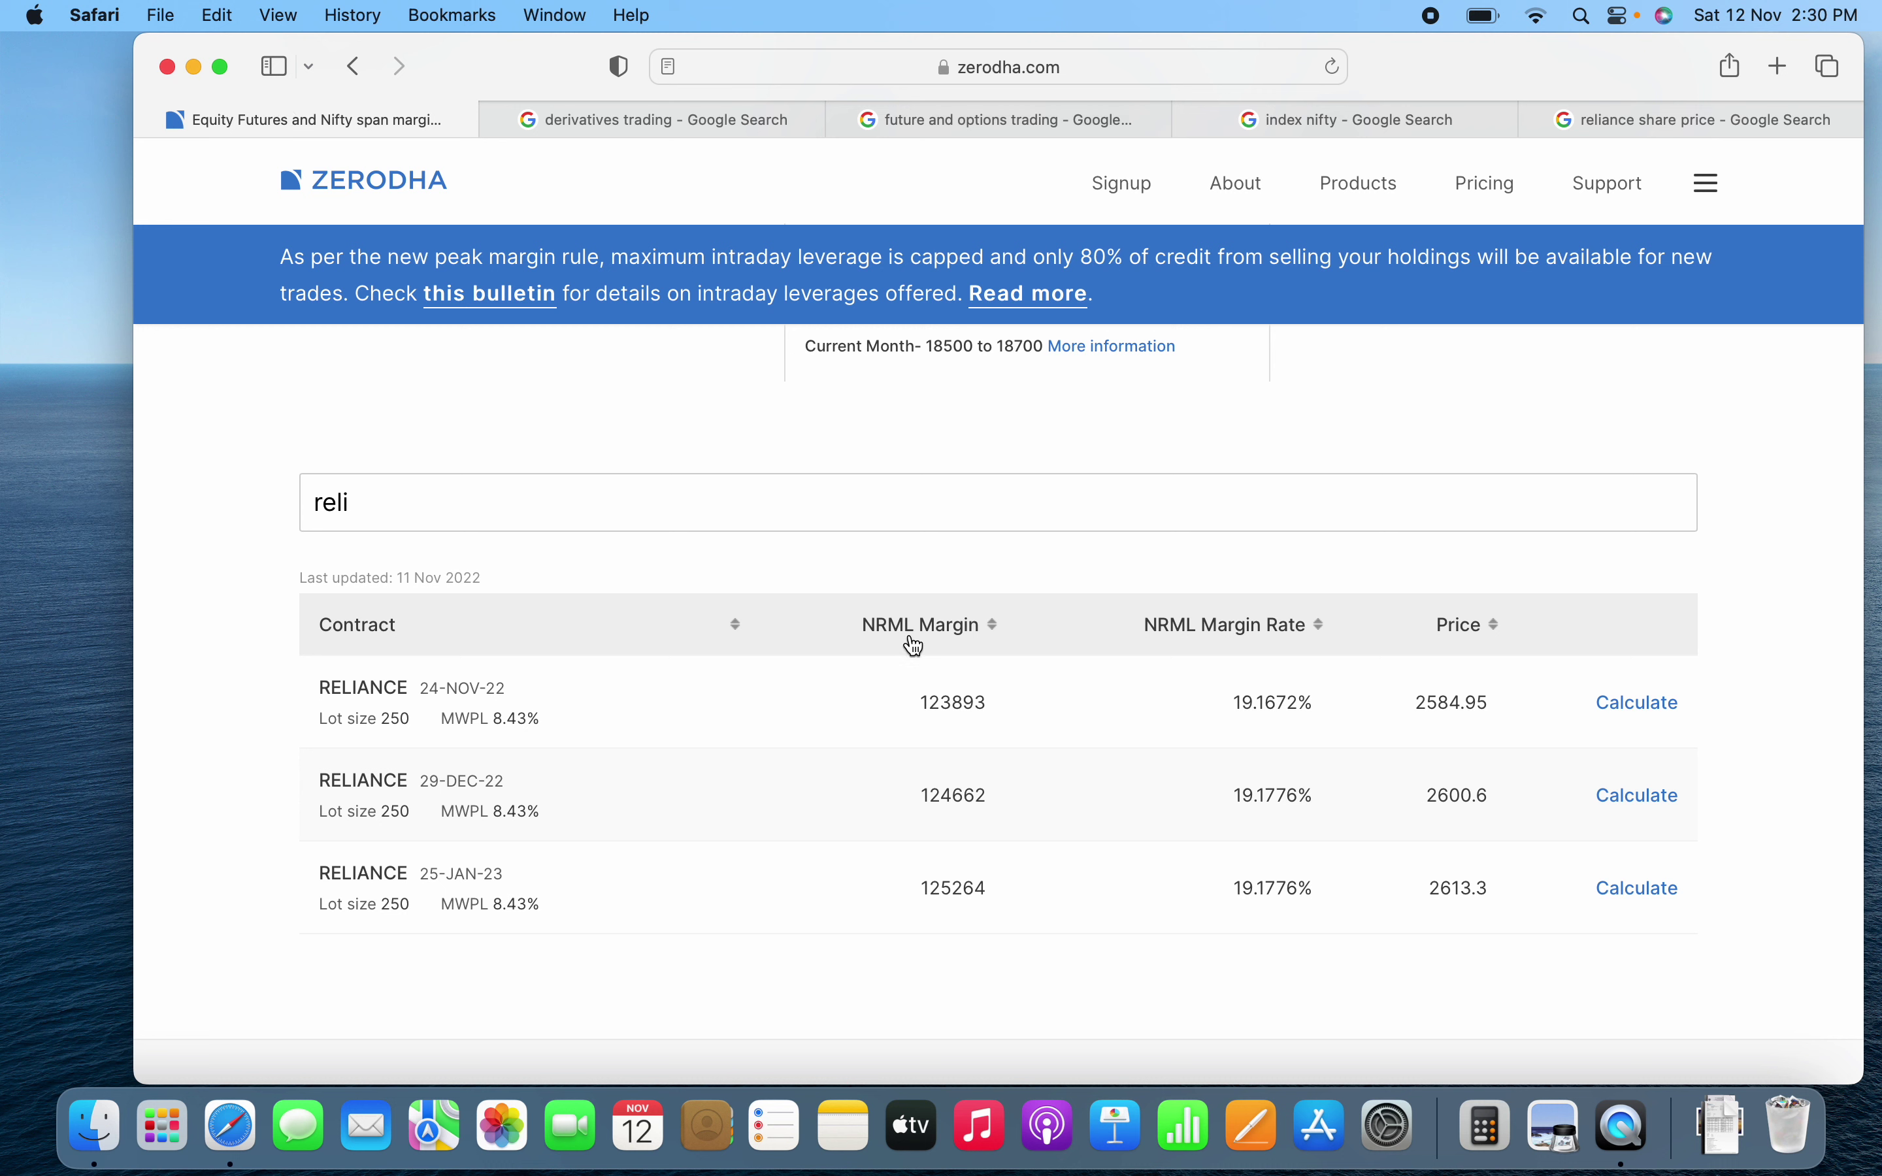
pyautogui.click(947, 481)
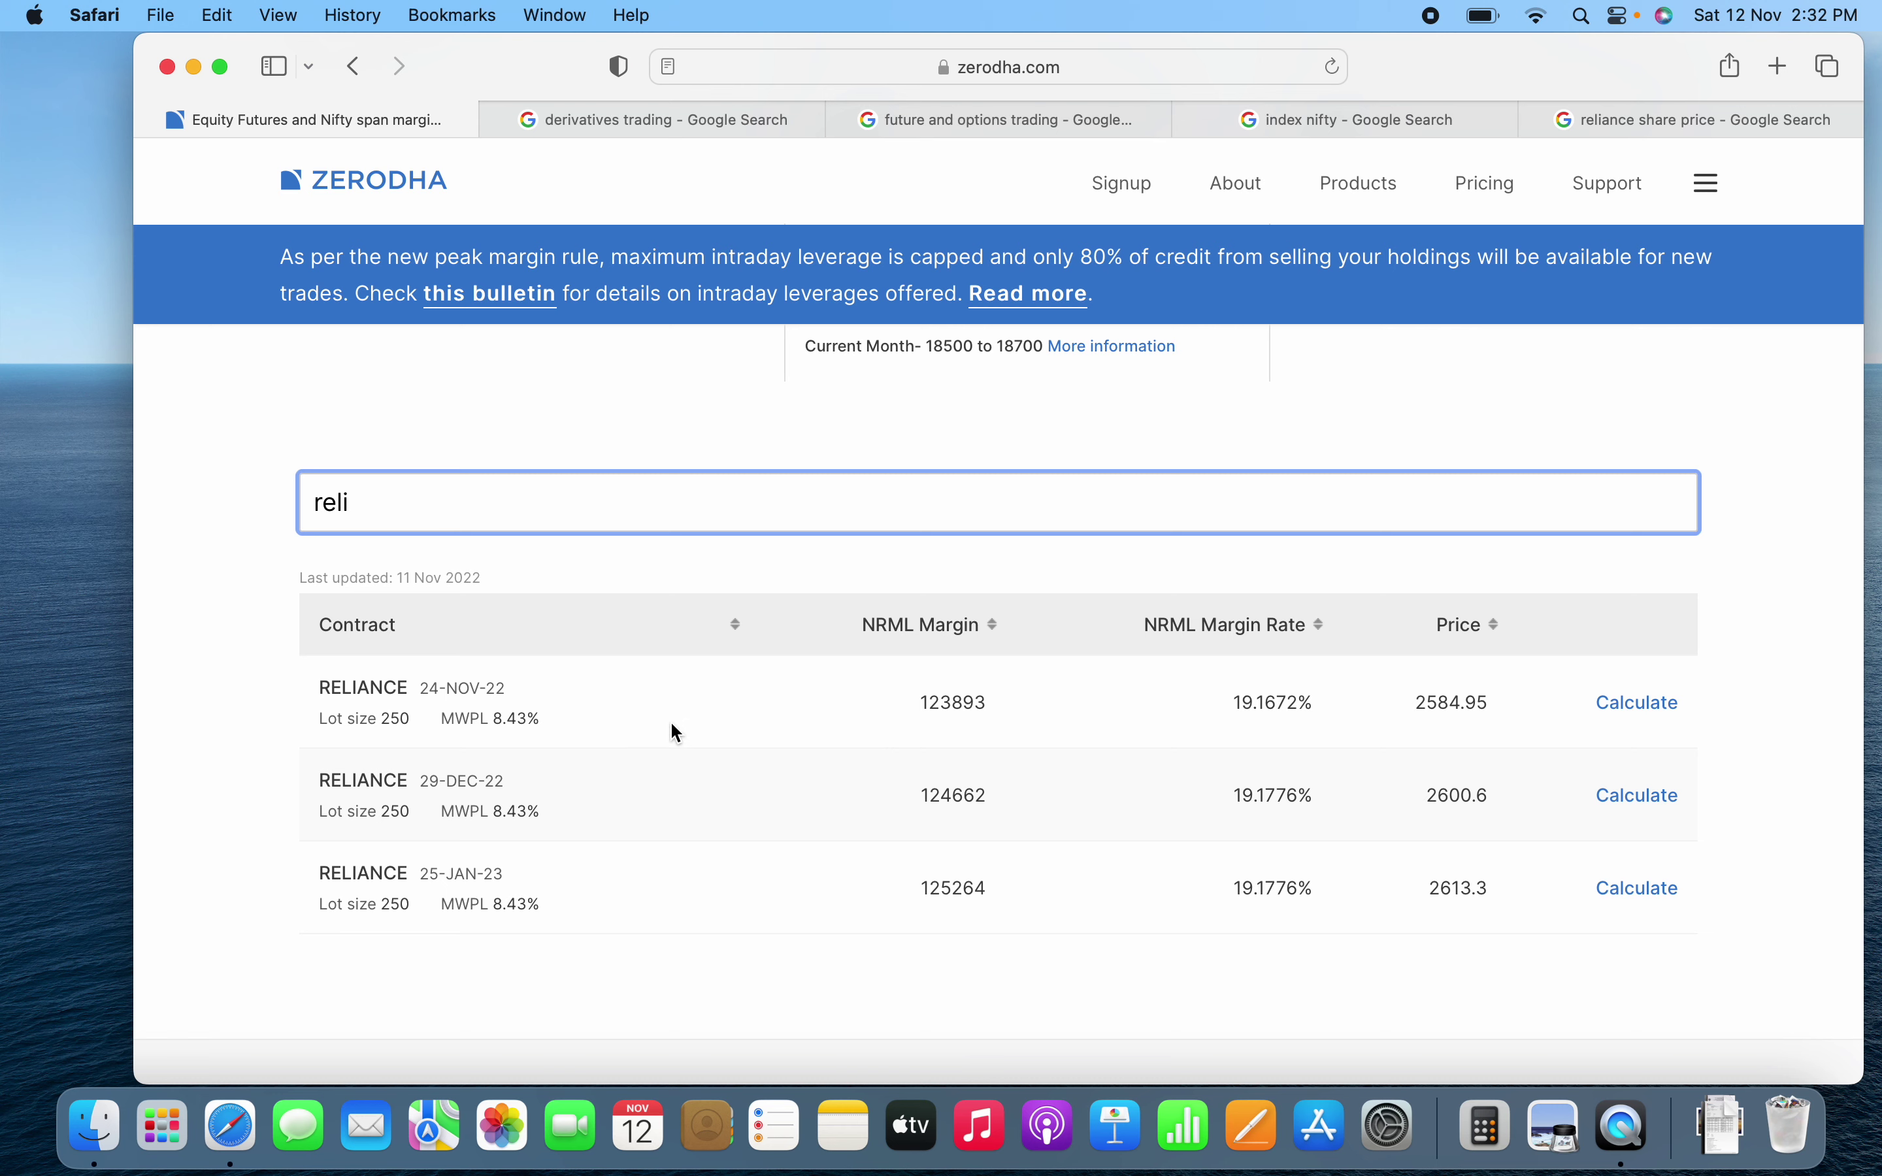
# - Move through the search tabs to the 'index nifty' results showing NIFTY 50 at 18,349.70
pyautogui.click(588, 119)
pyautogui.click(937, 121)
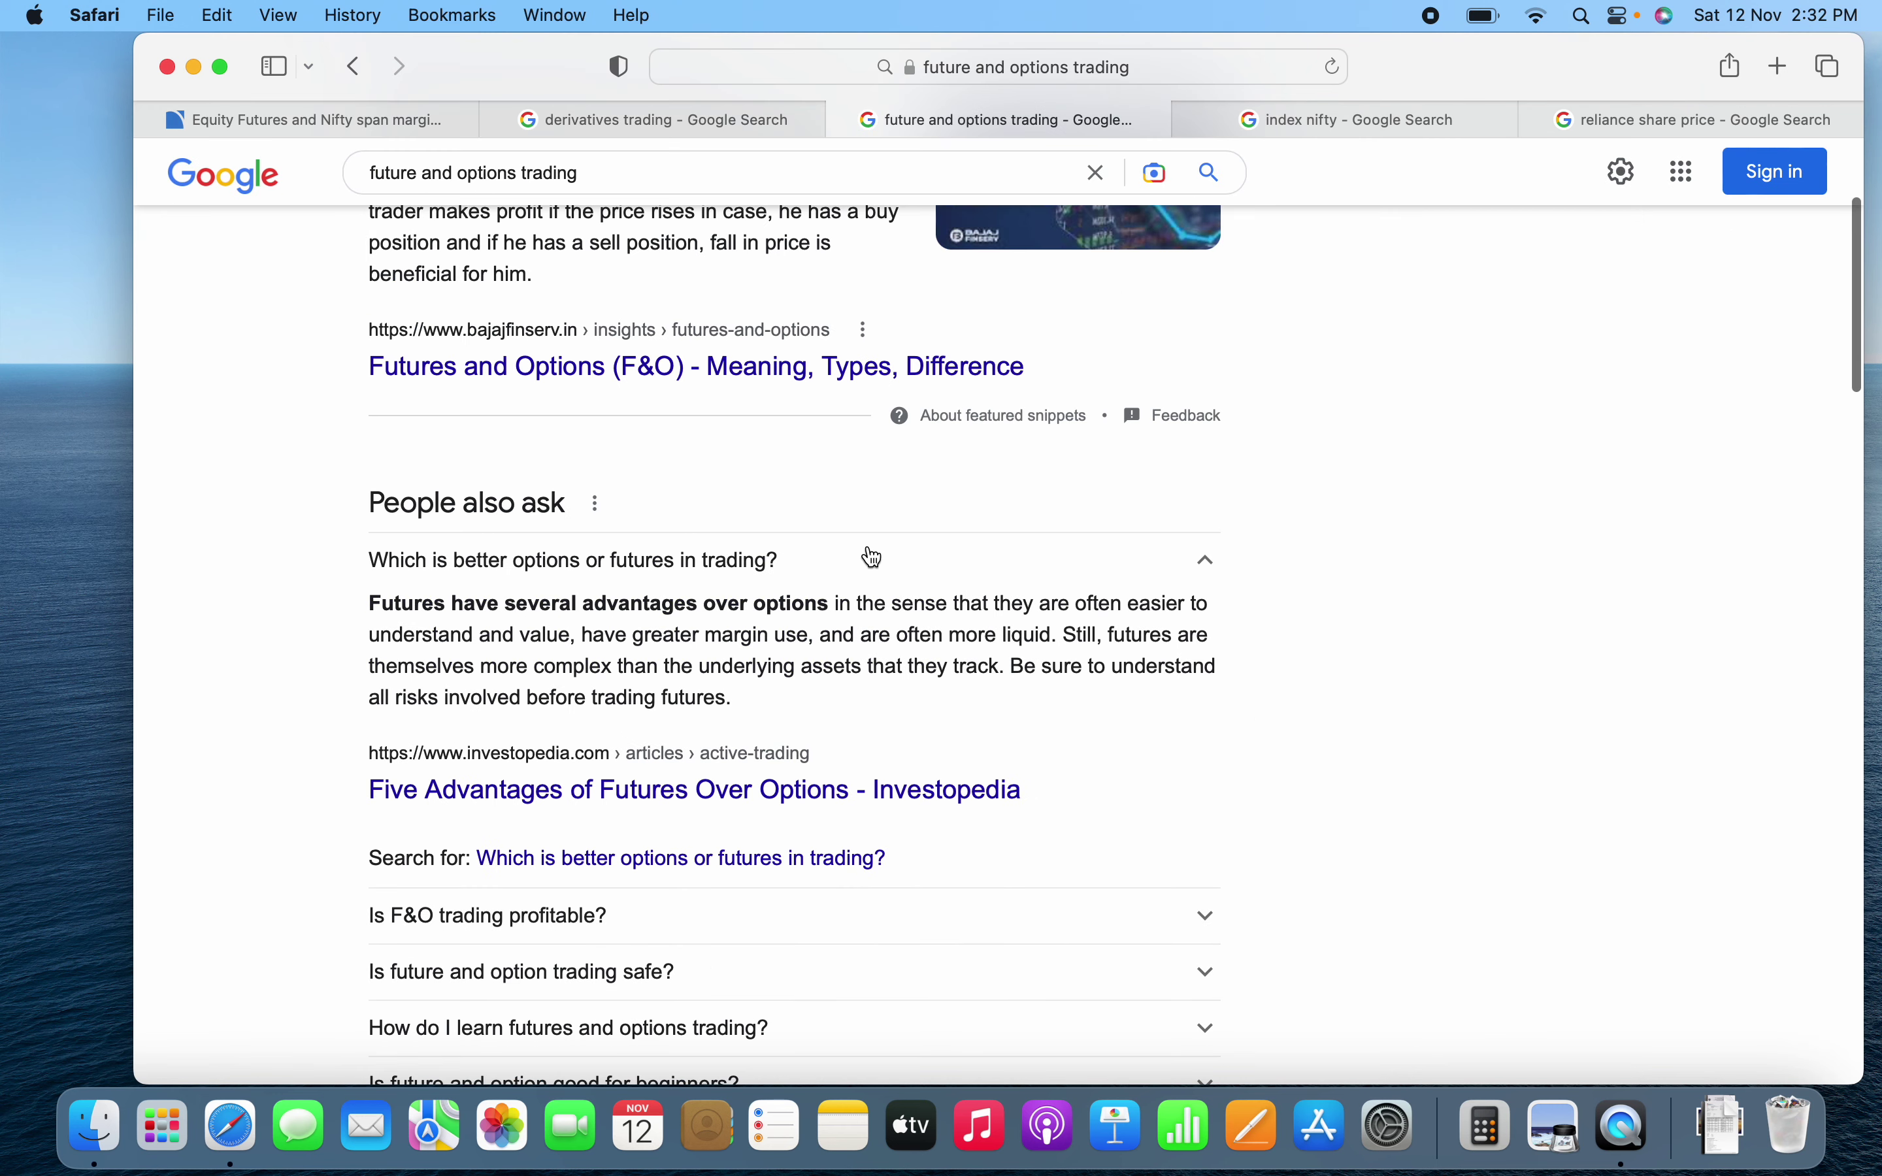
pyautogui.scroll(2, 787, 590)
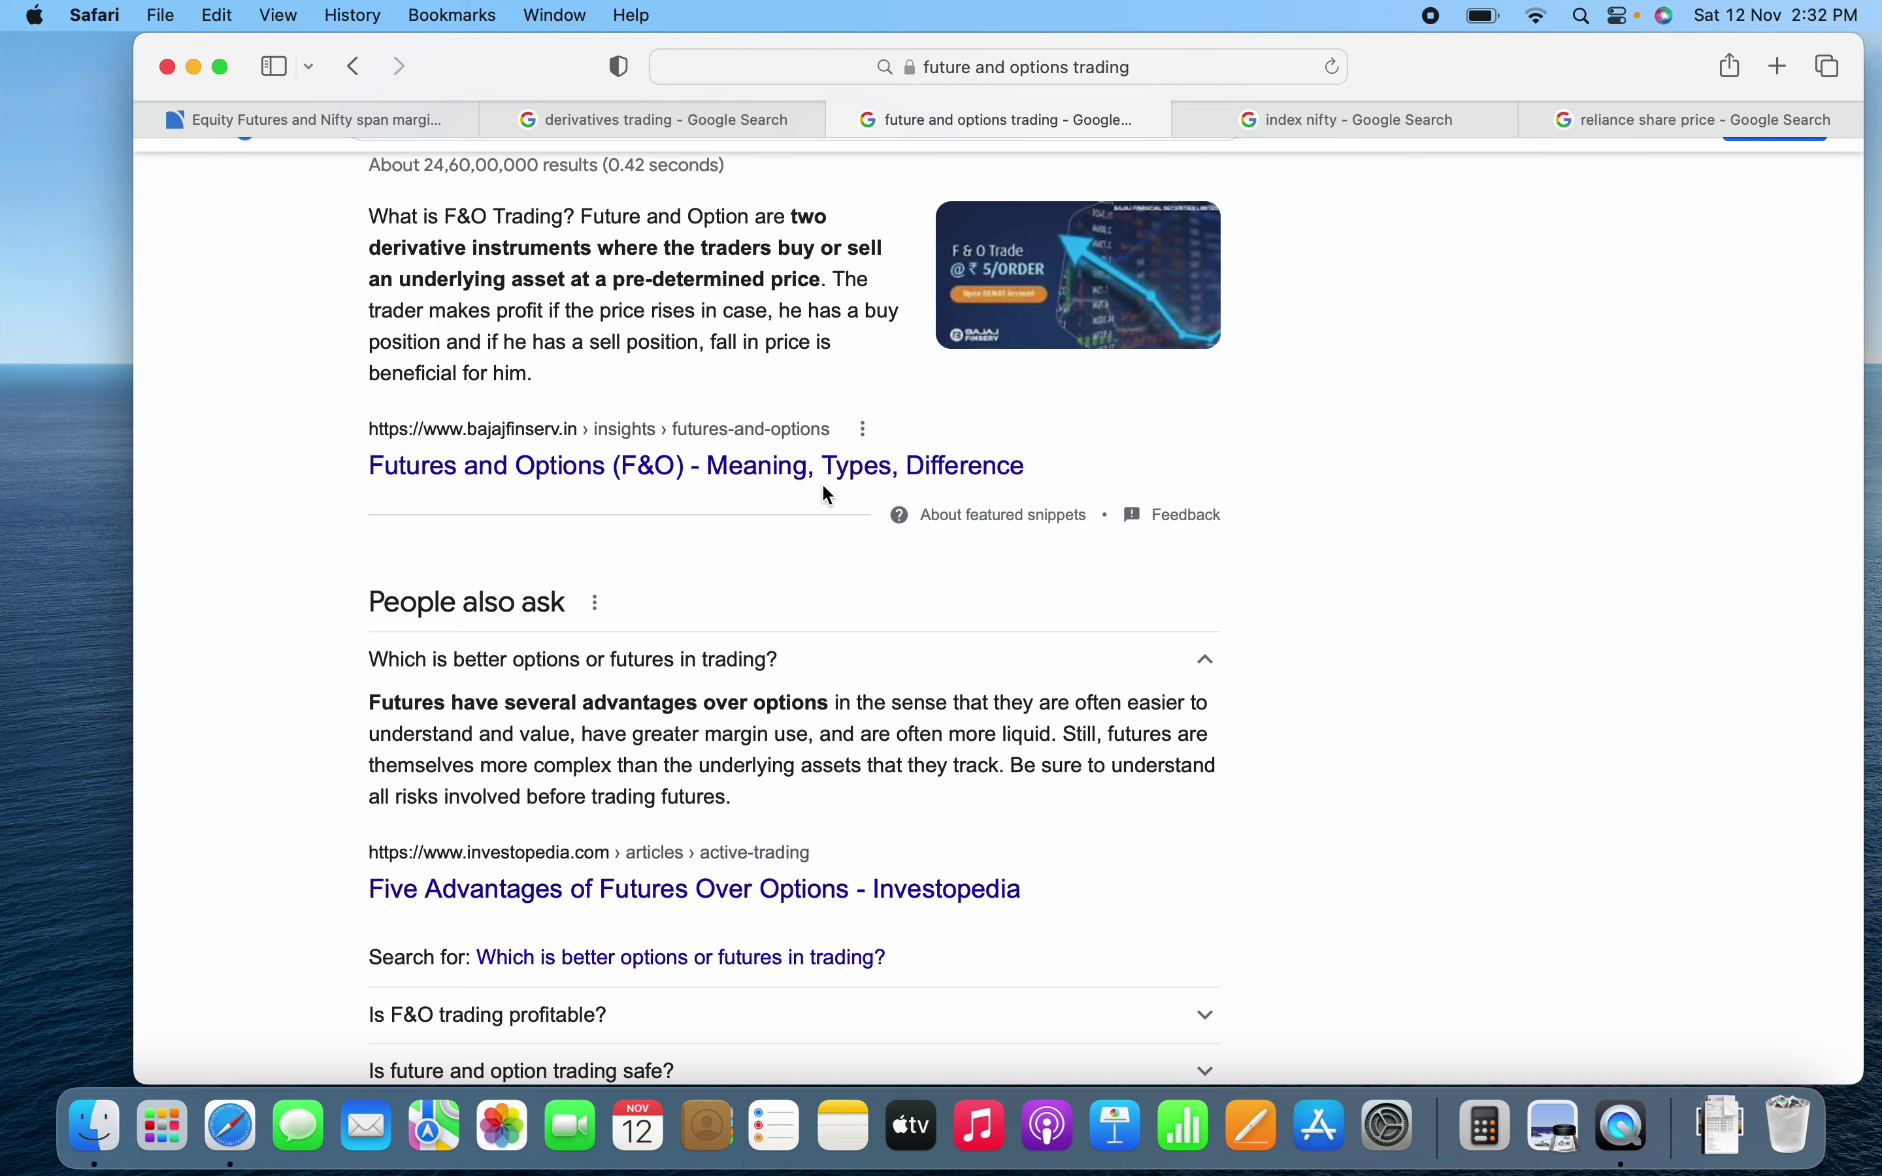
pyautogui.click(1300, 123)
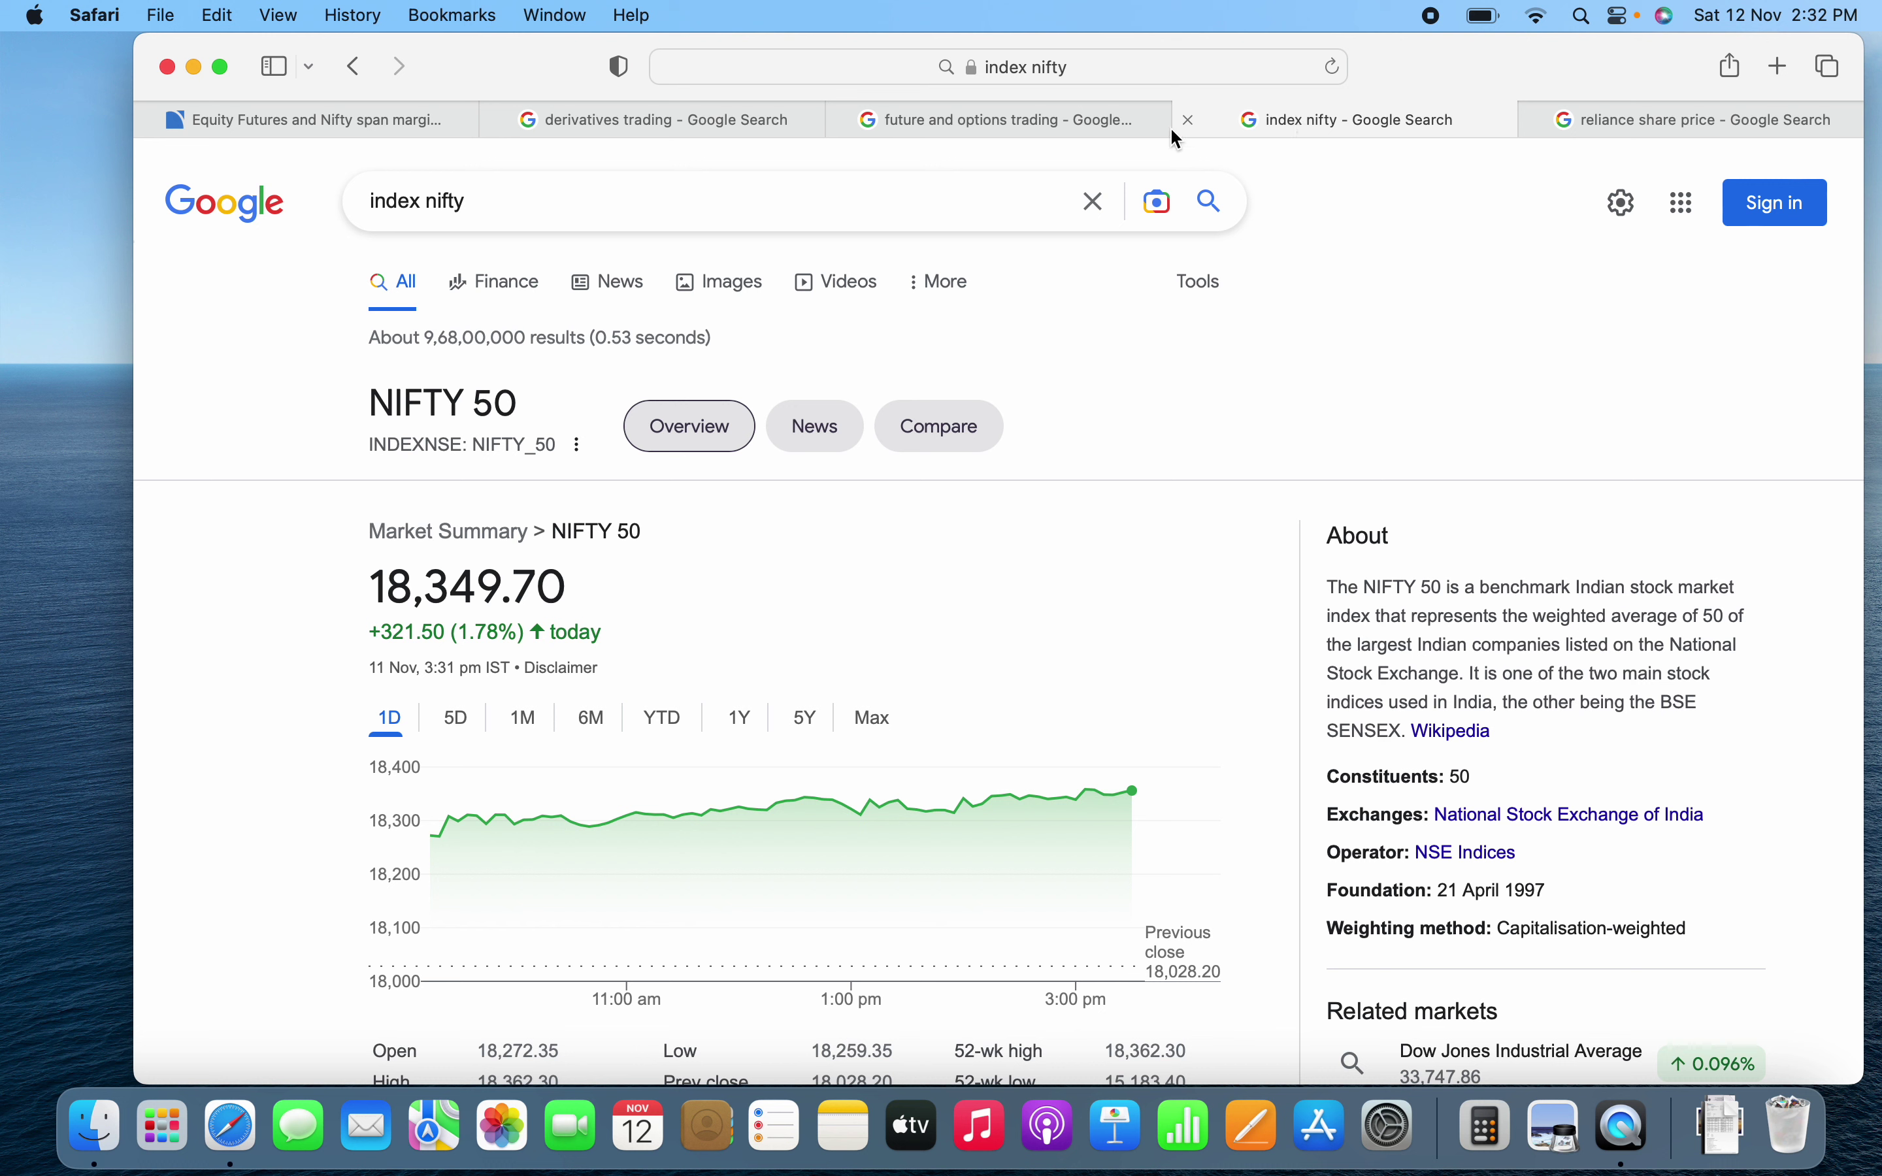
# - Replace the contract search with 'nifty', review the nifty futures margins, then return to the F&O results
pyautogui.click(297, 128)
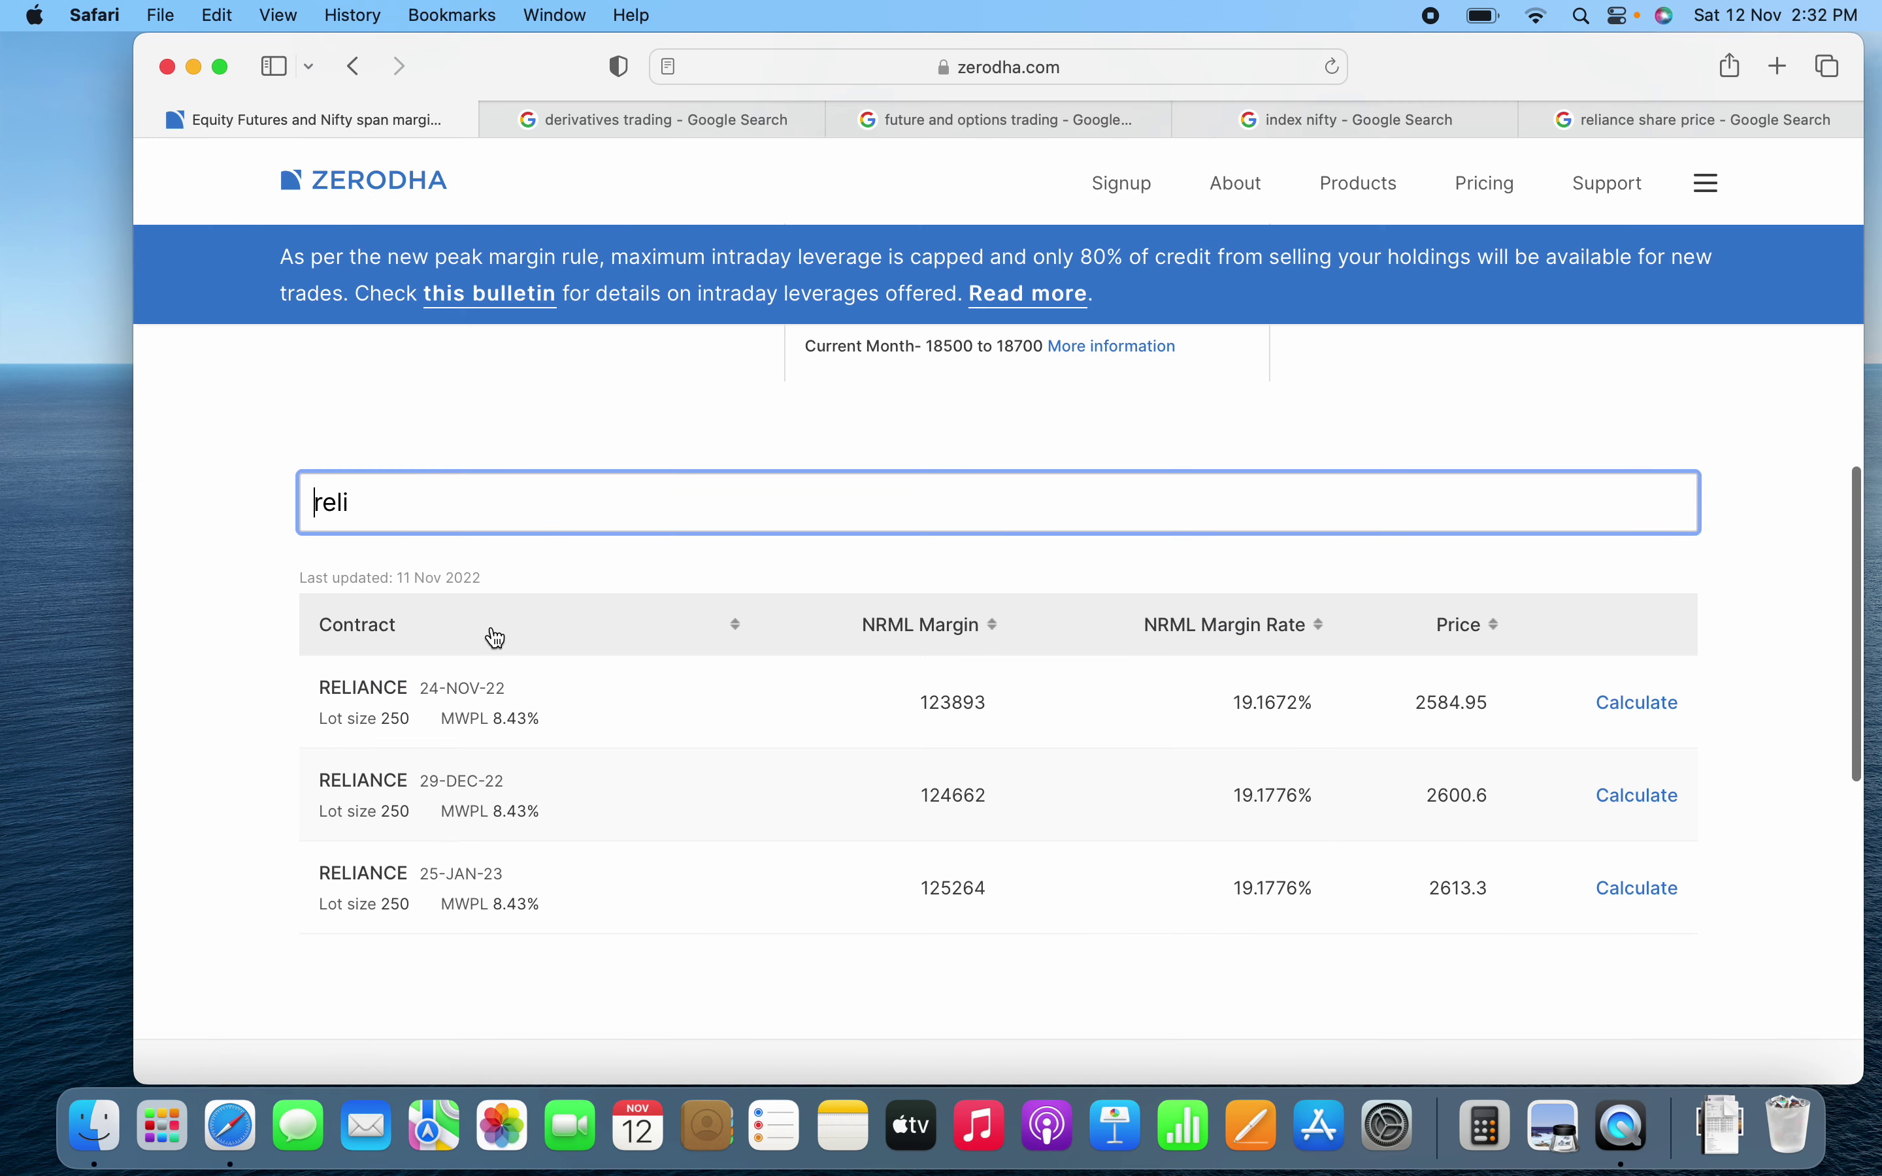
pyautogui.press('super+a')
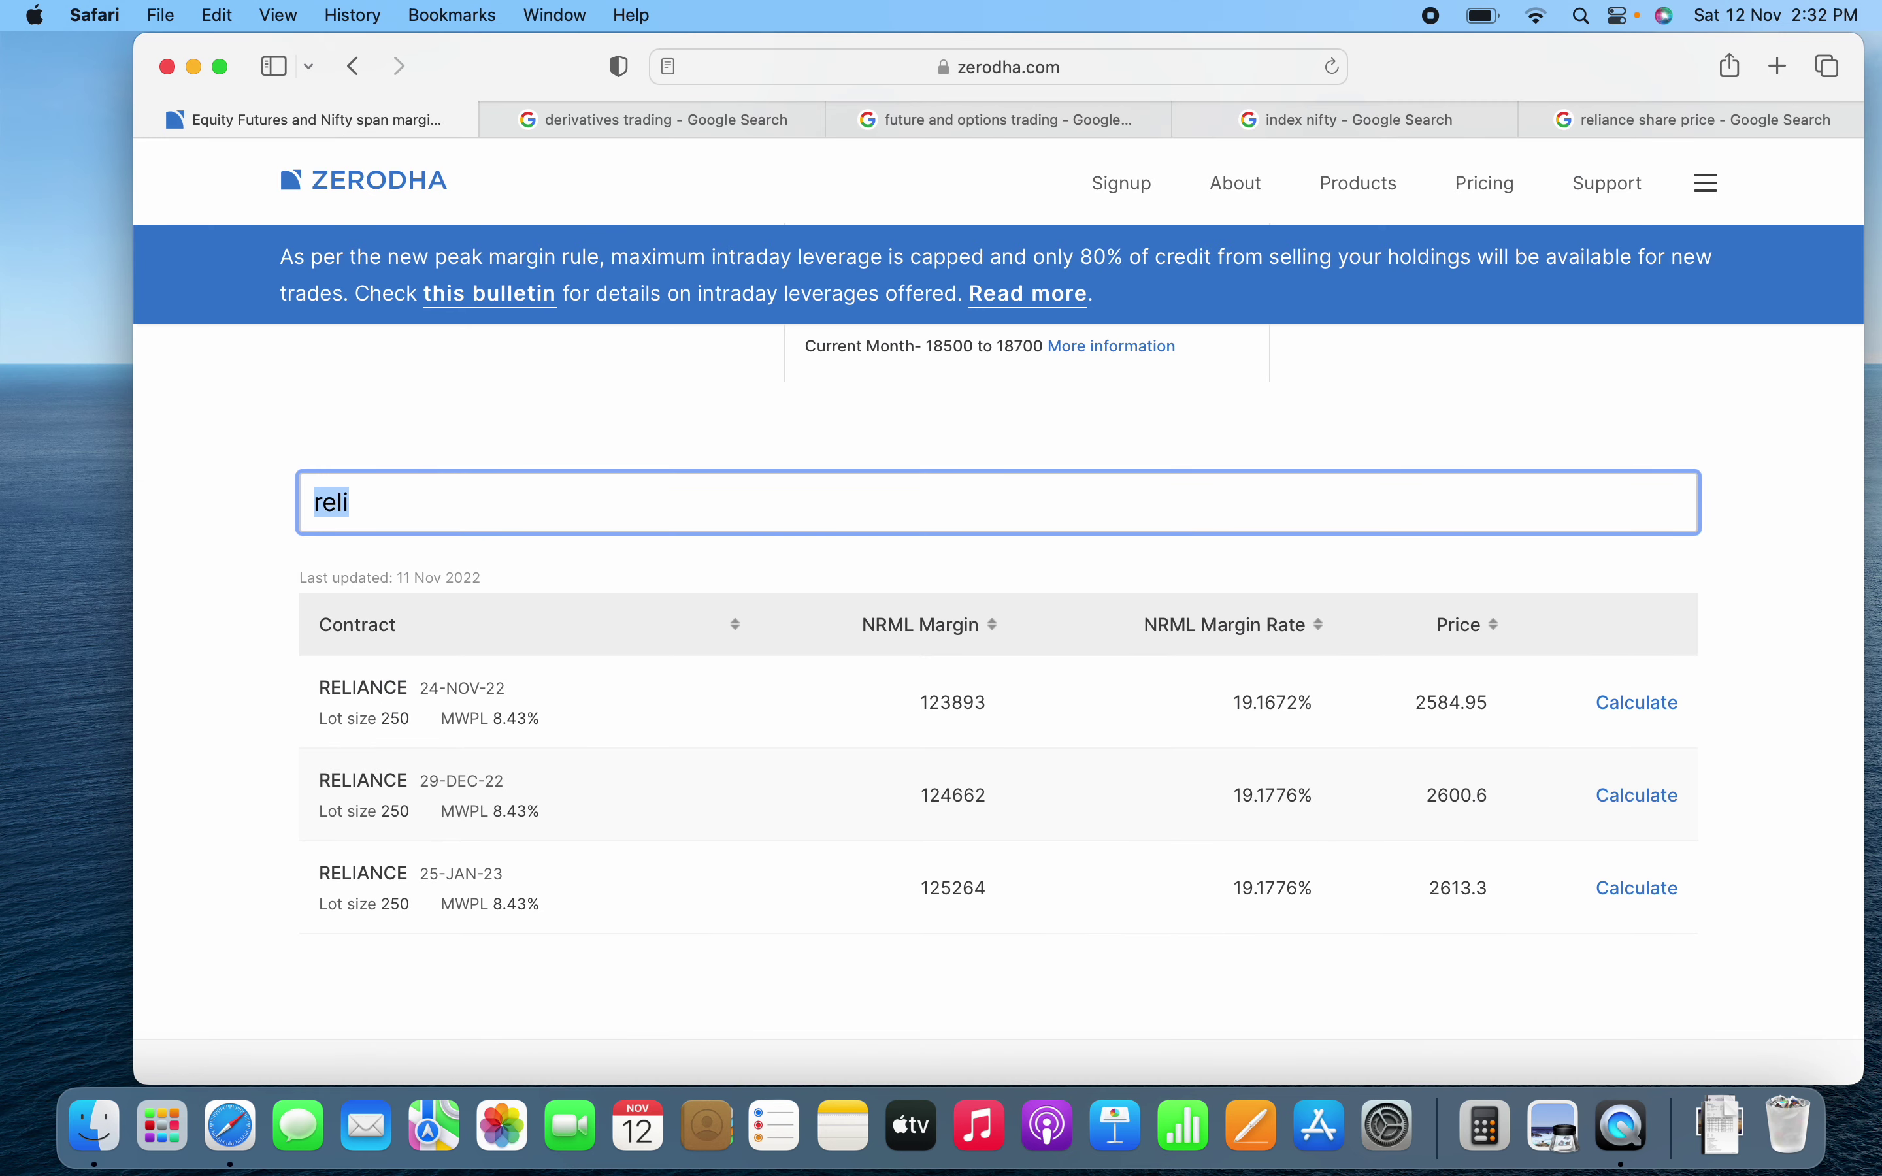
pyautogui.write('nifty')
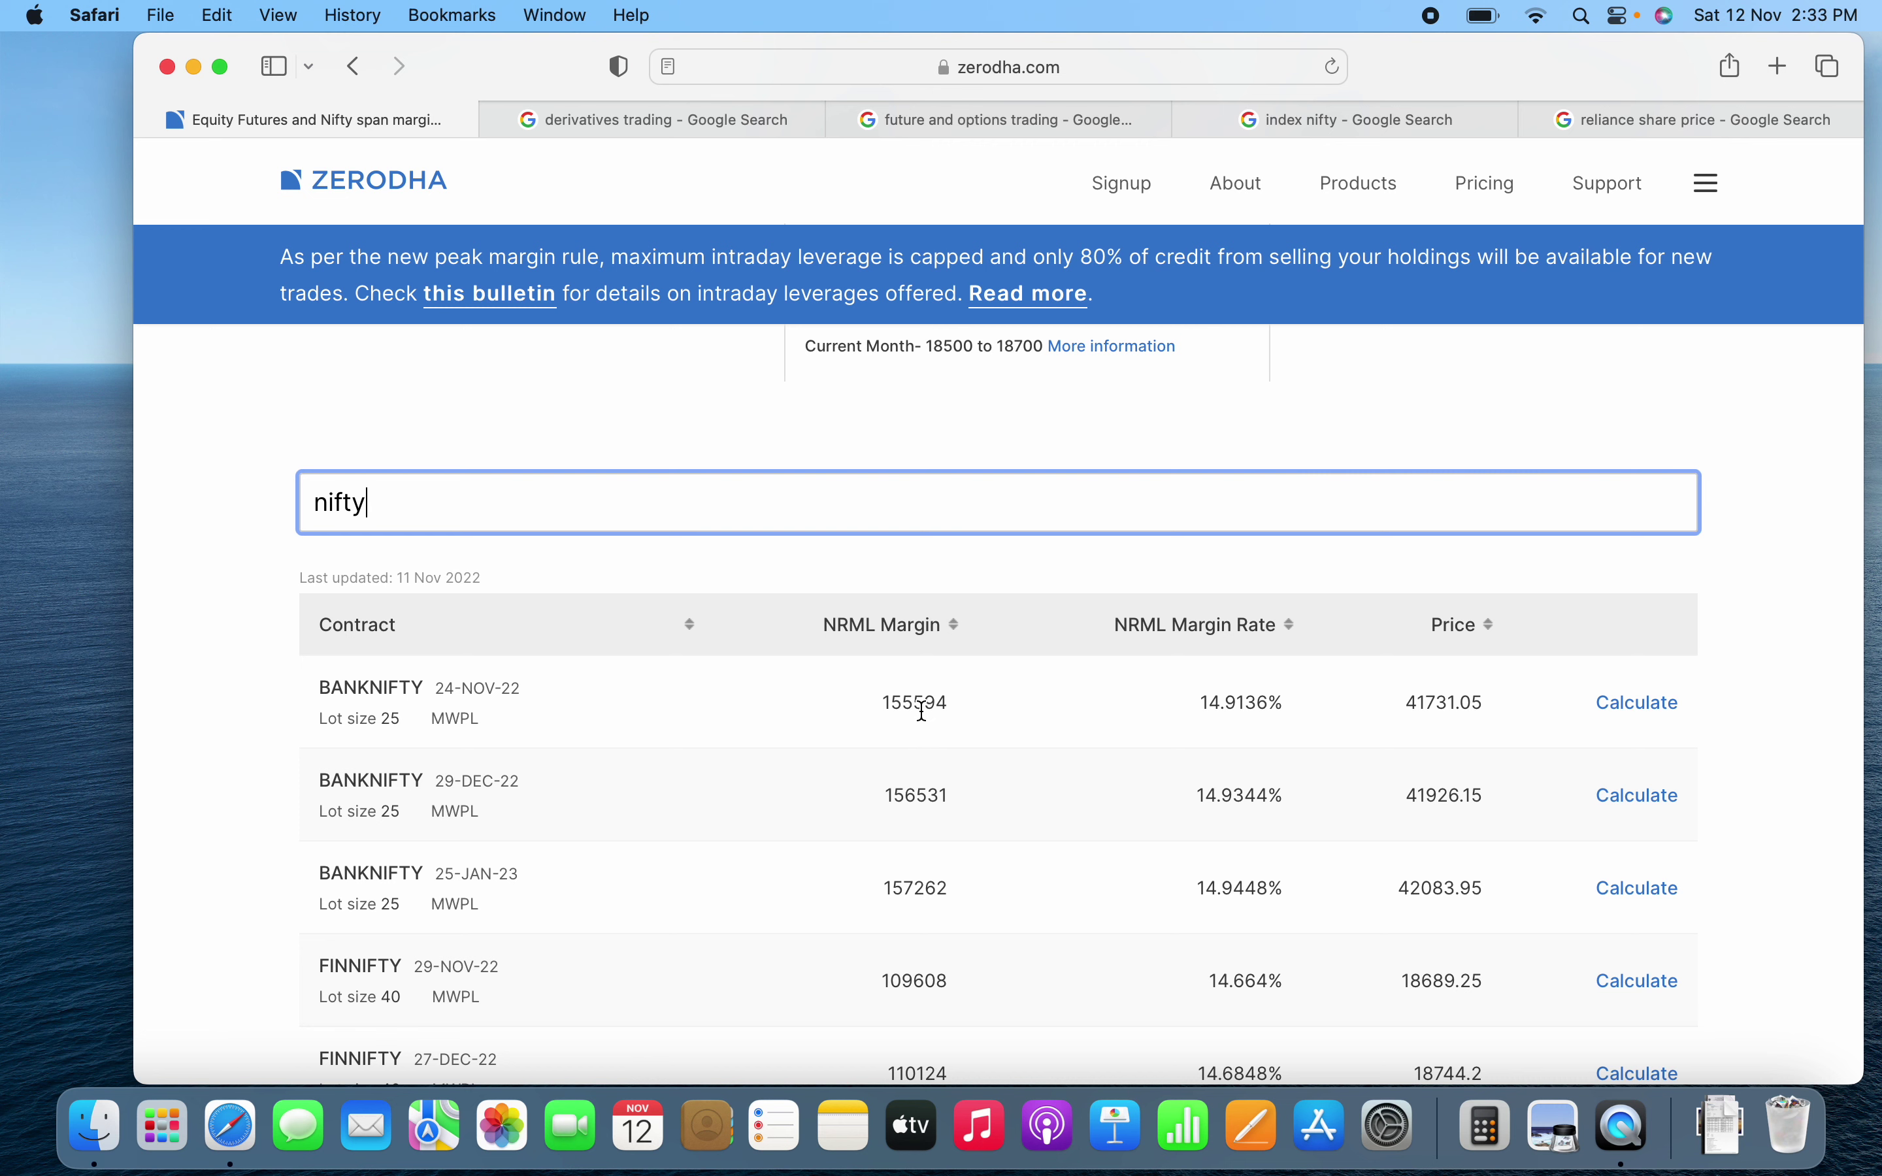
pyautogui.scroll(-5, 923, 709)
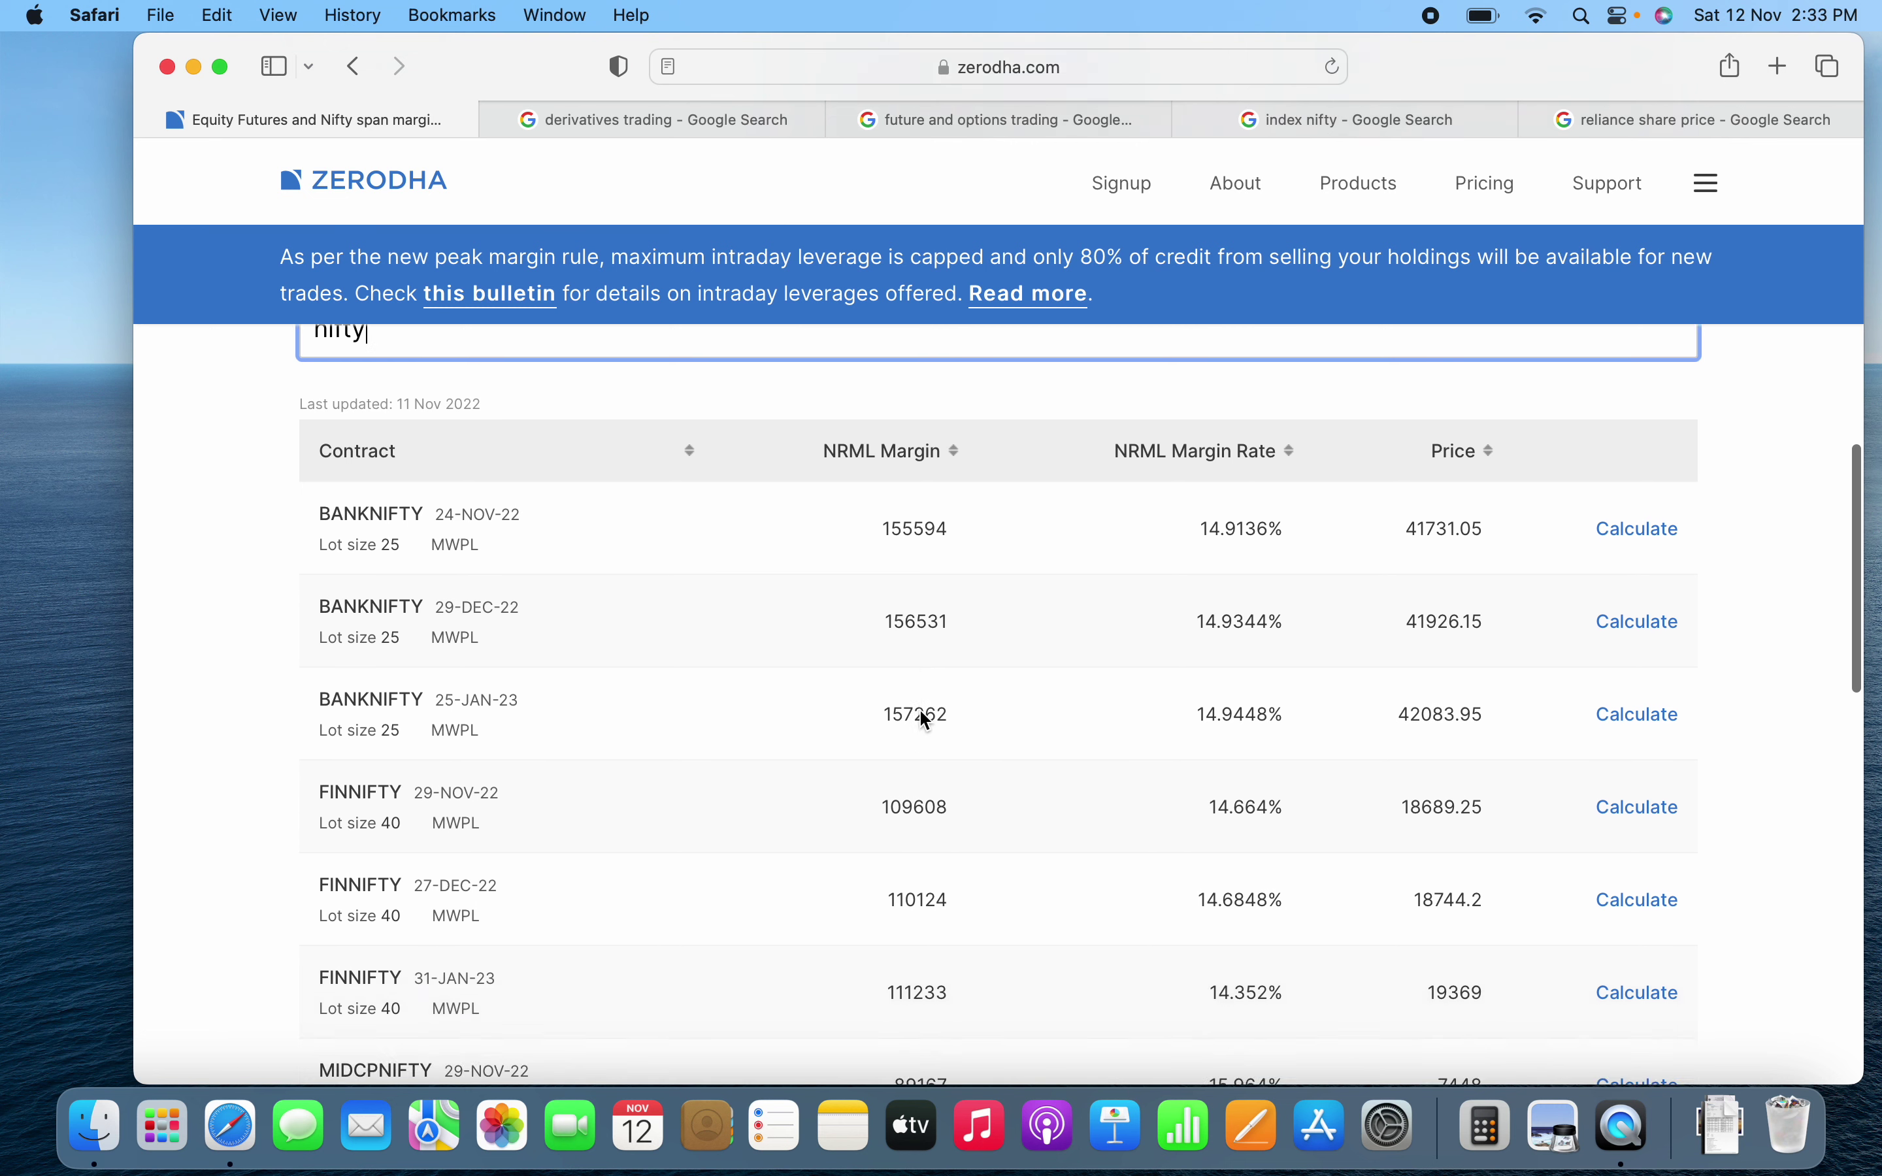
pyautogui.scroll(2, 921, 712)
pyautogui.scroll(-5, 874, 770)
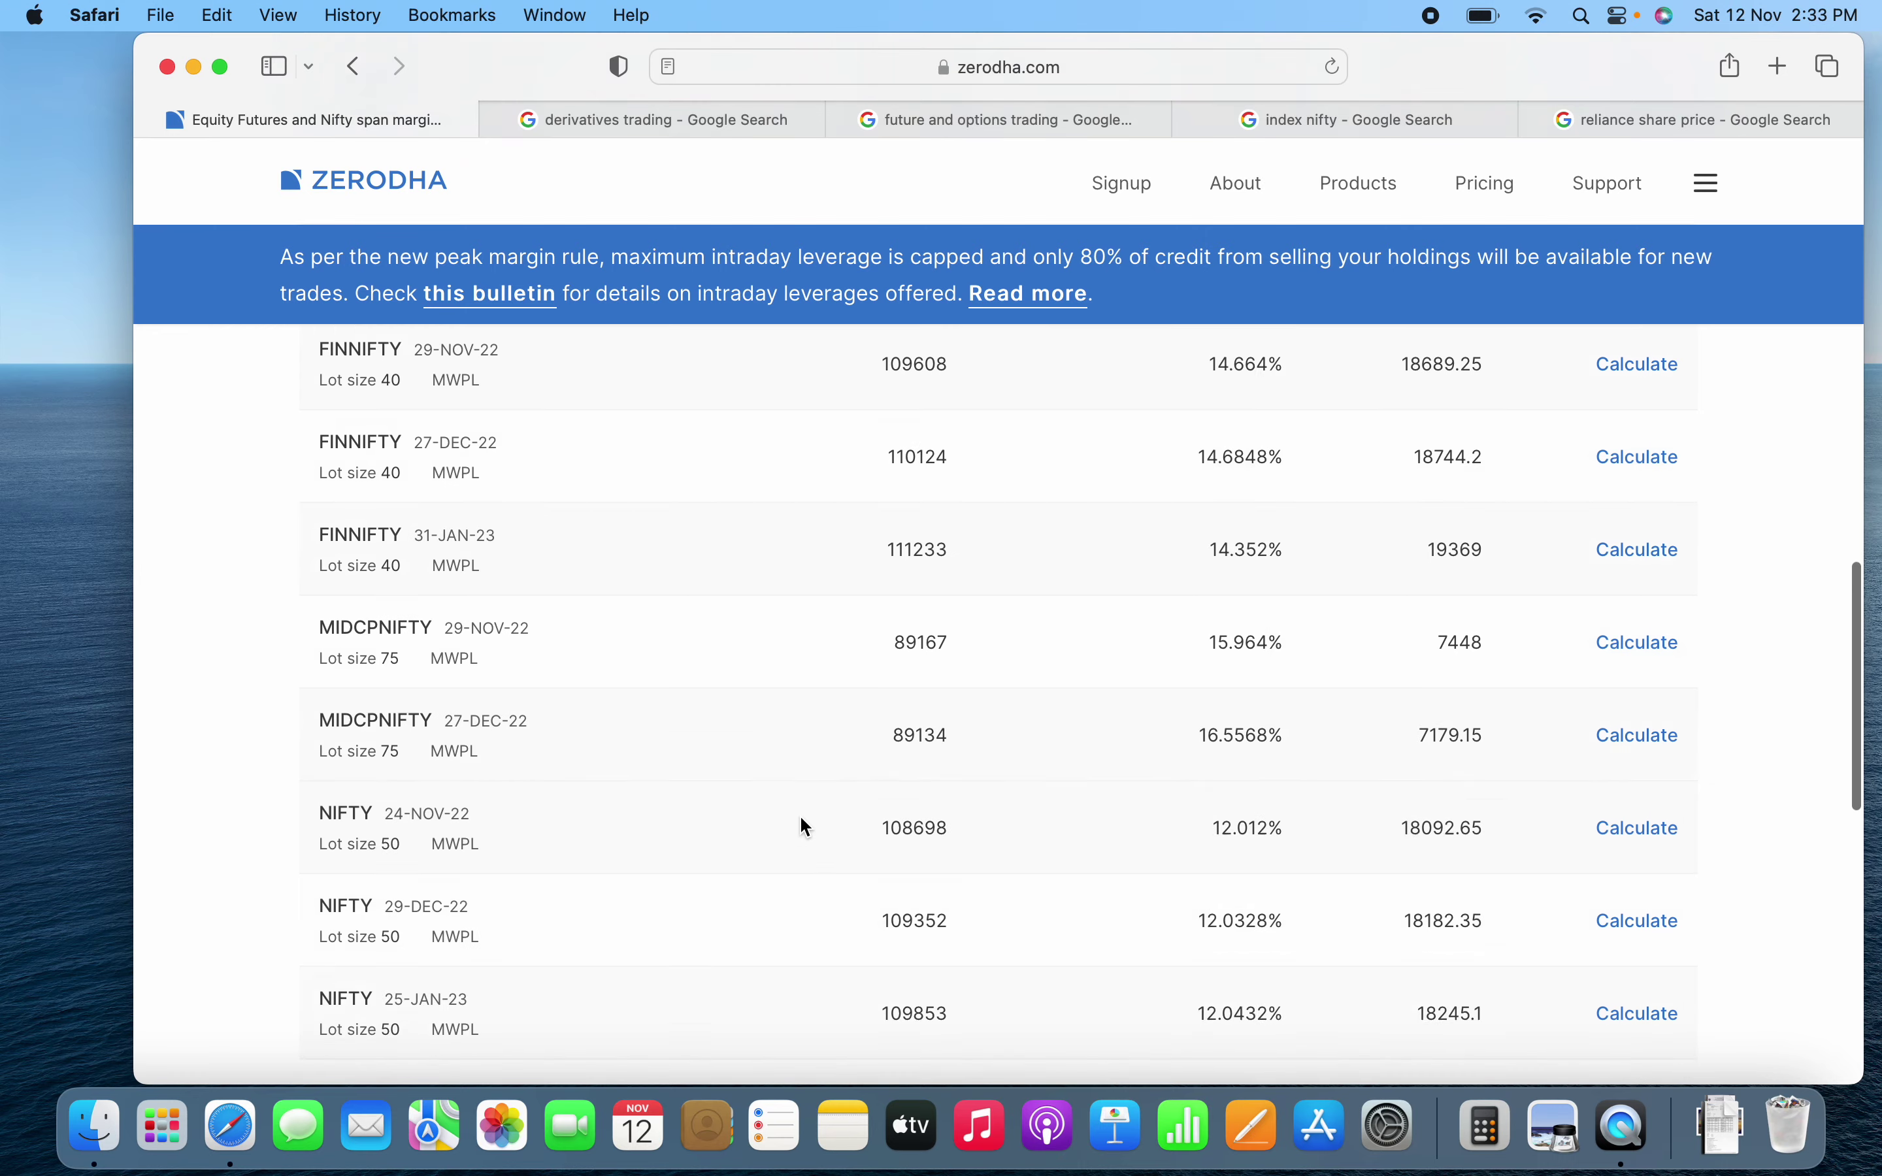
pyautogui.scroll(20, 799, 814)
pyautogui.scroll(-4, 799, 814)
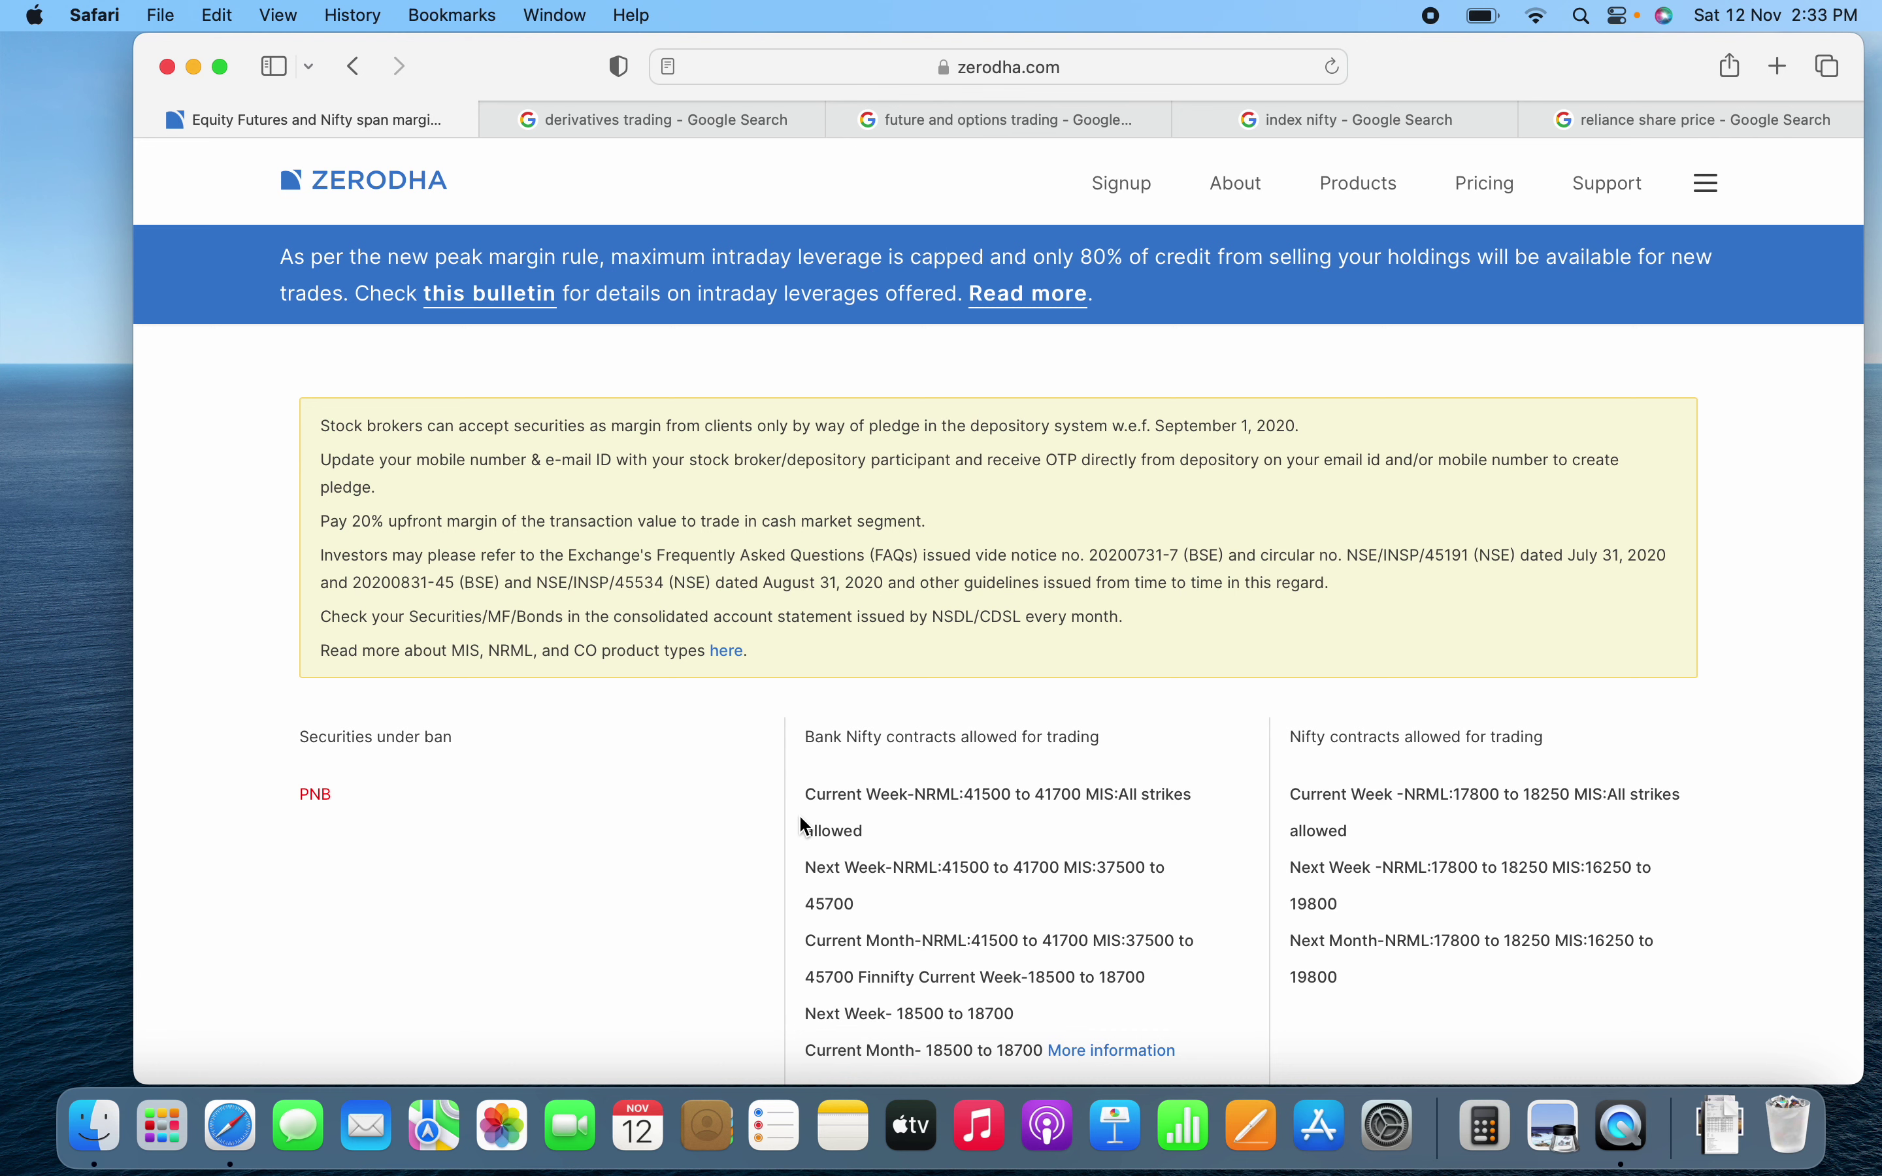
pyautogui.scroll(-15, 801, 818)
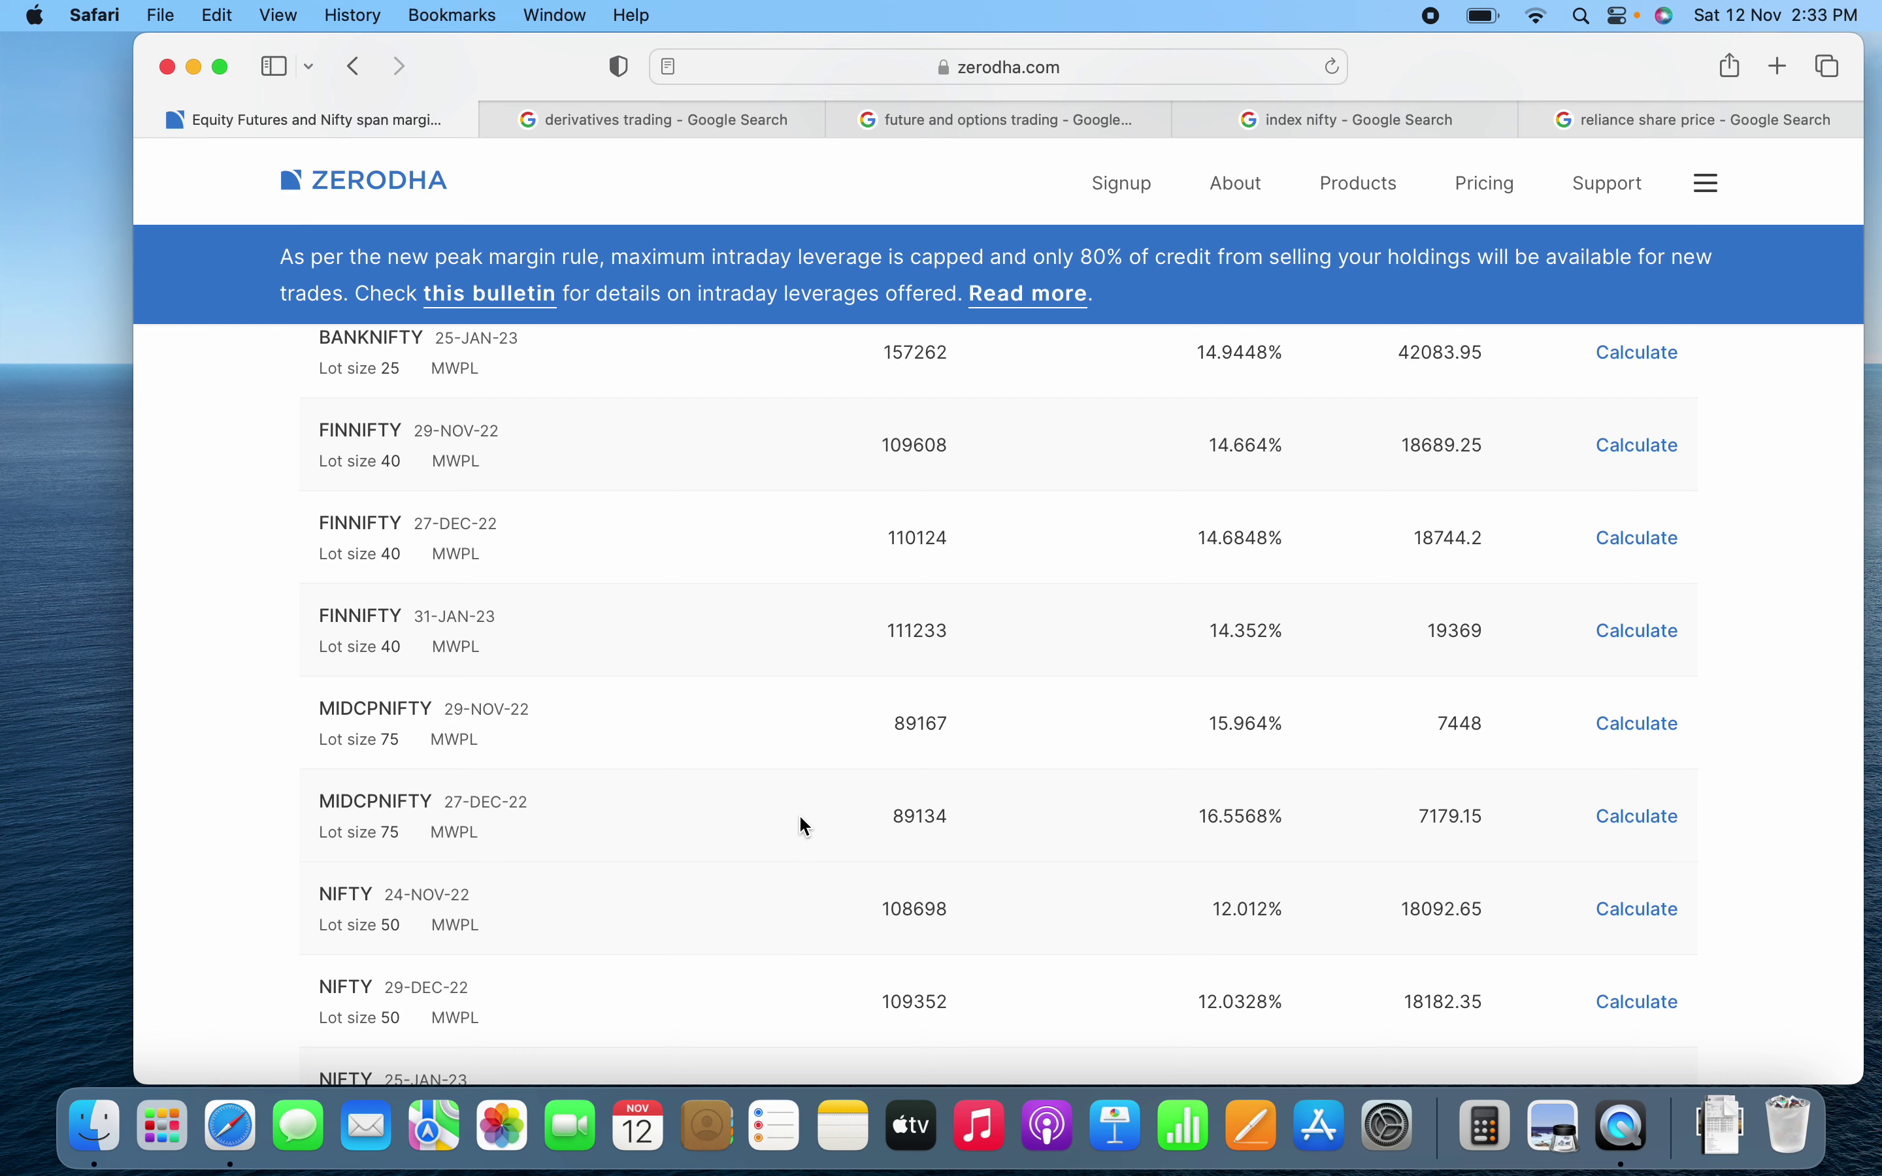
pyautogui.scroll(15, 806, 826)
pyautogui.scroll(-5, 806, 826)
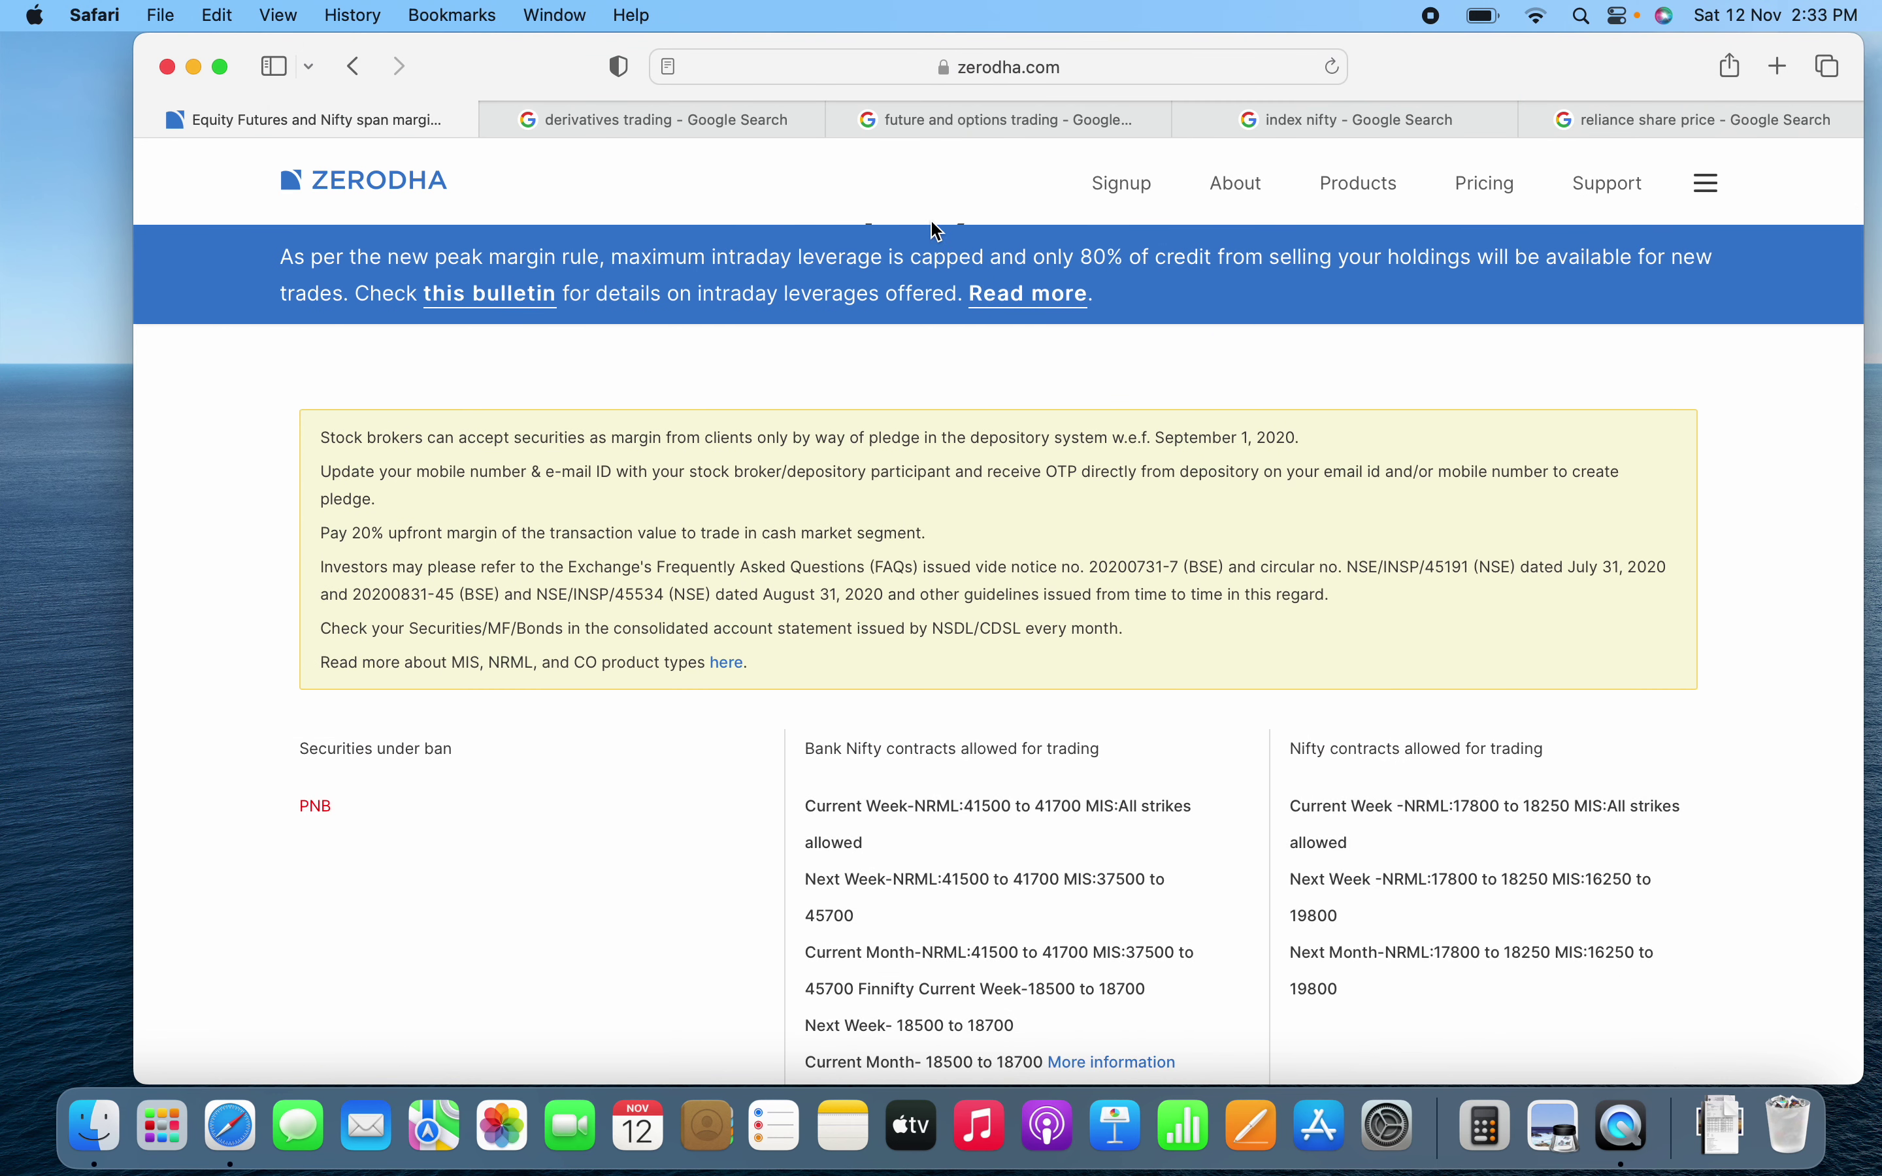
pyautogui.click(972, 124)
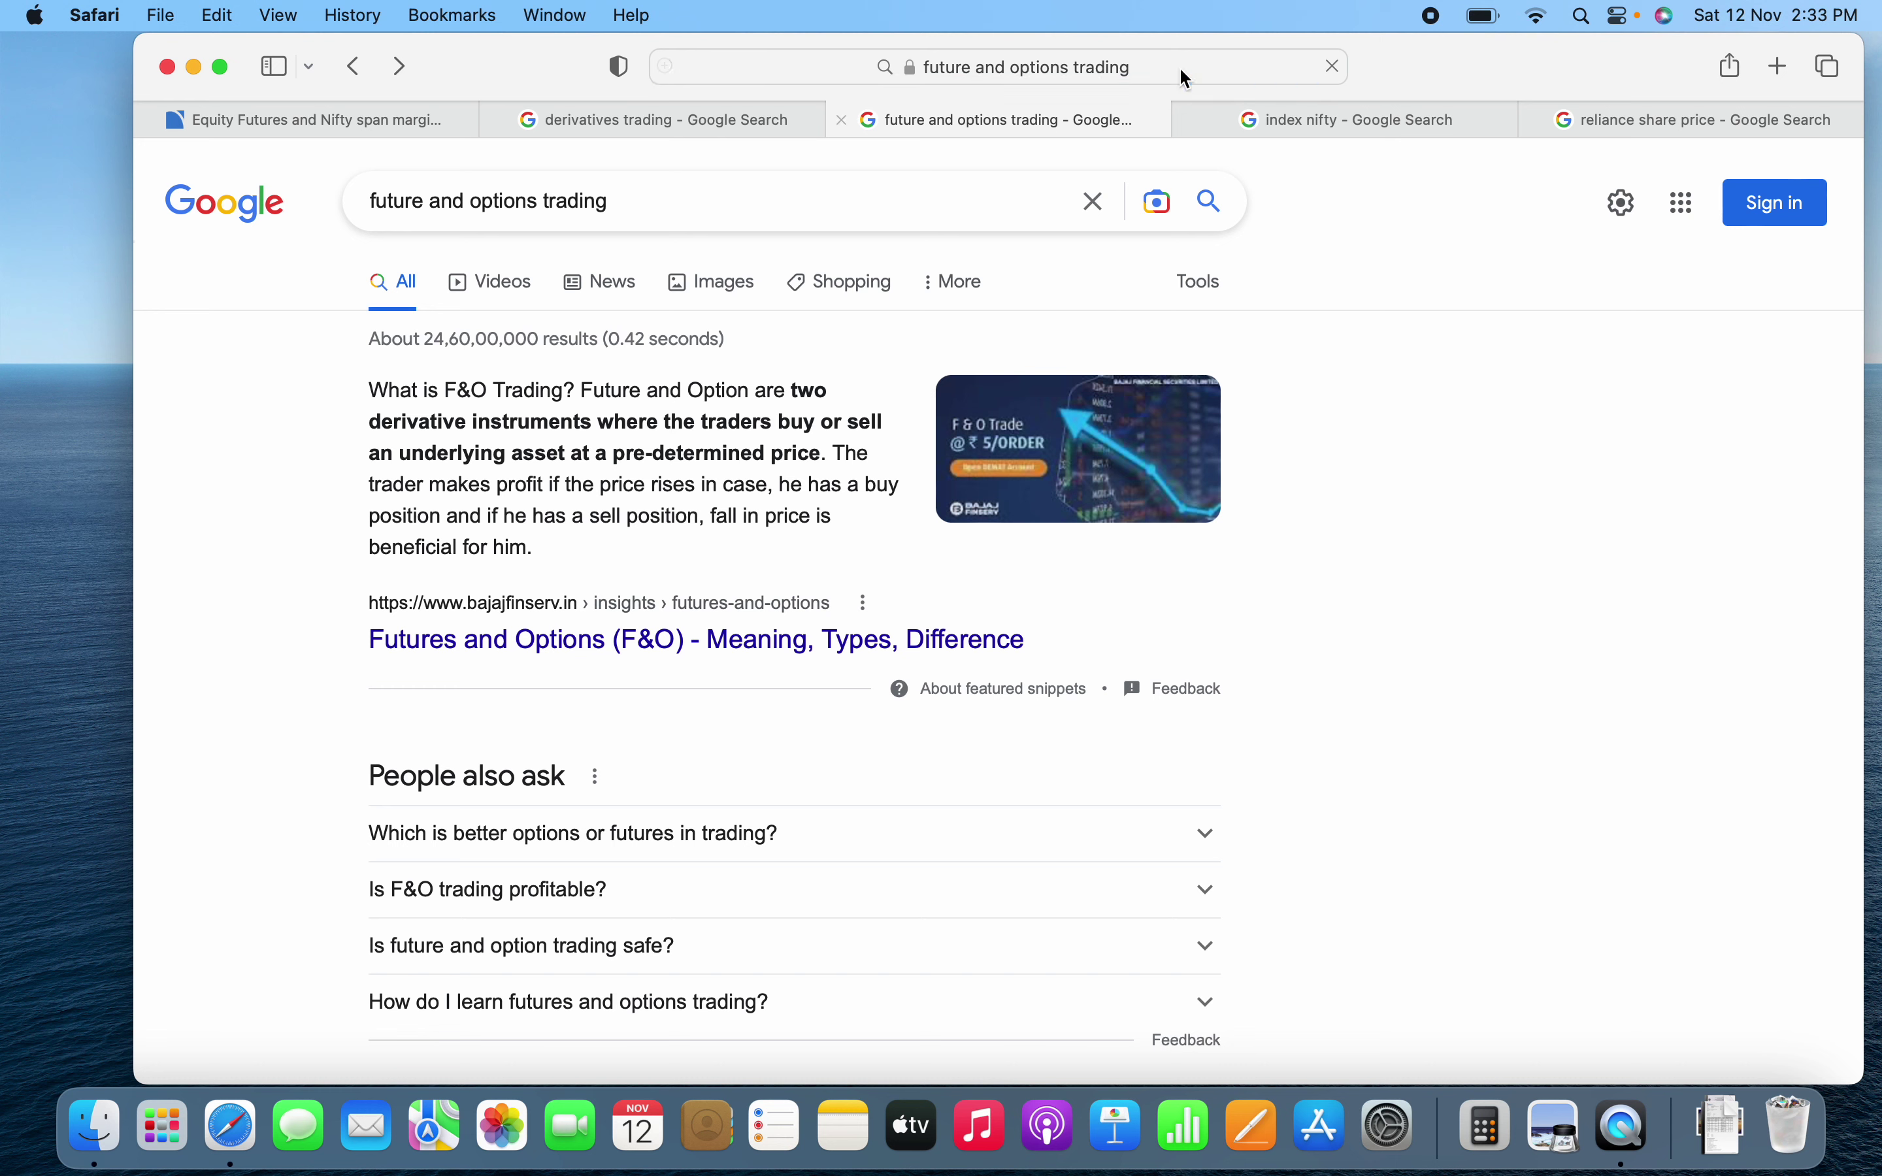
# - Open the Kite trading site by entering 'kit' in the address bar
pyautogui.click(1256, 121)
pyautogui.click(1207, 62)
pyautogui.write('kit')
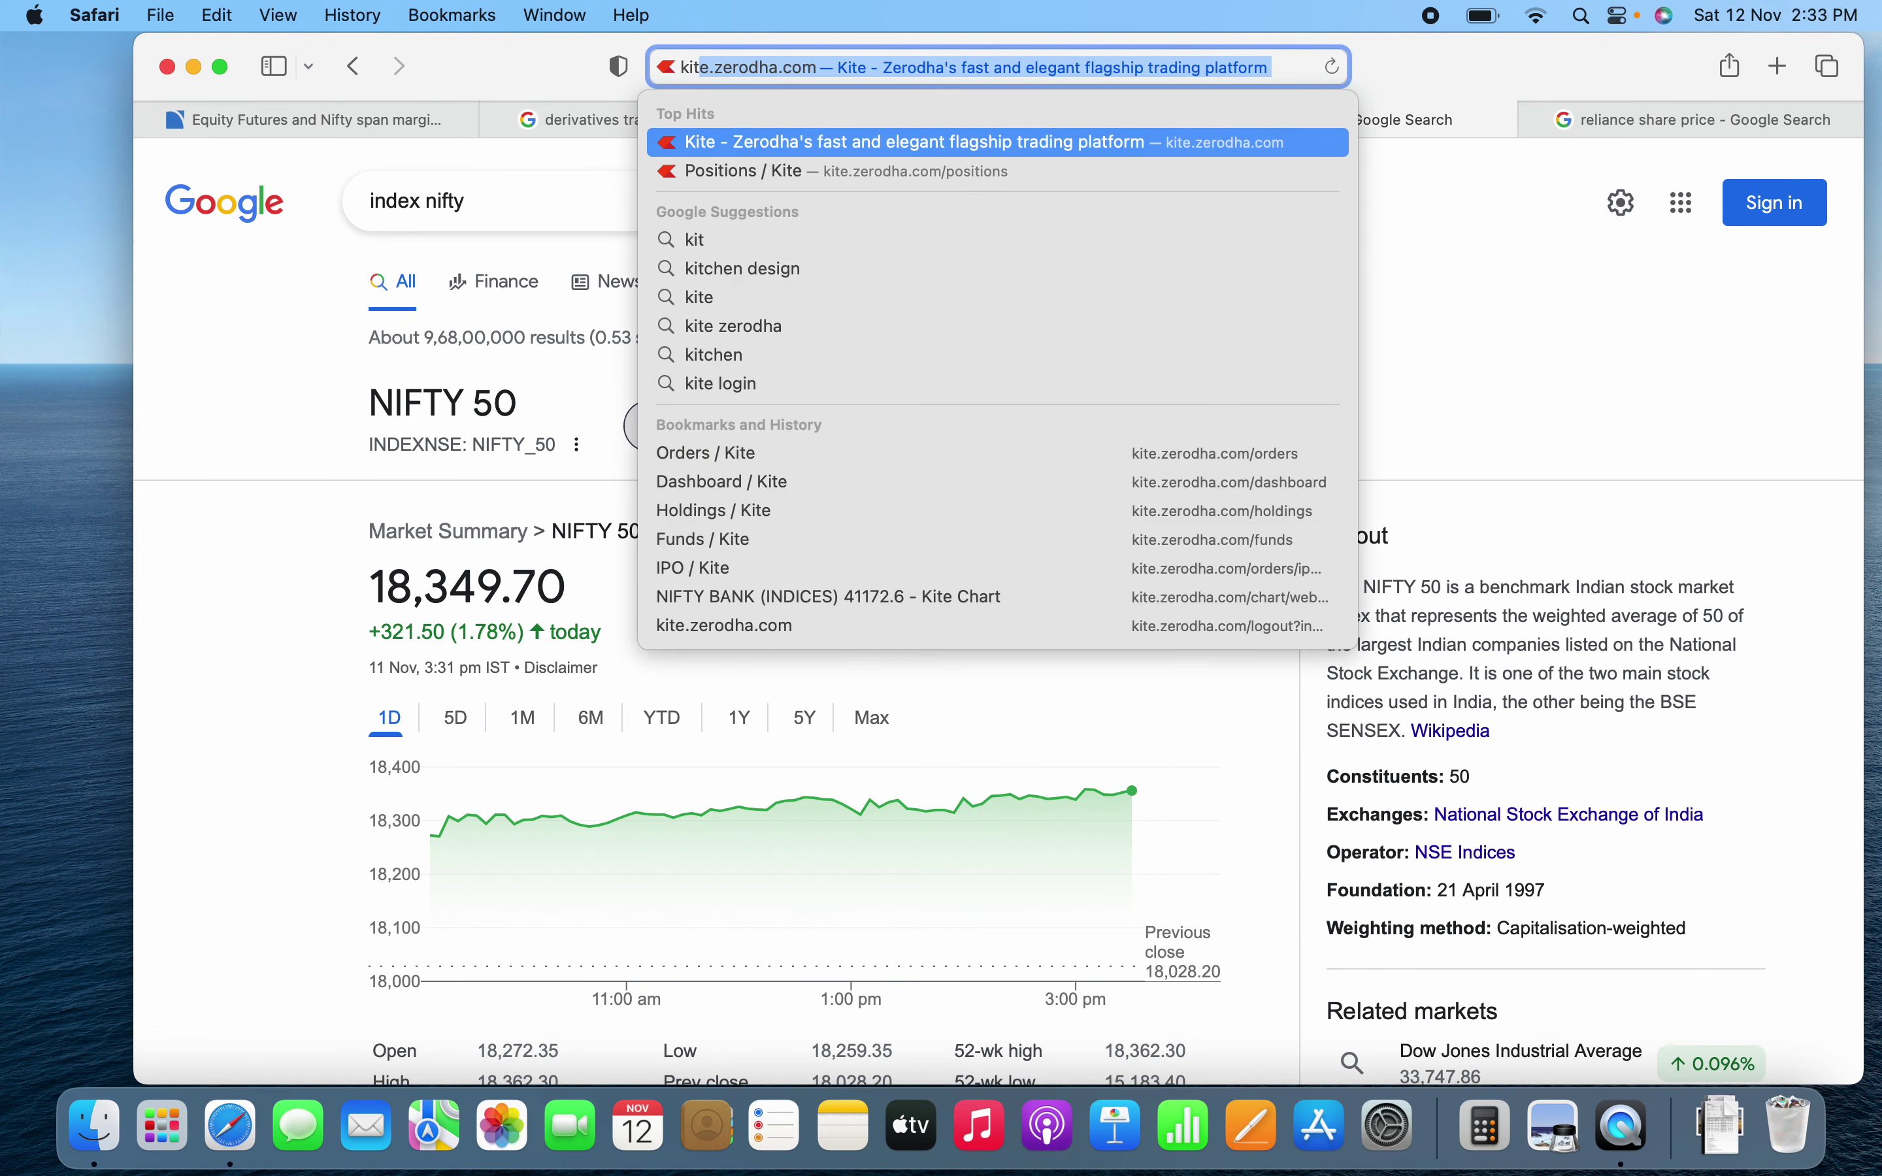
pyautogui.press('Return')
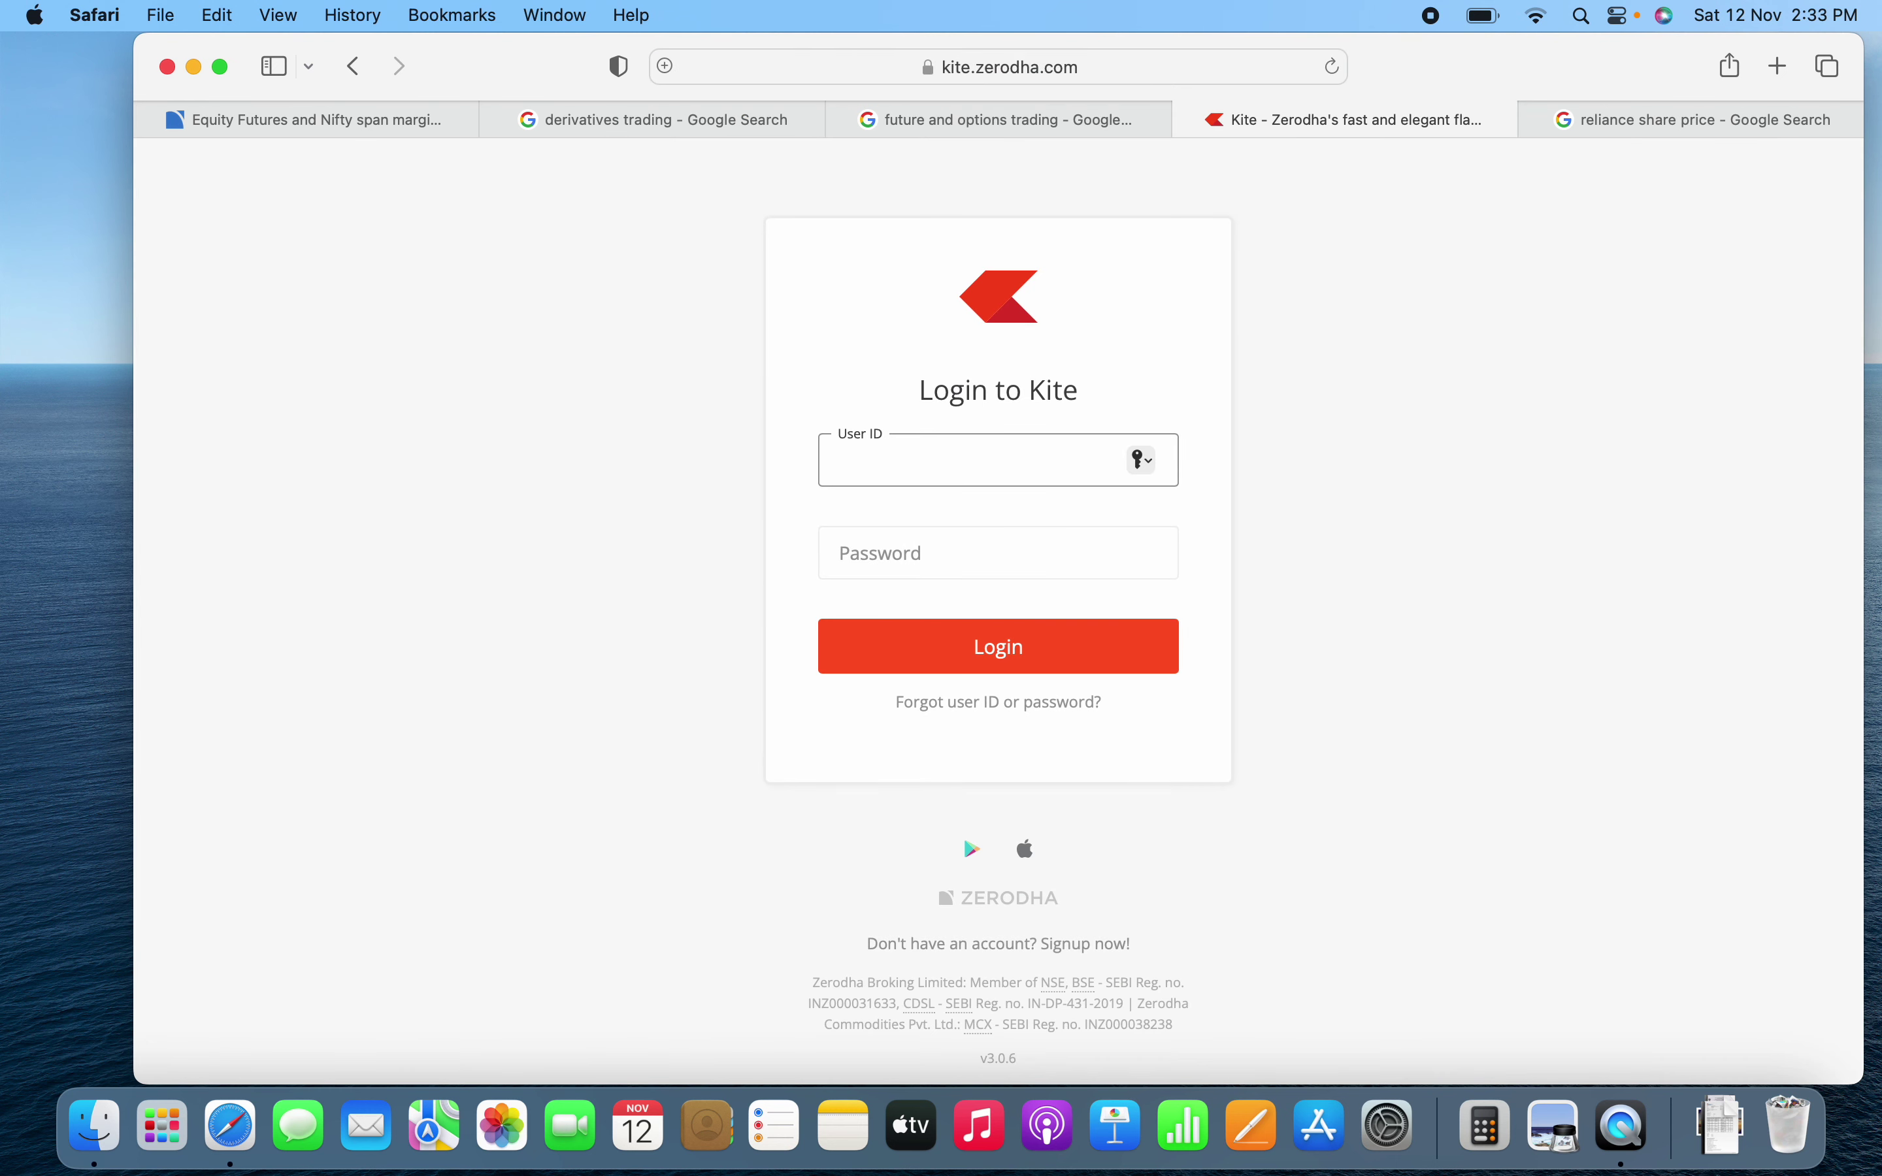
# - Log in with the User ID, account password and External TOTP code
pyautogui.click(935, 570)
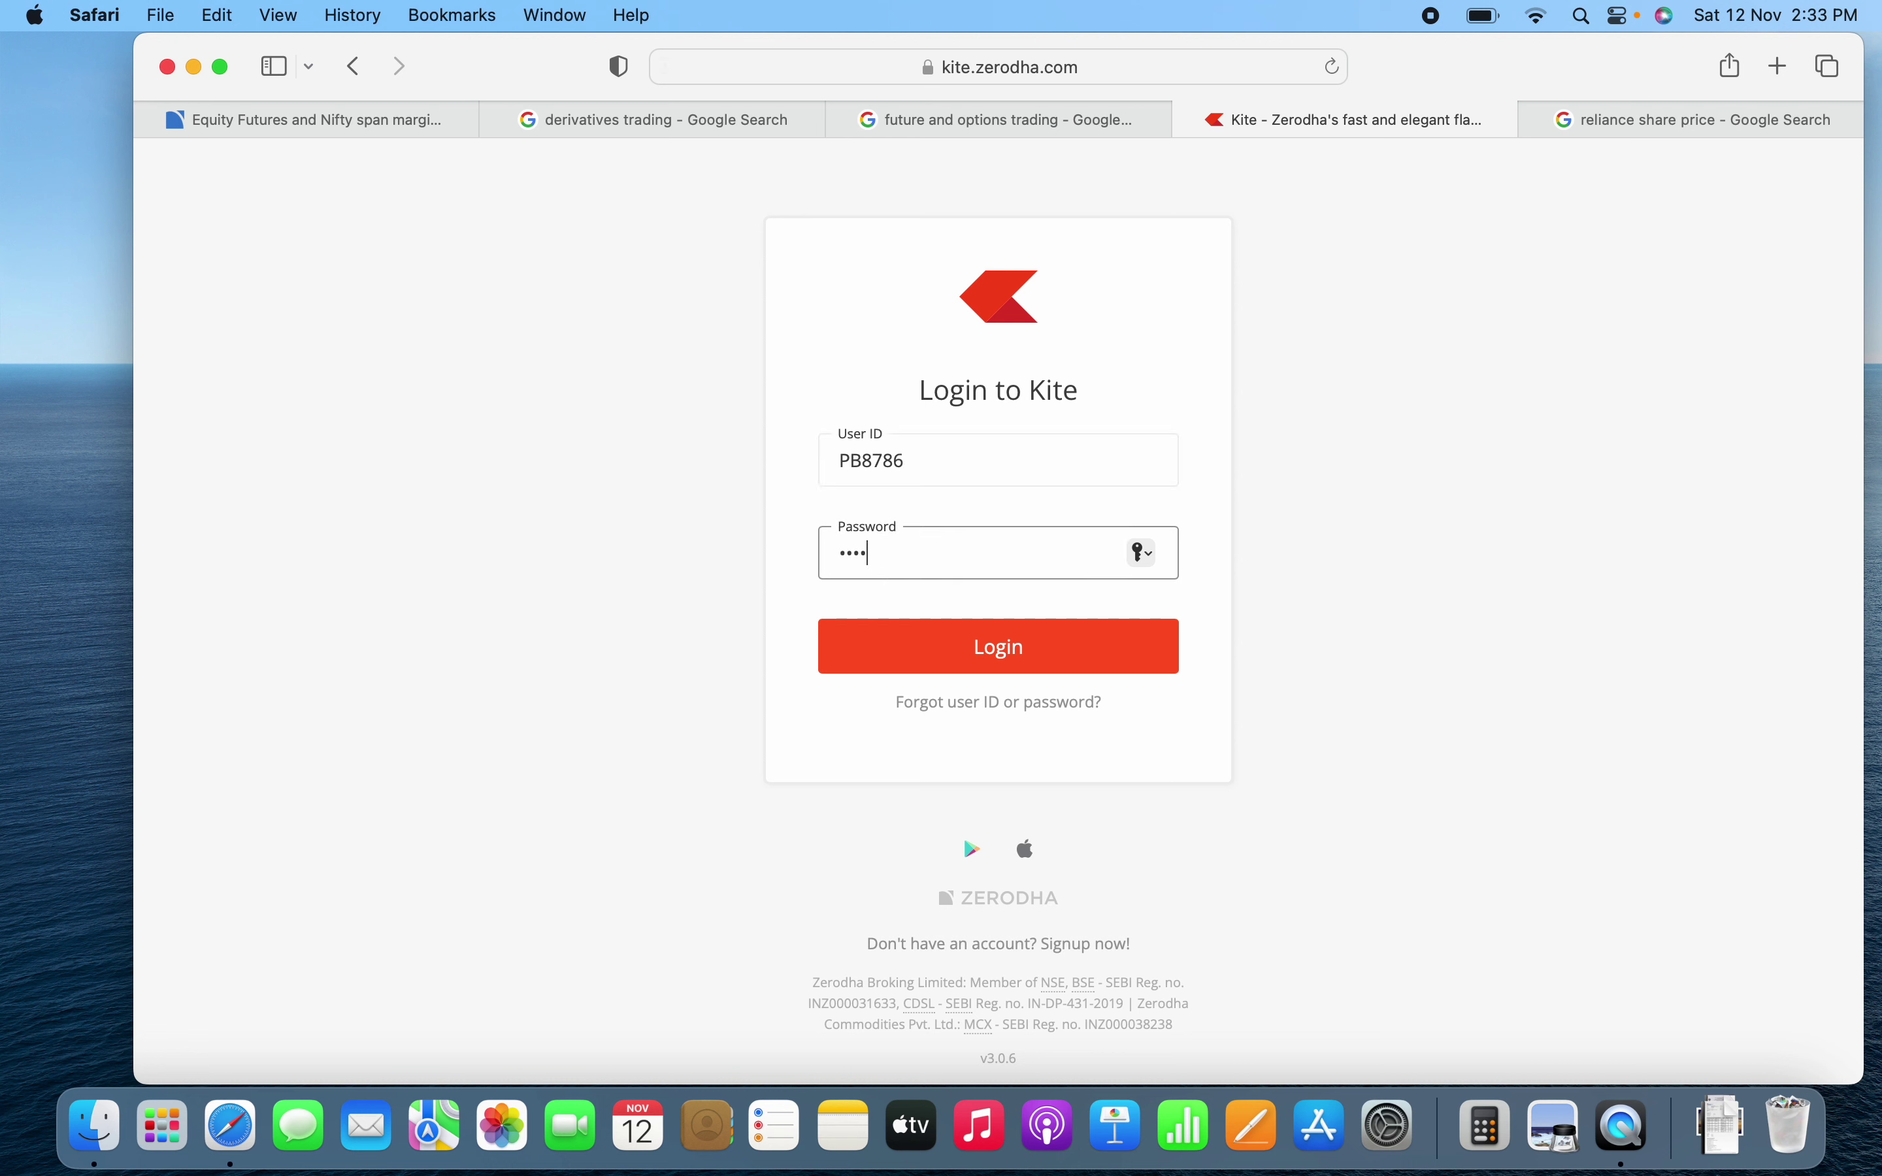
pyautogui.press('Return')
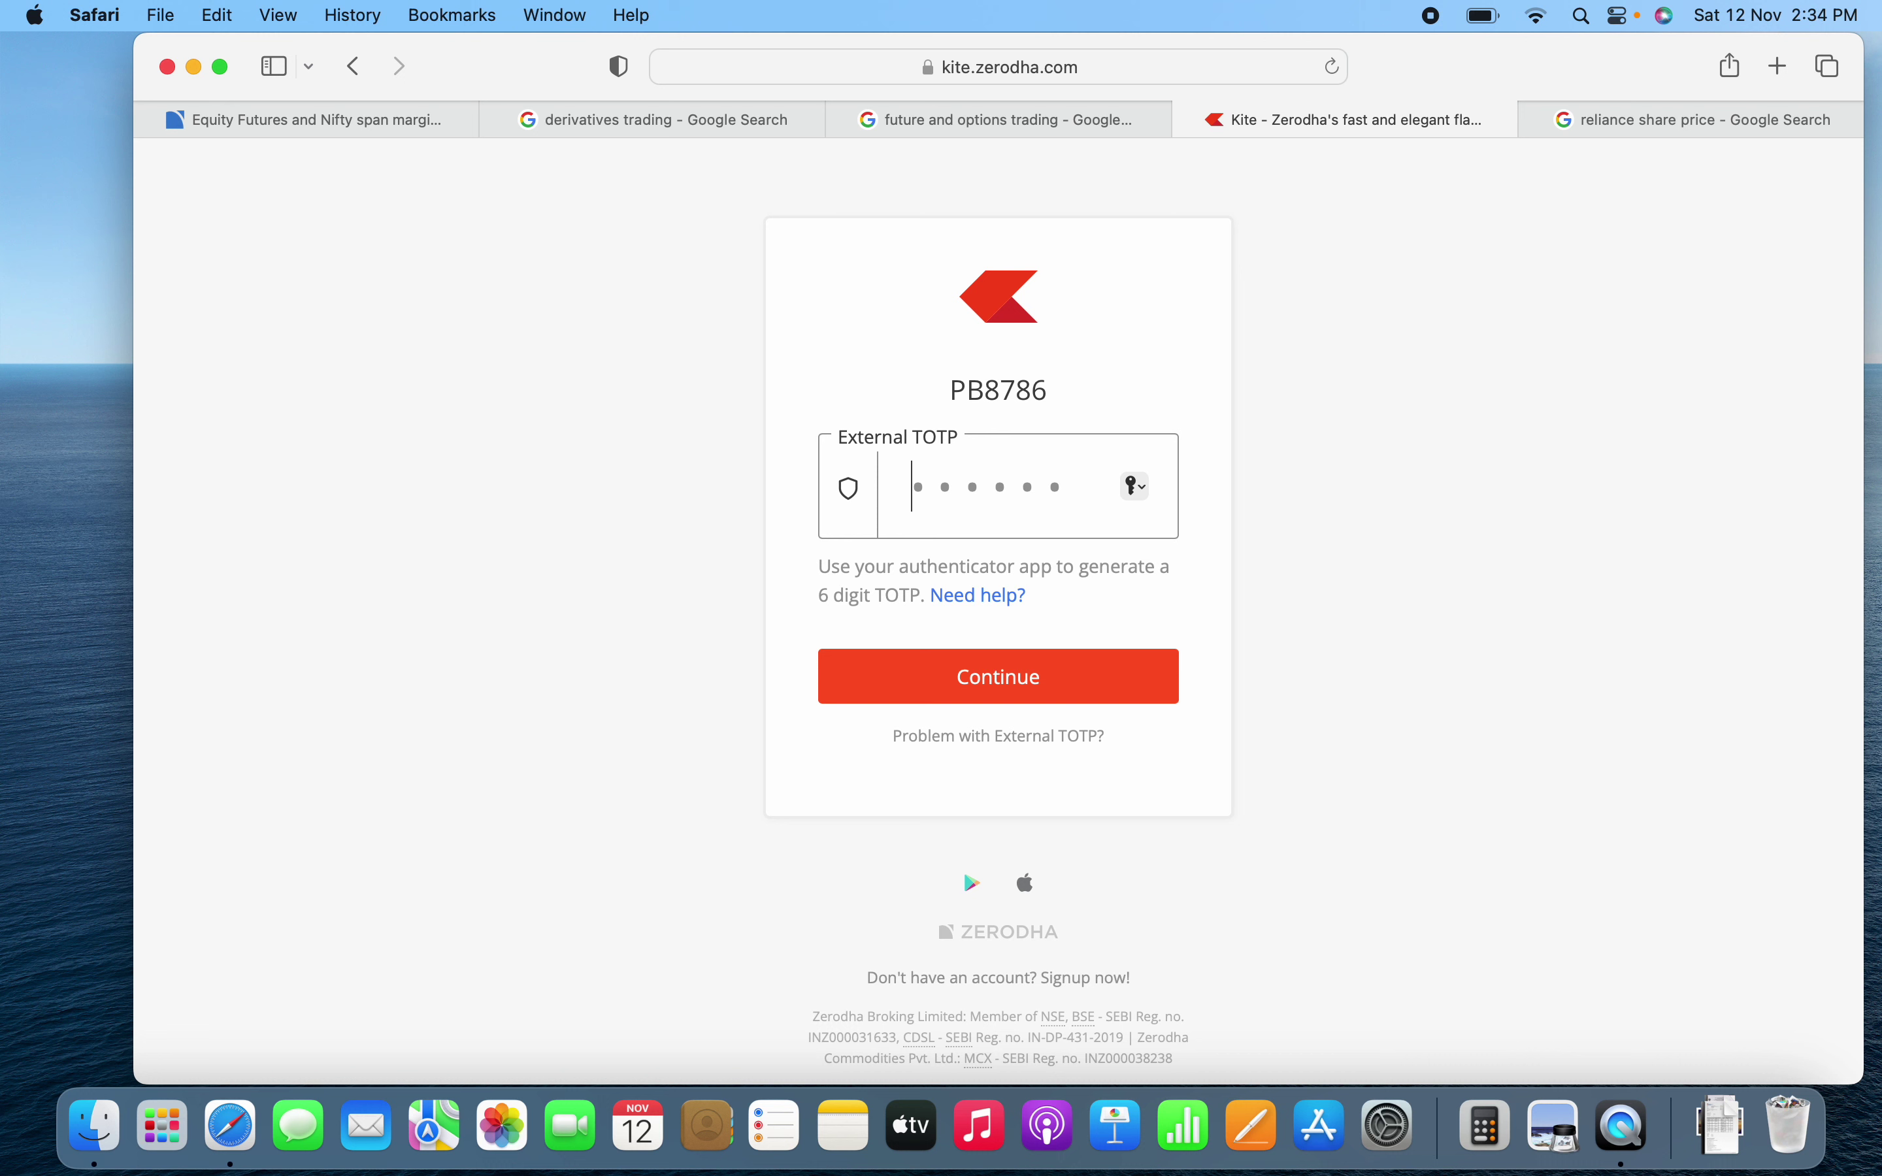
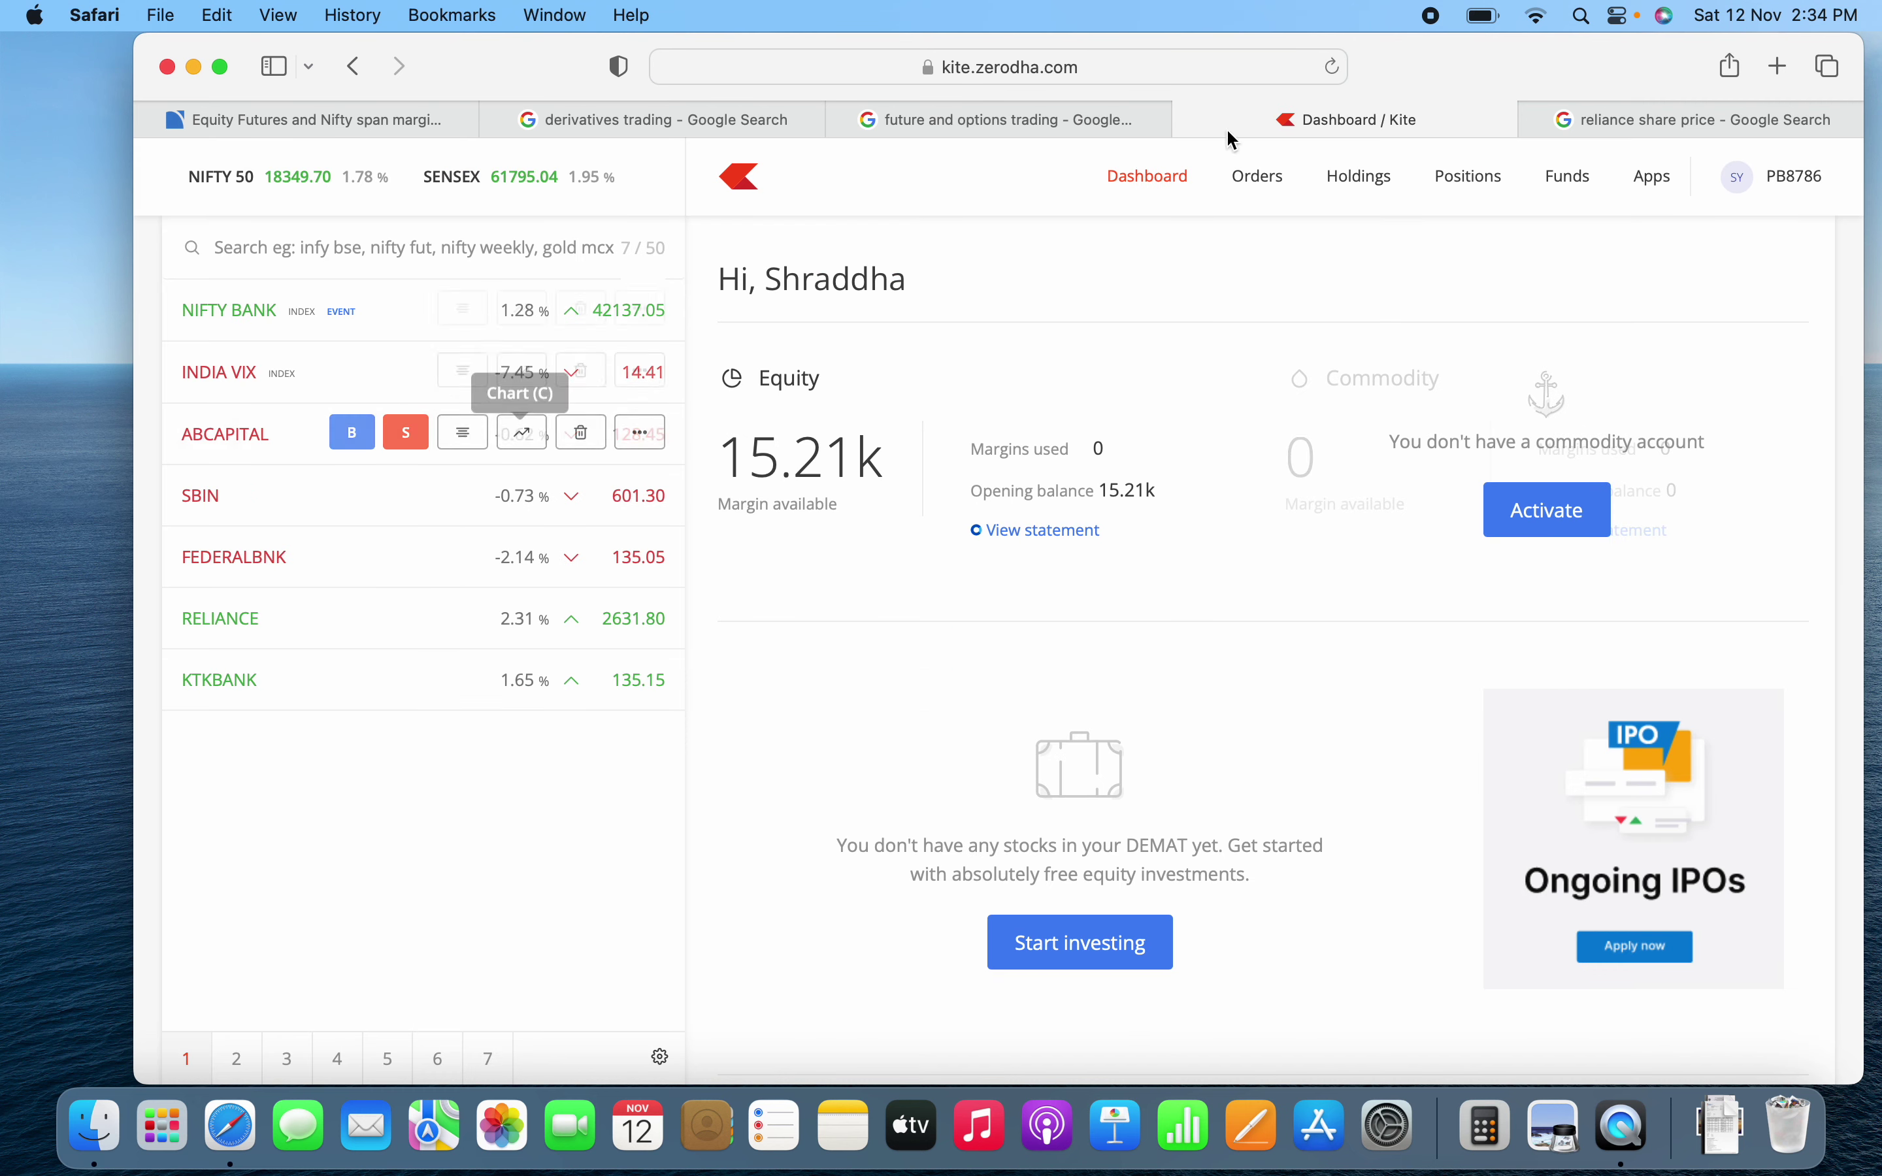
# - Add RELIANCE NOV FUT to the watchlist and check its ₹1,26,886.50 buy margin without ordering
pyautogui.click(1362, 176)
pyautogui.click(1462, 183)
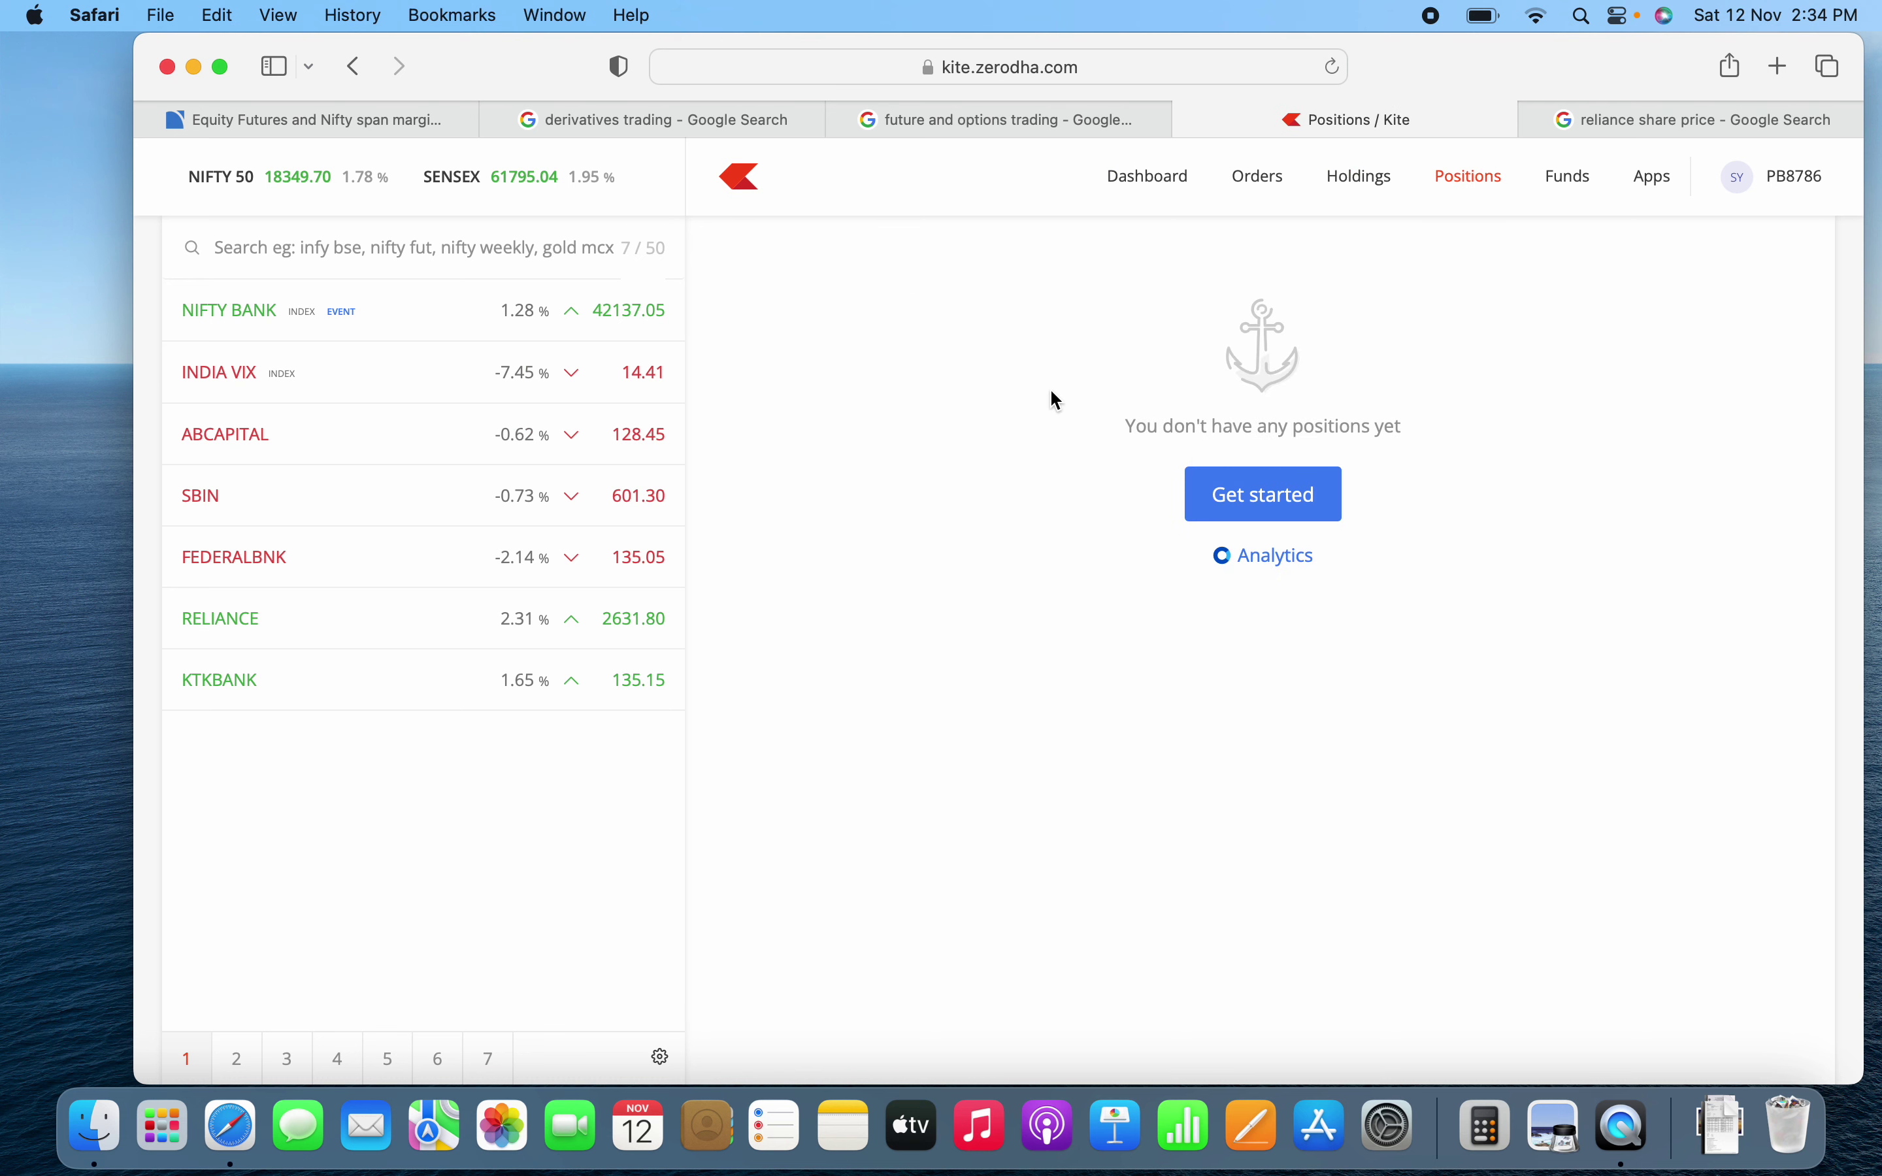
pyautogui.moveTo(382, 445)
pyautogui.click(367, 247)
pyautogui.write('r')
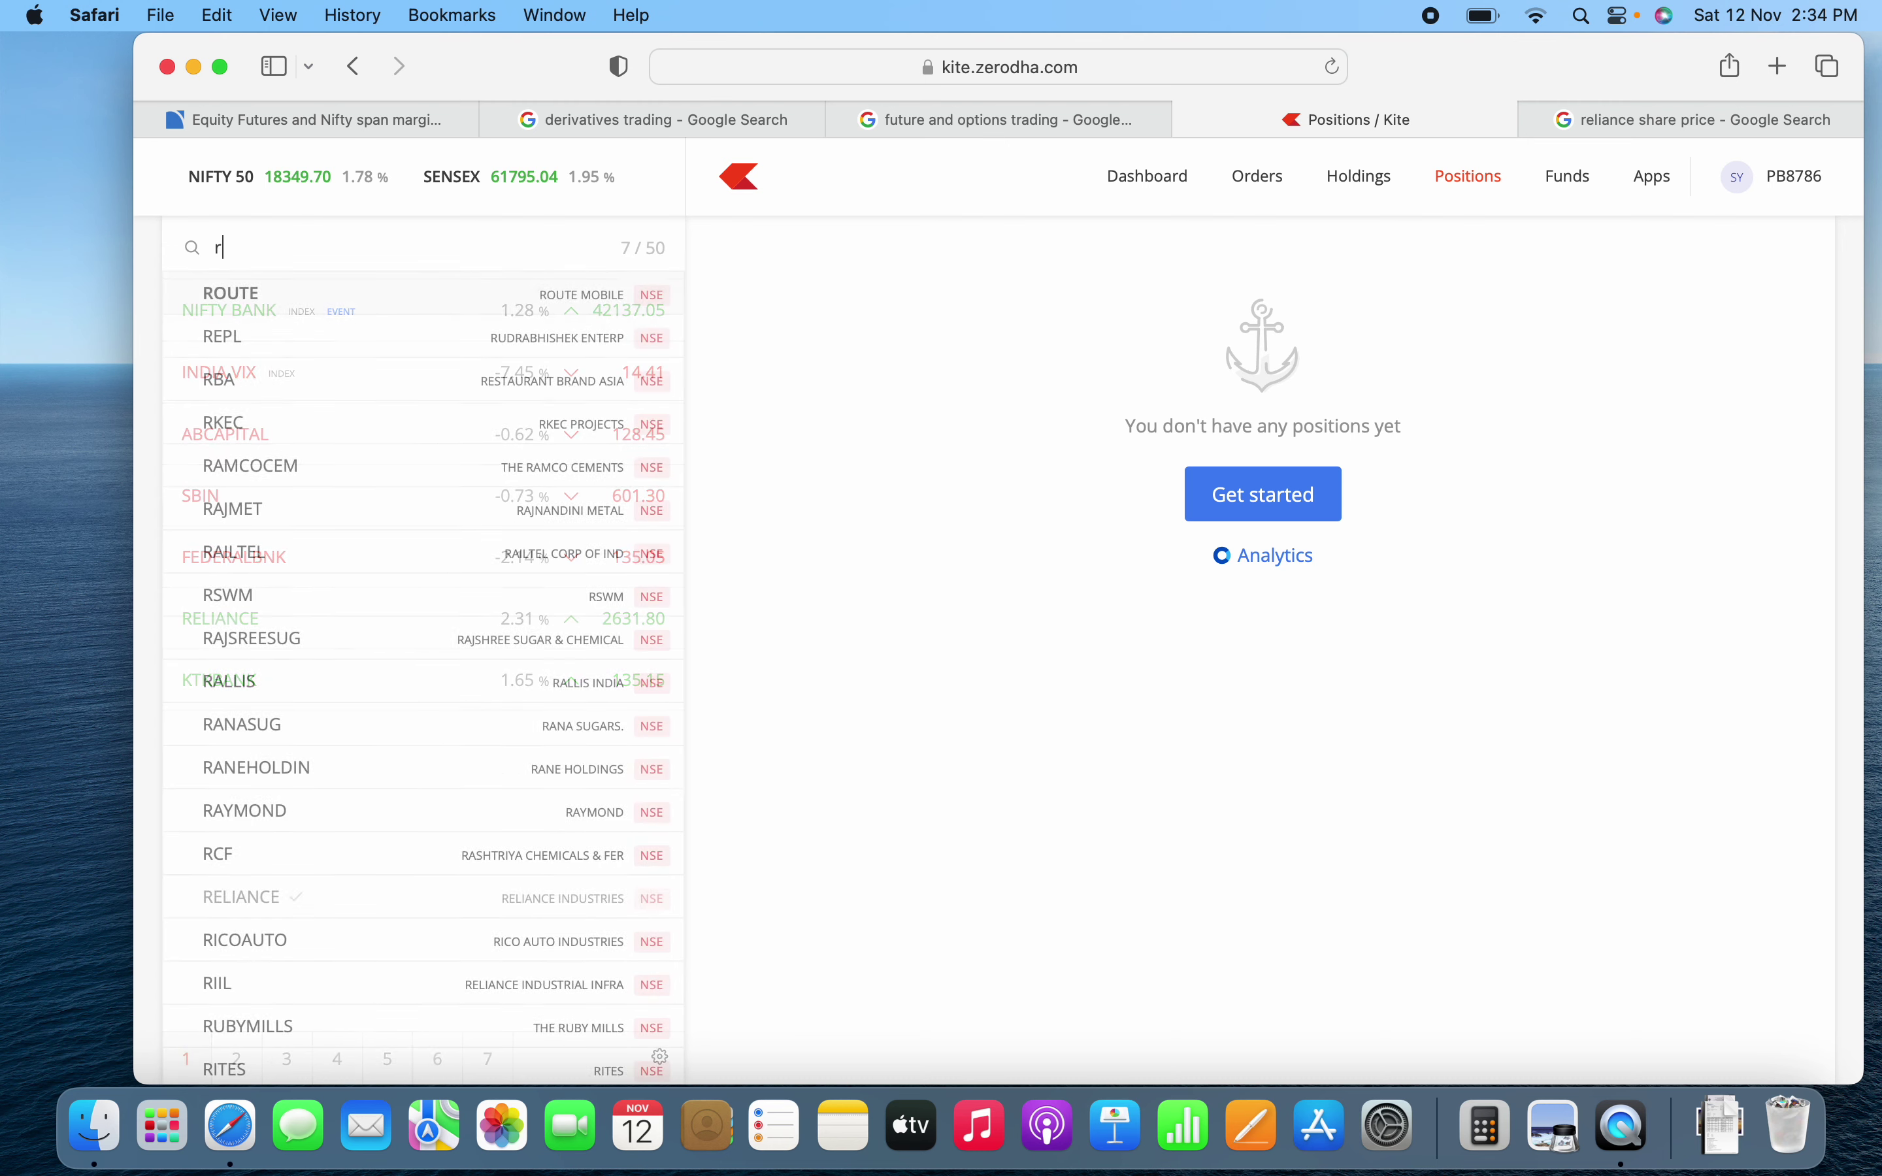
pyautogui.write('eliance')
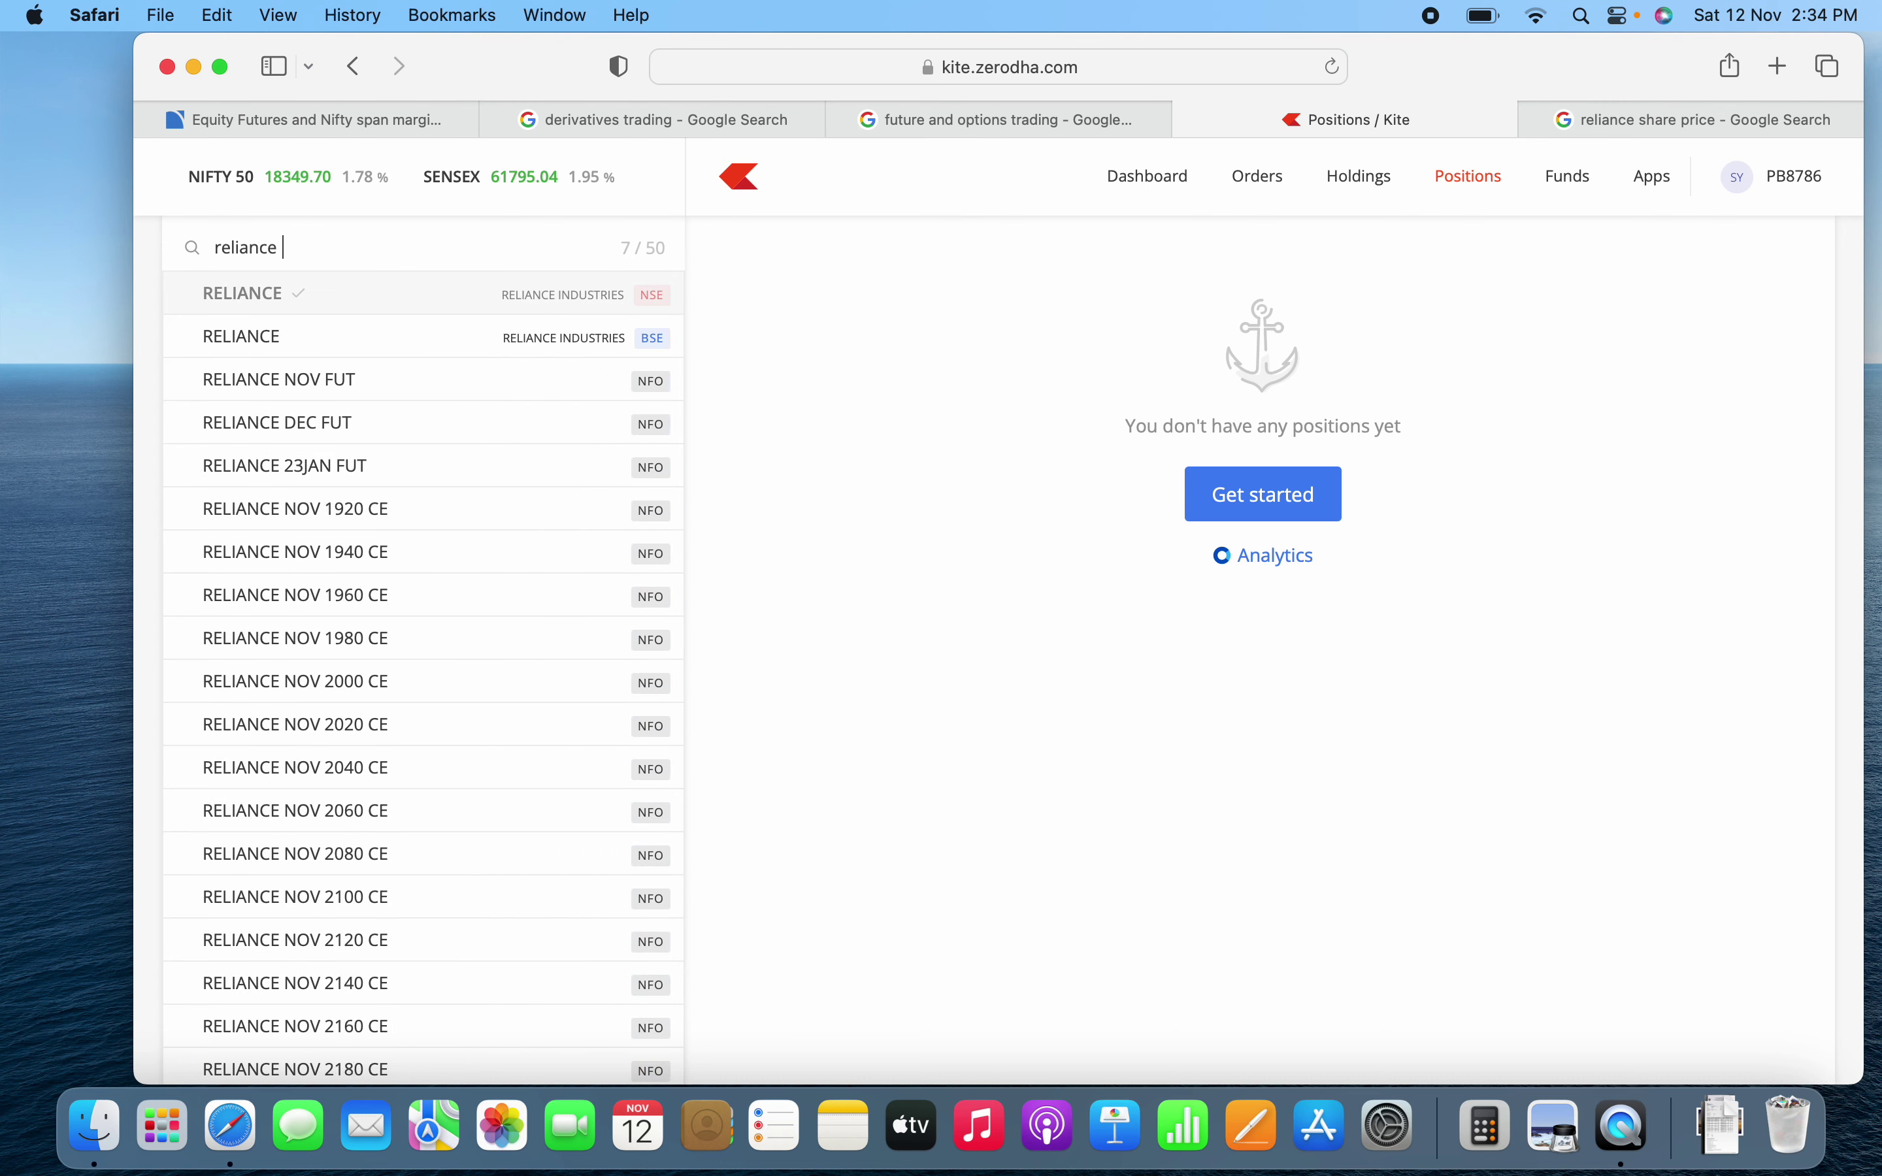
pyautogui.click(269, 389)
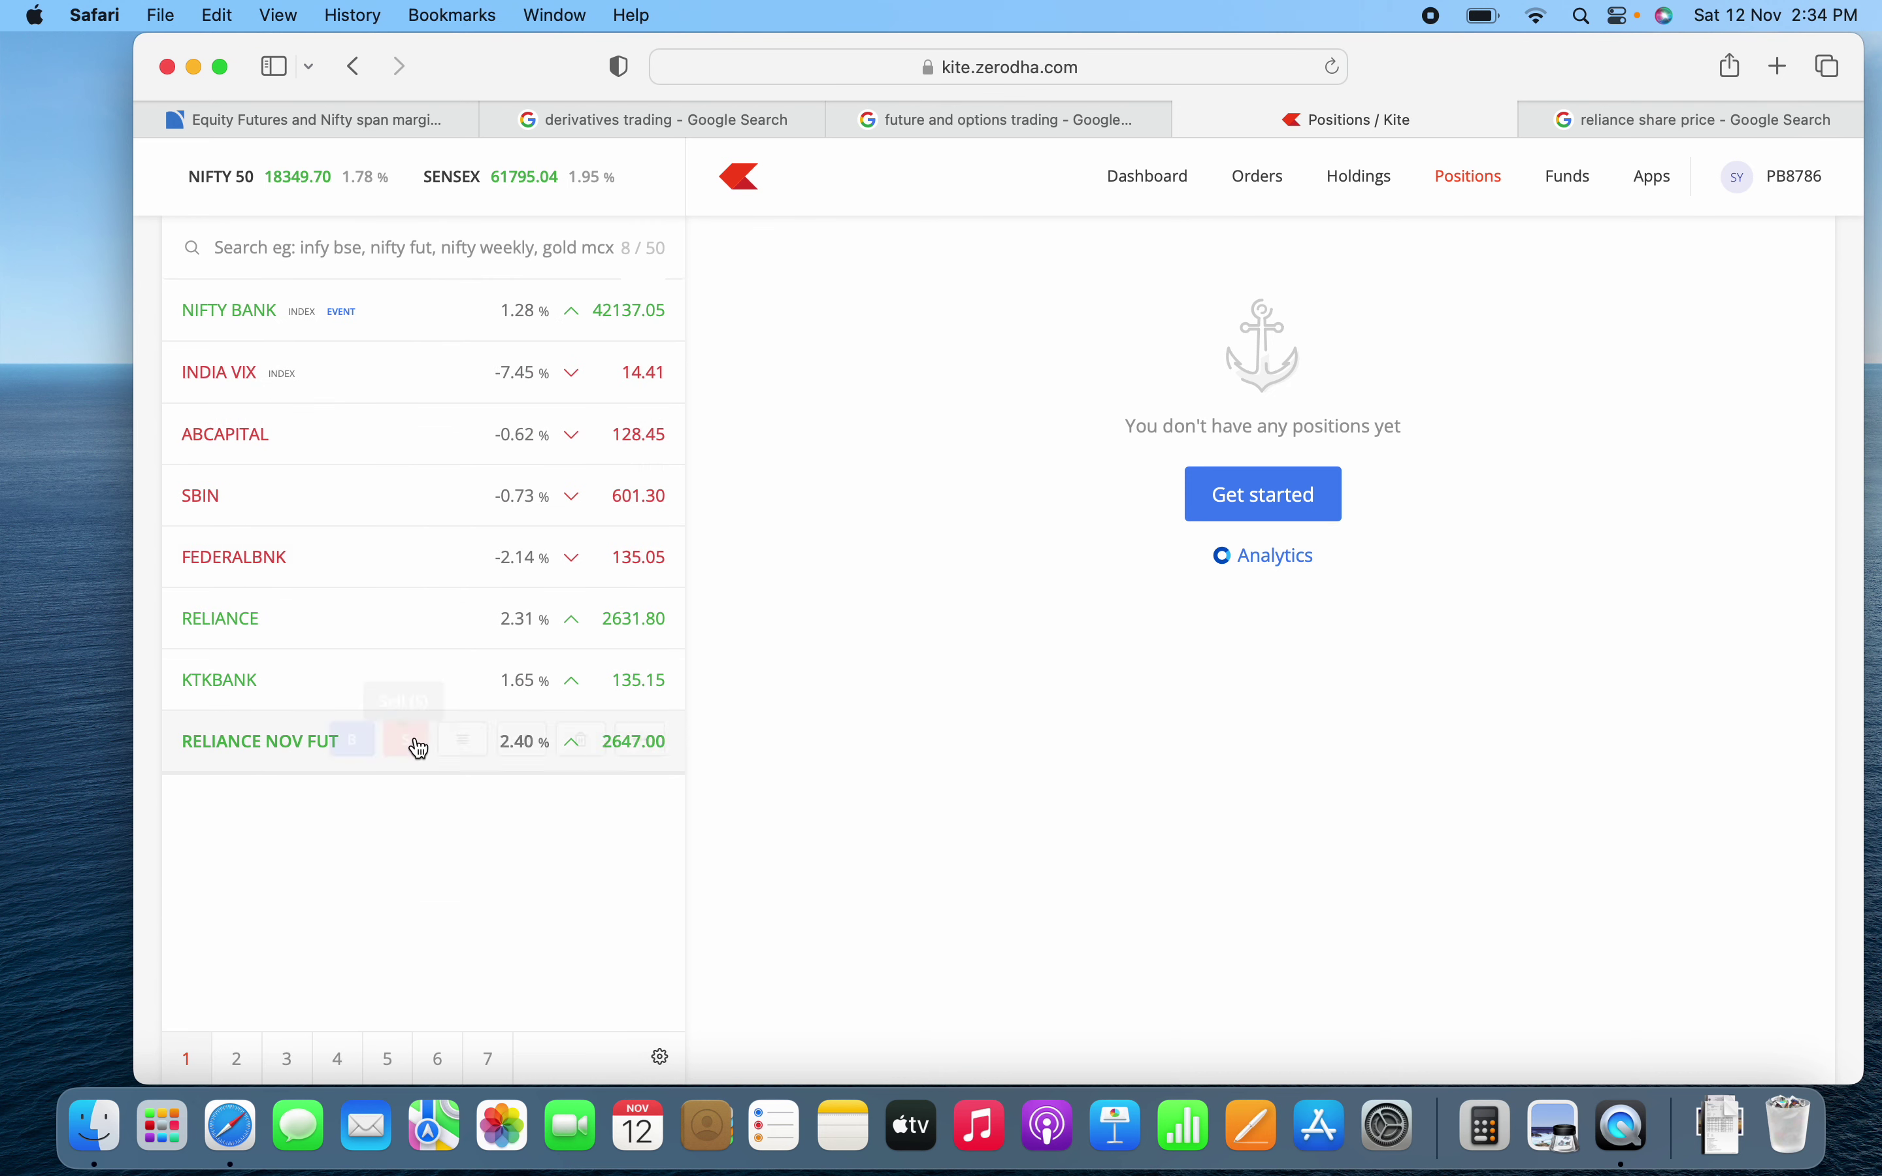
pyautogui.click(353, 739)
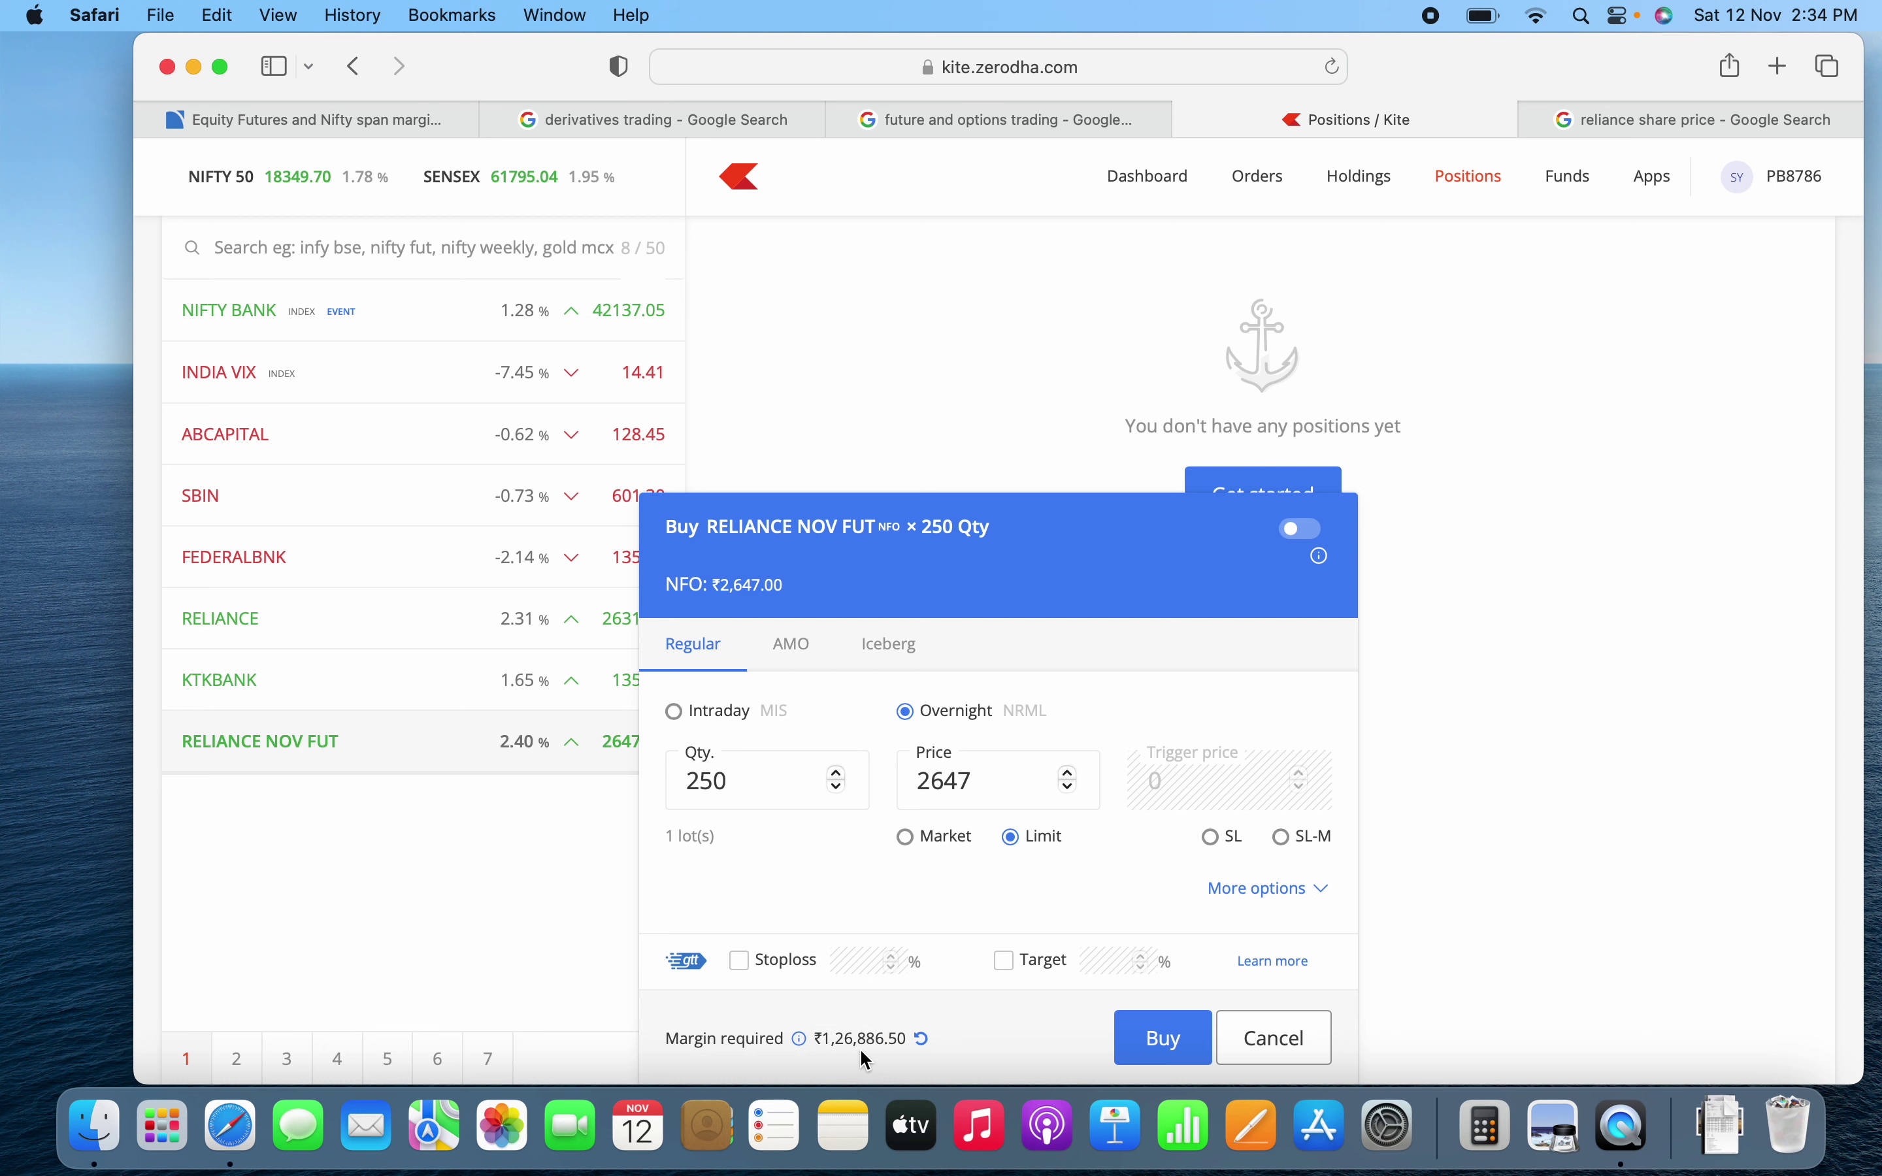
pyautogui.click(1276, 1037)
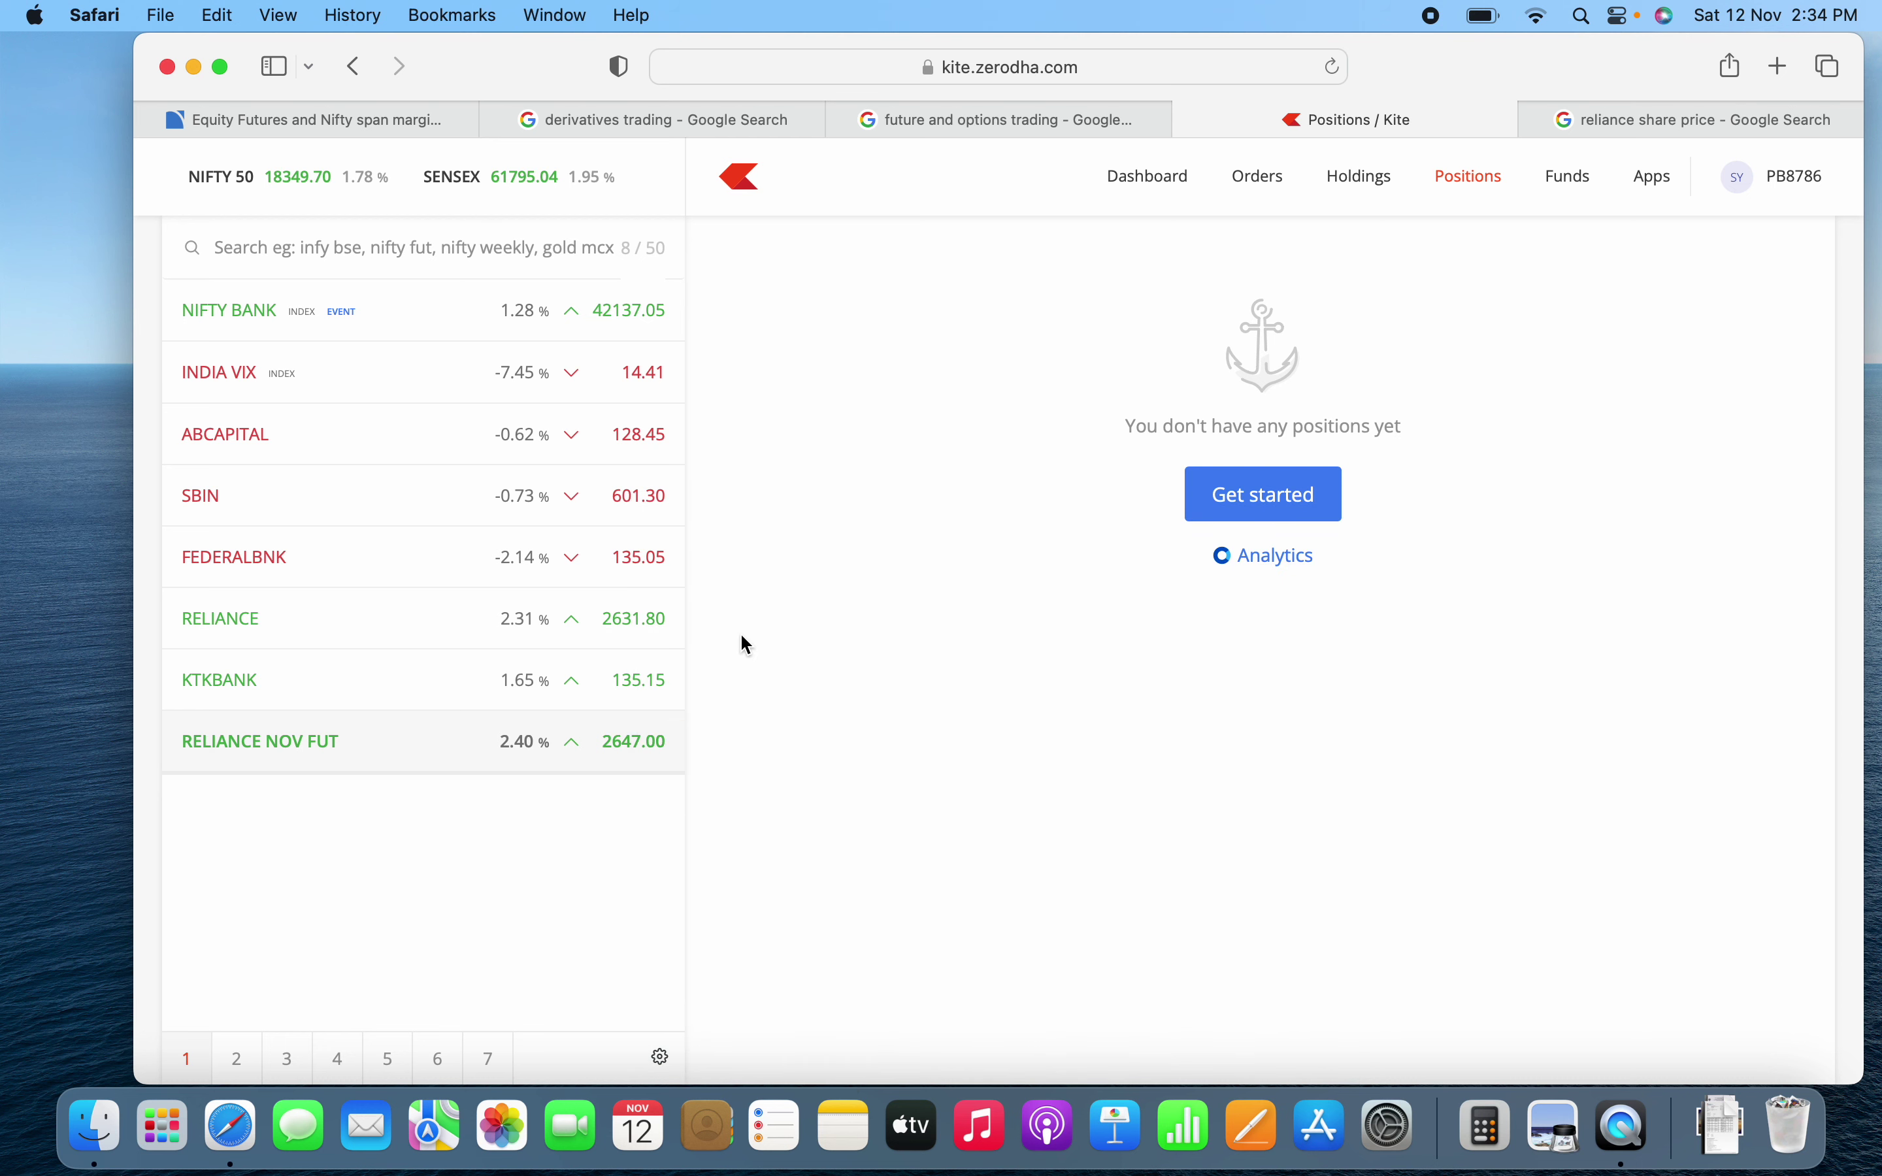
pyautogui.click(961, 132)
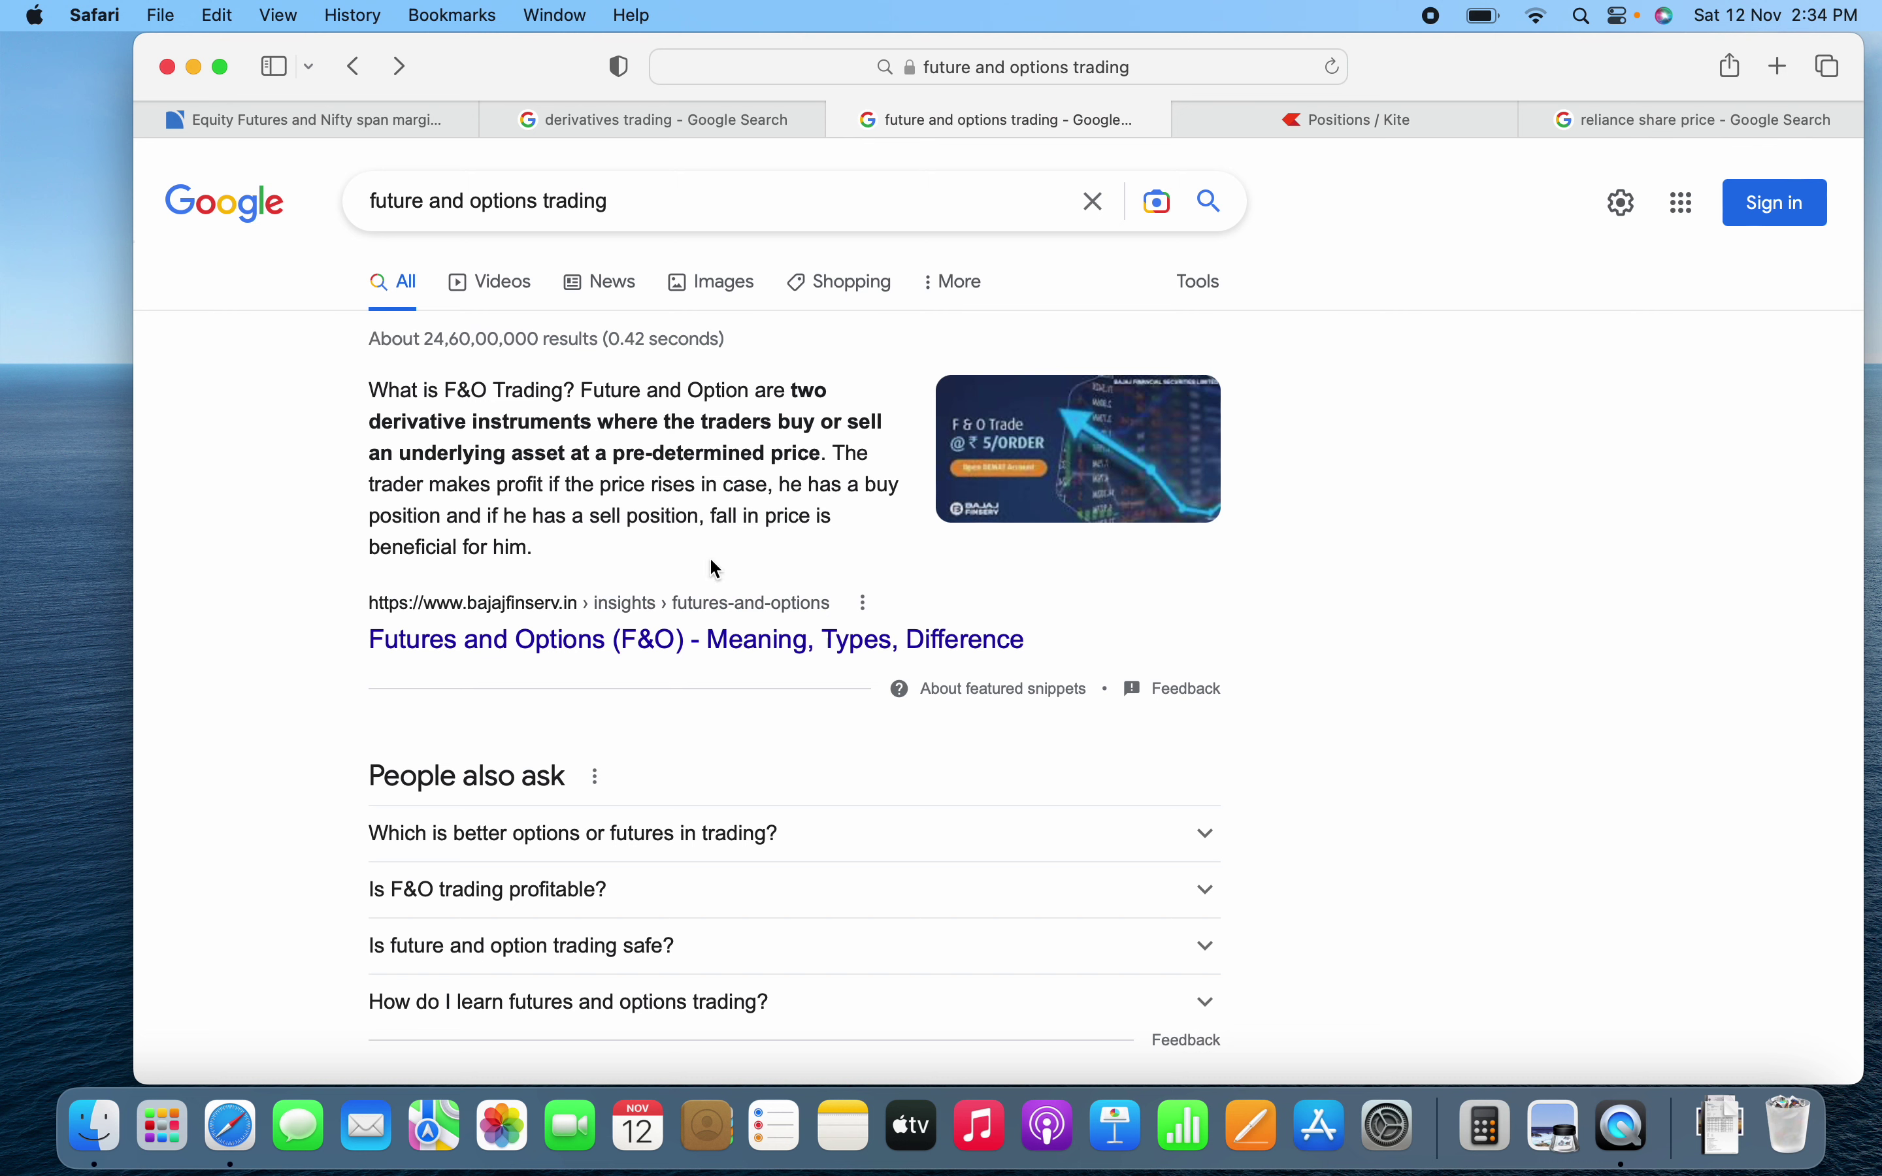
pyautogui.click(661, 841)
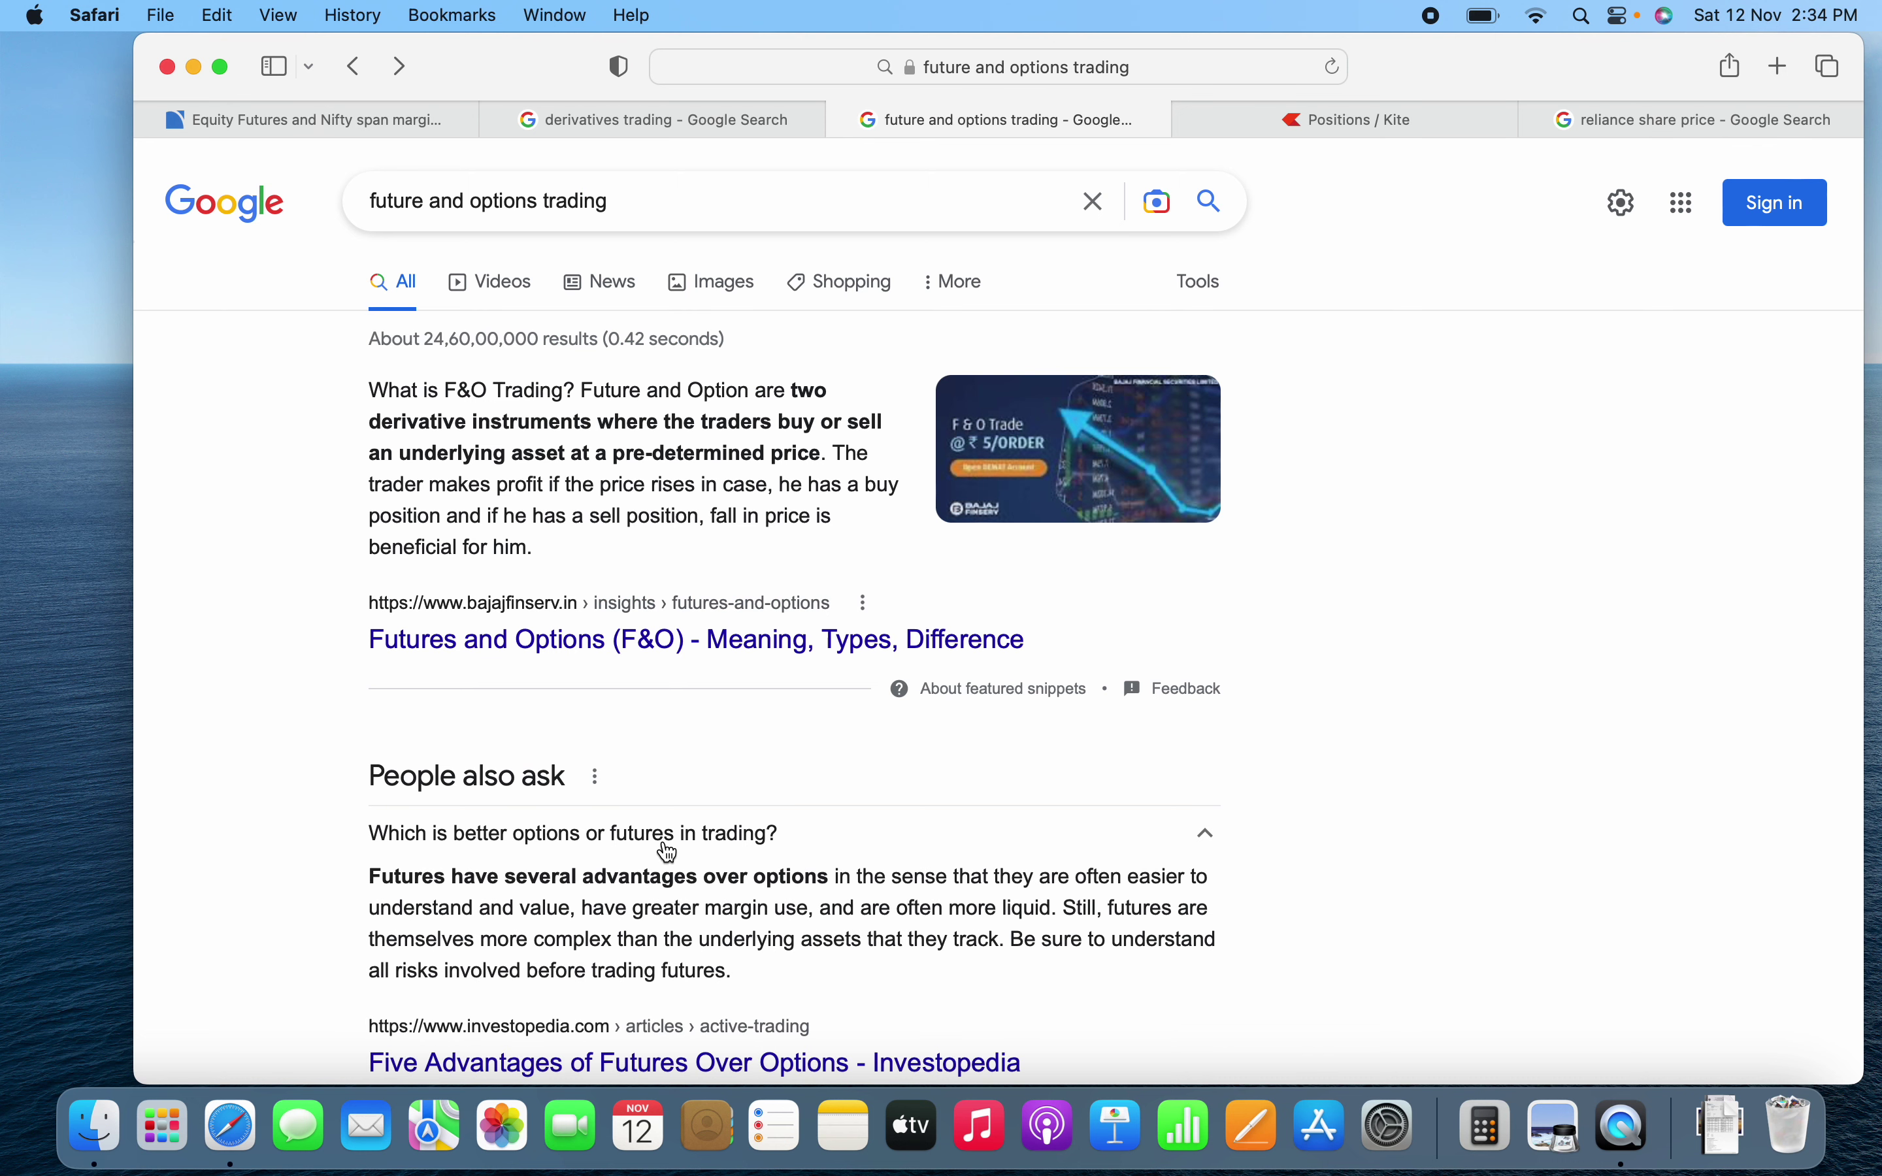
pyautogui.click(661, 841)
pyautogui.click(1256, 122)
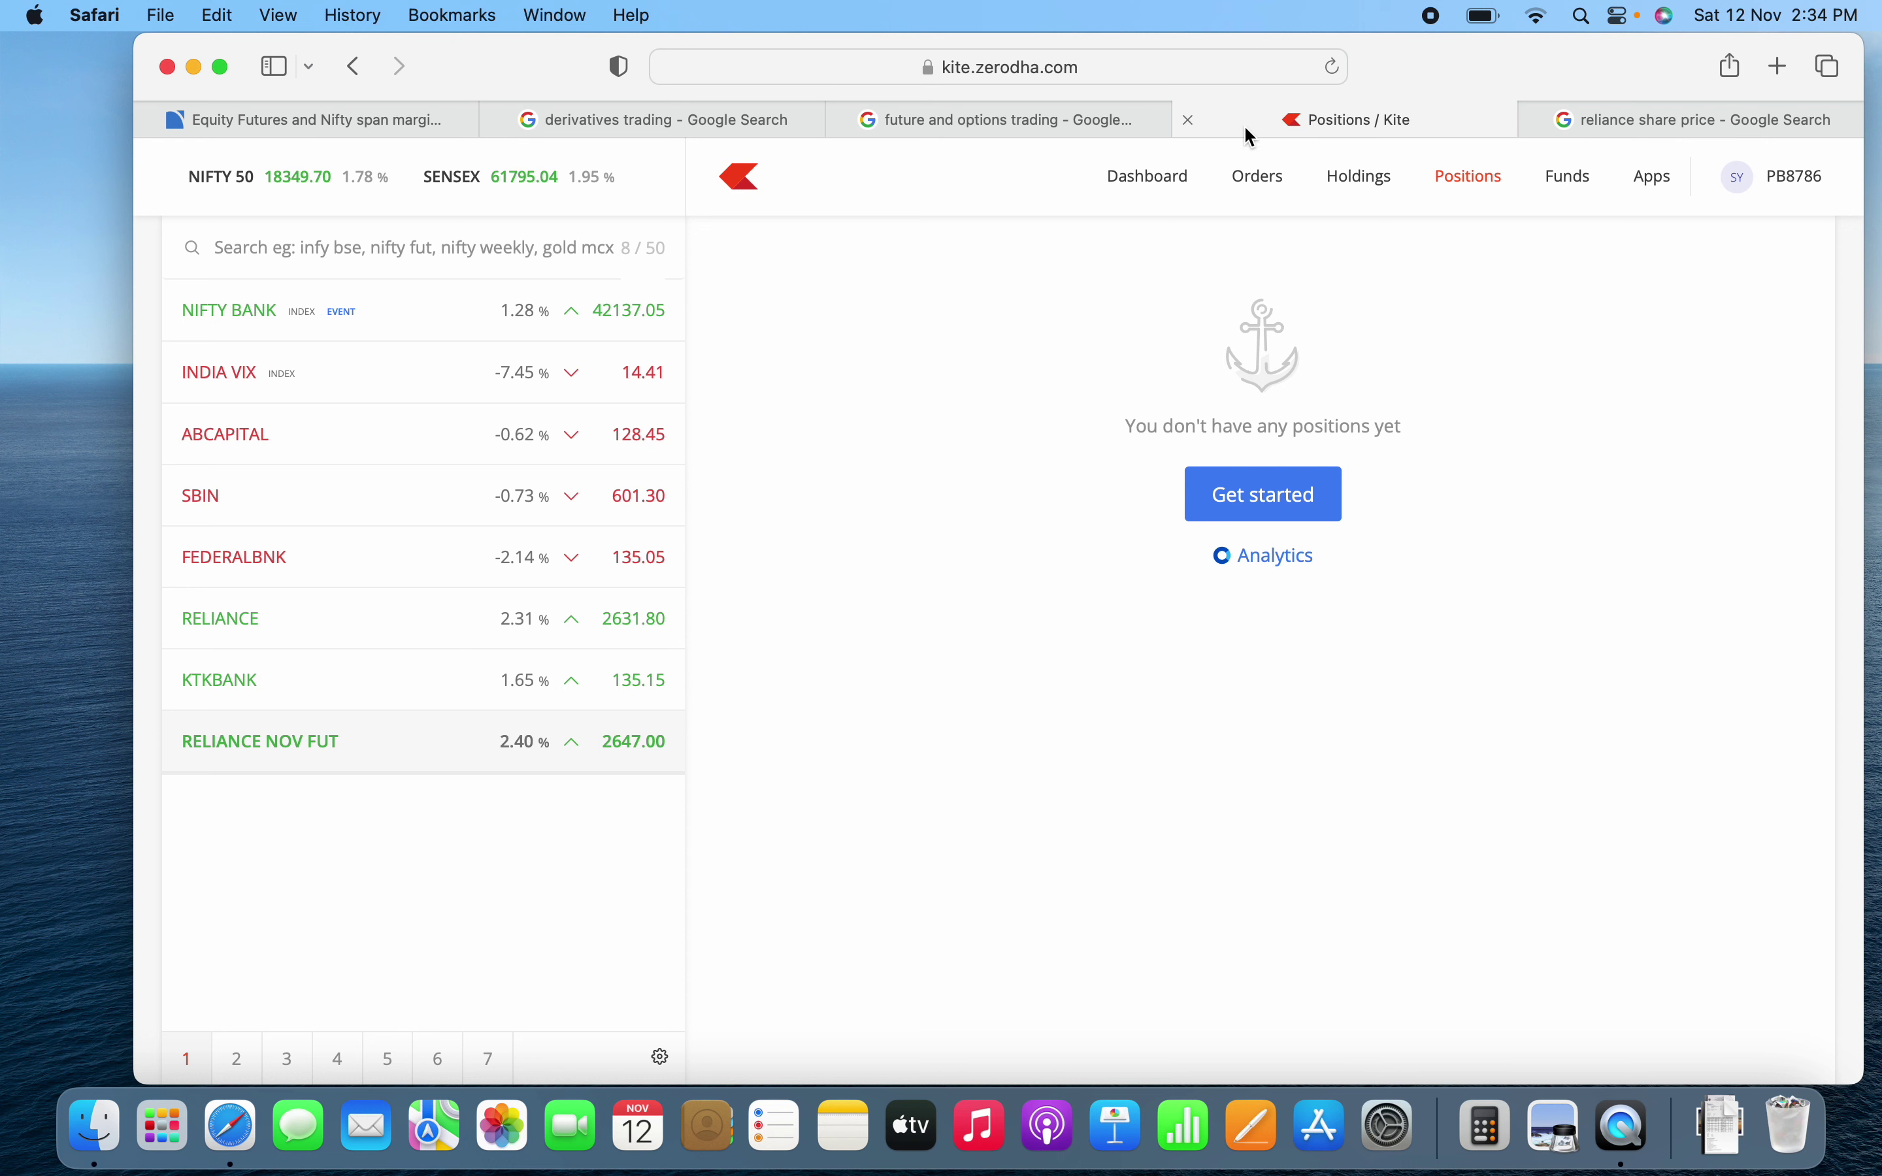
# - Search 'reliance 2660' and add the RELIANCE NOV 2660 CE call, at 34.55, to the watchlist
pyautogui.moveTo(634, 554)
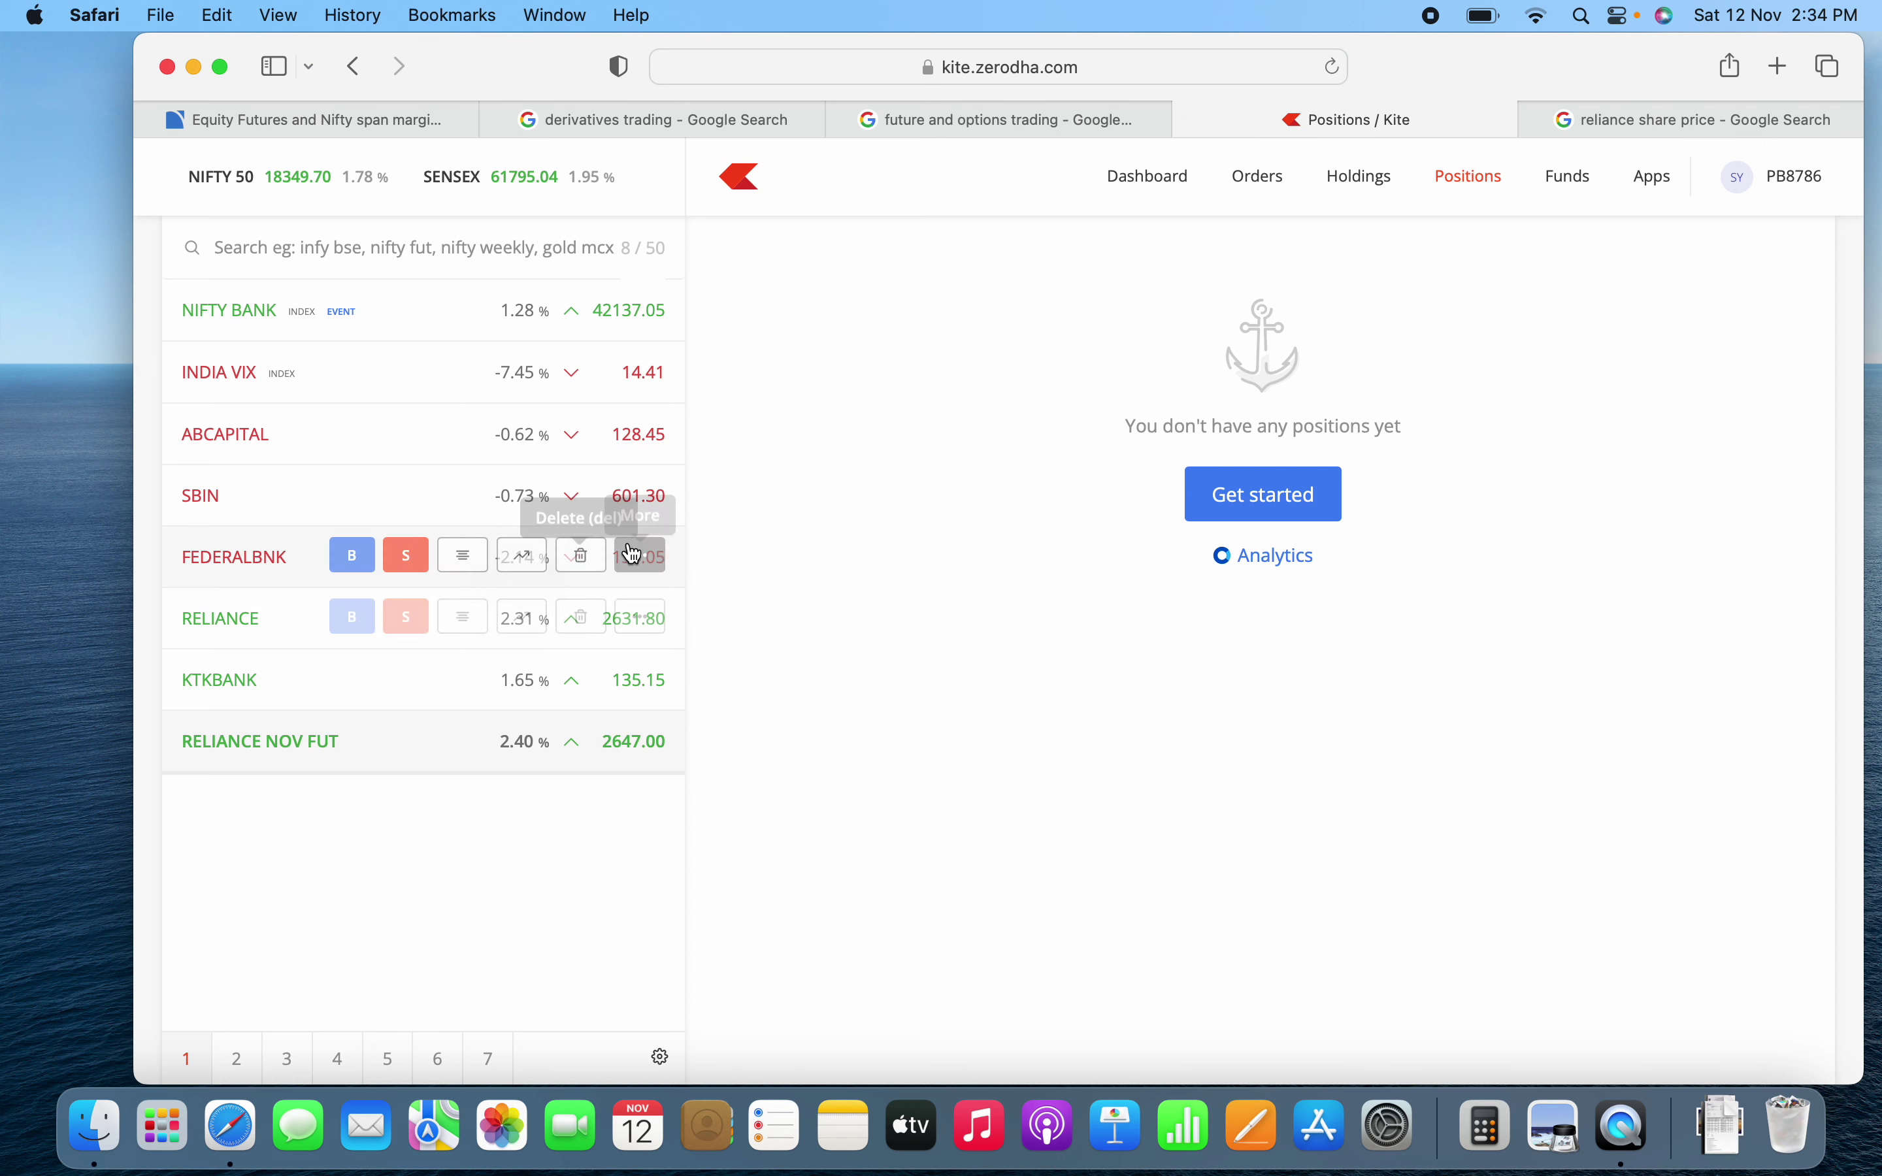
pyautogui.click(369, 252)
pyautogui.write('re')
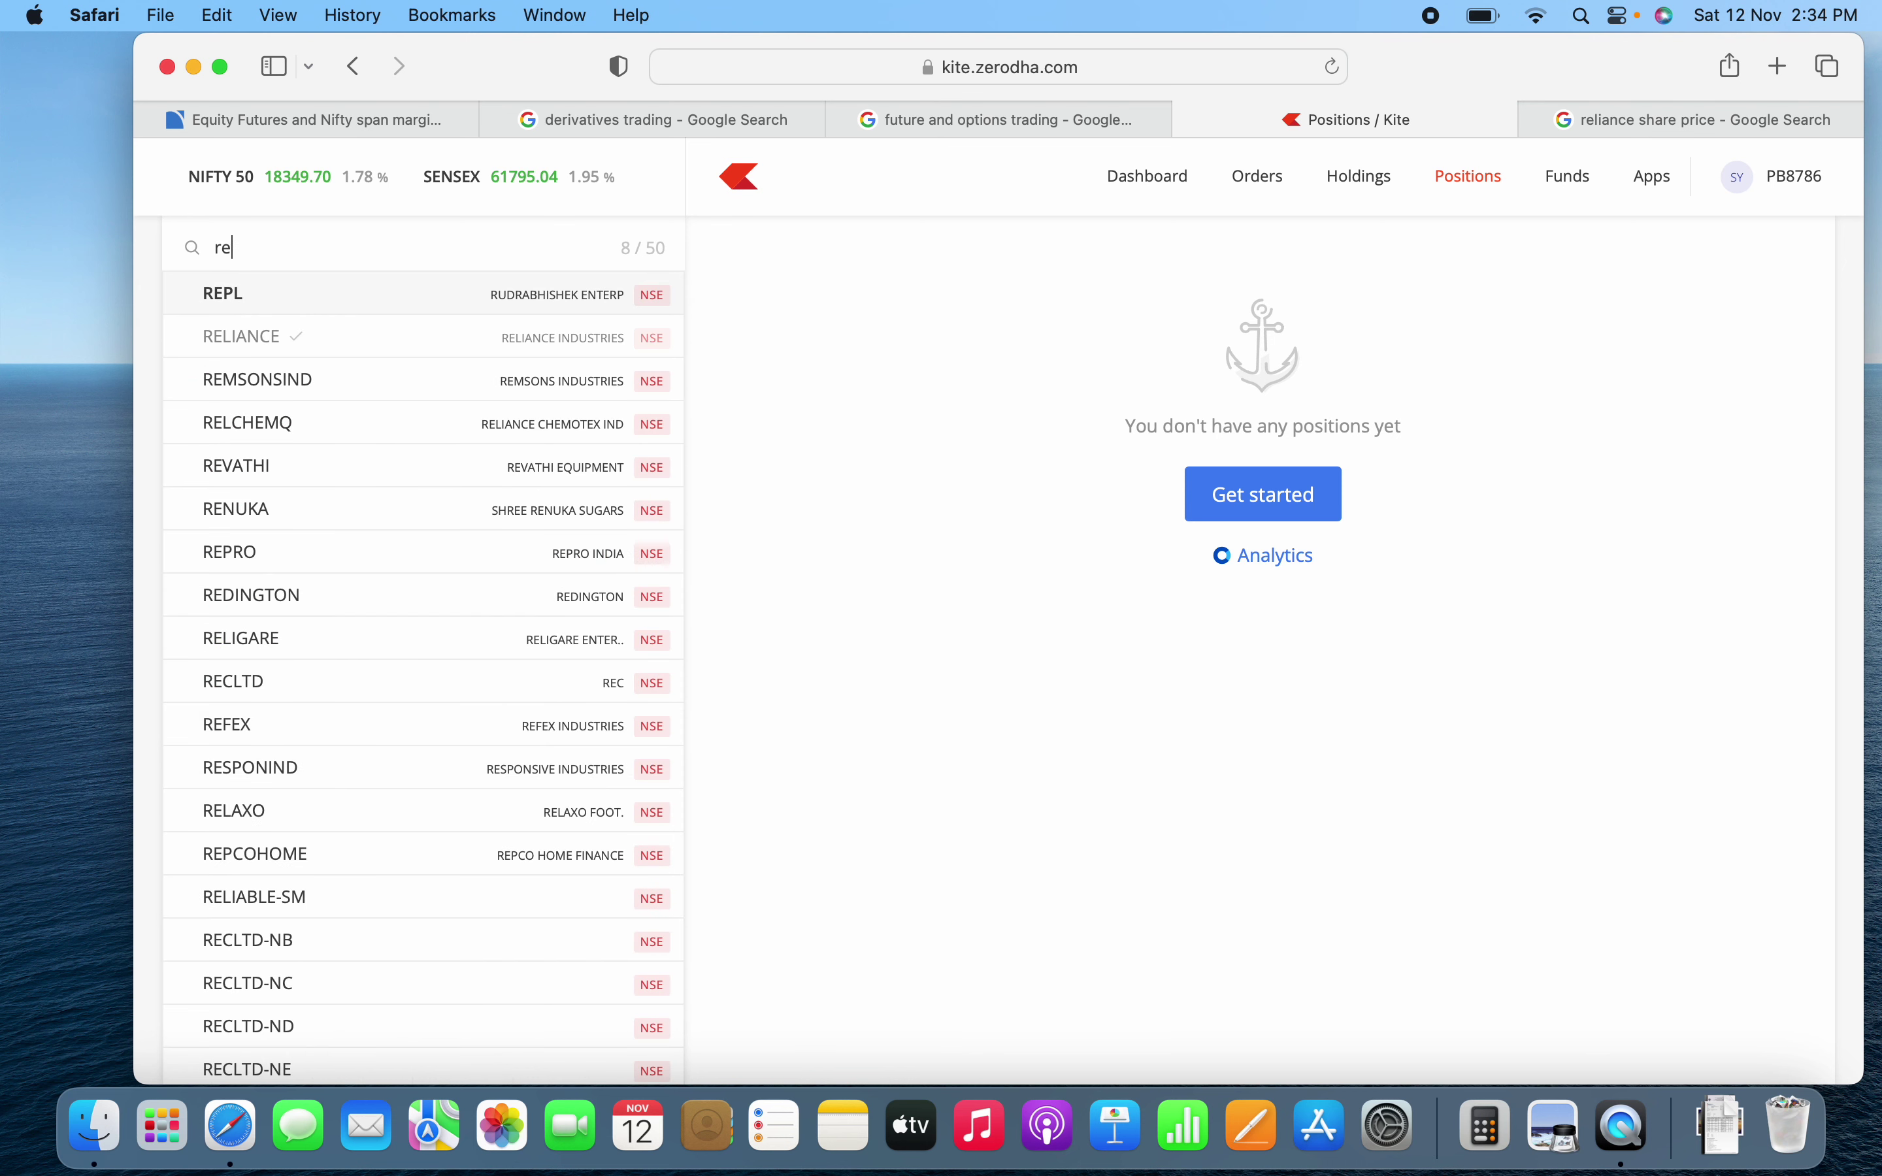
pyautogui.write('lia')
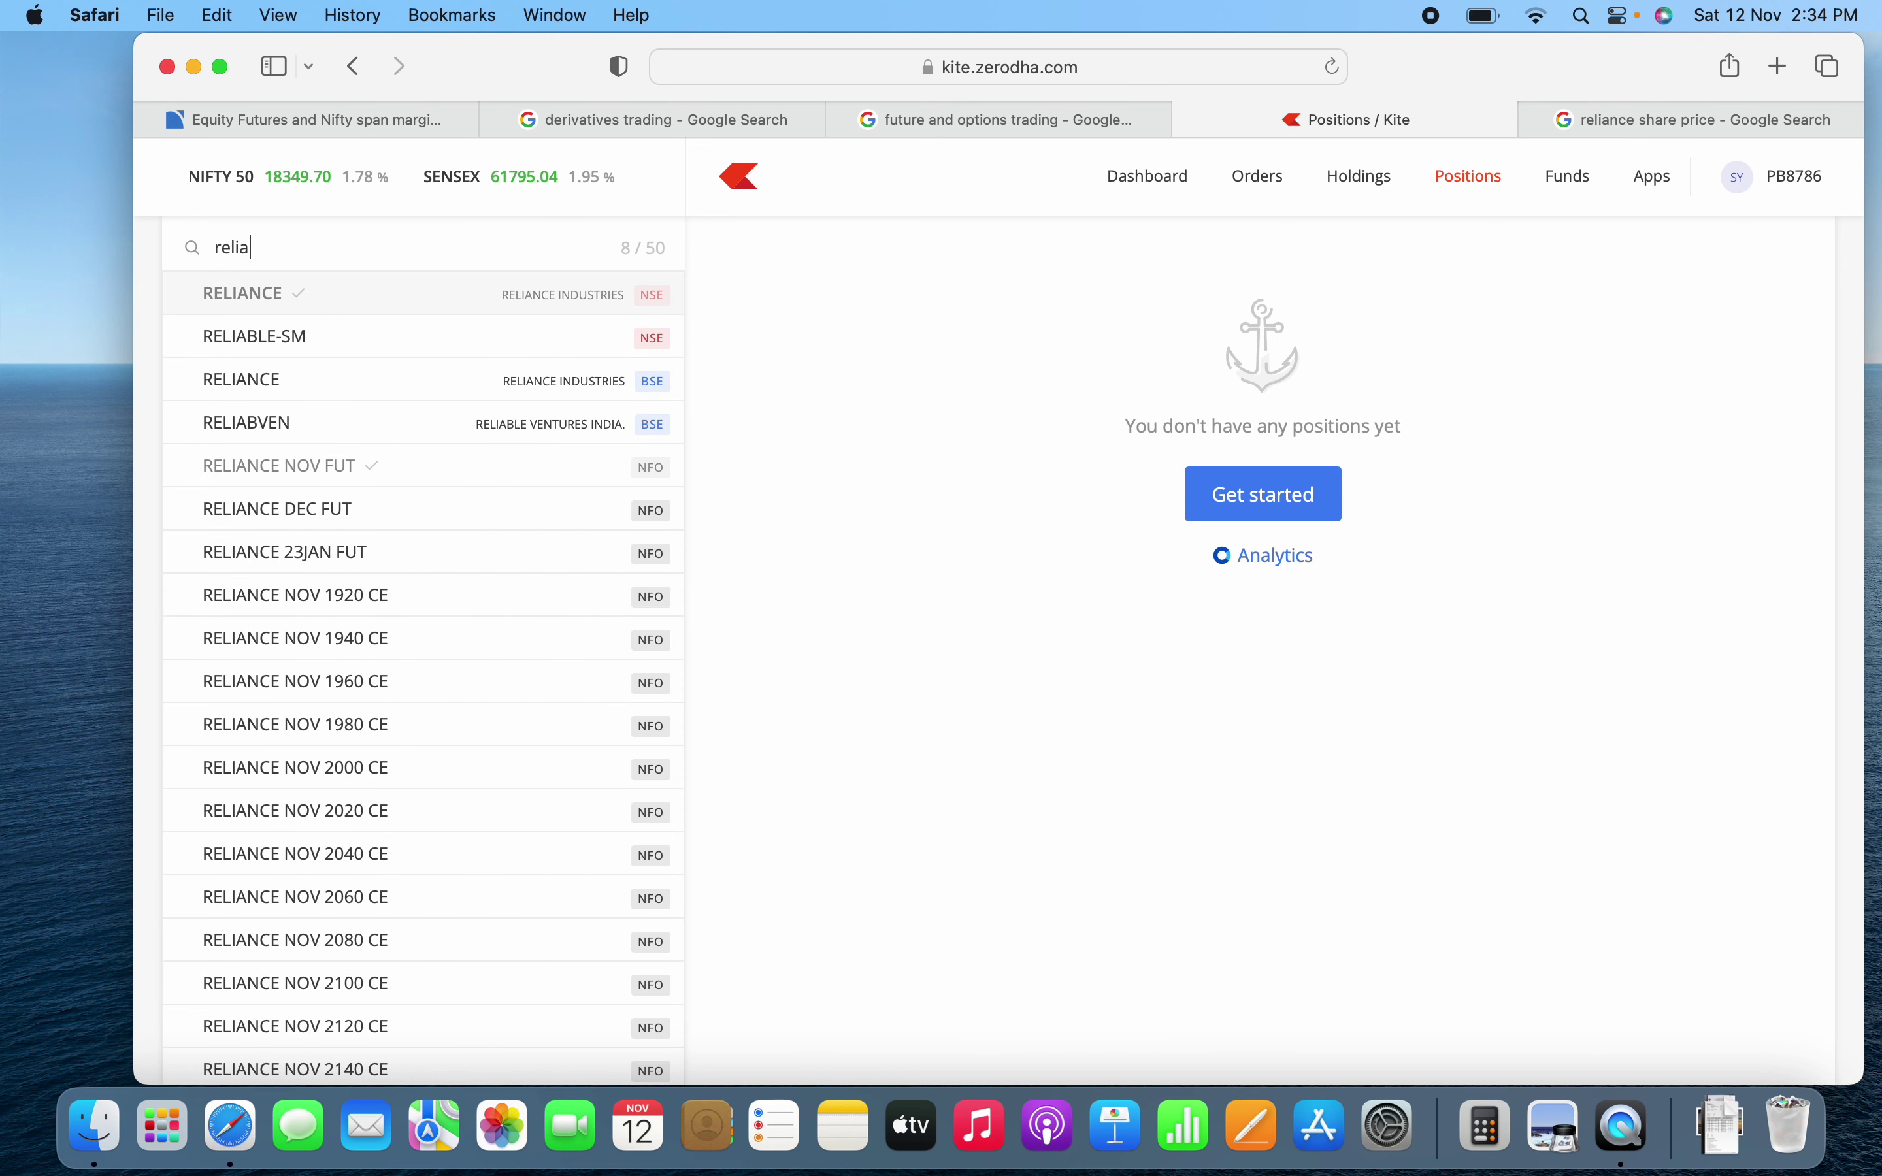
pyautogui.write('nce 264')
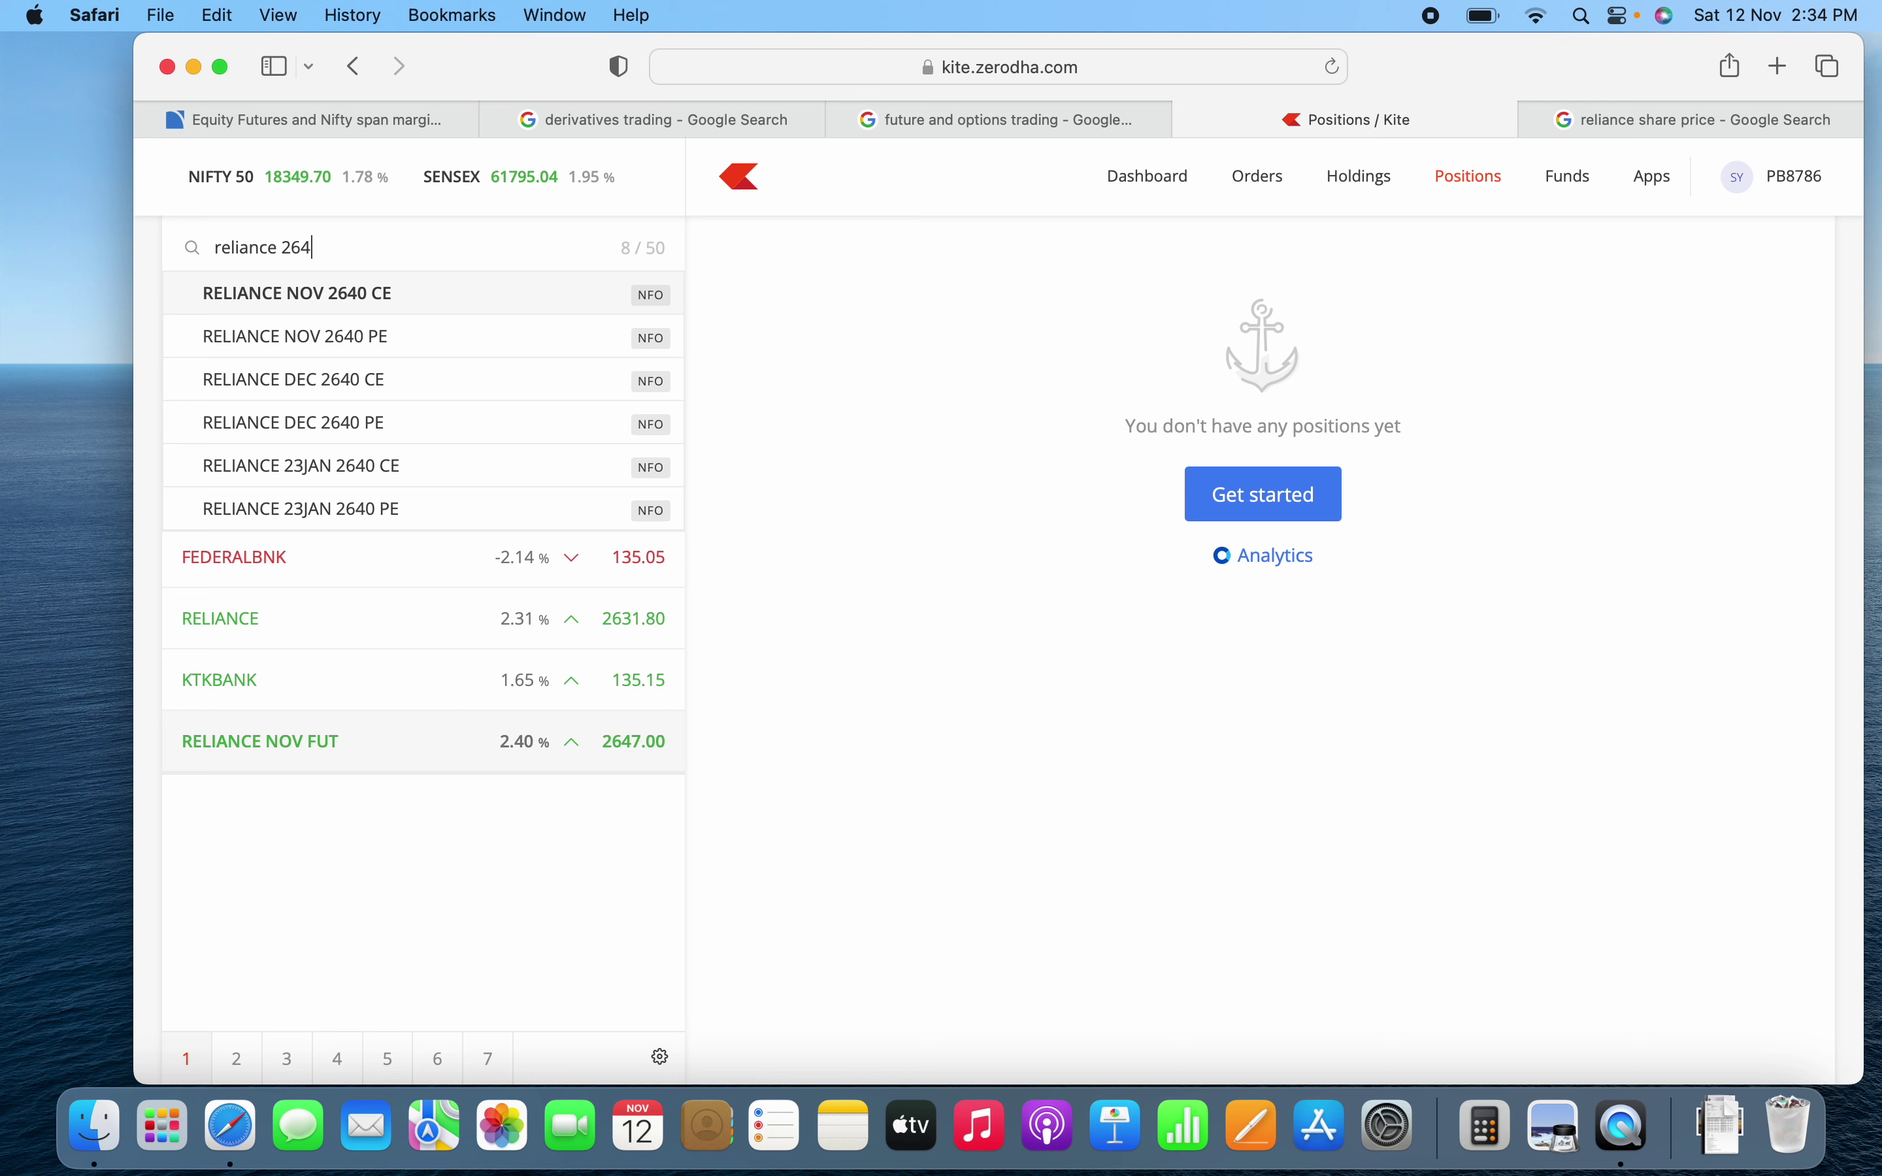
pyautogui.press('BackSpace')
pyautogui.write('60')
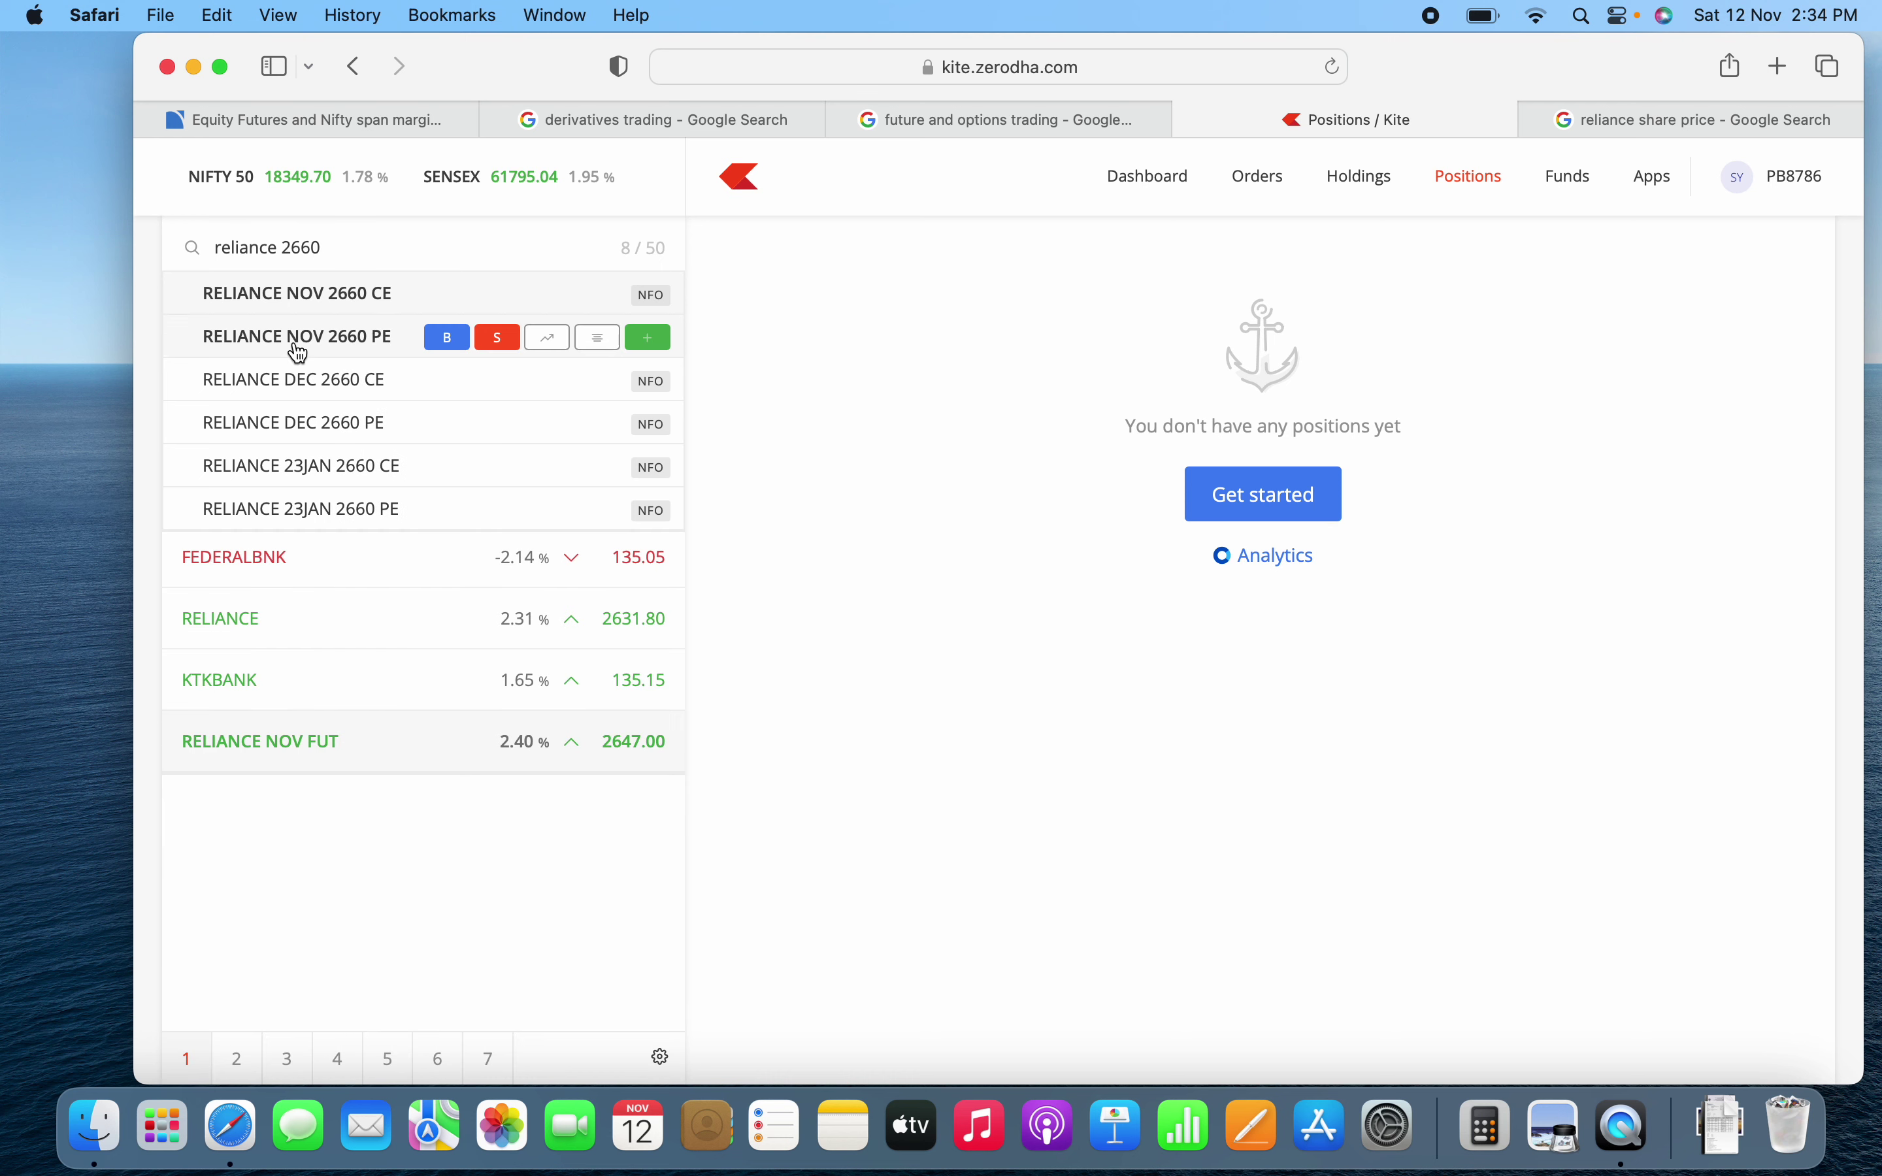
pyautogui.moveTo(356, 311)
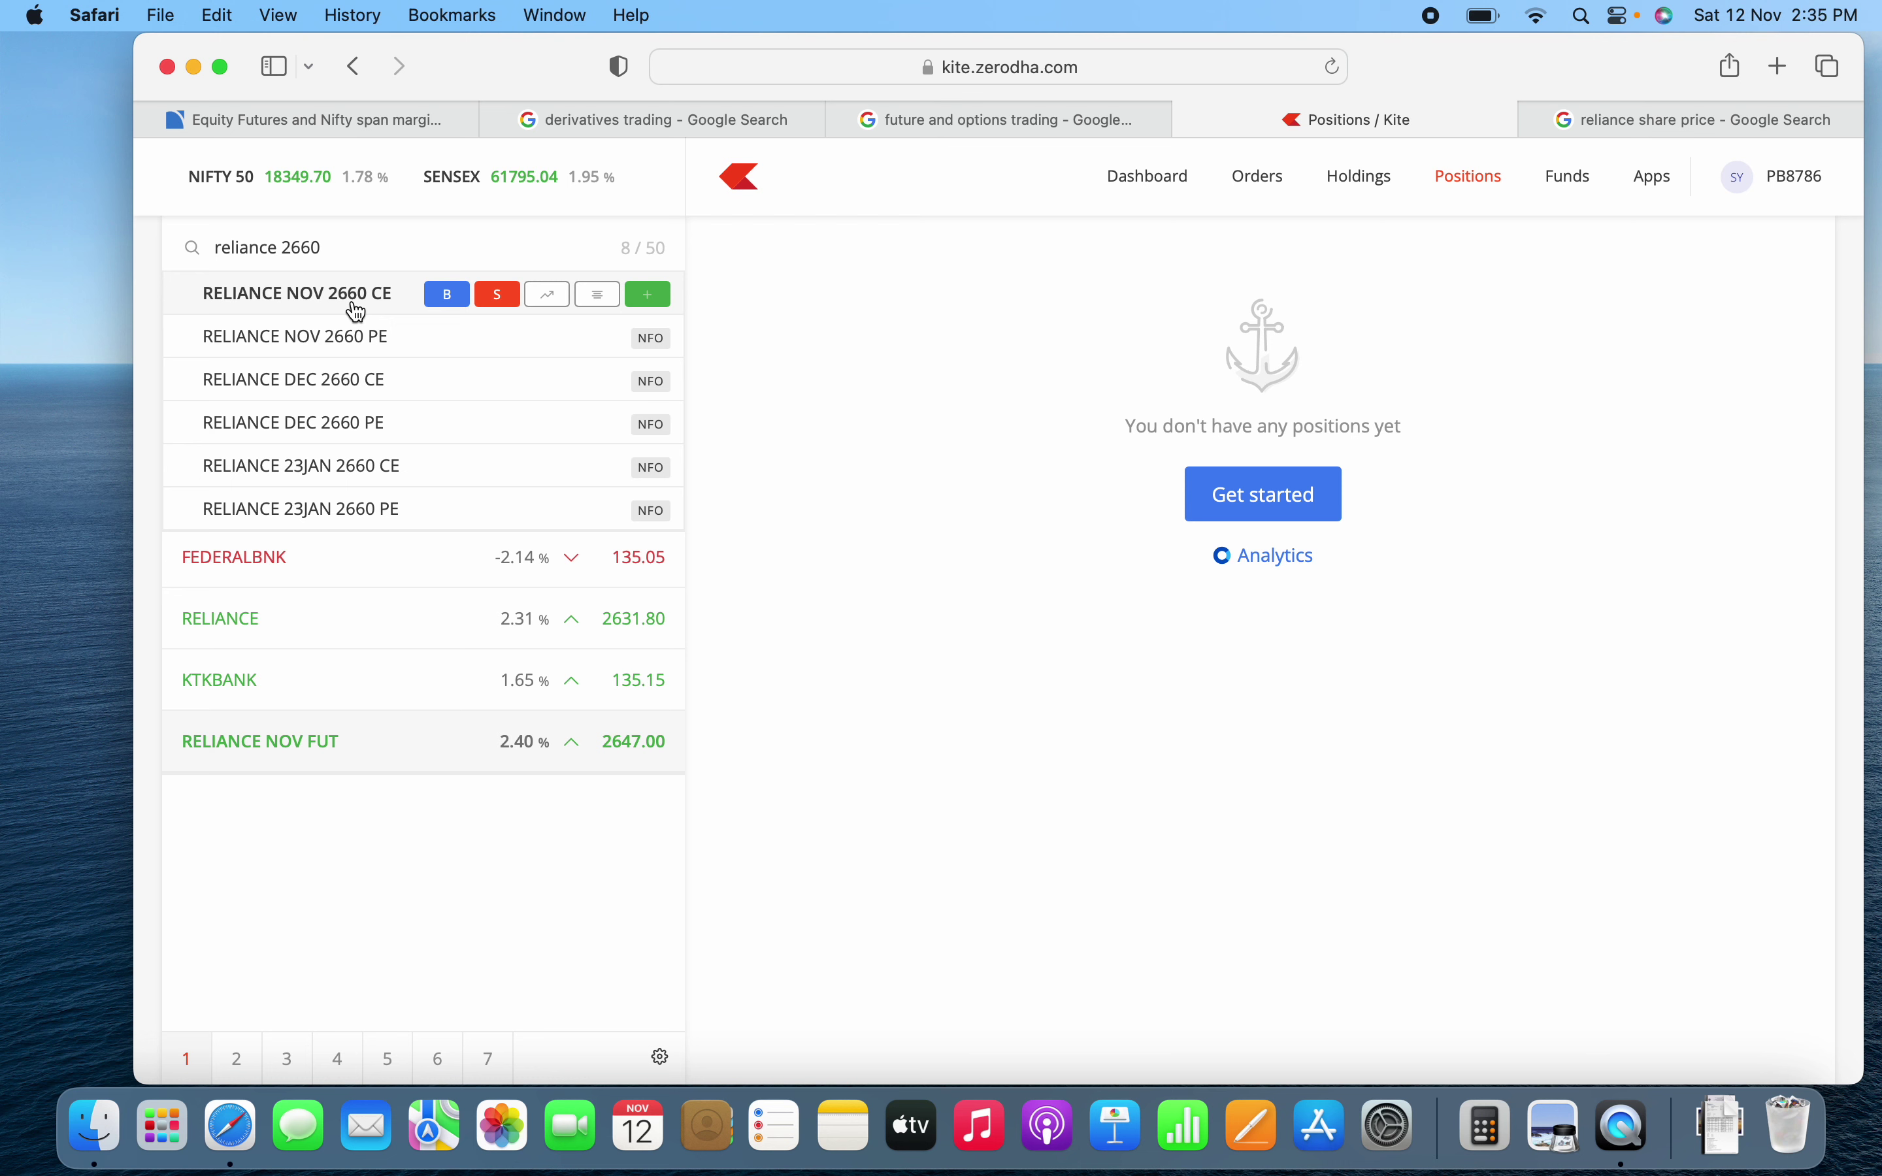
pyautogui.click(356, 311)
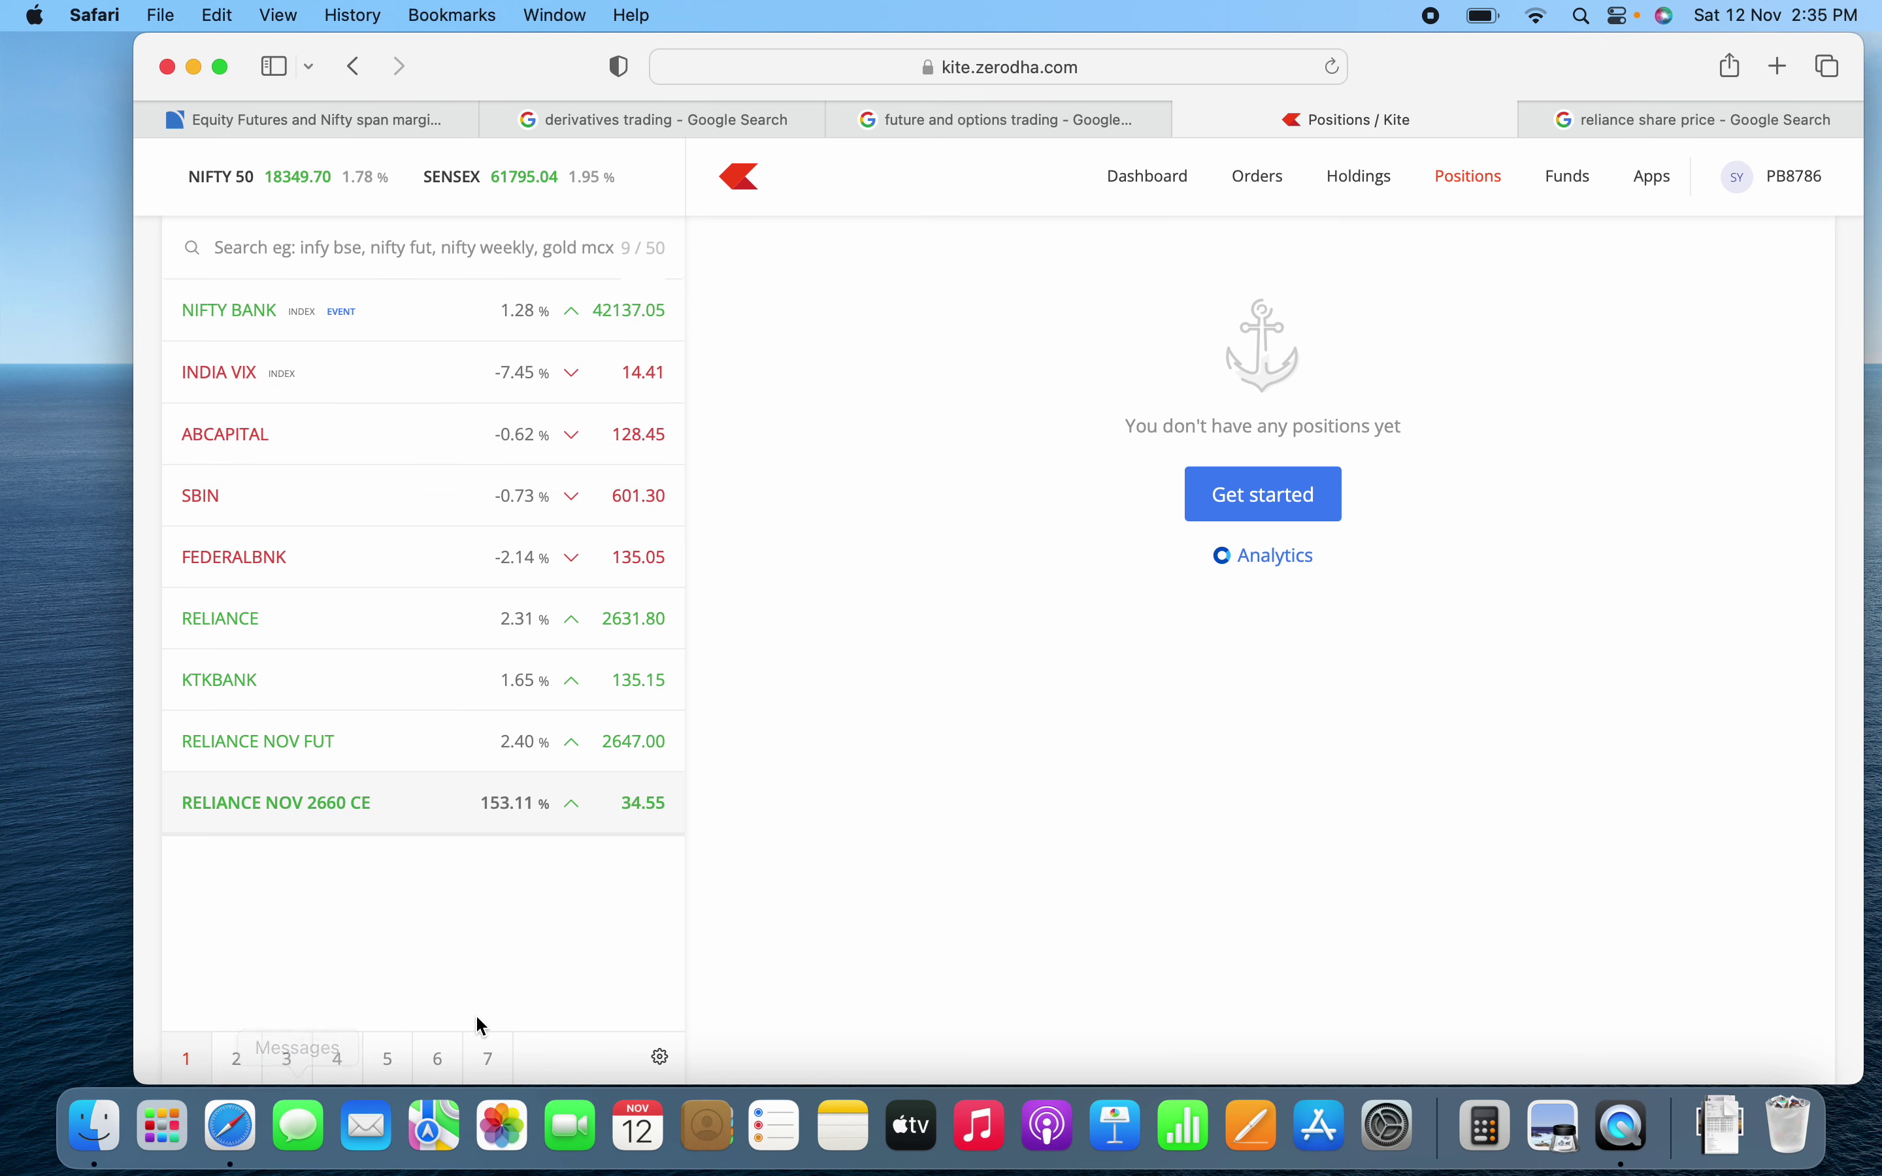
pyautogui.click(463, 806)
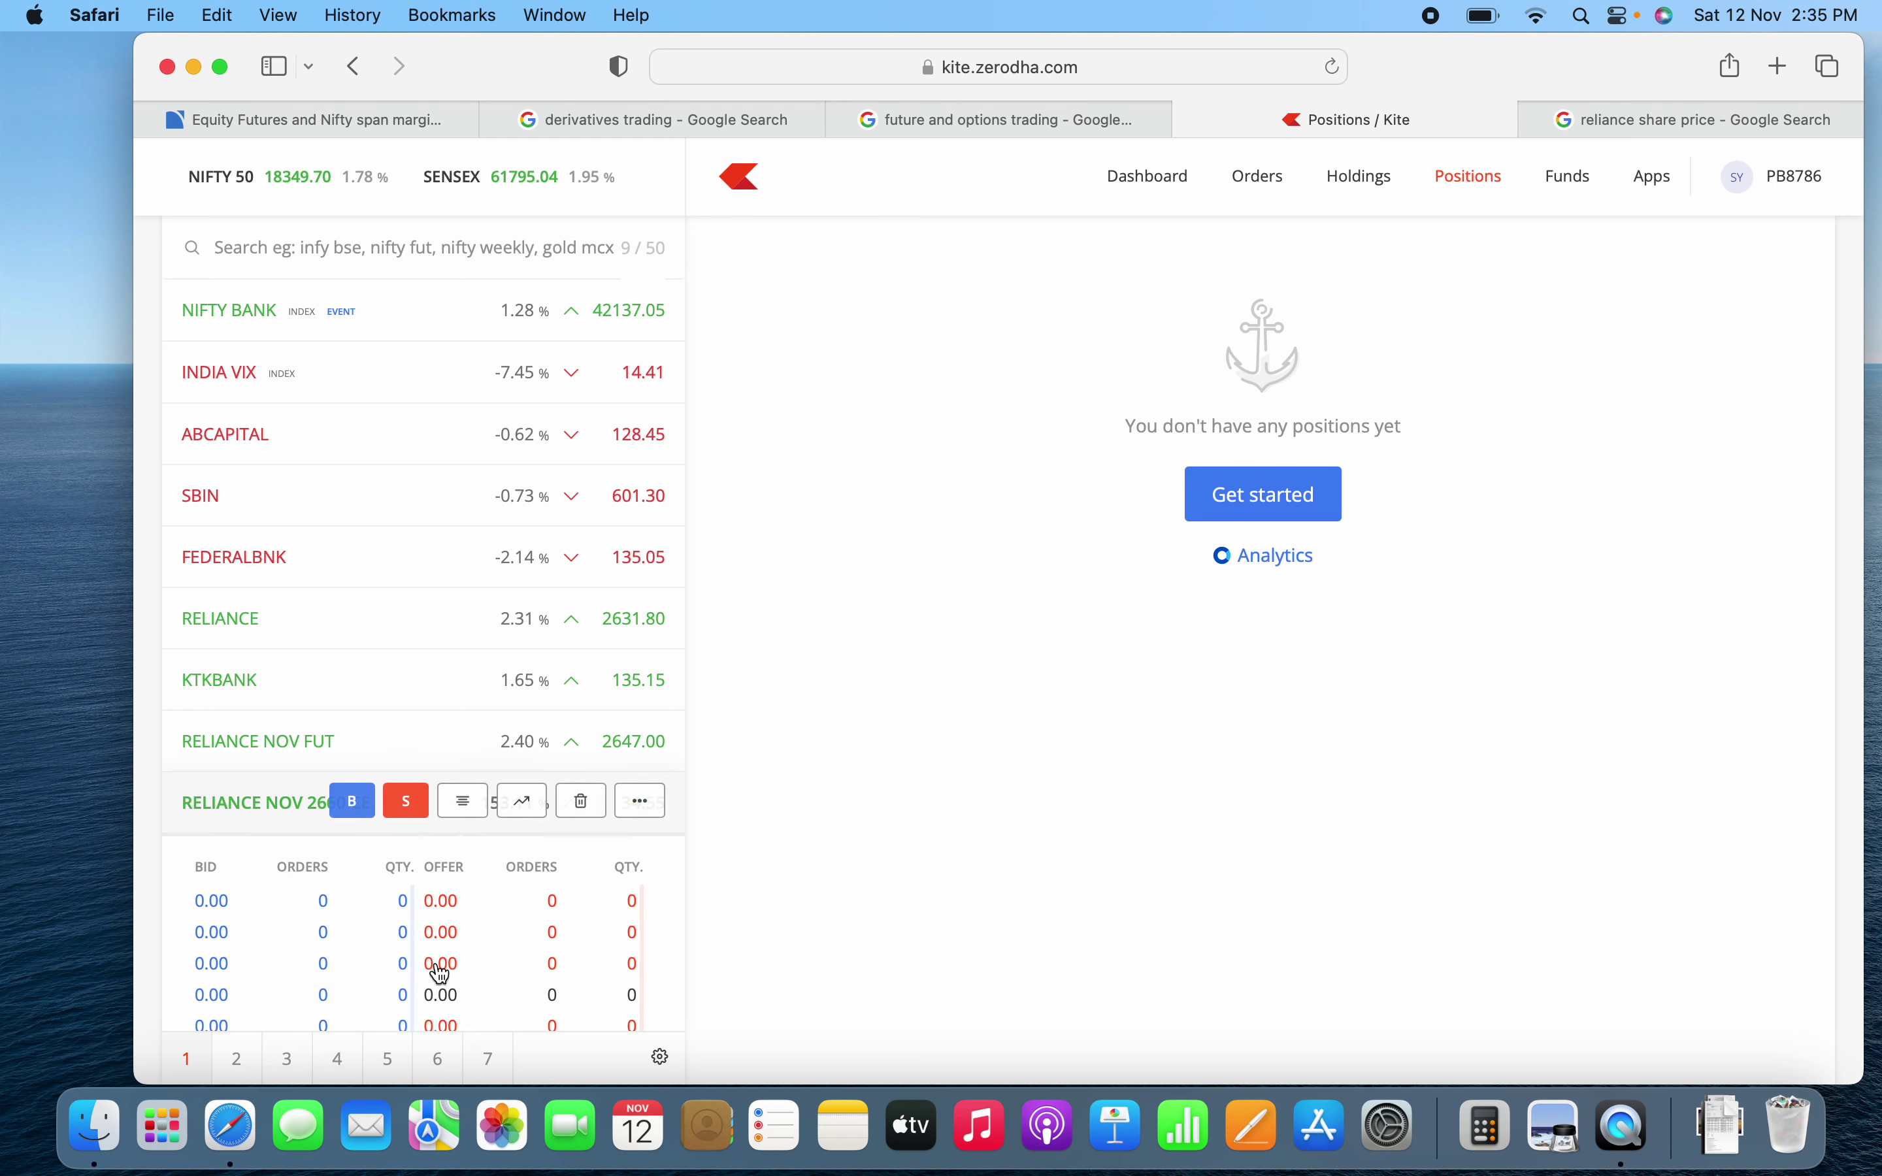
pyautogui.scroll(-5, 437, 972)
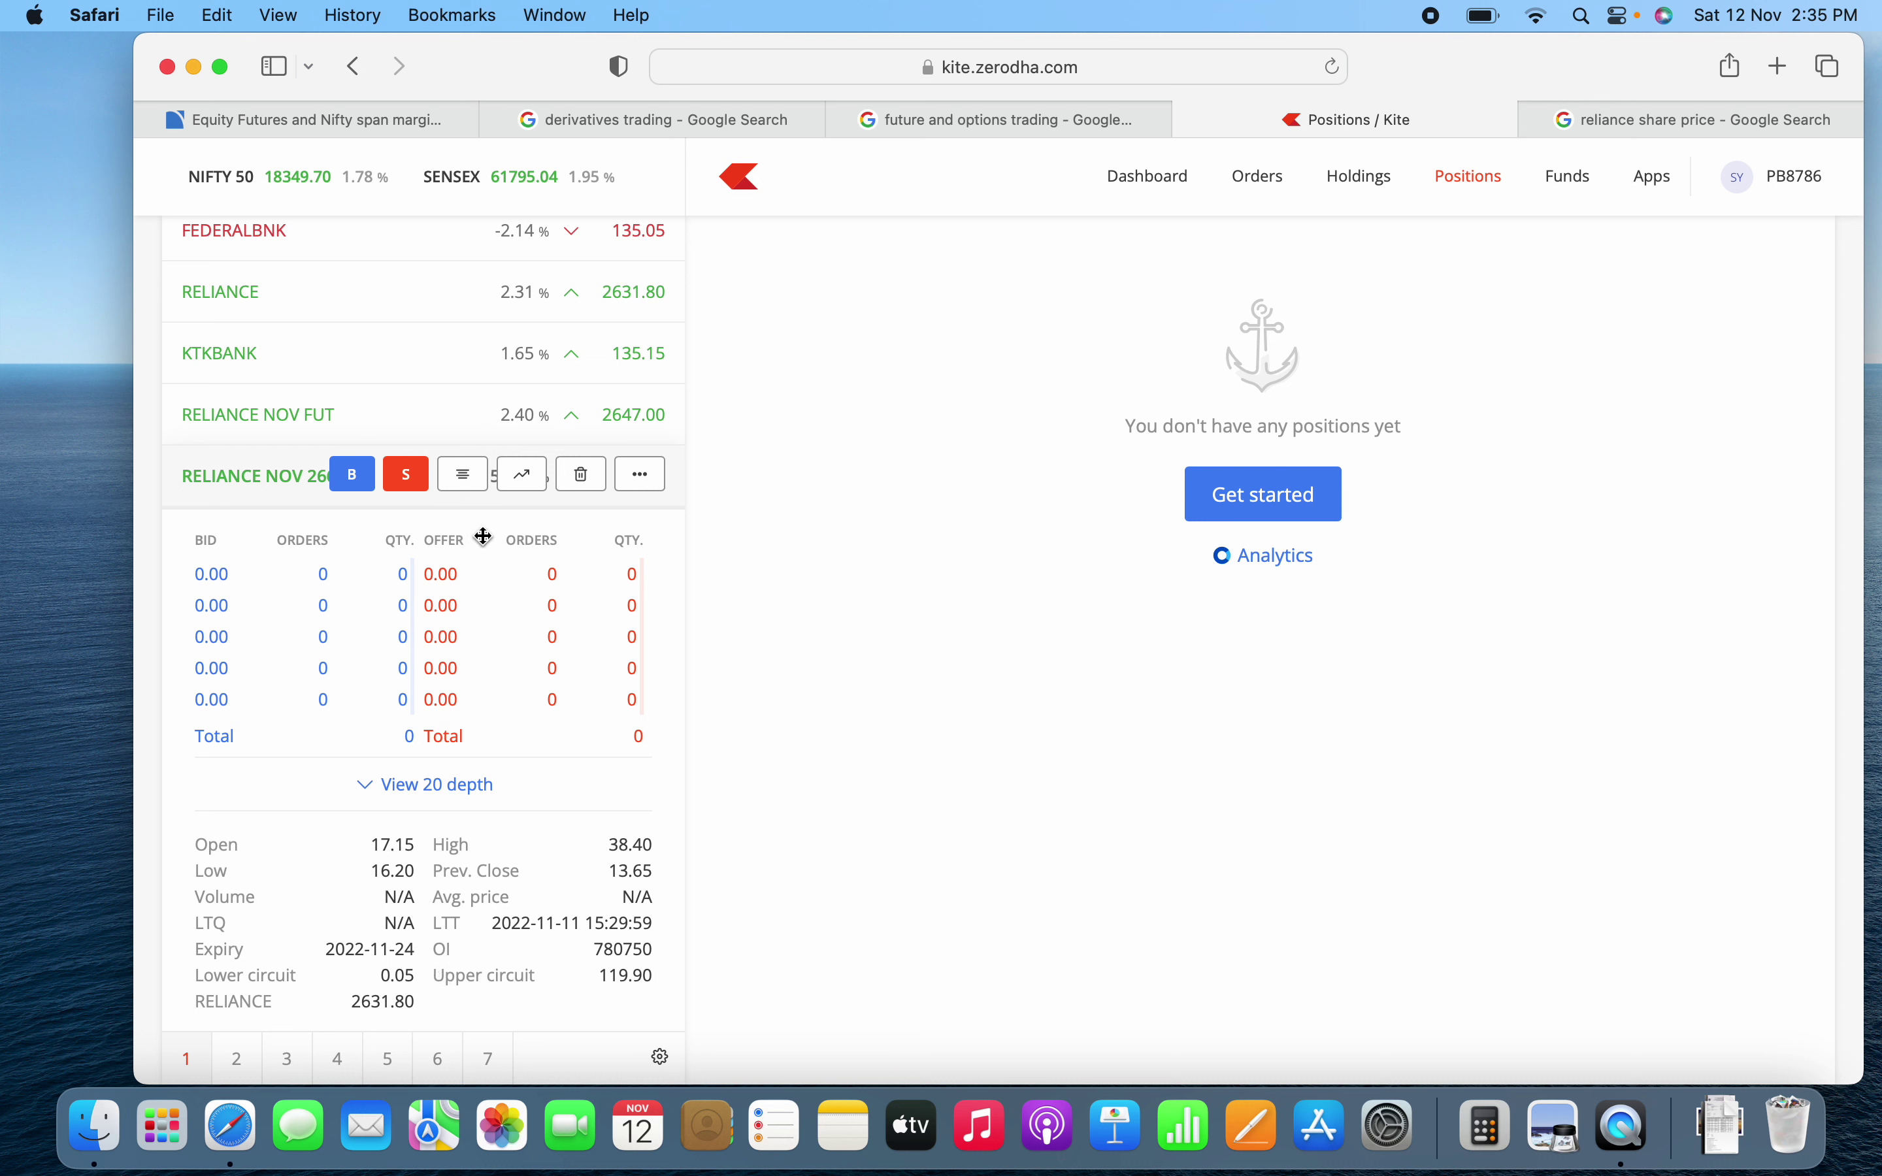
pyautogui.scroll(3, 432, 609)
pyautogui.scroll(-2, 432, 600)
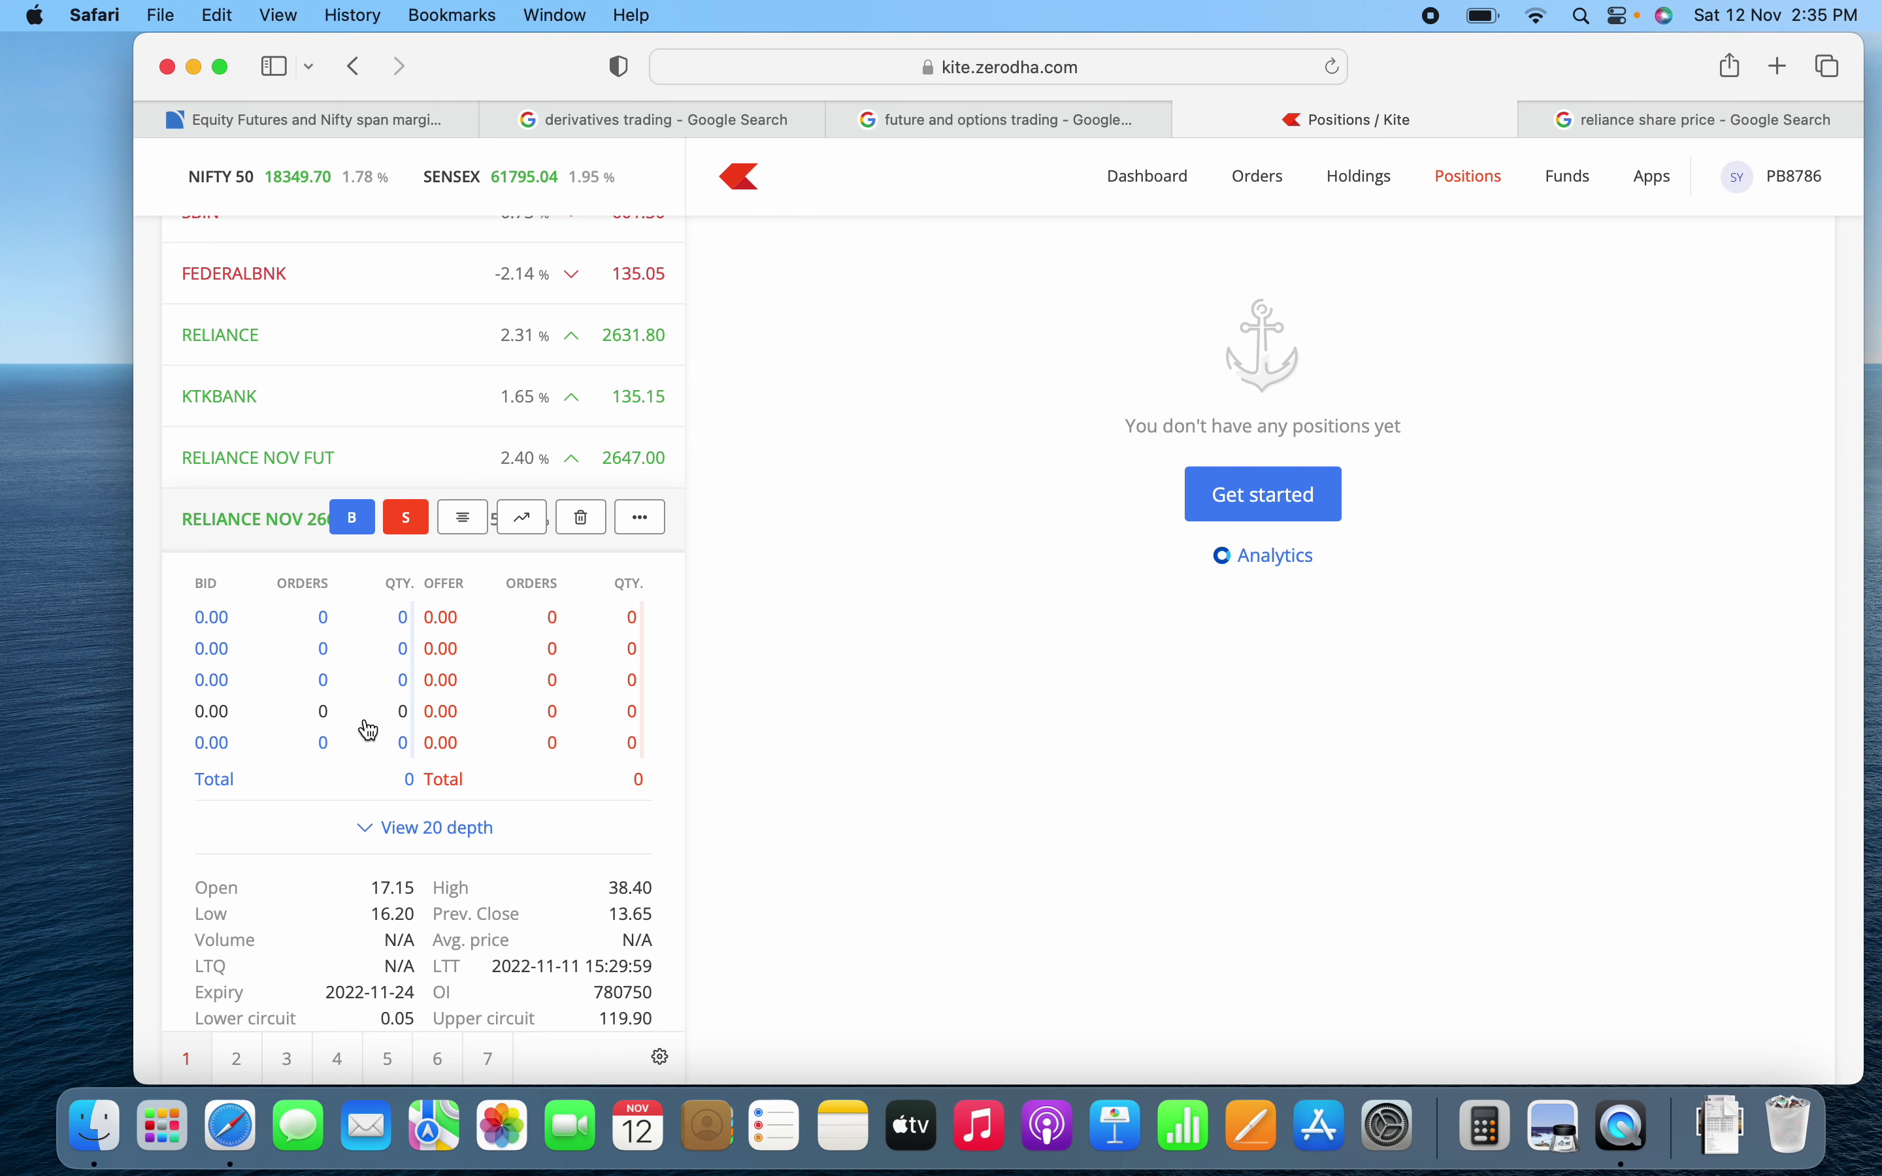
pyautogui.click(467, 522)
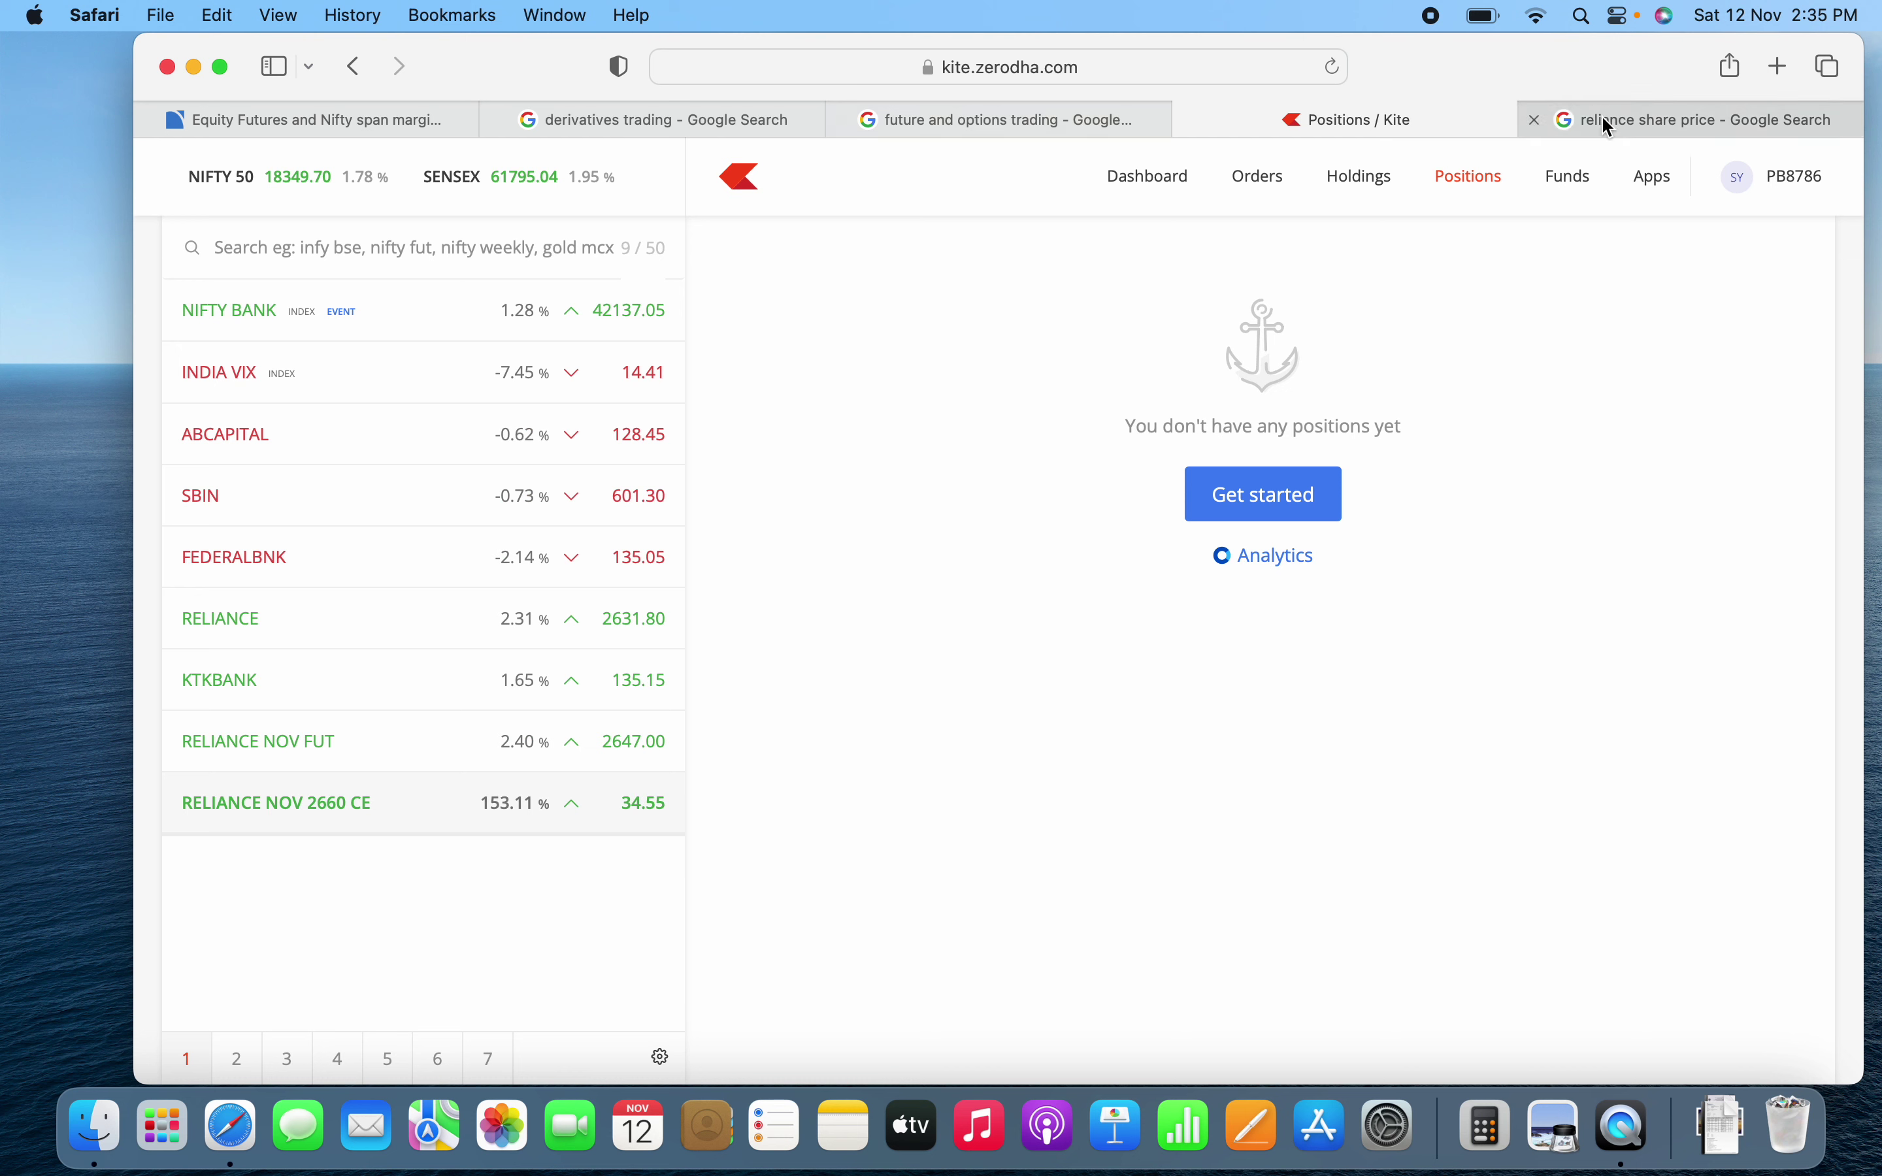
# - Search 'reliance 2620' and add the RELIANCE NOV 2620 PE put, at 28.75, to the watchlist
pyautogui.moveTo(545, 801)
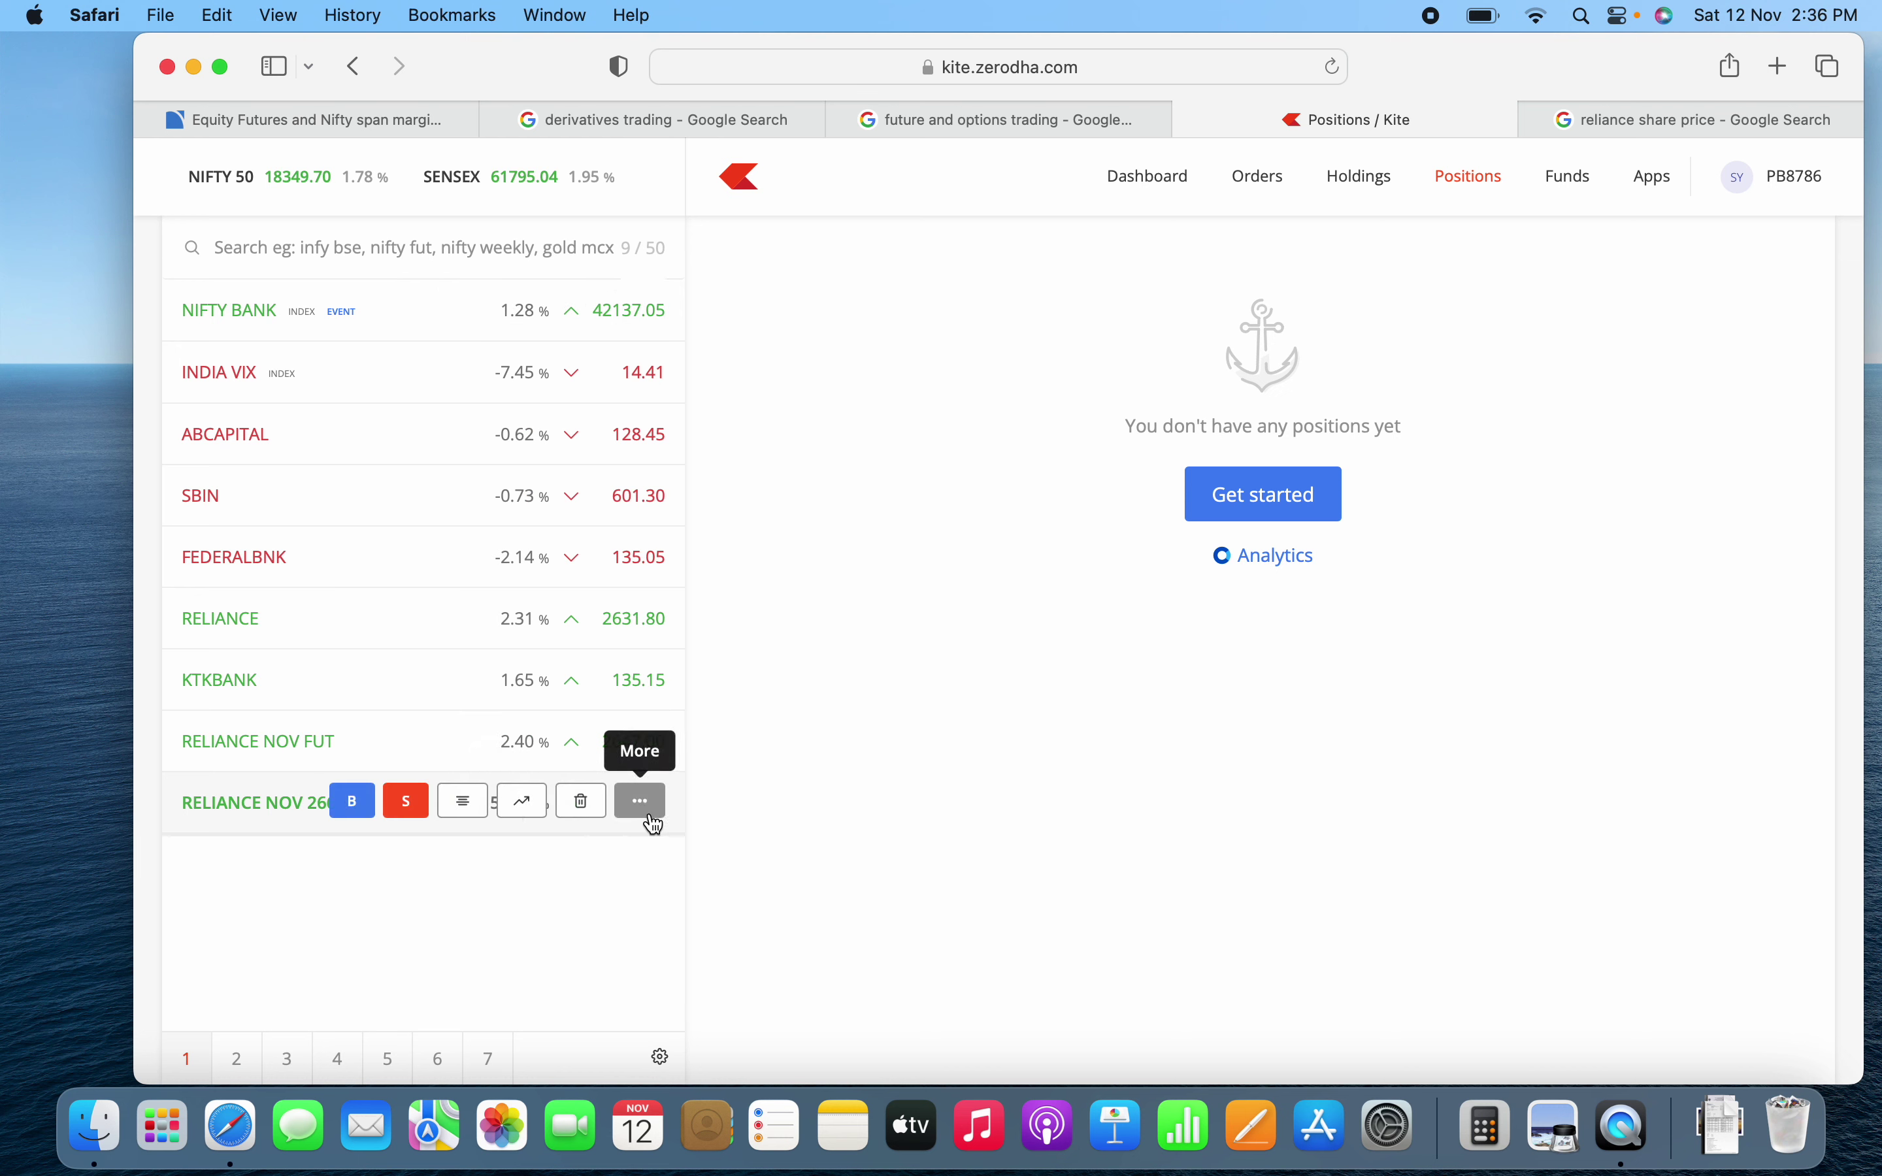
pyautogui.click(246, 259)
pyautogui.write('r')
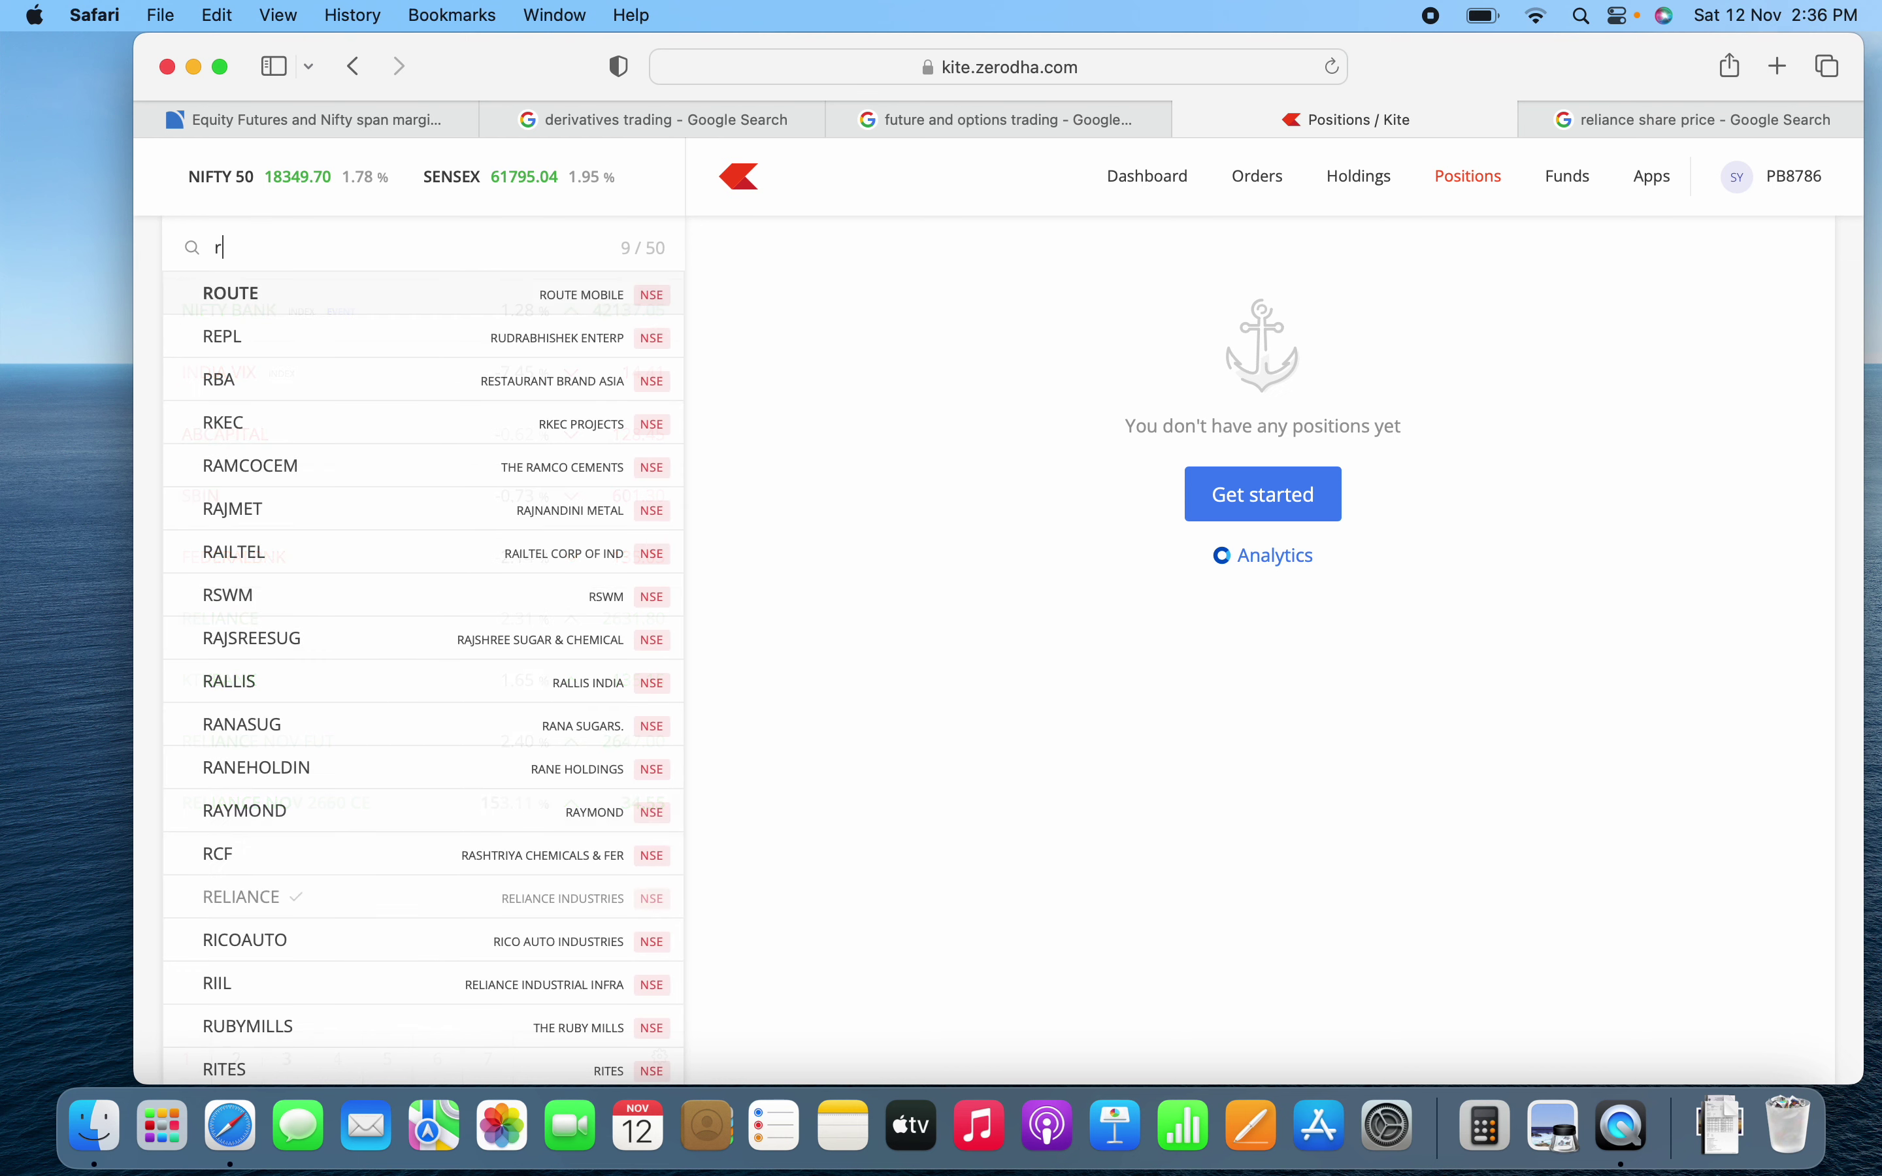
pyautogui.write('elia')
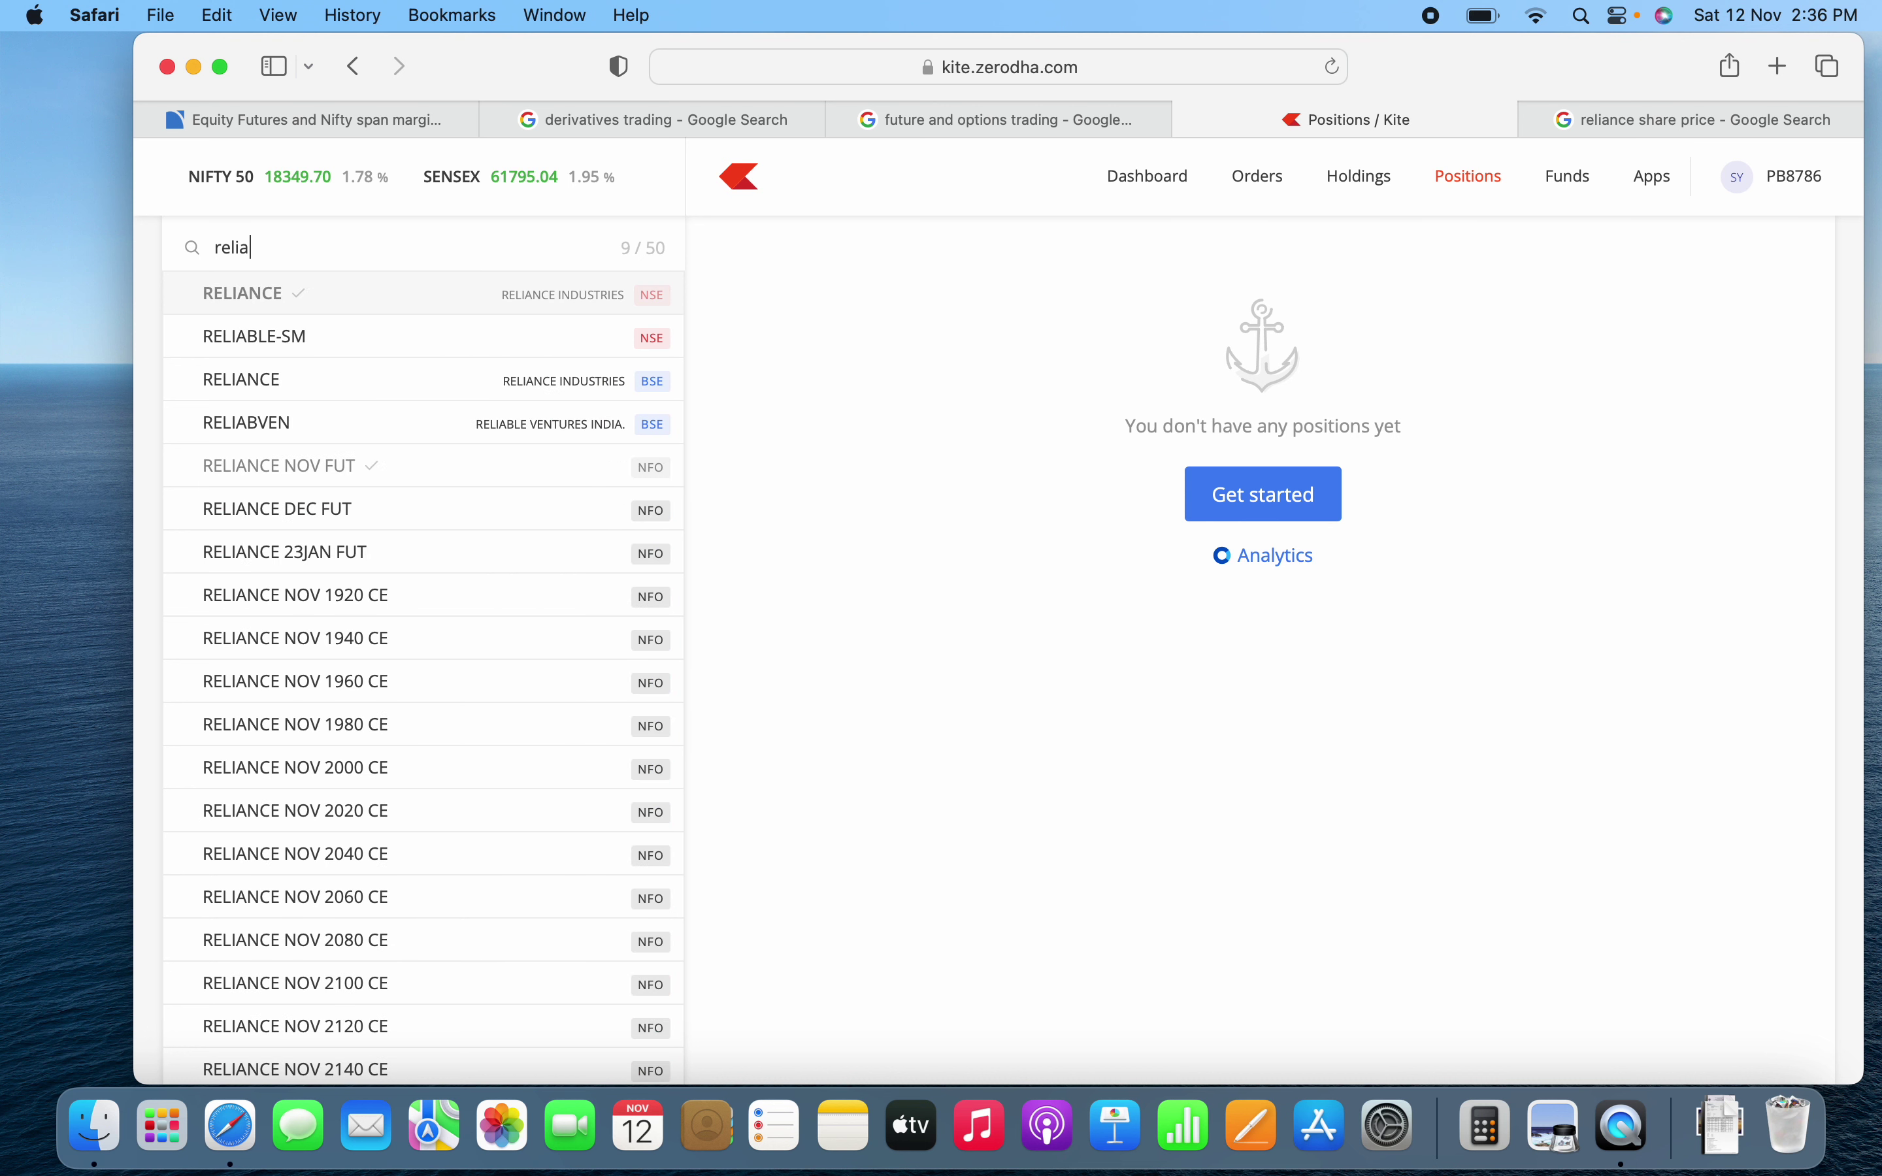
pyautogui.write('nce 26')
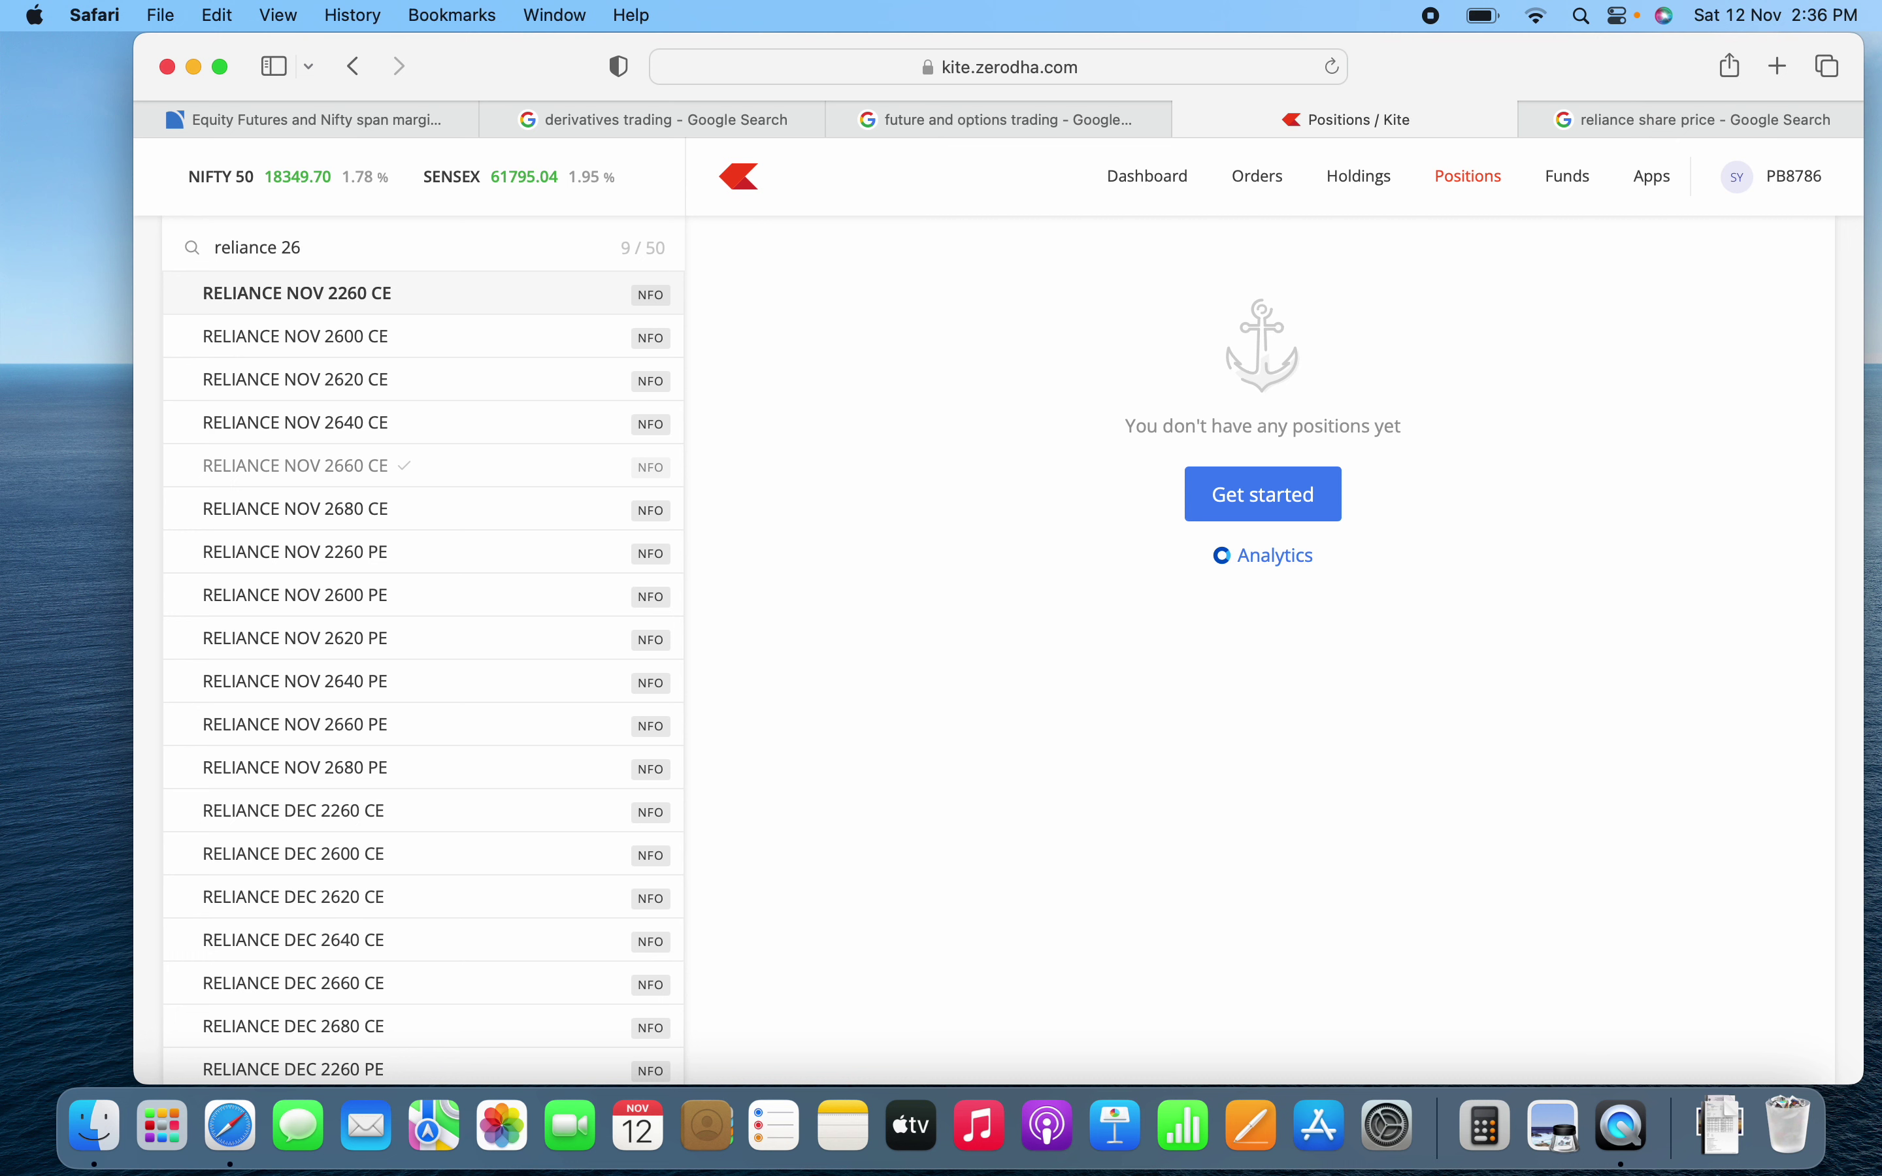
pyautogui.write('20')
pyautogui.moveTo(256, 315)
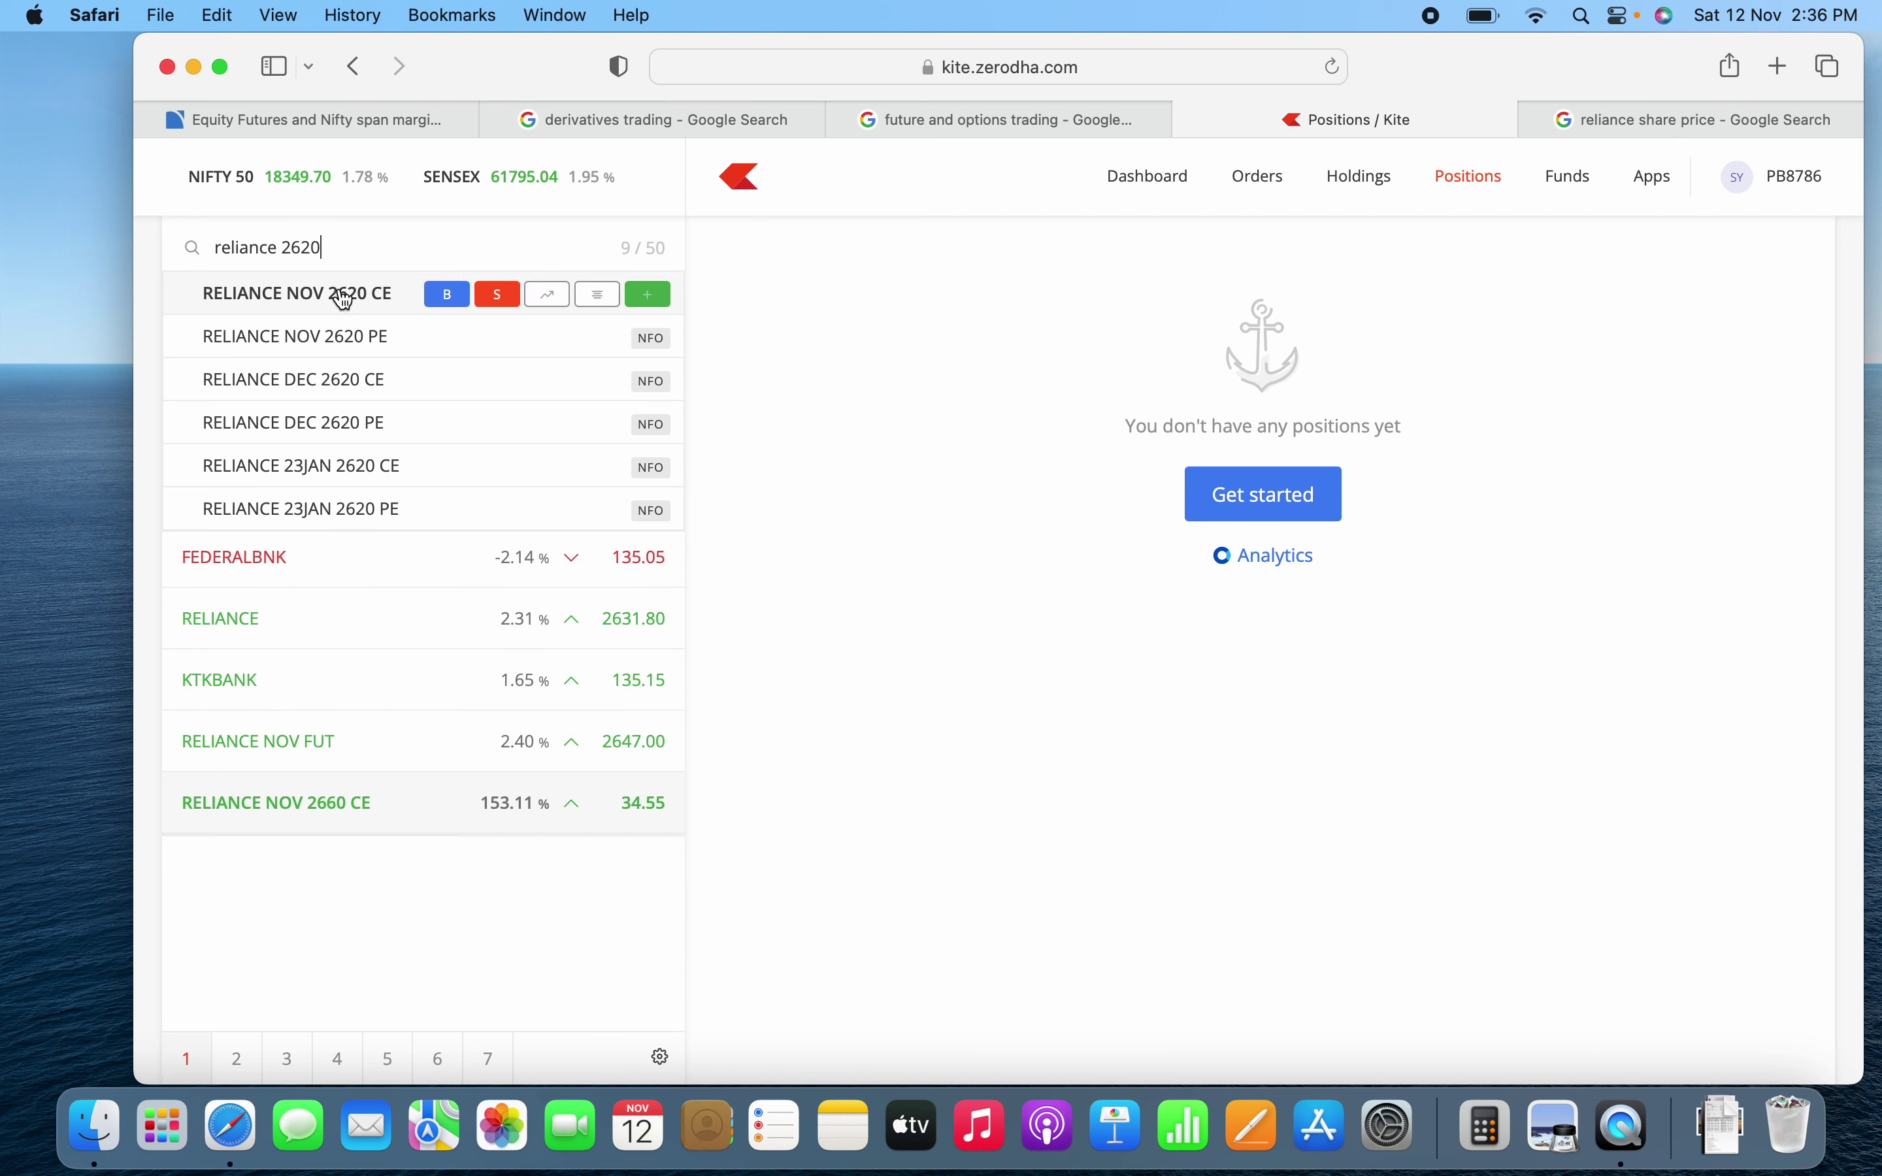
pyautogui.click(336, 343)
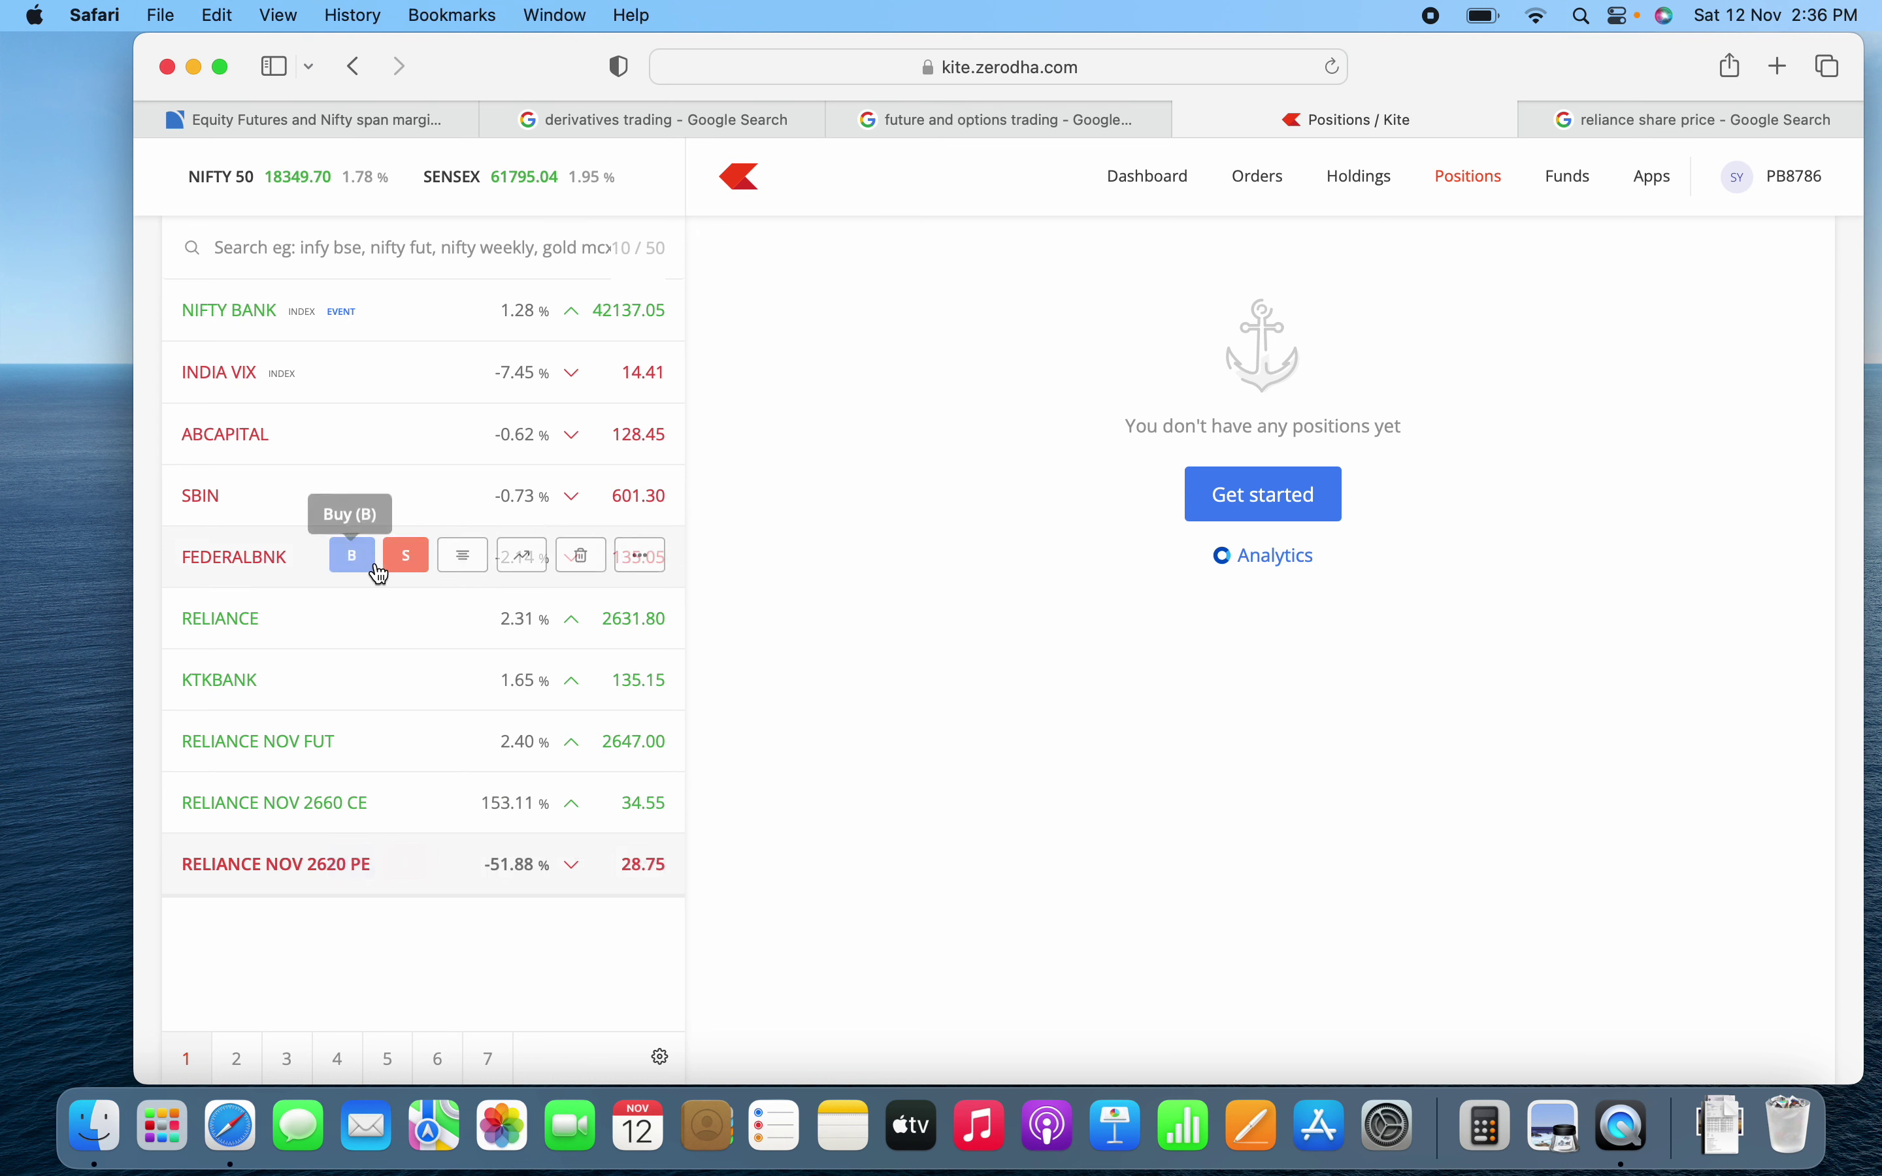
# - Search 'reliance dec 2600' and add the RELIANCE DEC 2600 PE put to the watchlist
pyautogui.click(303, 265)
pyautogui.write('r')
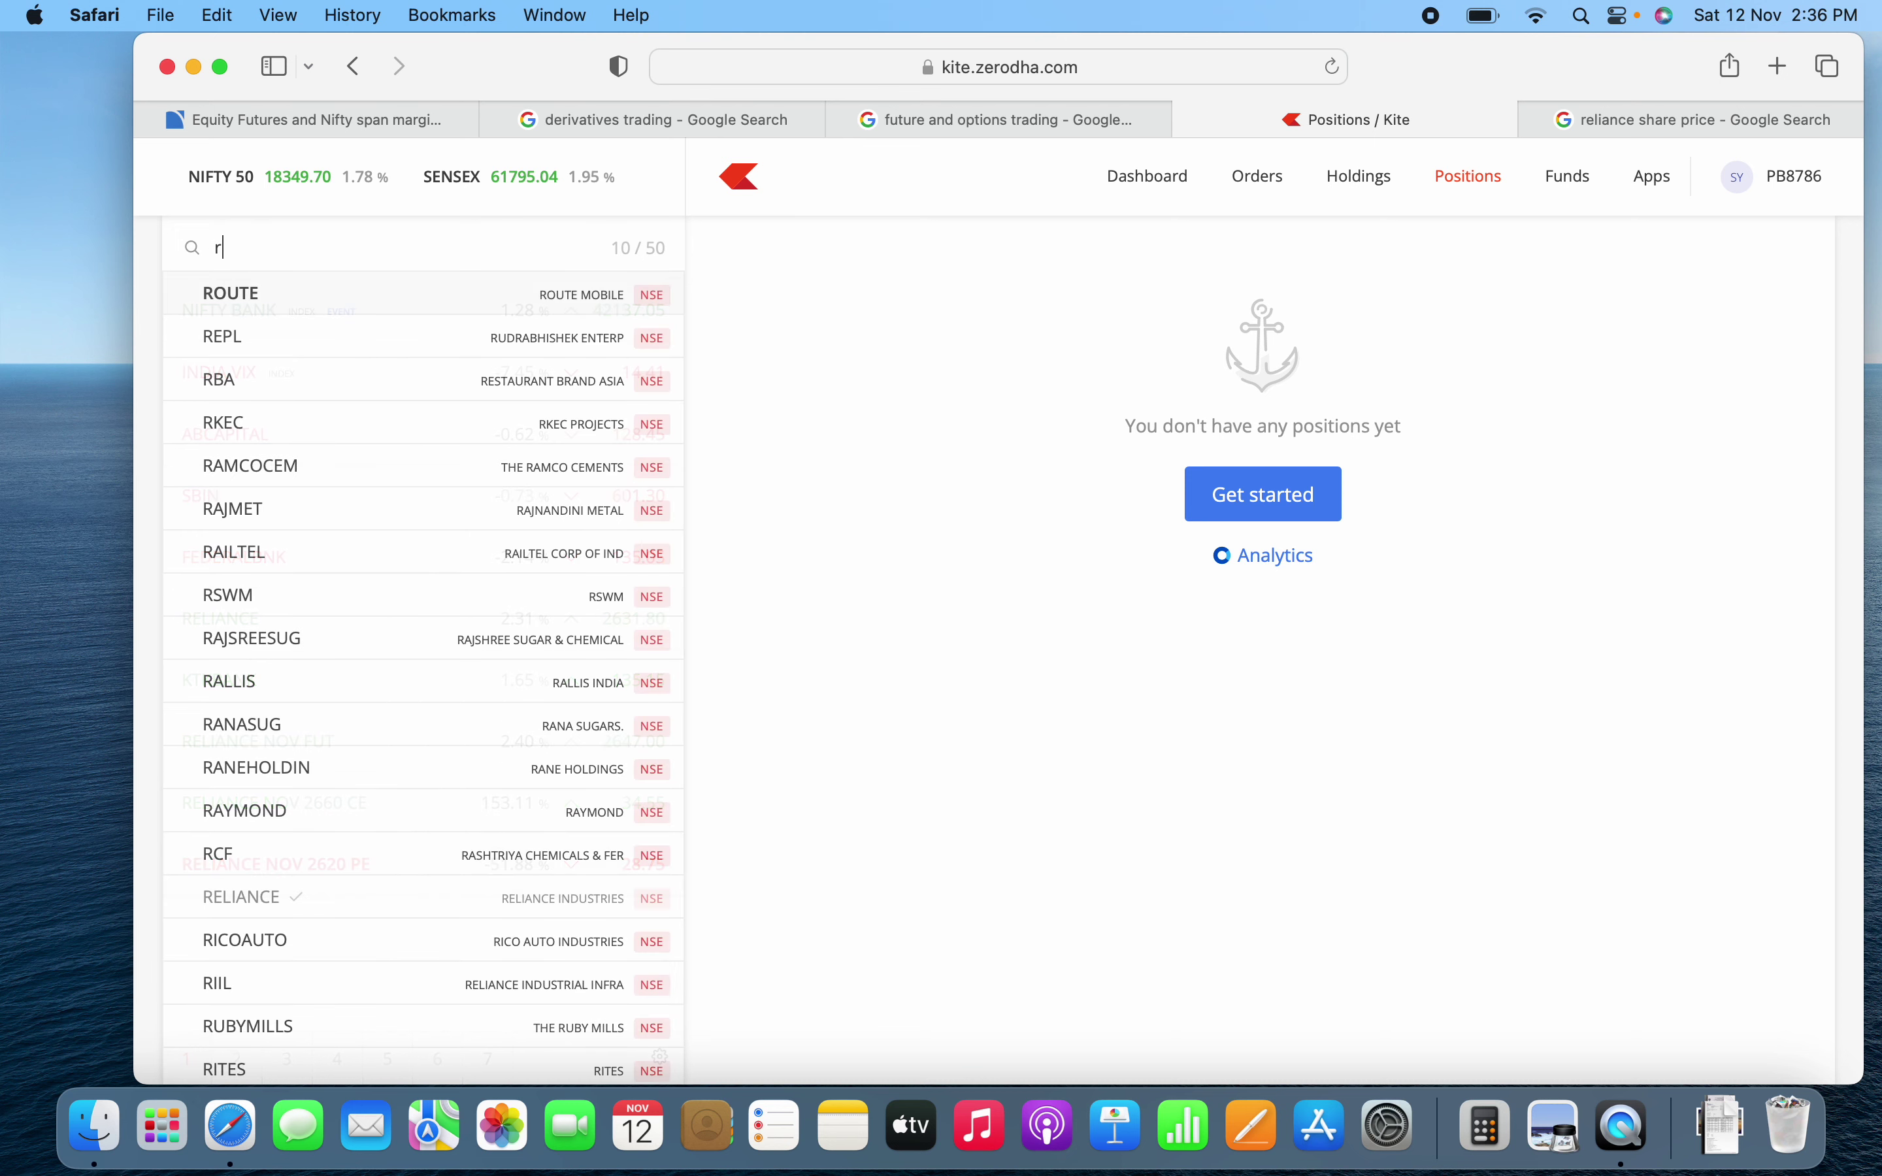
pyautogui.write('elian ce')
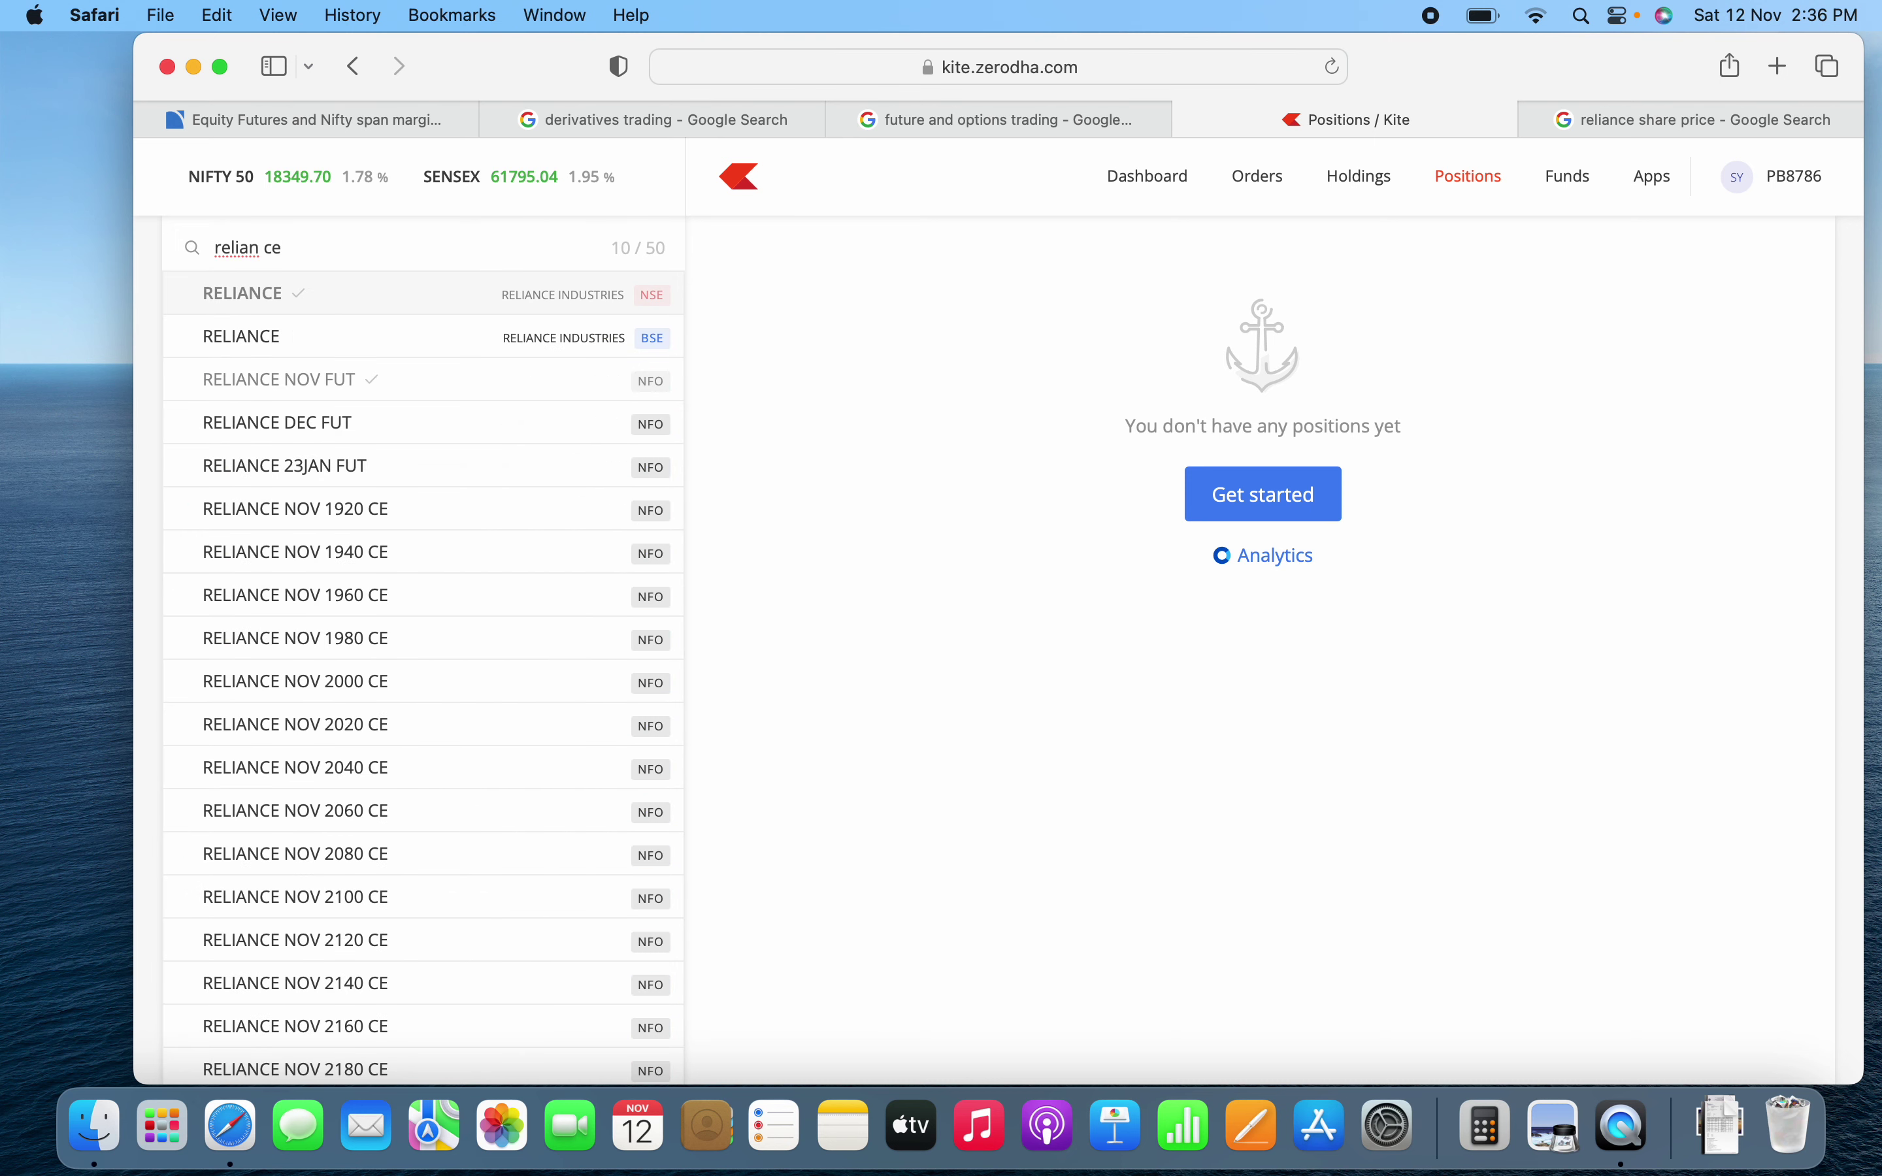
pyautogui.write(' m')
pyautogui.press('BackSpace')
pyautogui.press('BackSpace')
pyautogui.press('BackSpace')
pyautogui.press('BackSpace')
pyautogui.press('BackSpace')
pyautogui.write('ce ma')
pyautogui.press('BackSpace')
pyautogui.press('BackSpace')
pyautogui.write('dec')
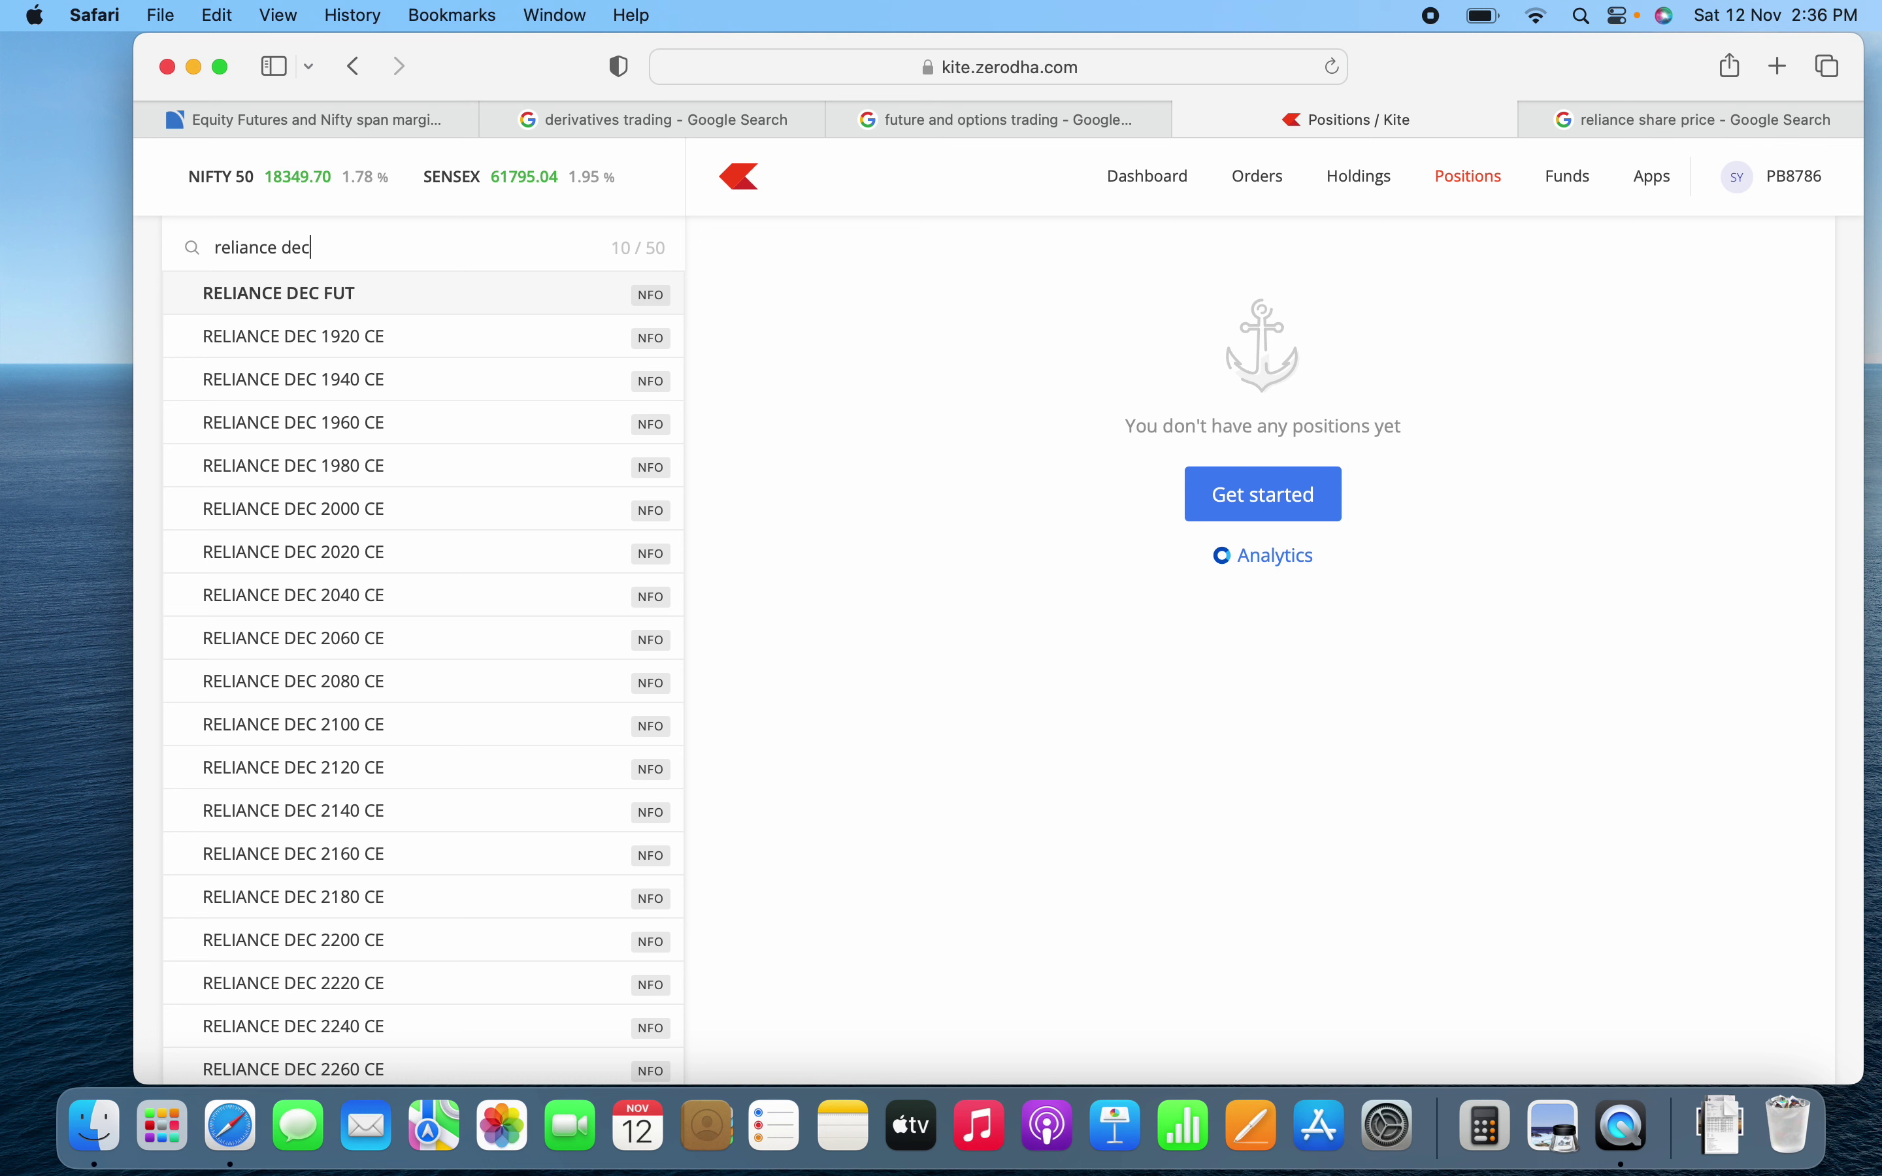
pyautogui.write('2600')
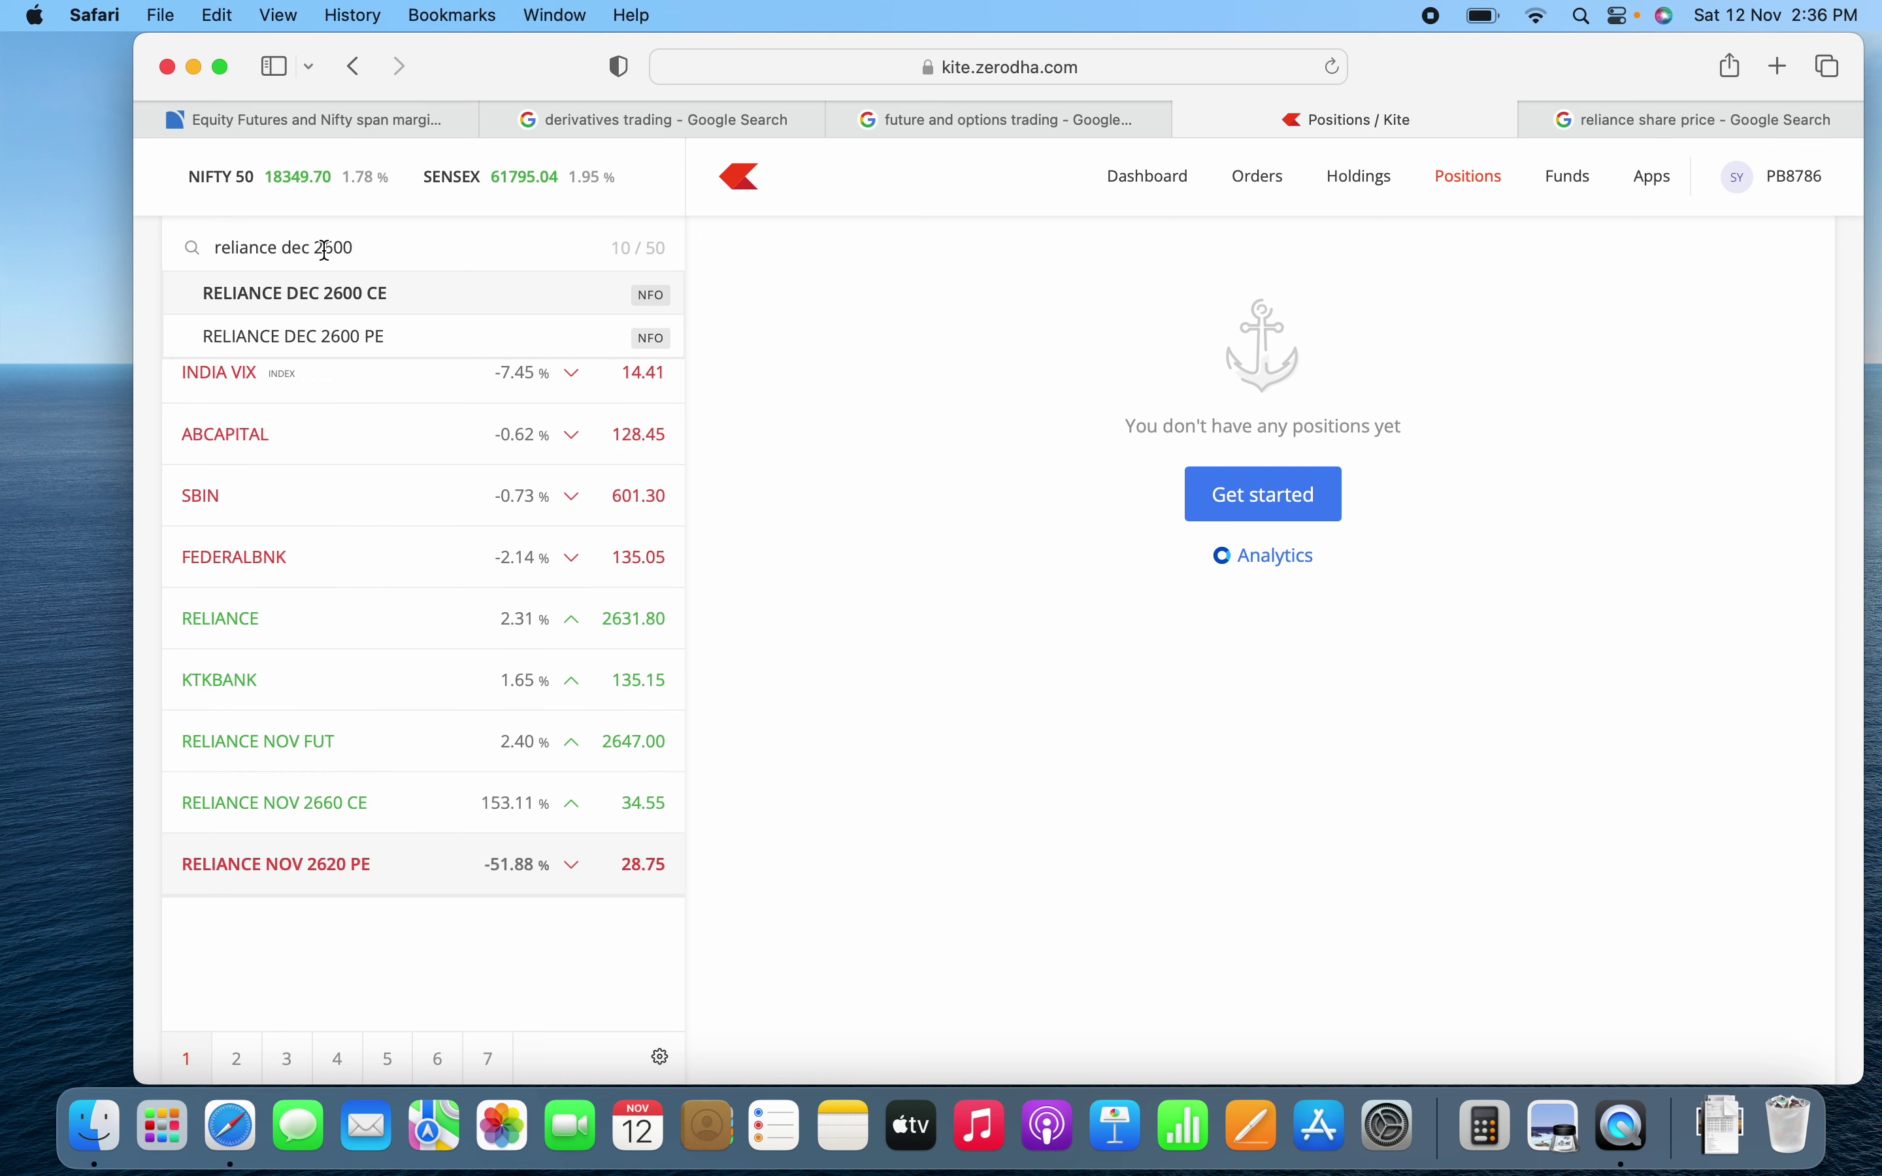
pyautogui.click(291, 340)
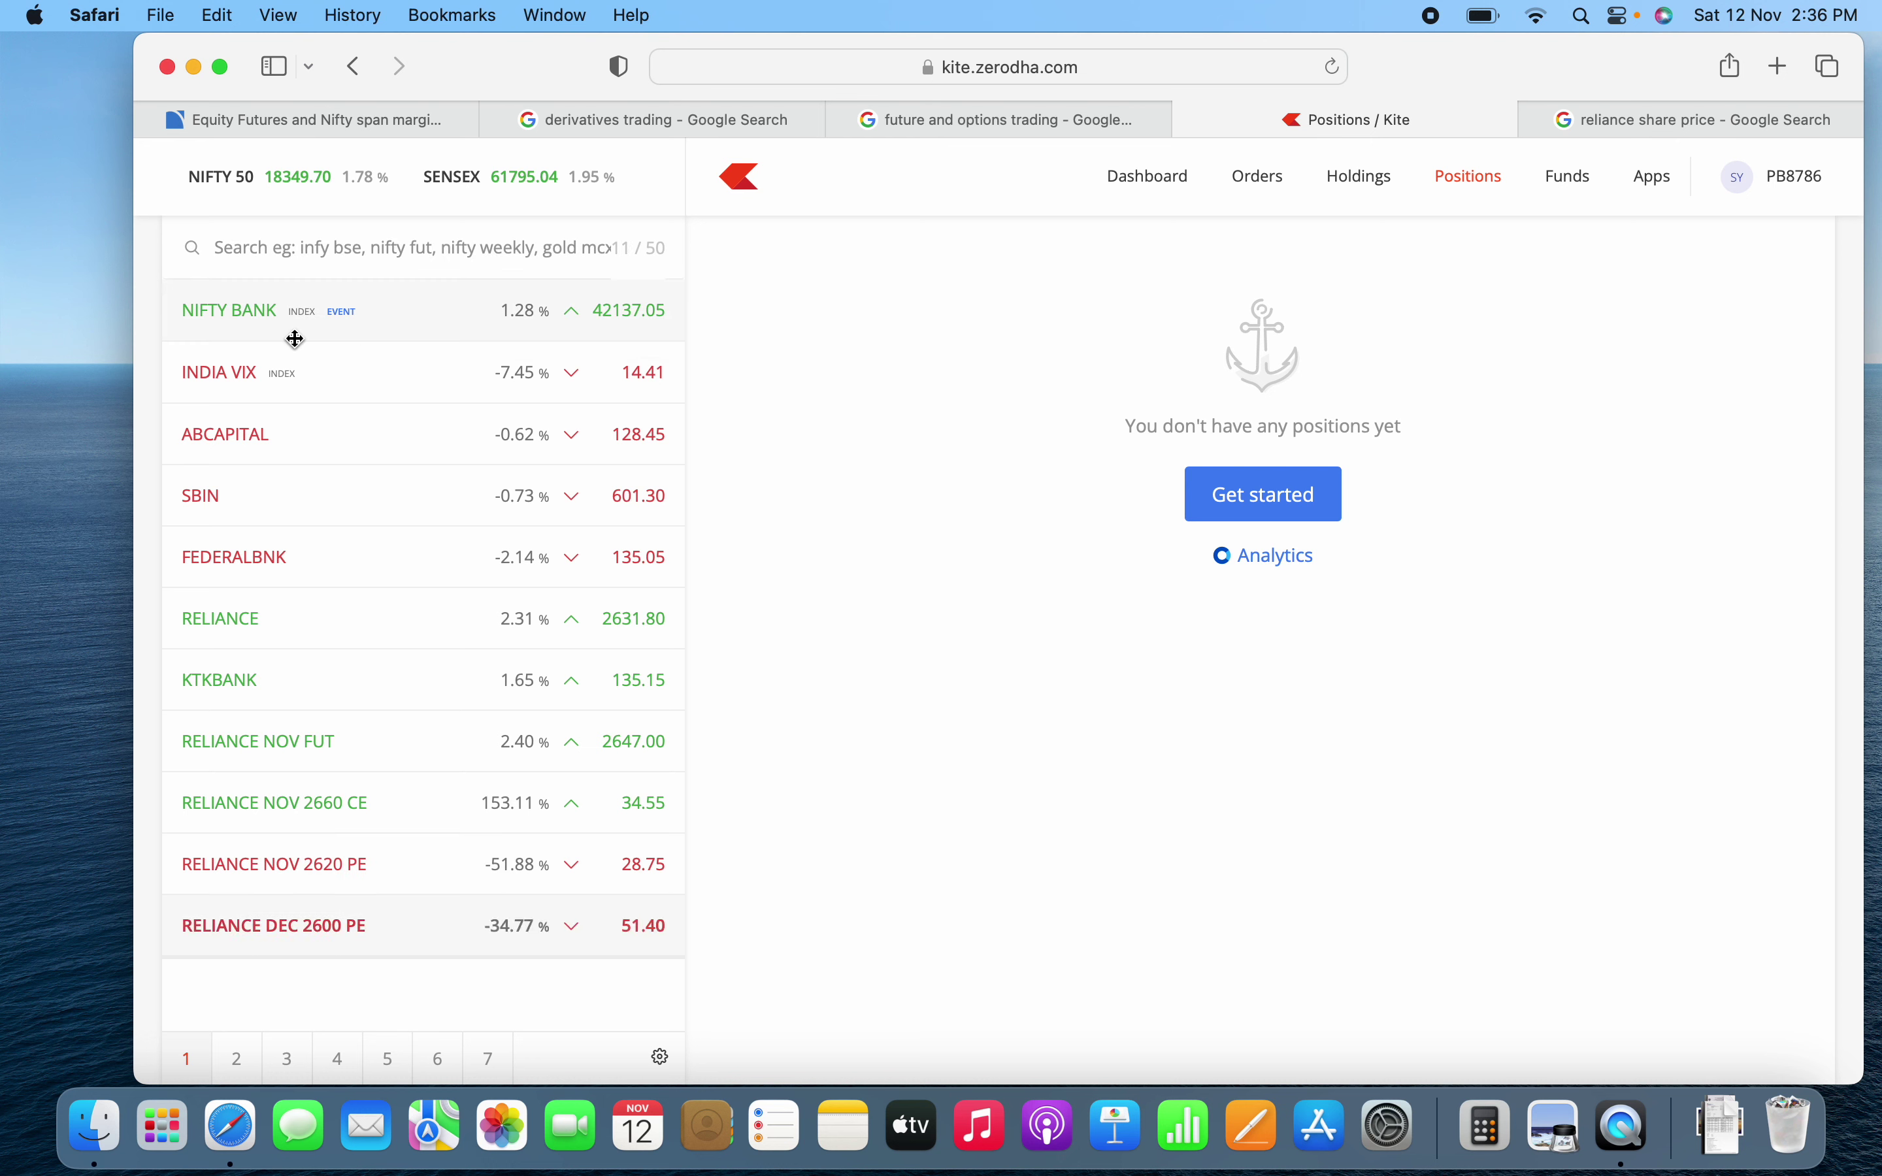
pyautogui.moveTo(614, 939)
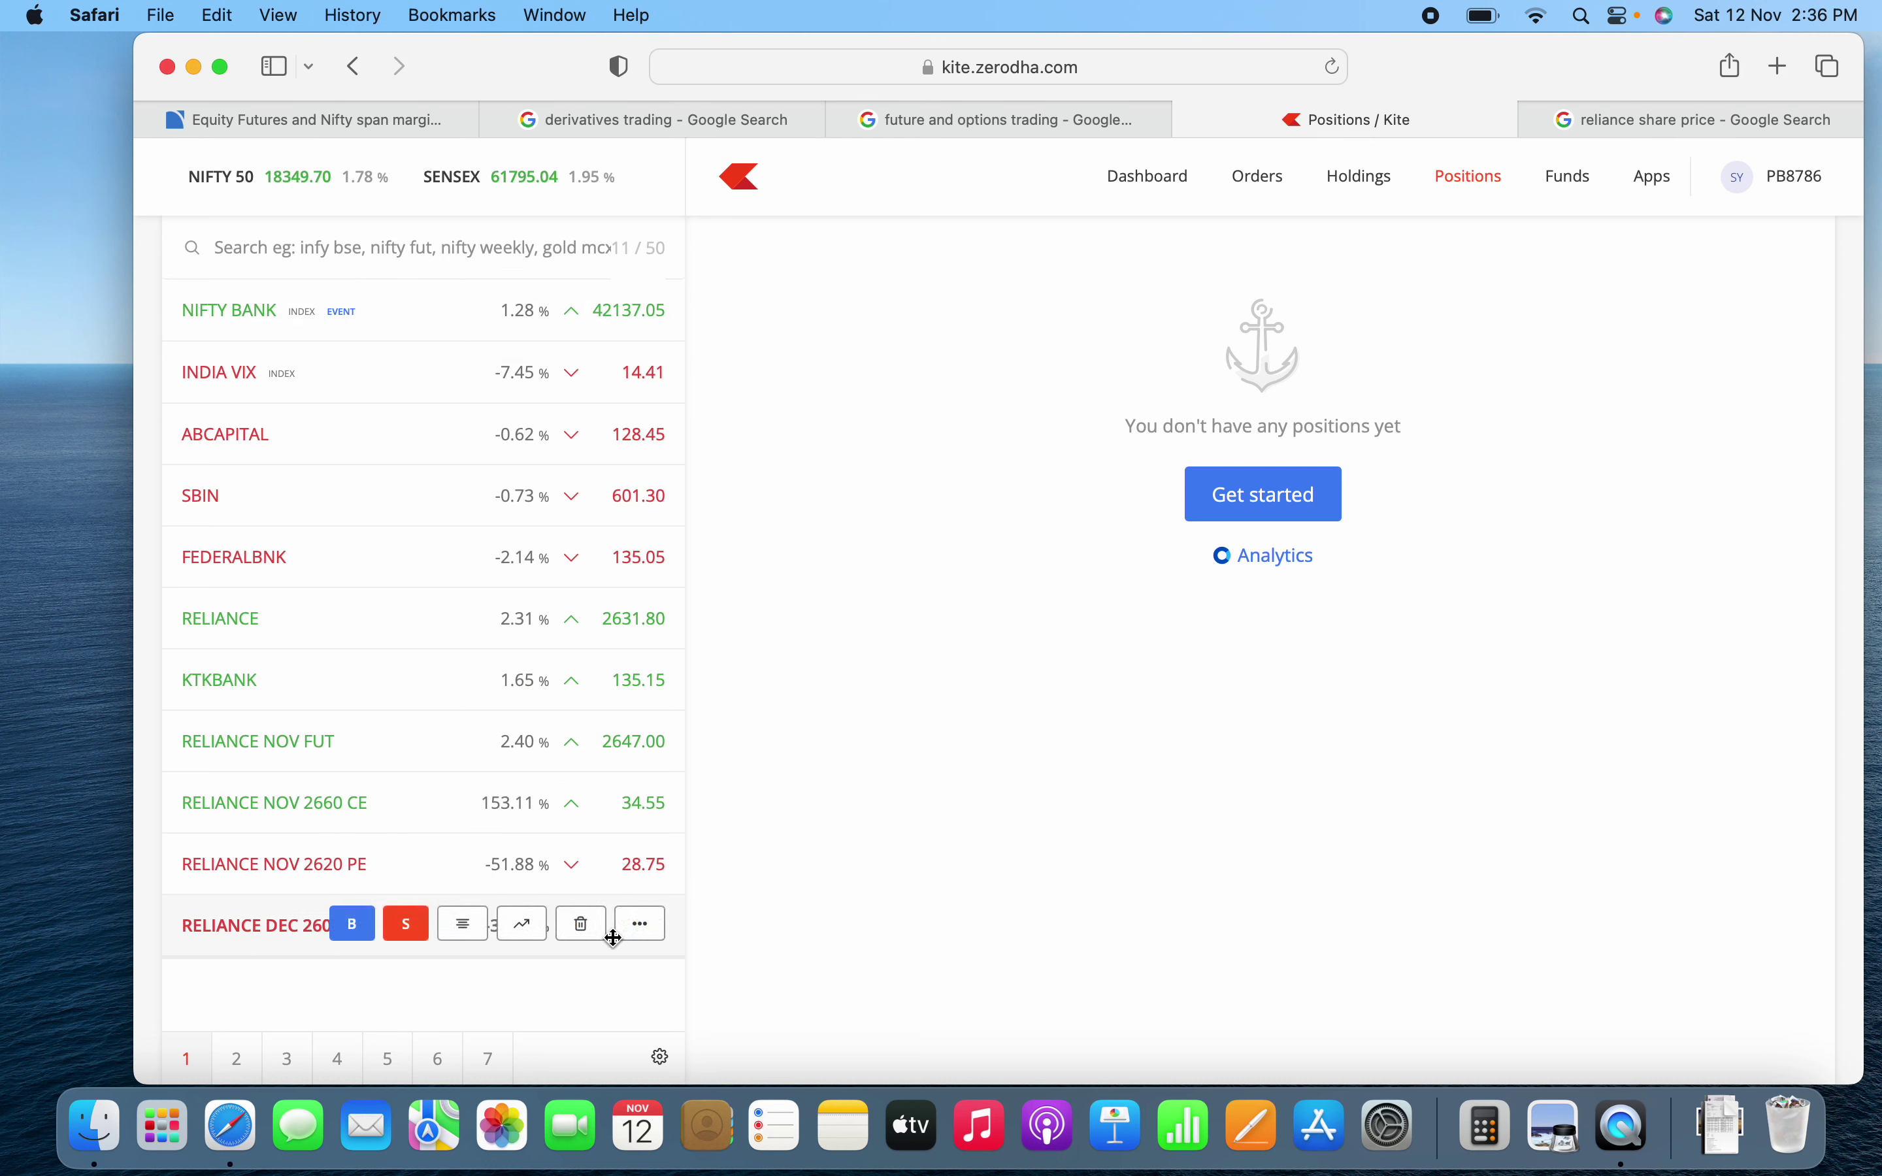
pyautogui.click(449, 926)
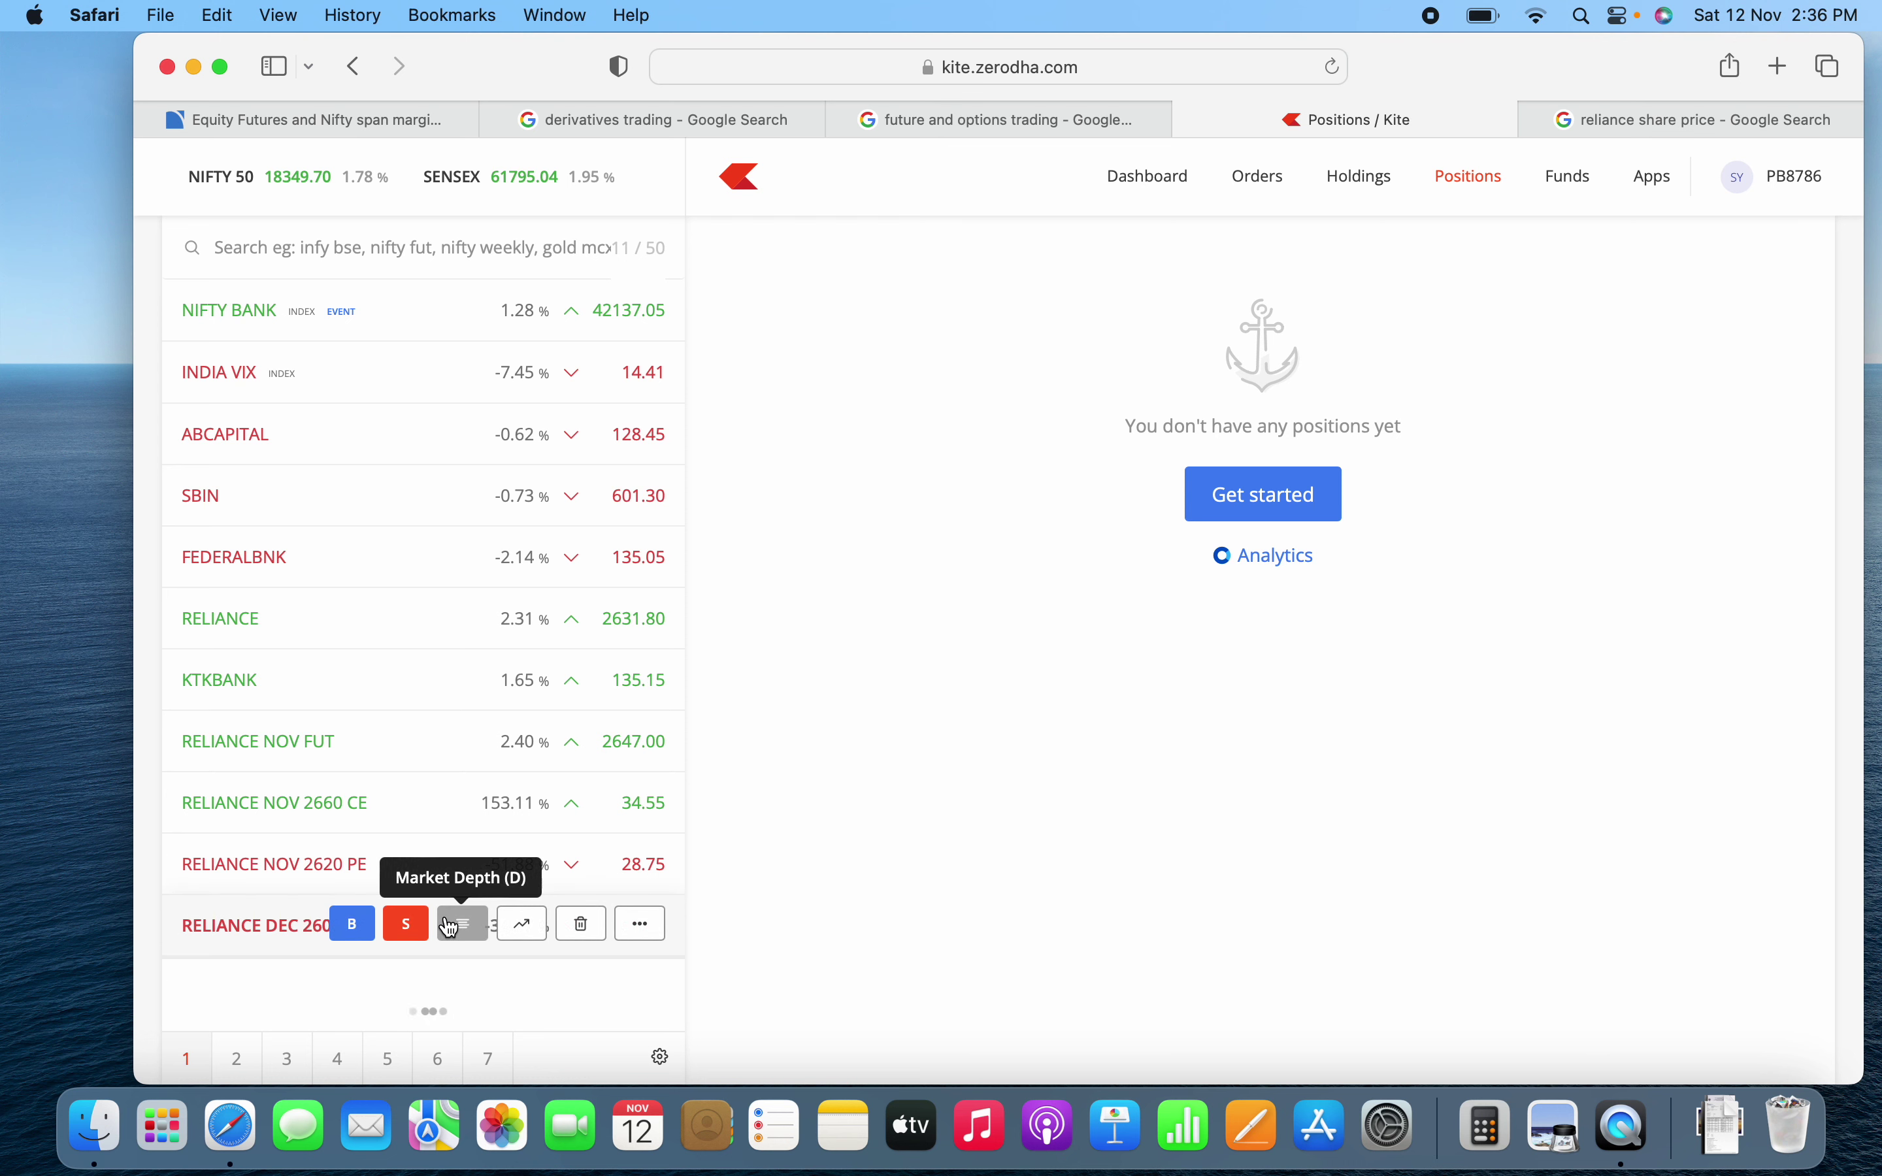
pyautogui.scroll(-5, 432, 995)
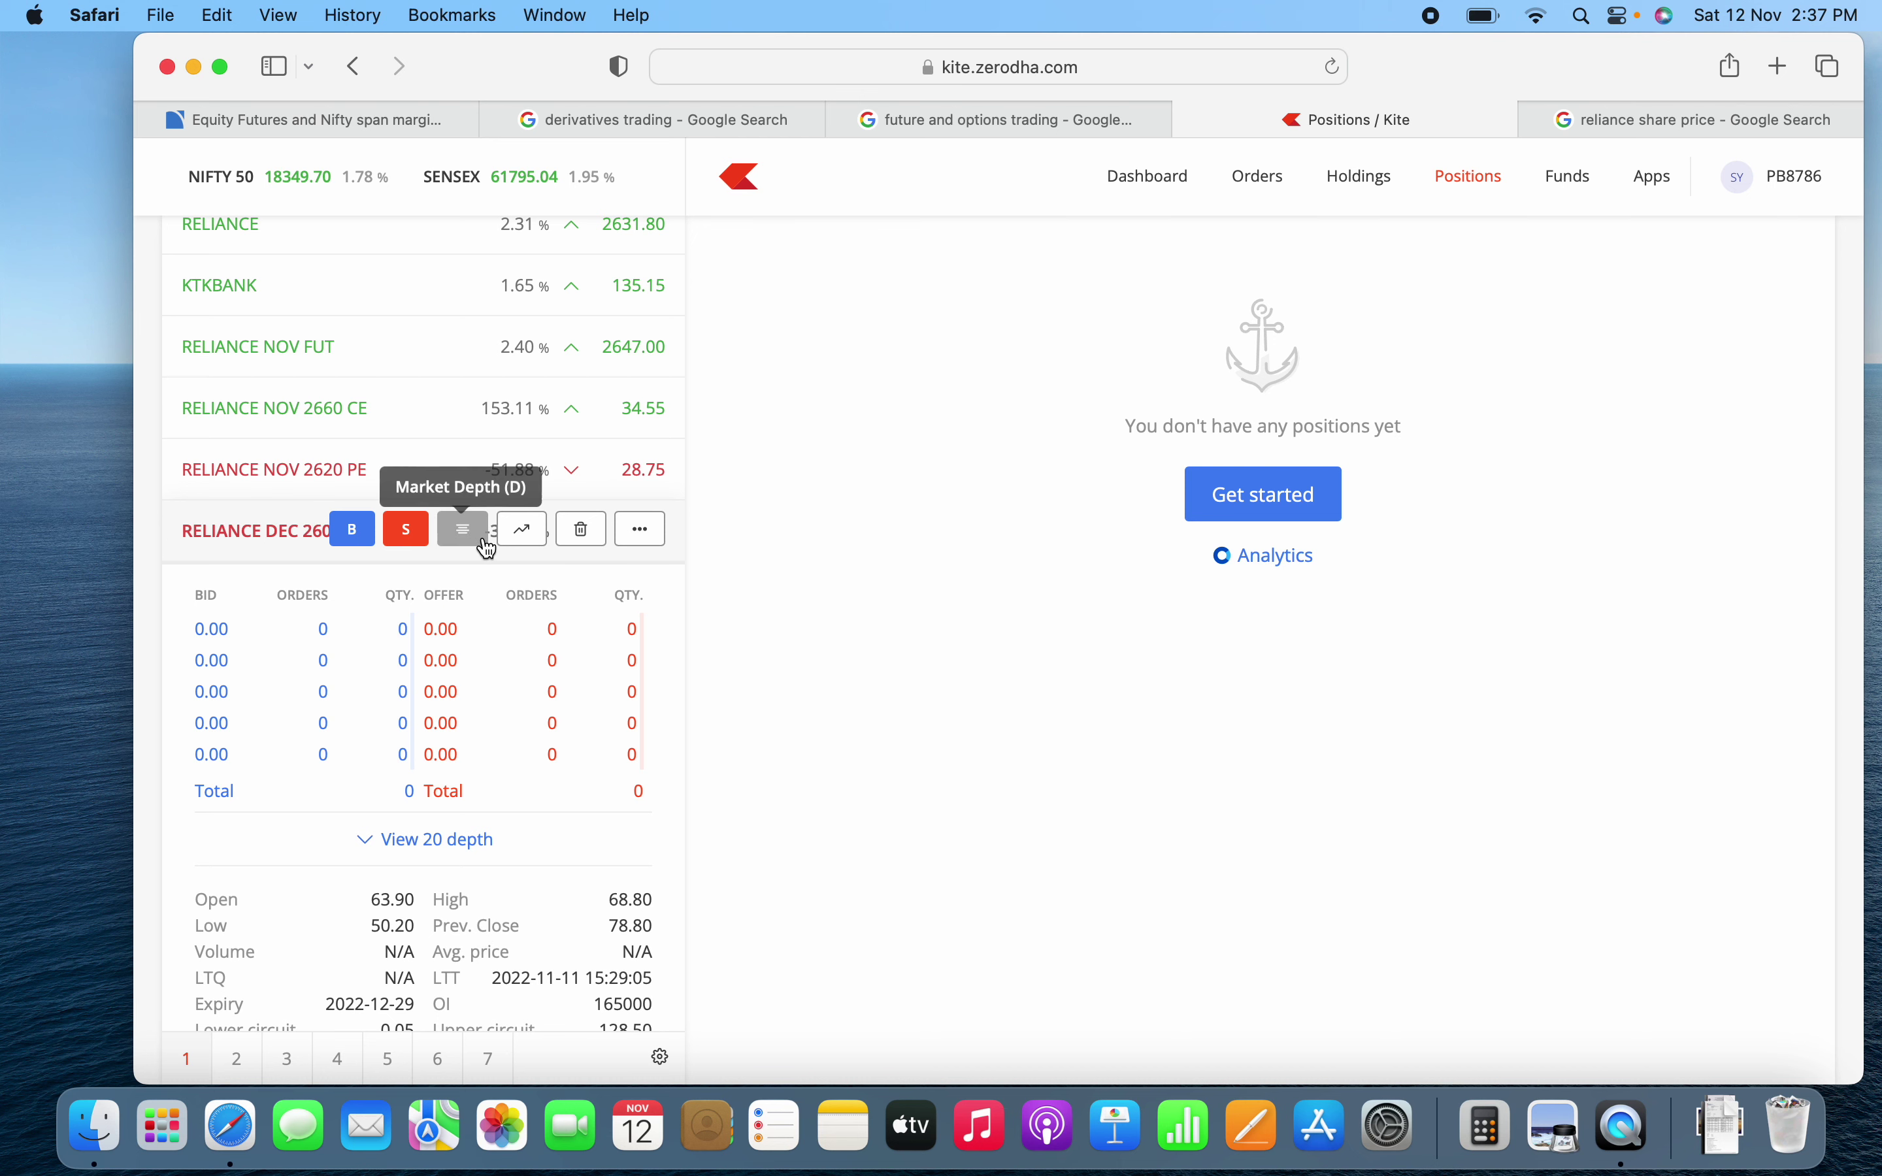
pyautogui.click(460, 531)
pyautogui.click(356, 248)
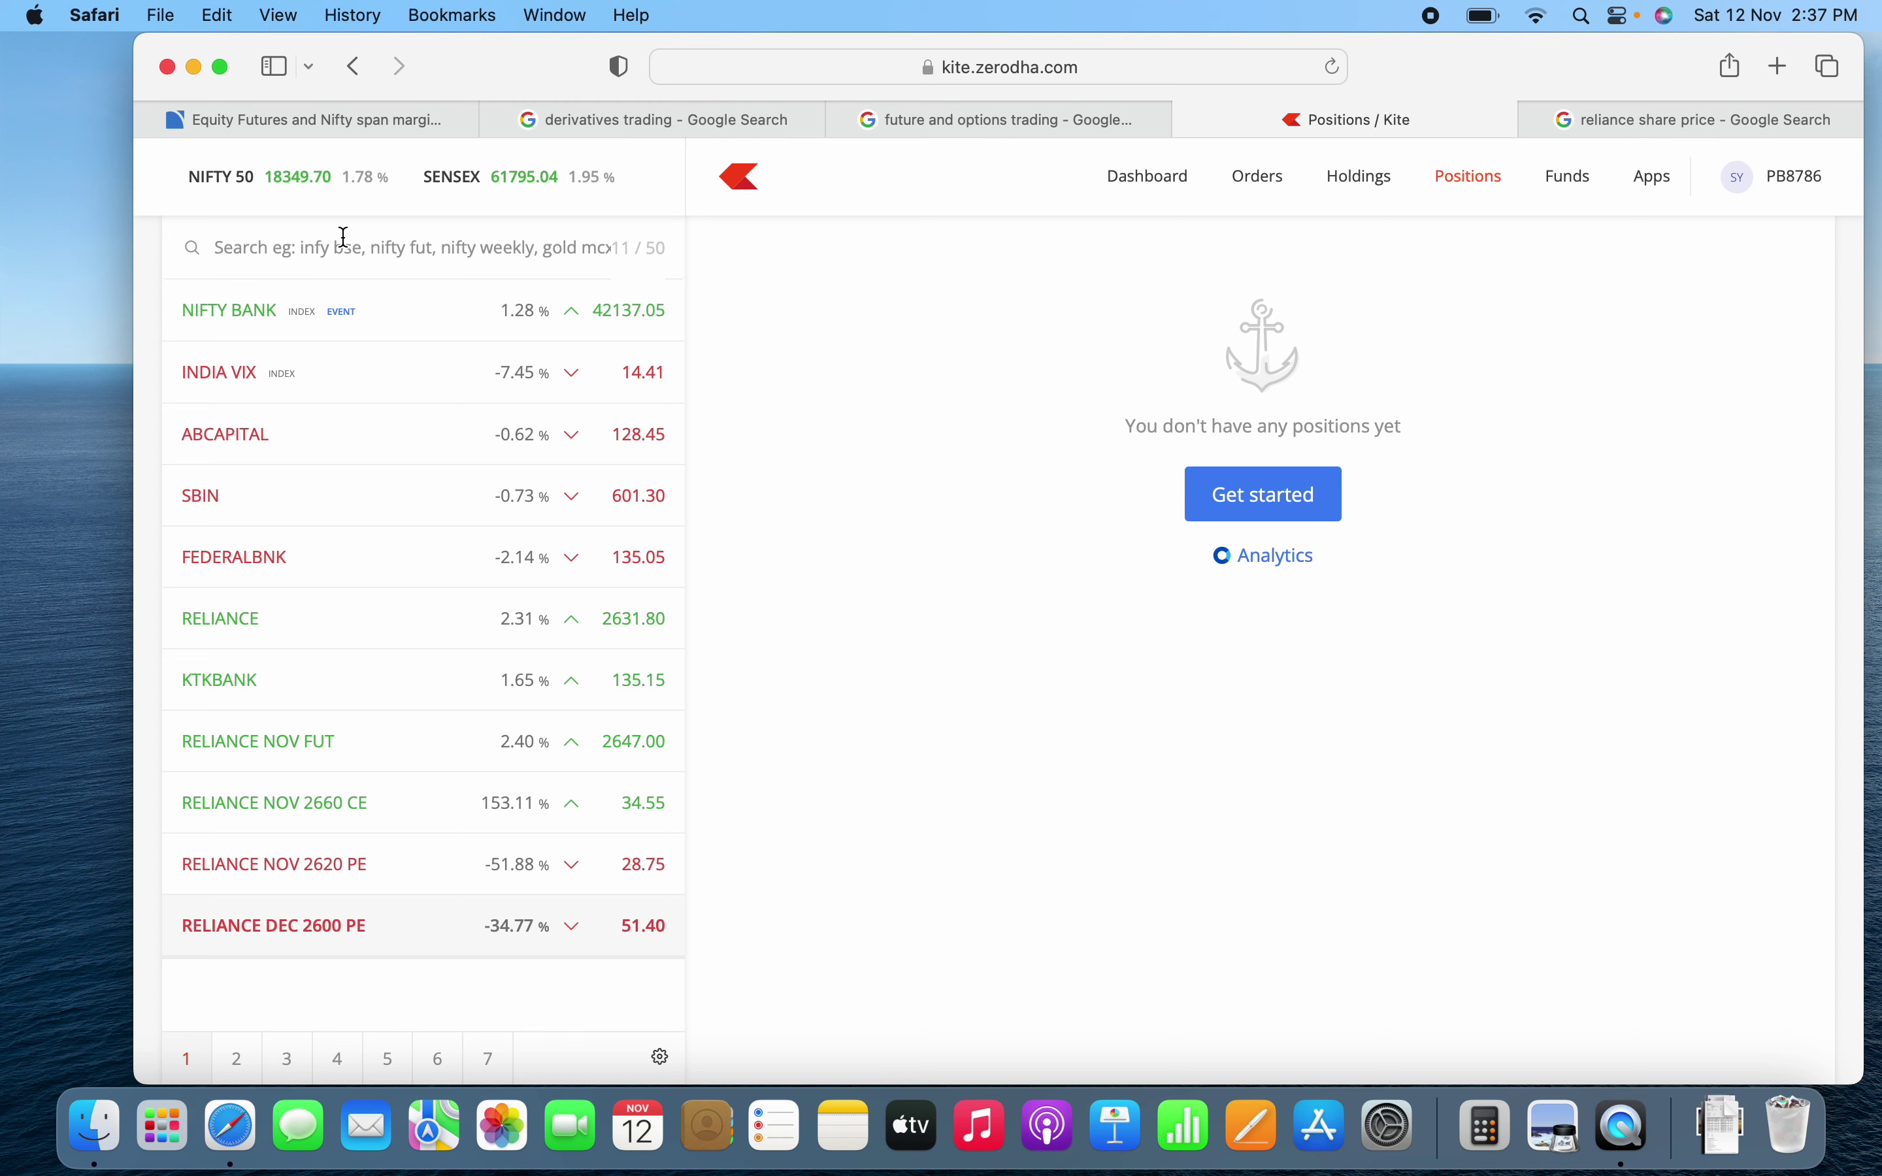
pyautogui.write('vix')
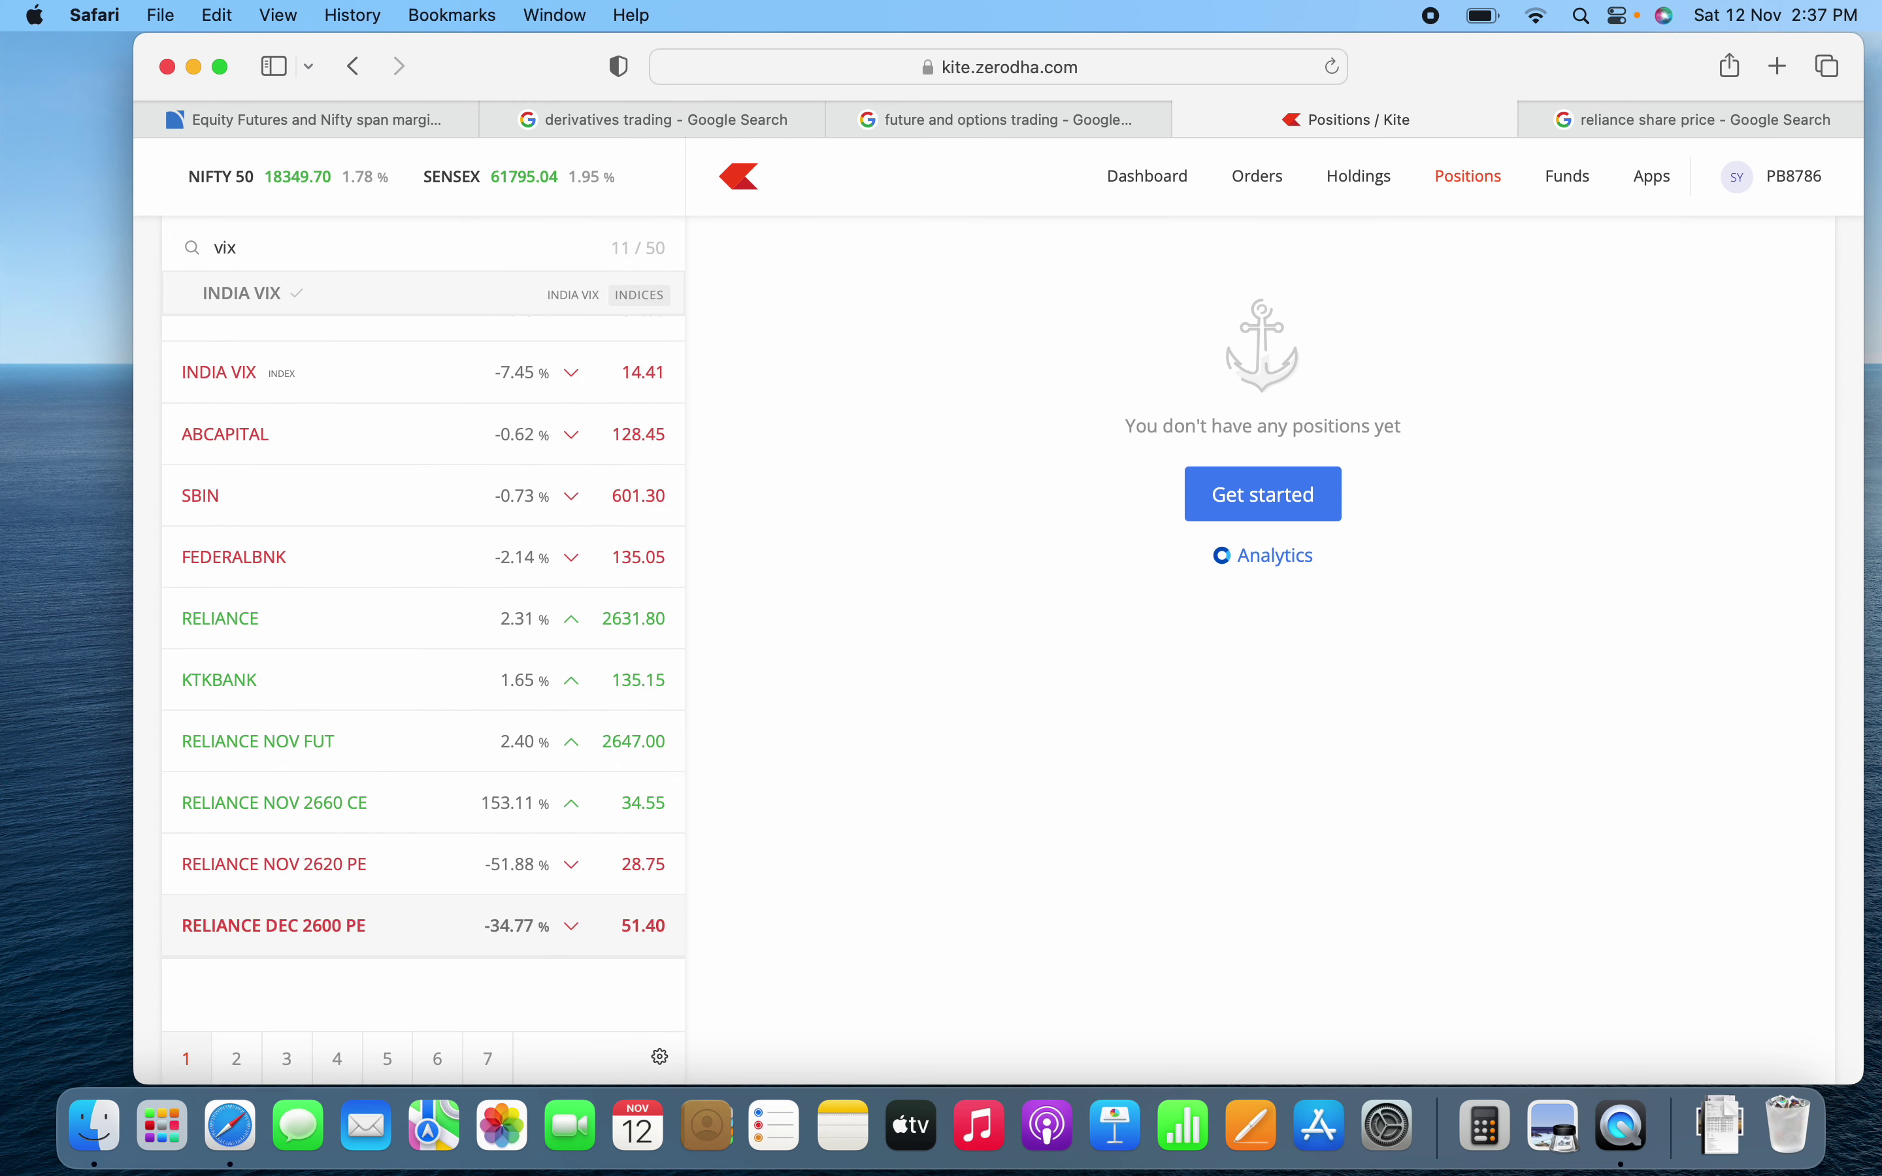
pyautogui.press('Return')
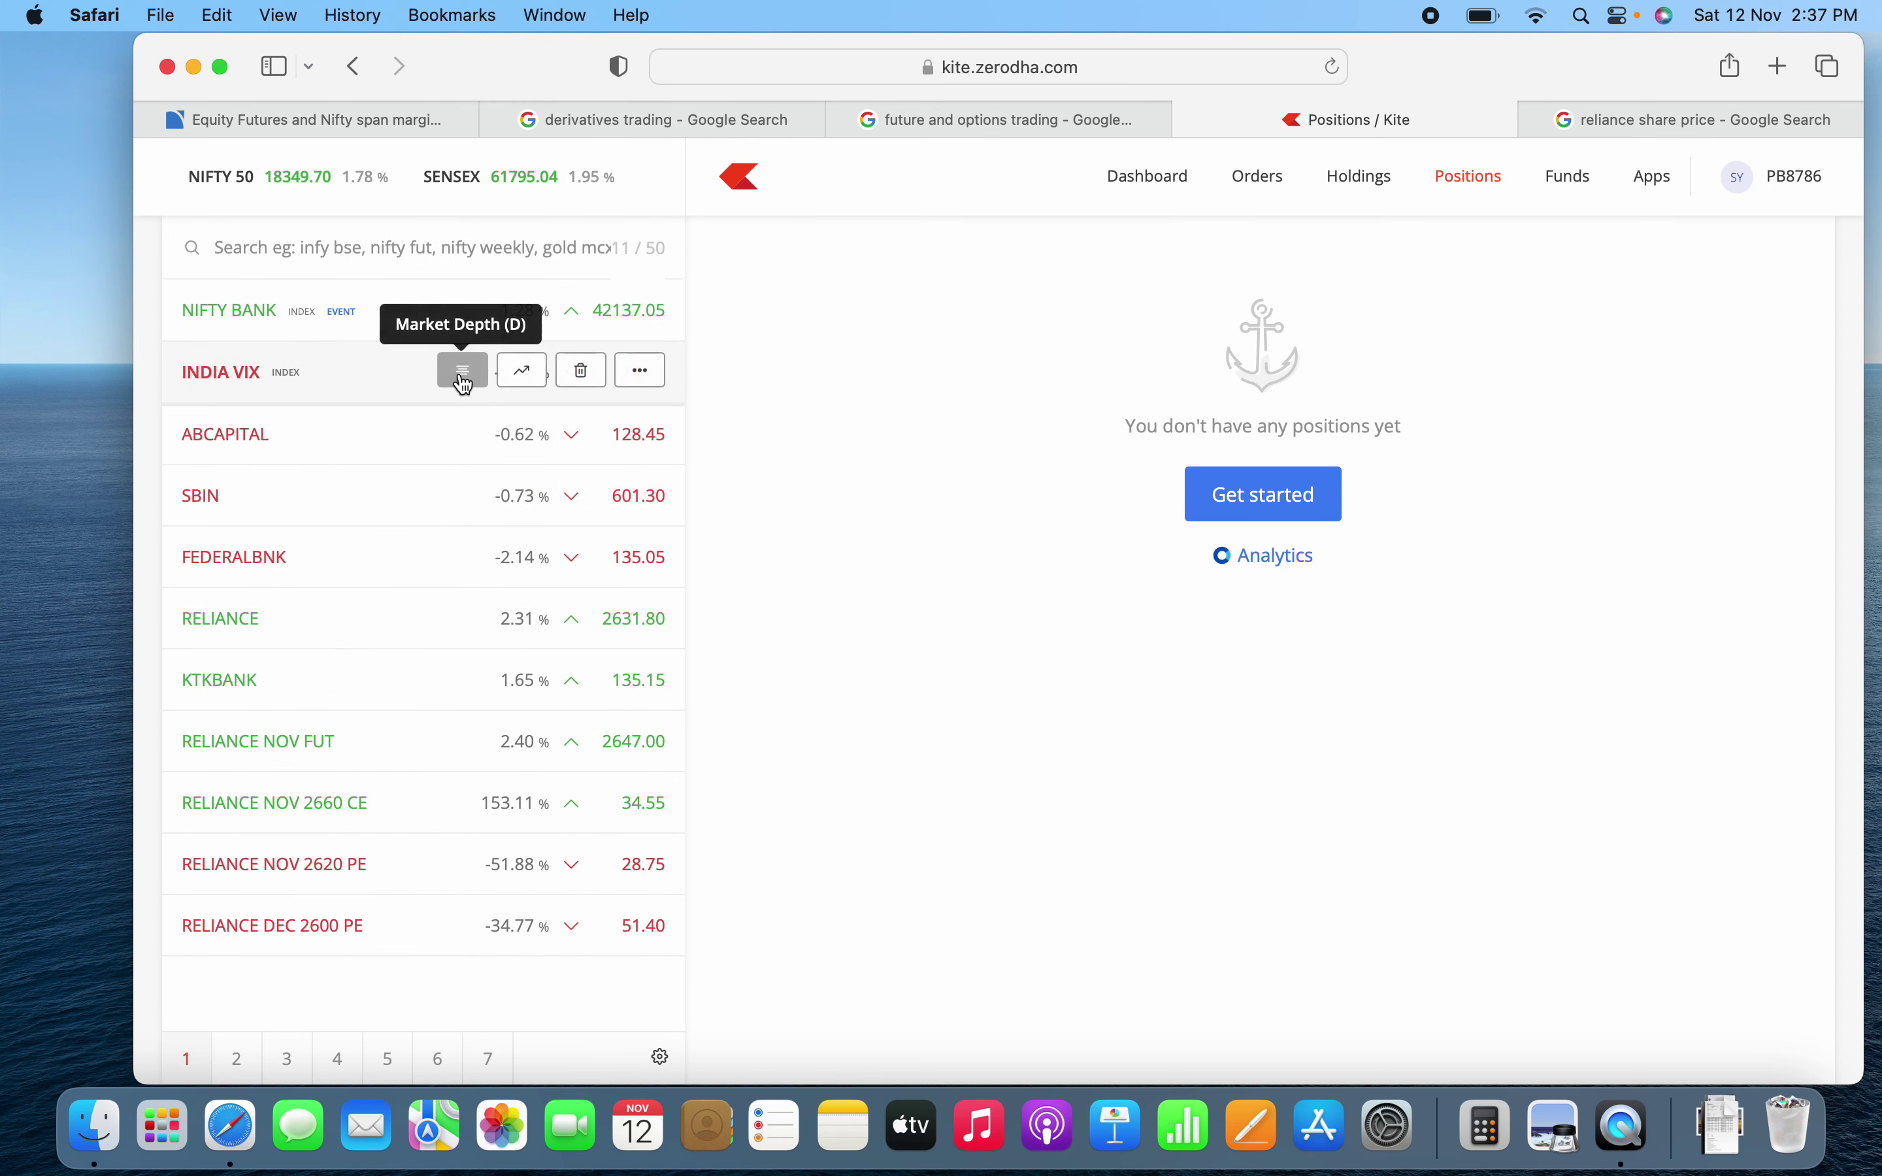
pyautogui.click(465, 381)
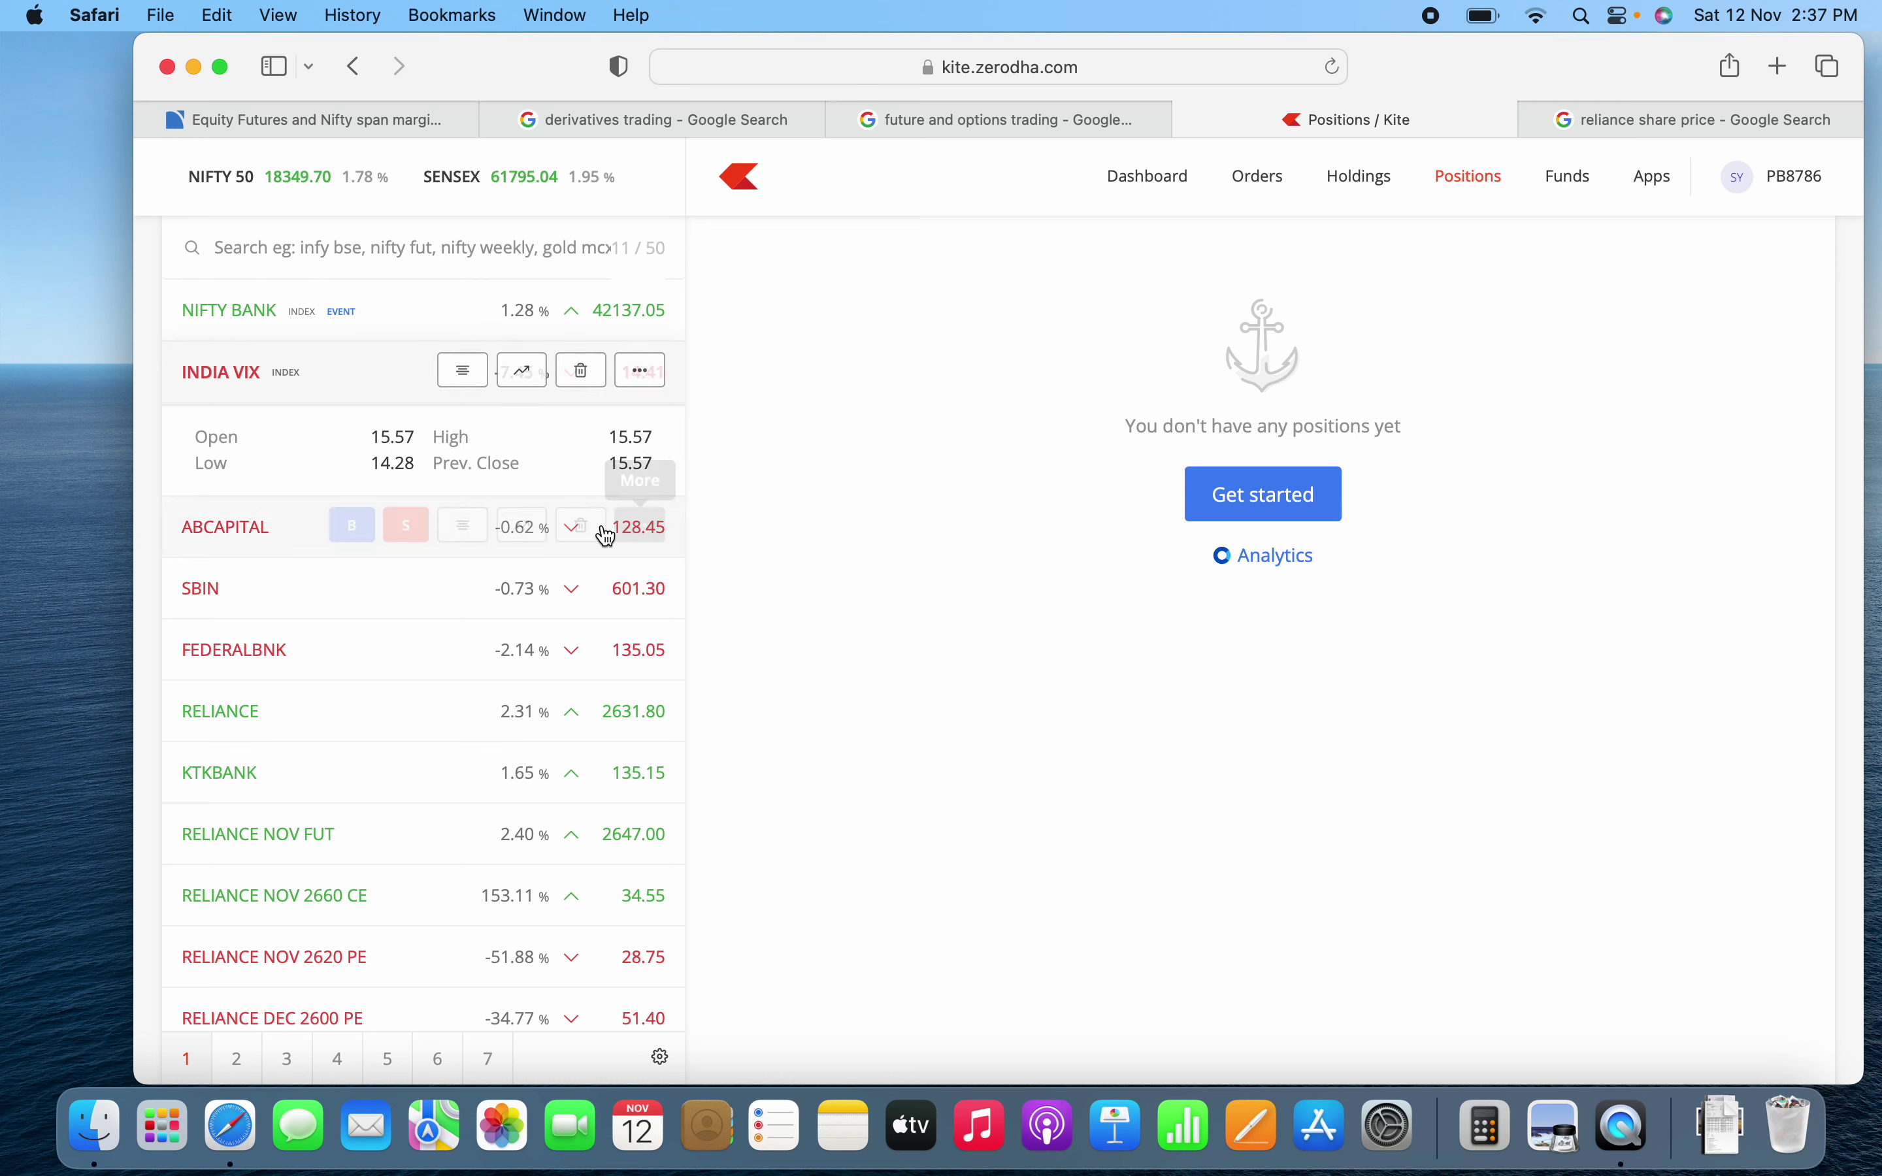
pyautogui.click(463, 372)
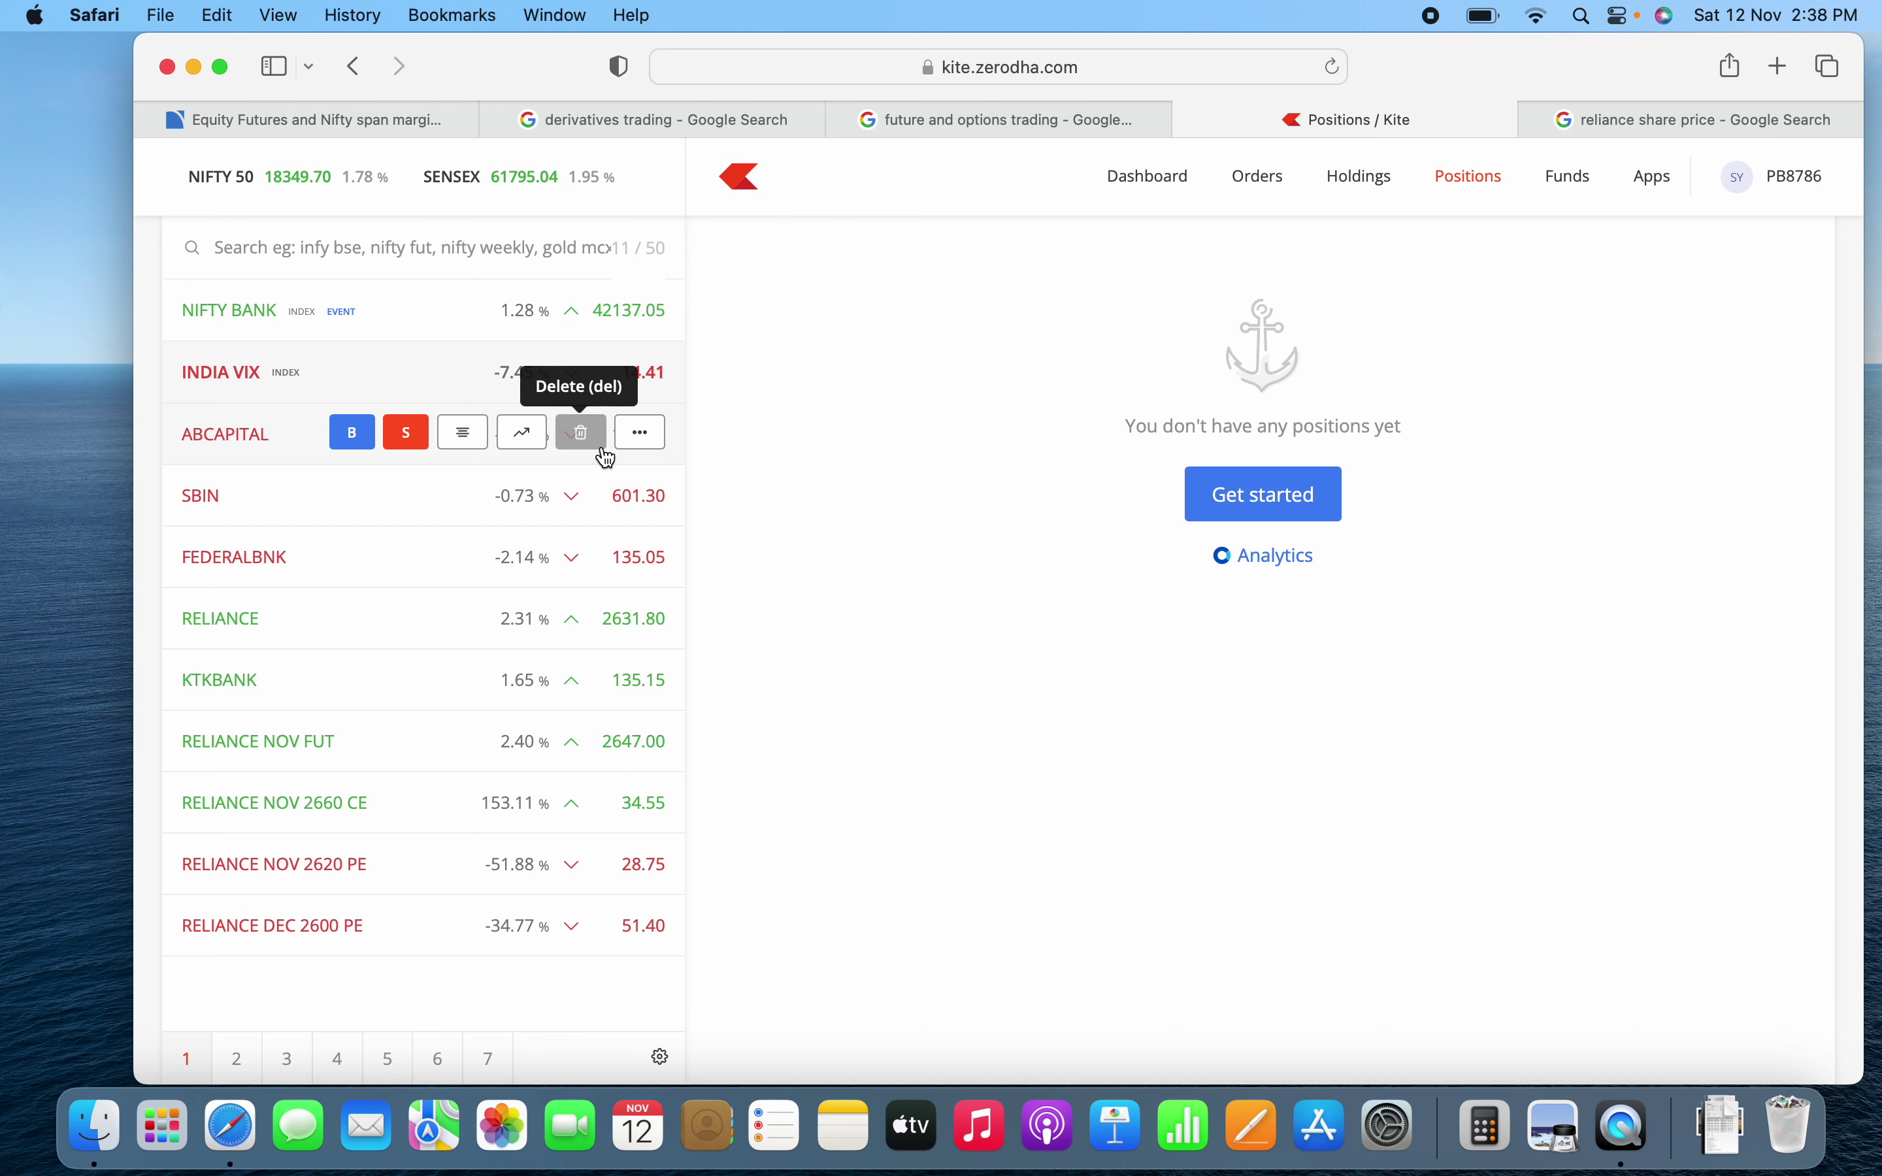
# - Google 'vix share price' in a new tab, view its 5Y chart, then return to Kite Positions
pyautogui.click(1781, 70)
pyautogui.write('c')
pyautogui.press('BackSpace')
pyautogui.write('vix')
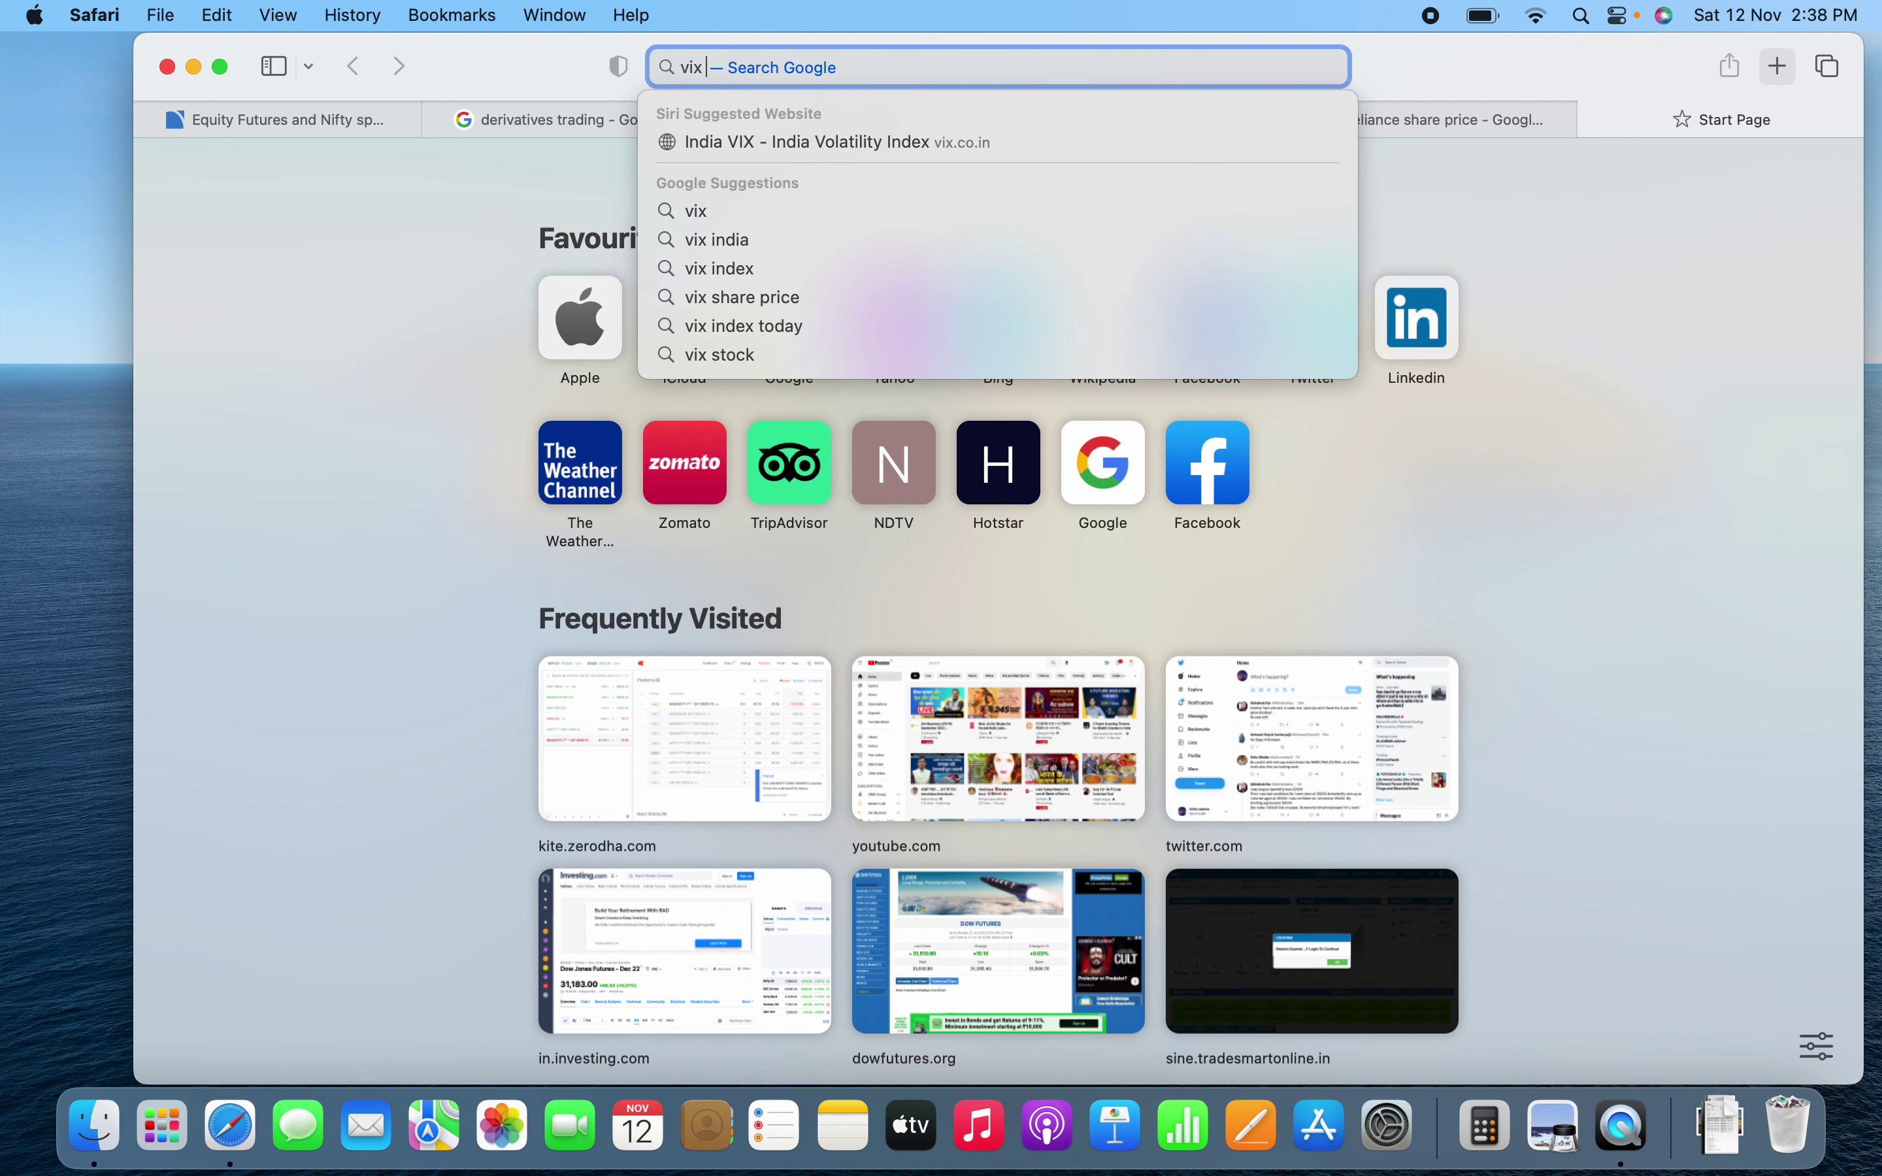
pyautogui.press('Down')
pyautogui.press('Down')
pyautogui.press('Down')
pyautogui.press('Down')
pyautogui.press('Down')
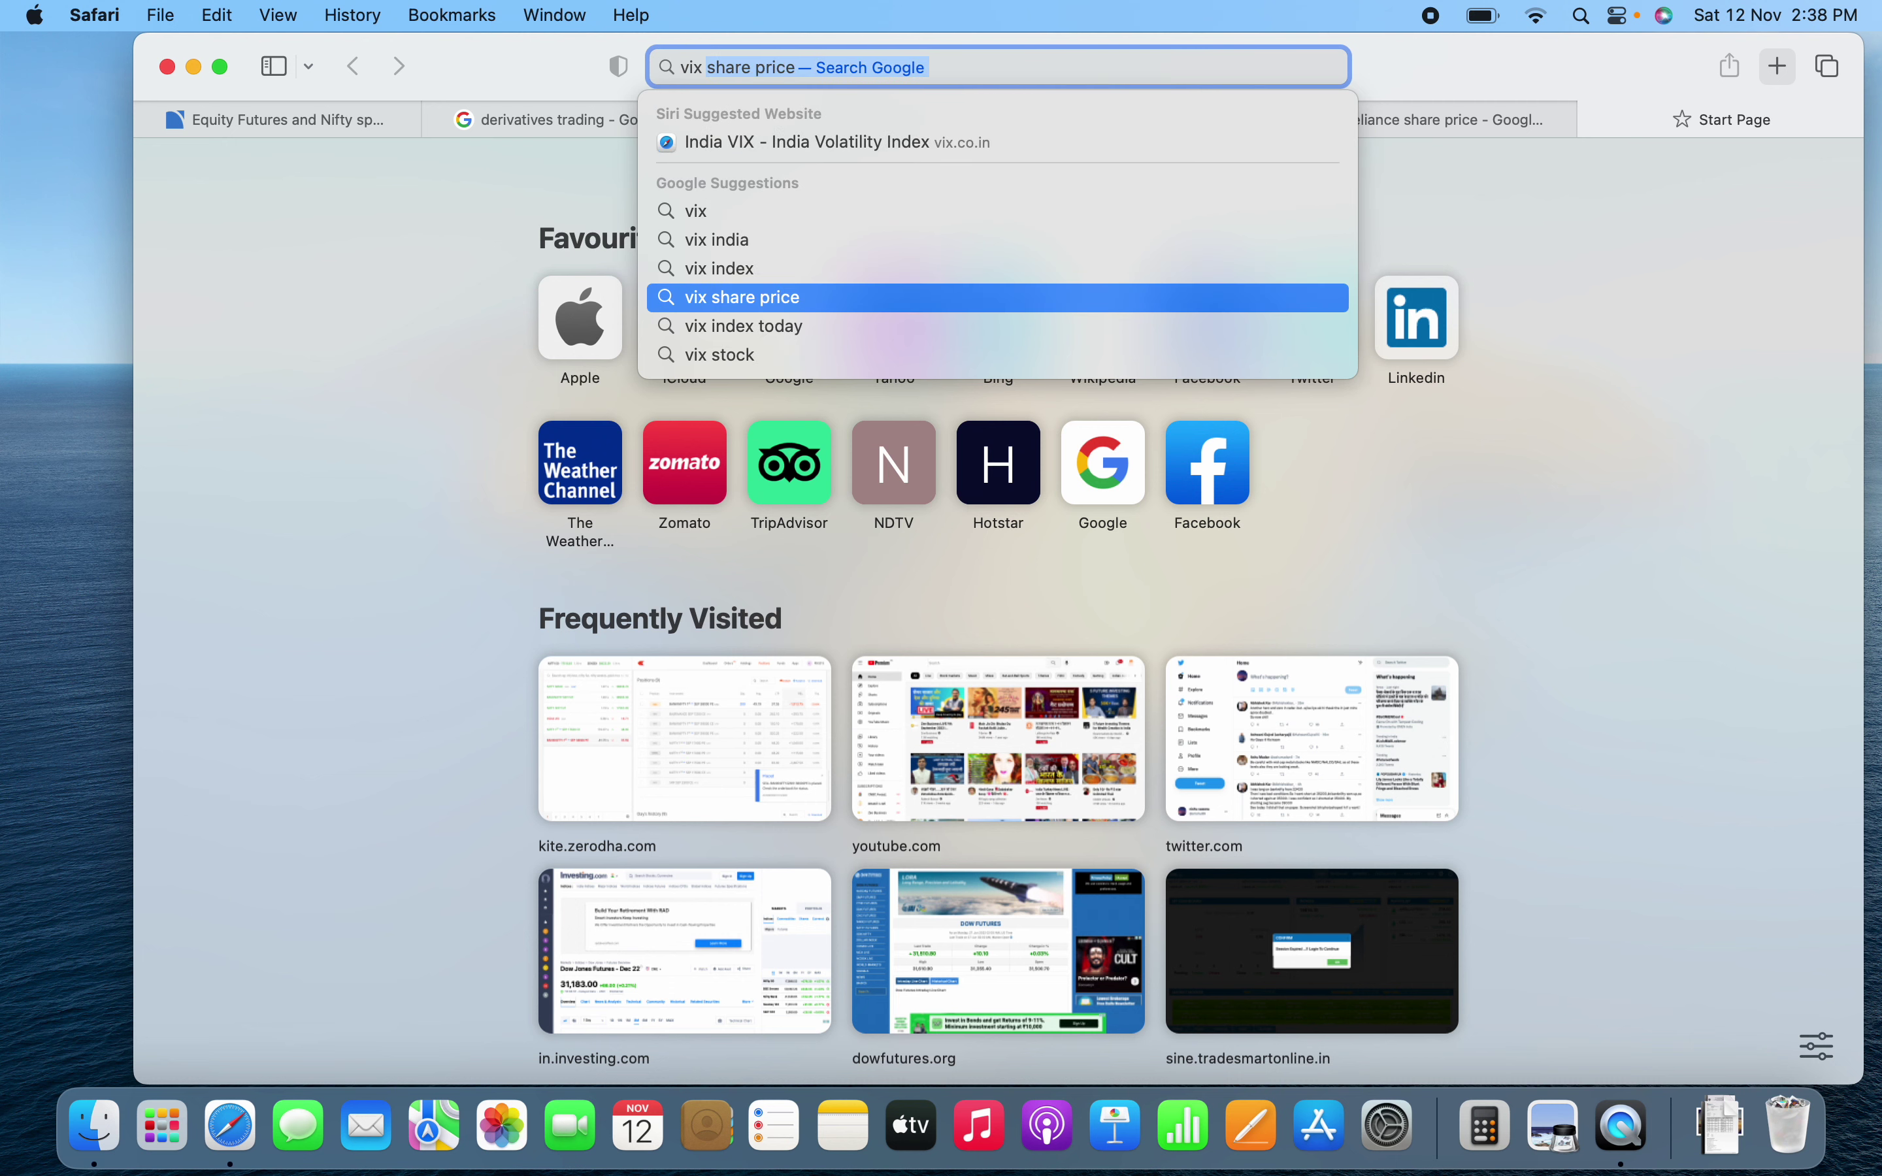
pyautogui.press('Return')
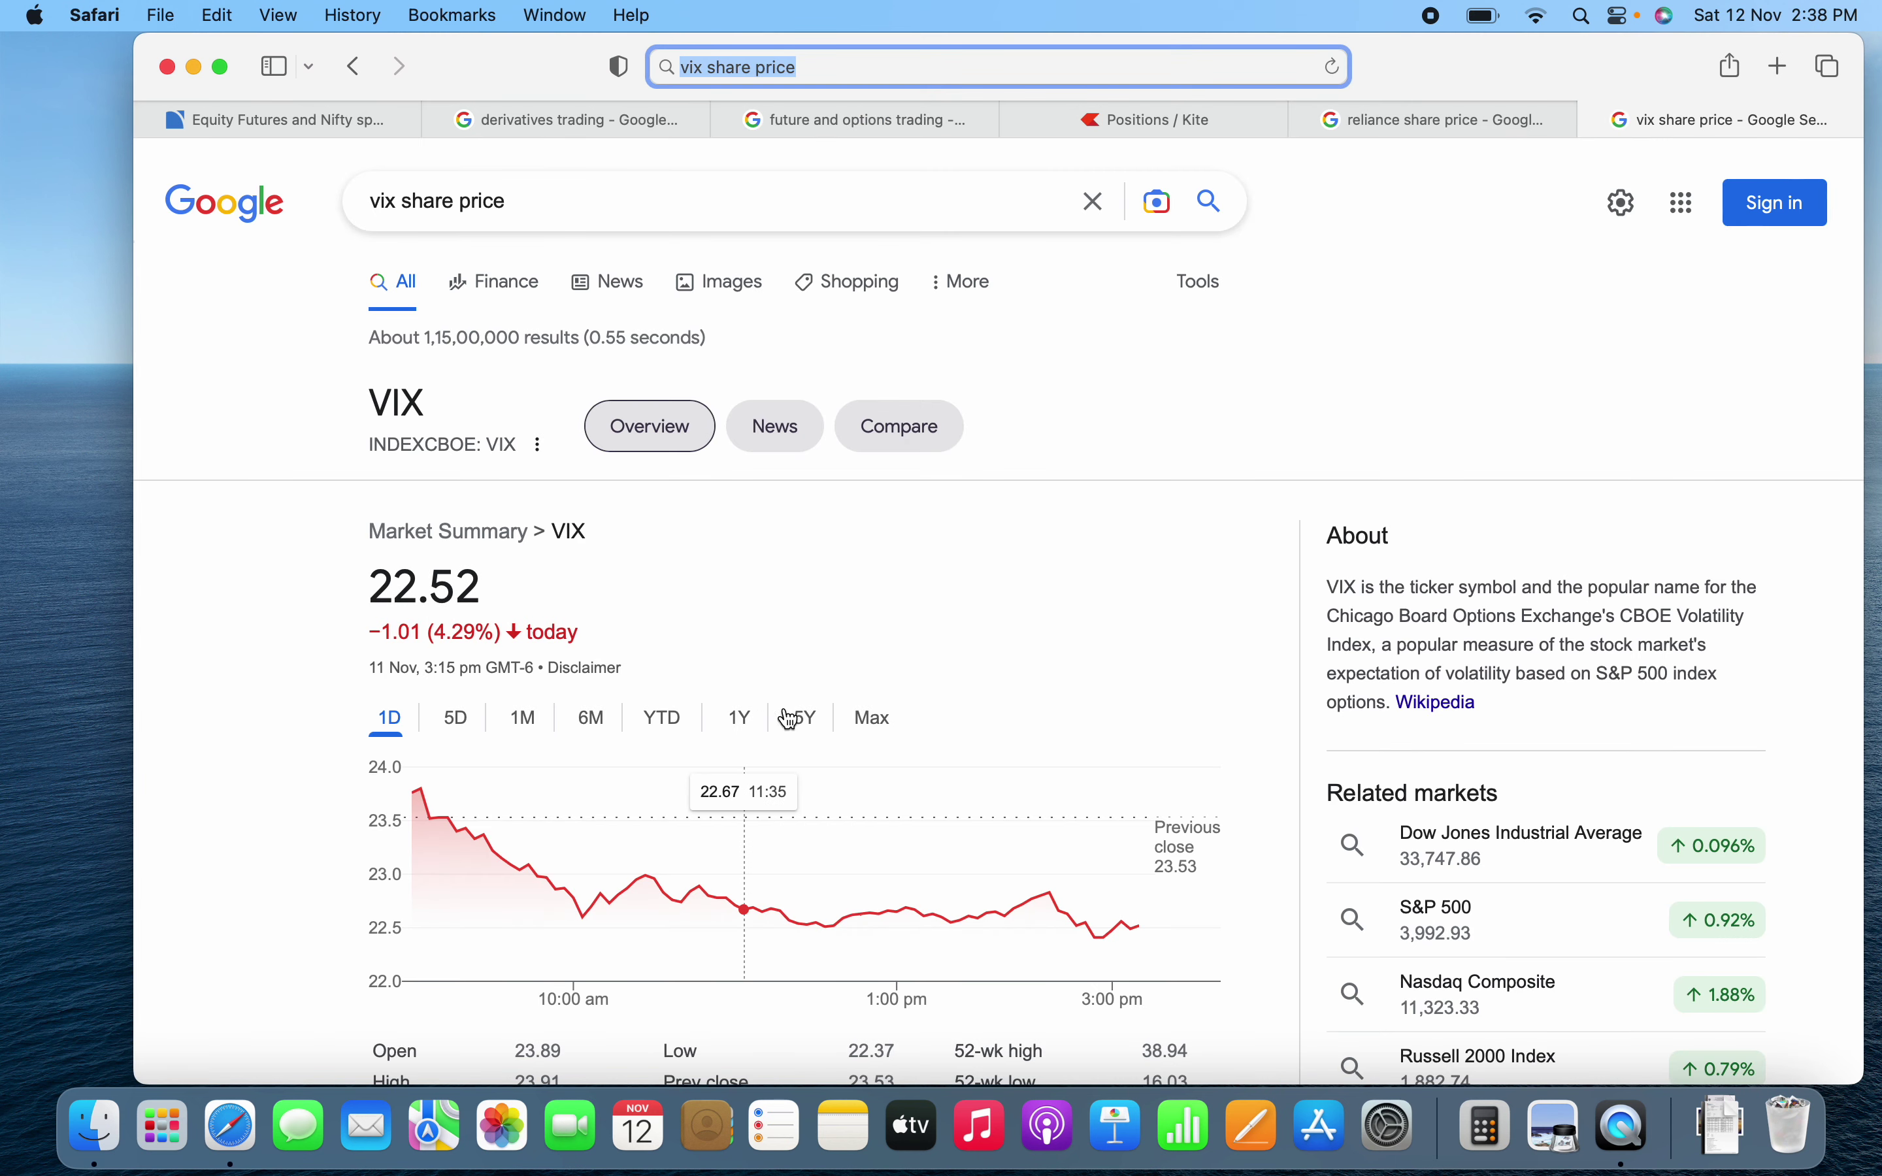
pyautogui.click(812, 712)
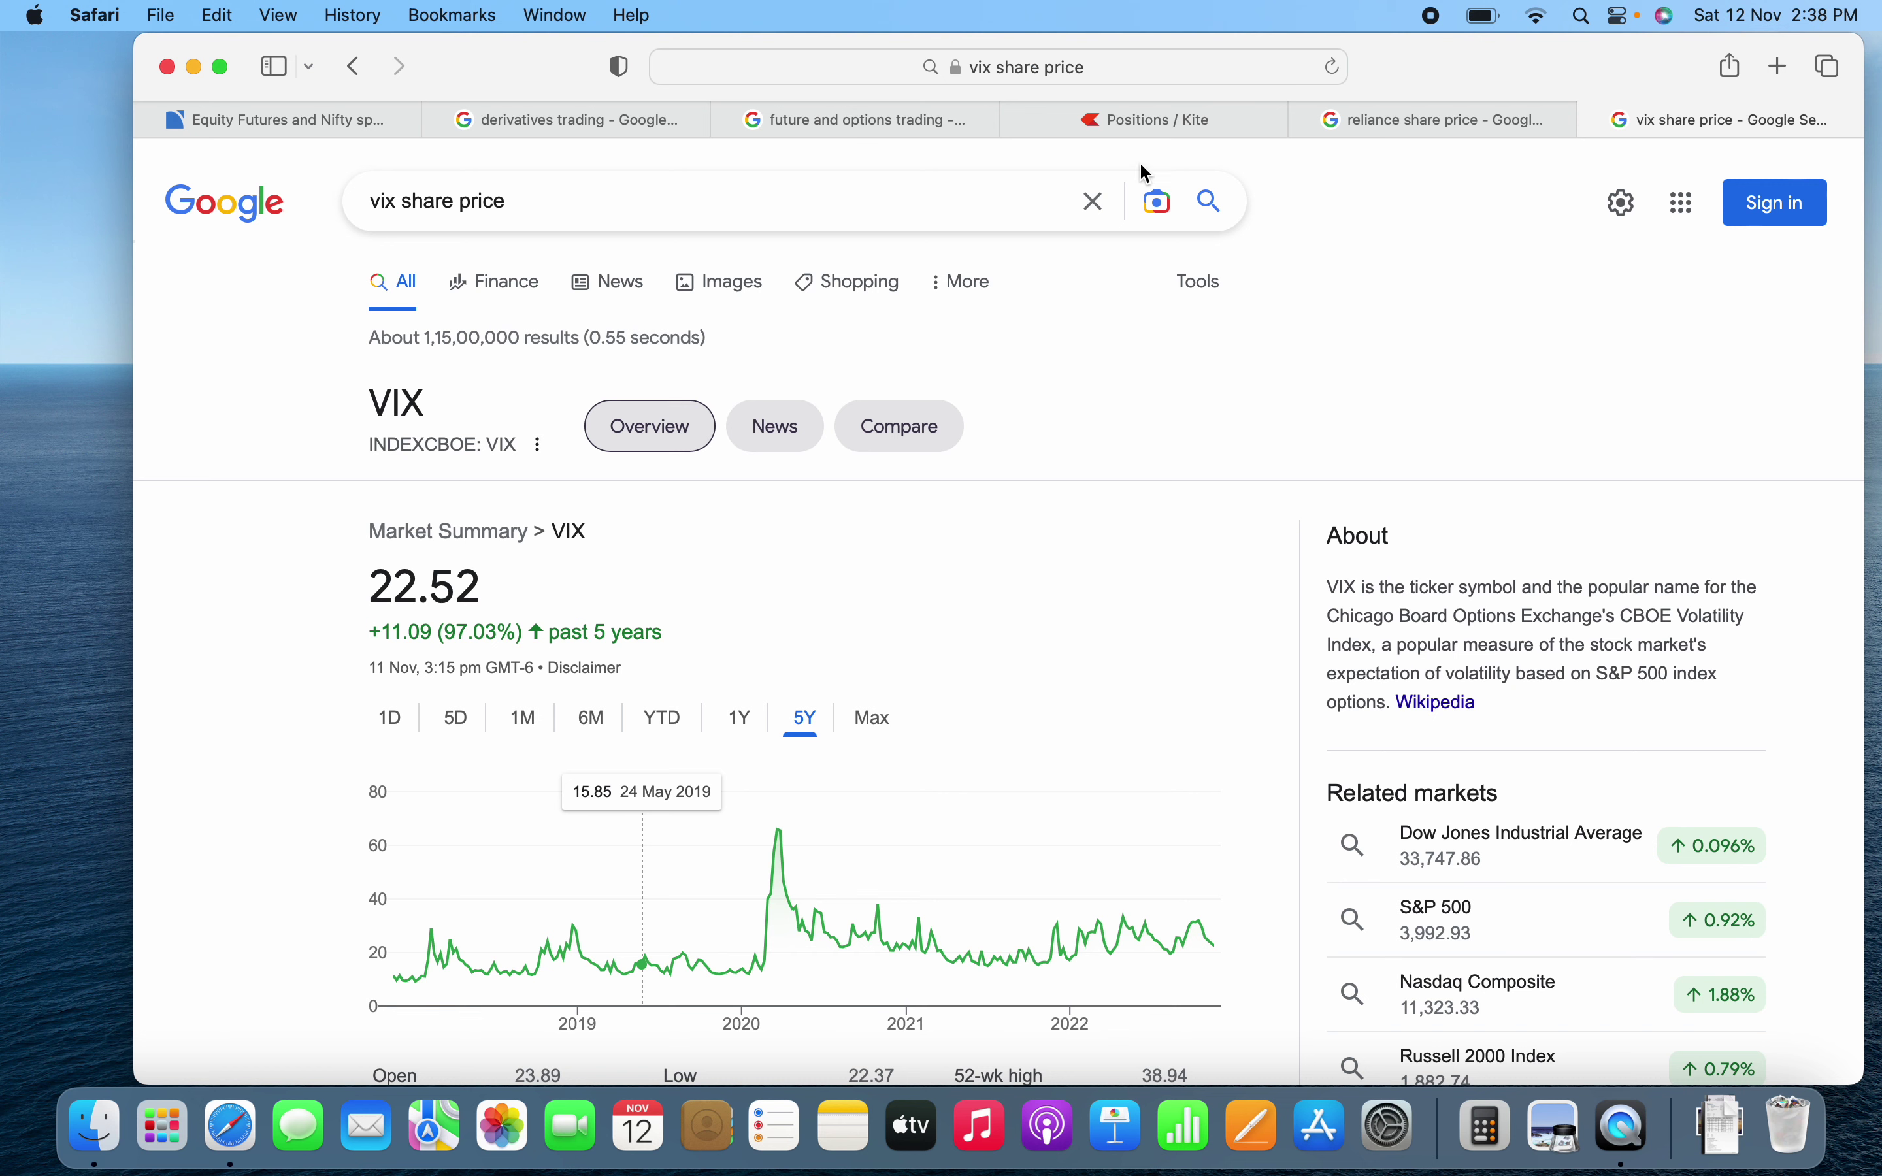
pyautogui.click(1138, 121)
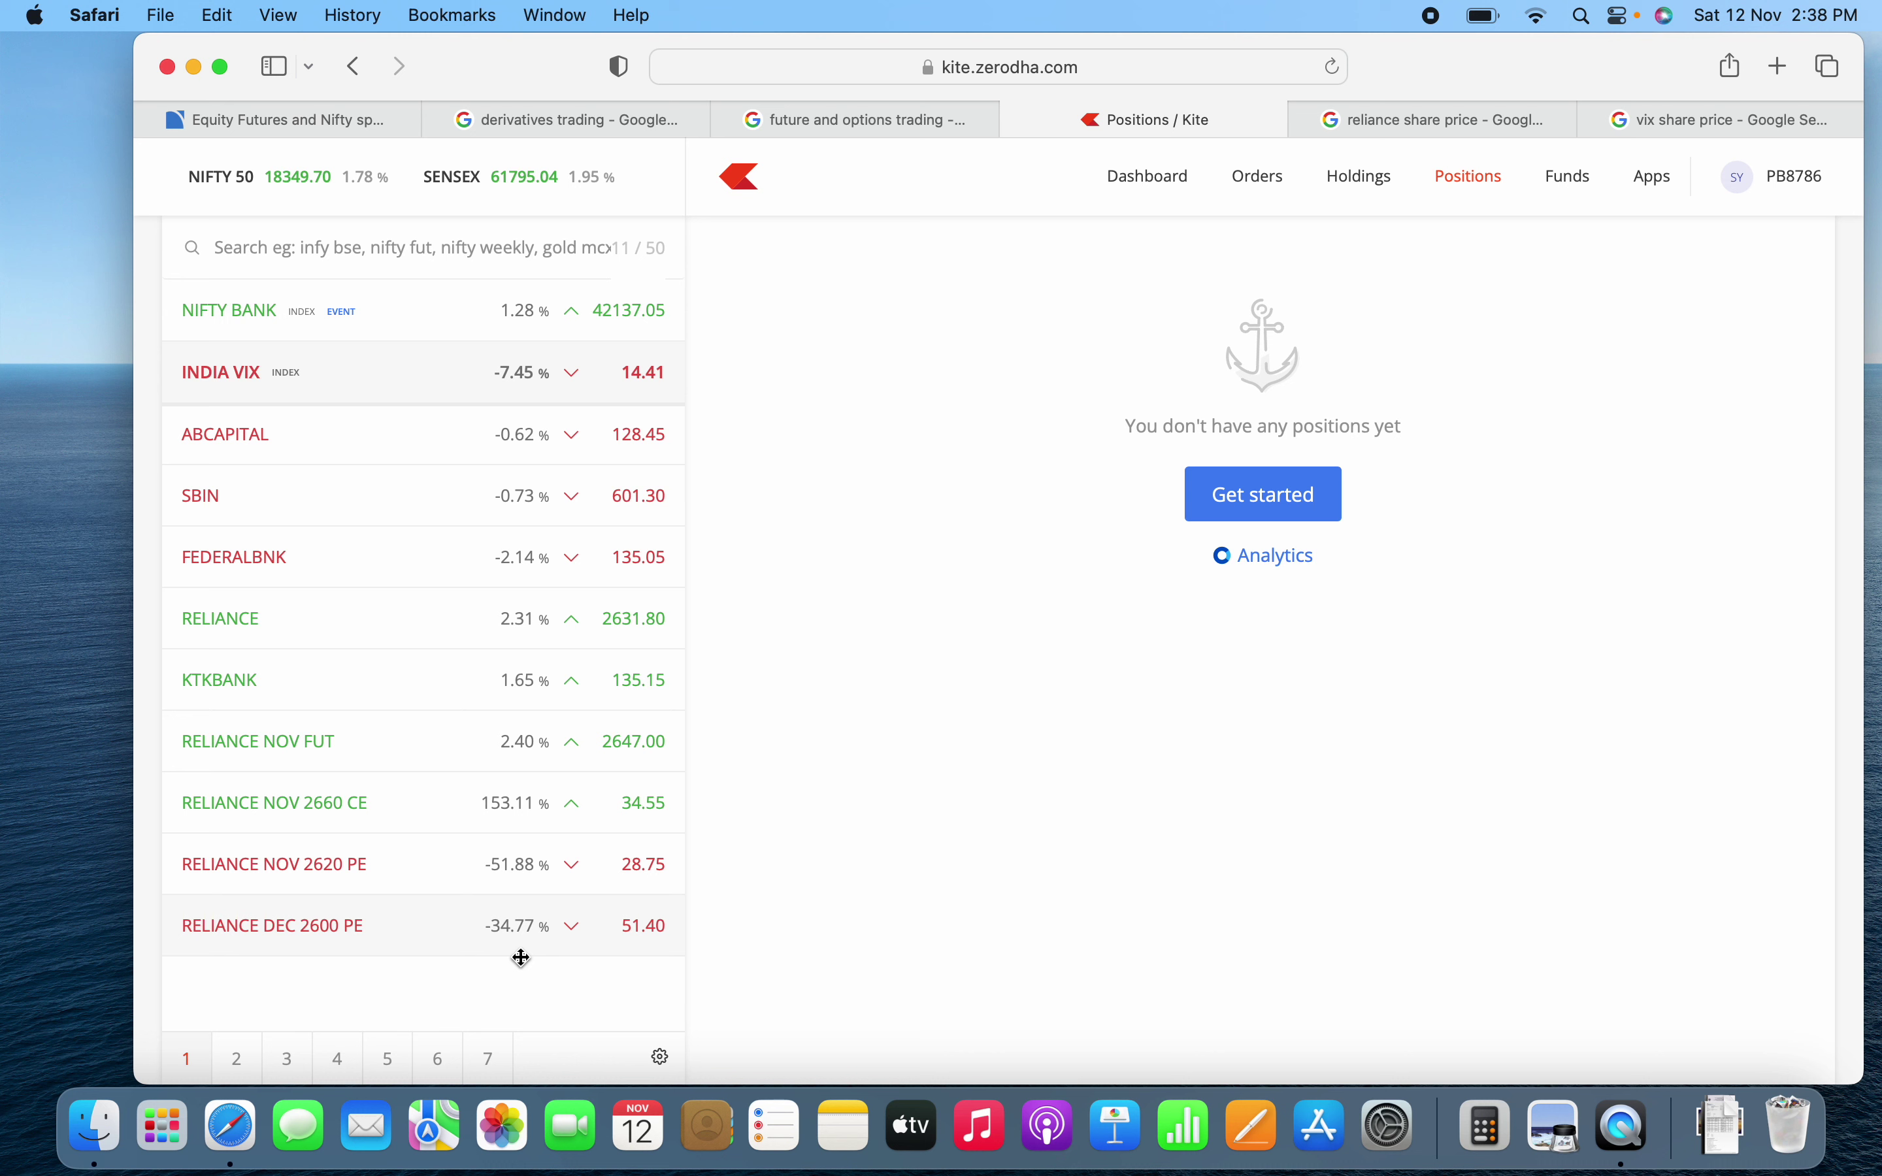
# - Switch to watchlist 3 and delete its three existing stocks
pyautogui.click(238, 1059)
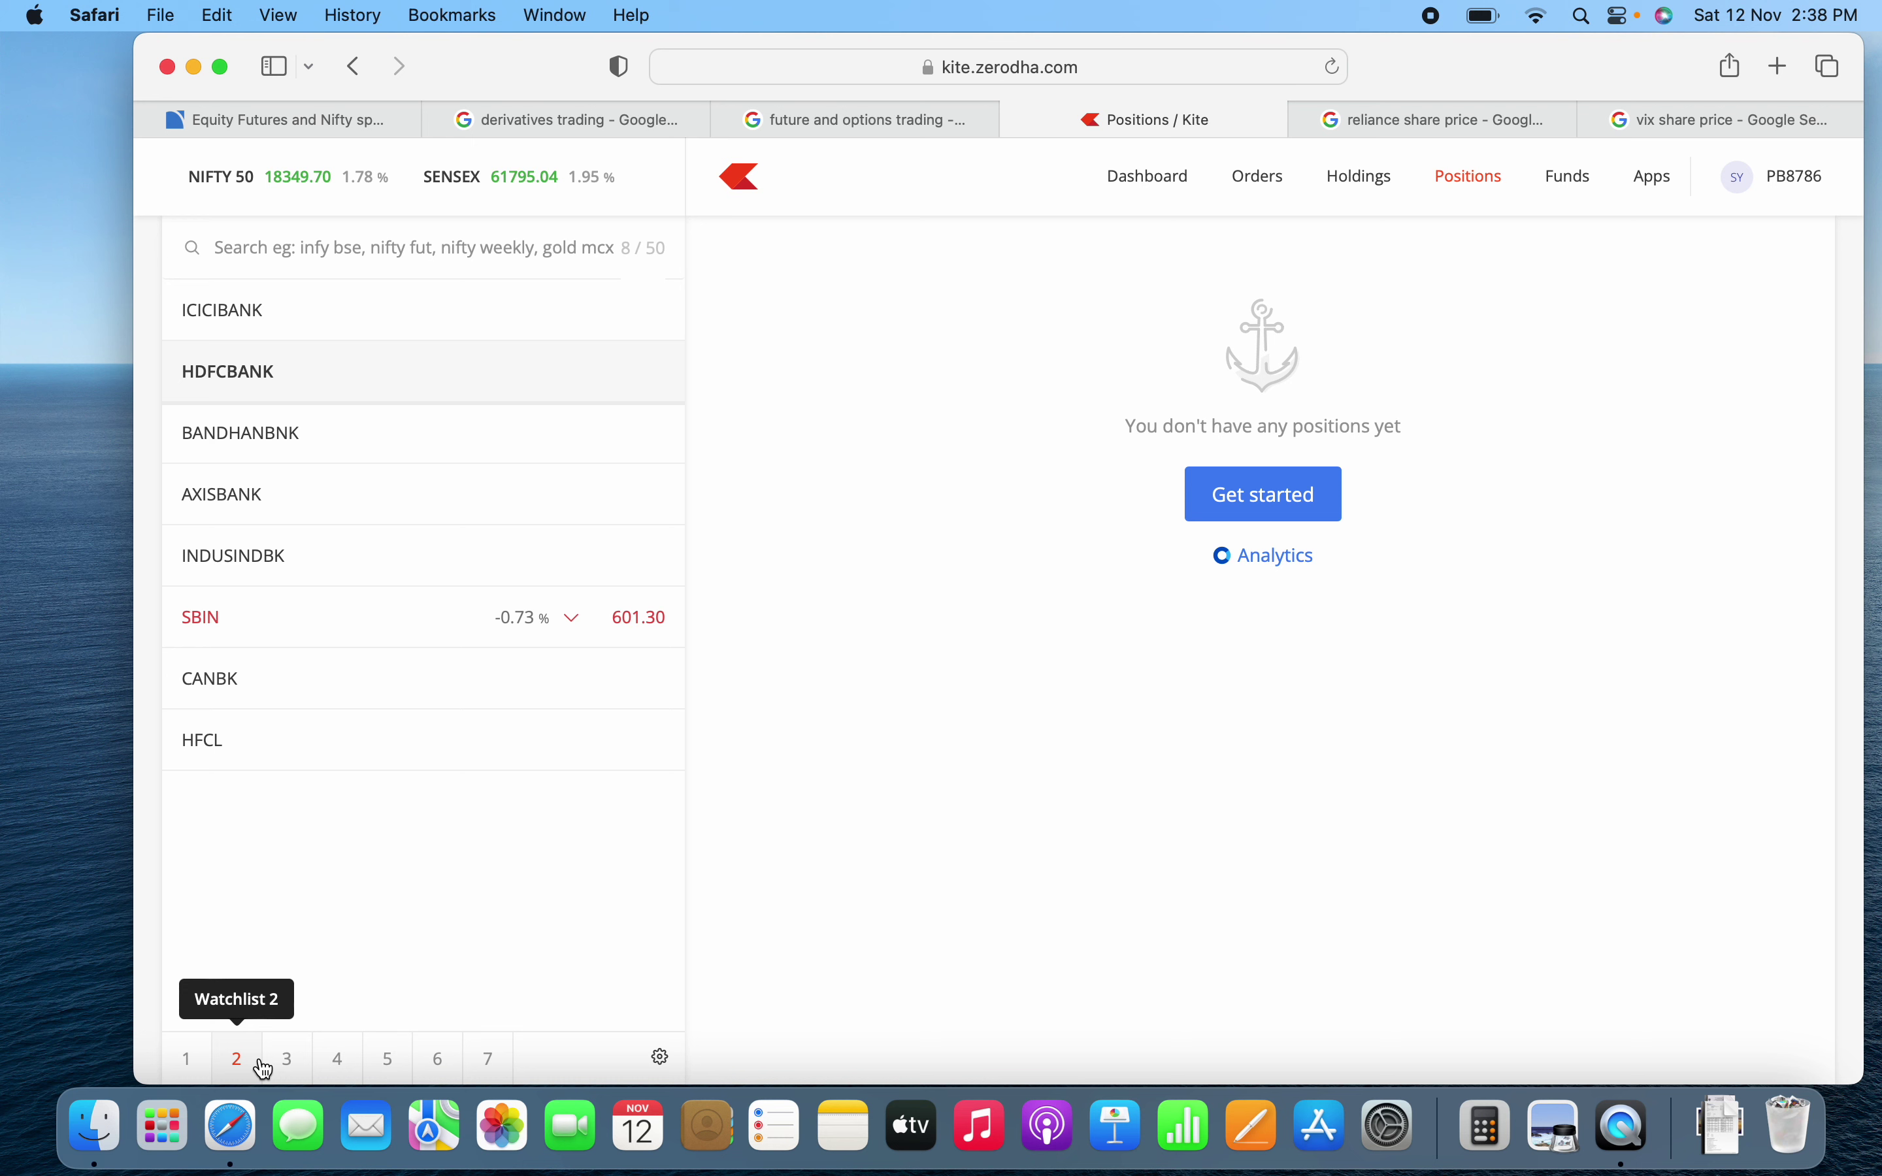
pyautogui.click(287, 1062)
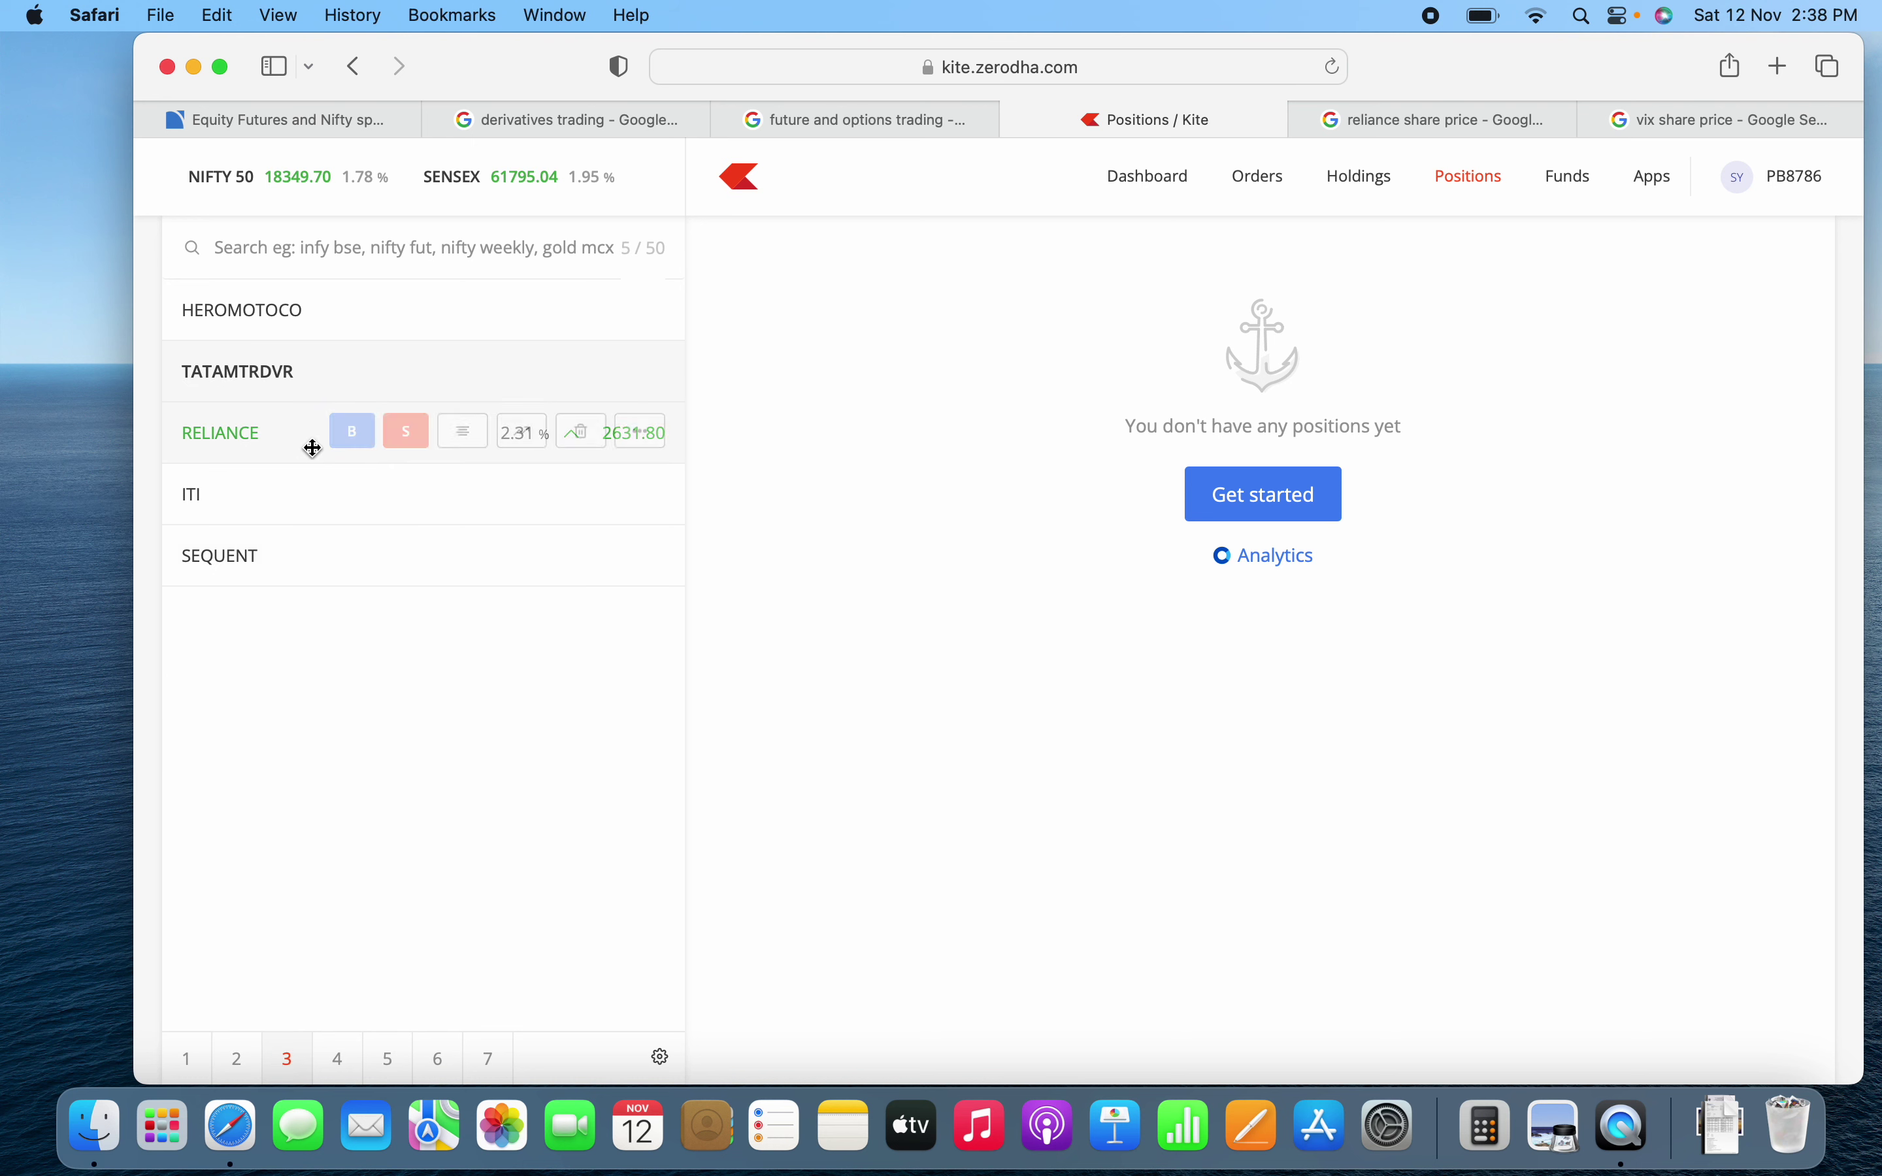
pyautogui.click(589, 310)
pyautogui.click(589, 310)
pyautogui.click(589, 309)
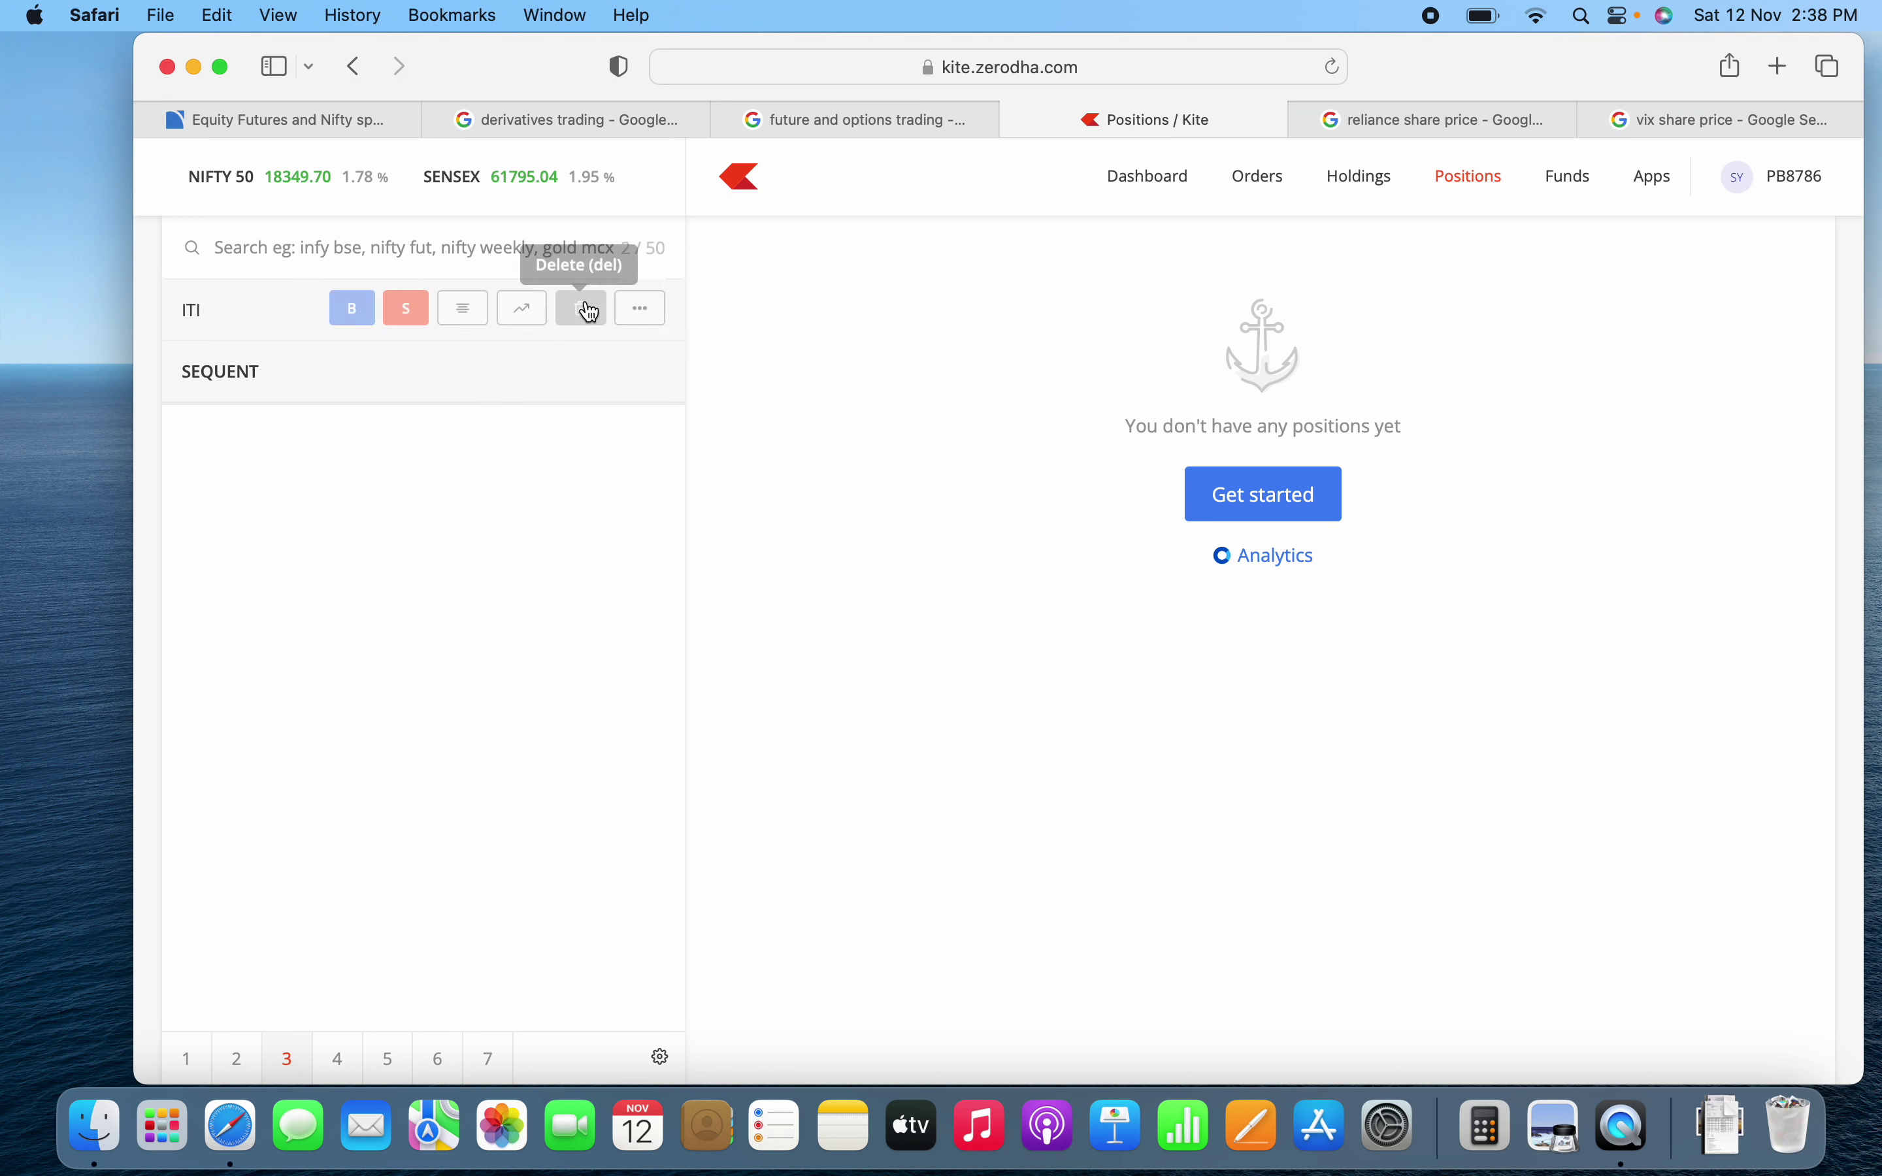
pyautogui.click(588, 310)
pyautogui.click(588, 310)
# - Add NIFTY NOV FUT and NIFTY 17th NOV 18300 CE to watchlist 3
pyautogui.write('nifty')
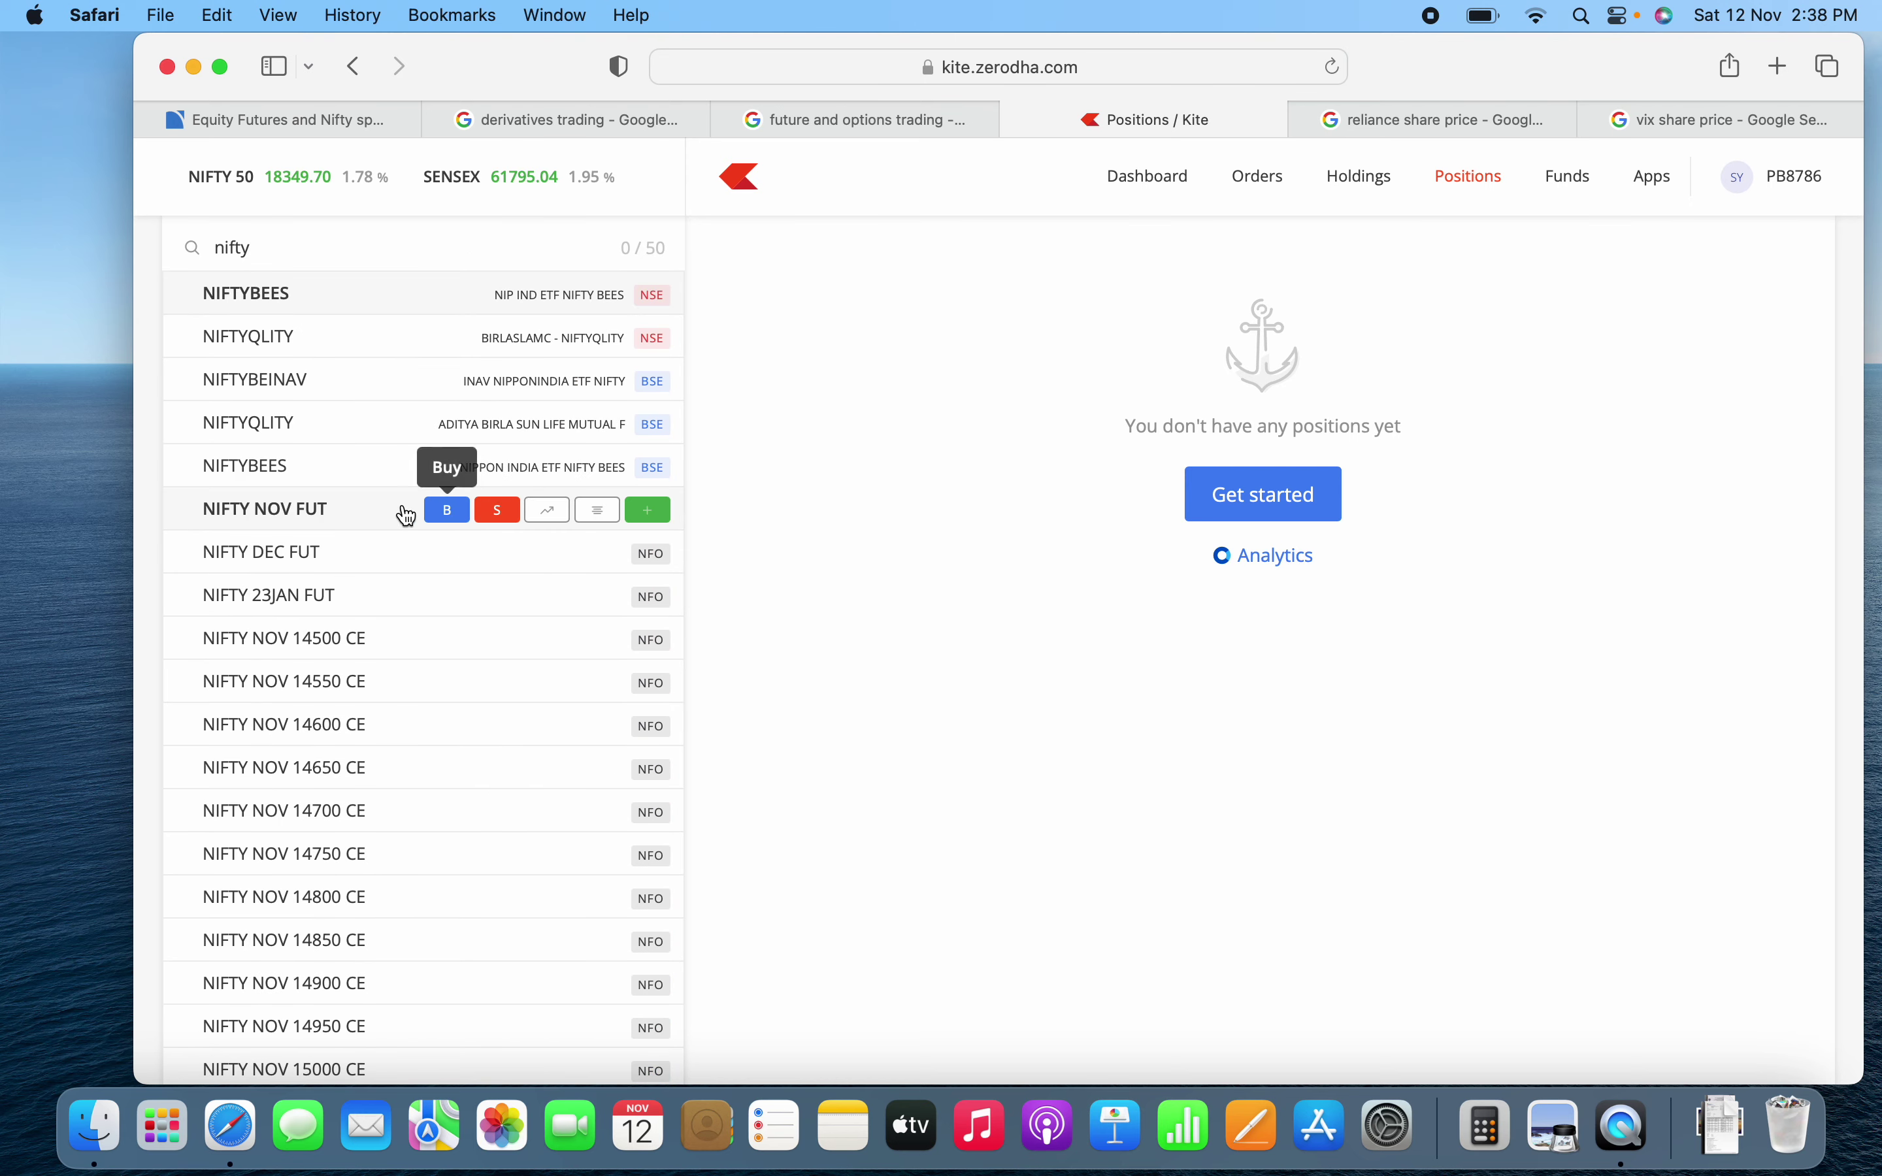
pyautogui.click(315, 509)
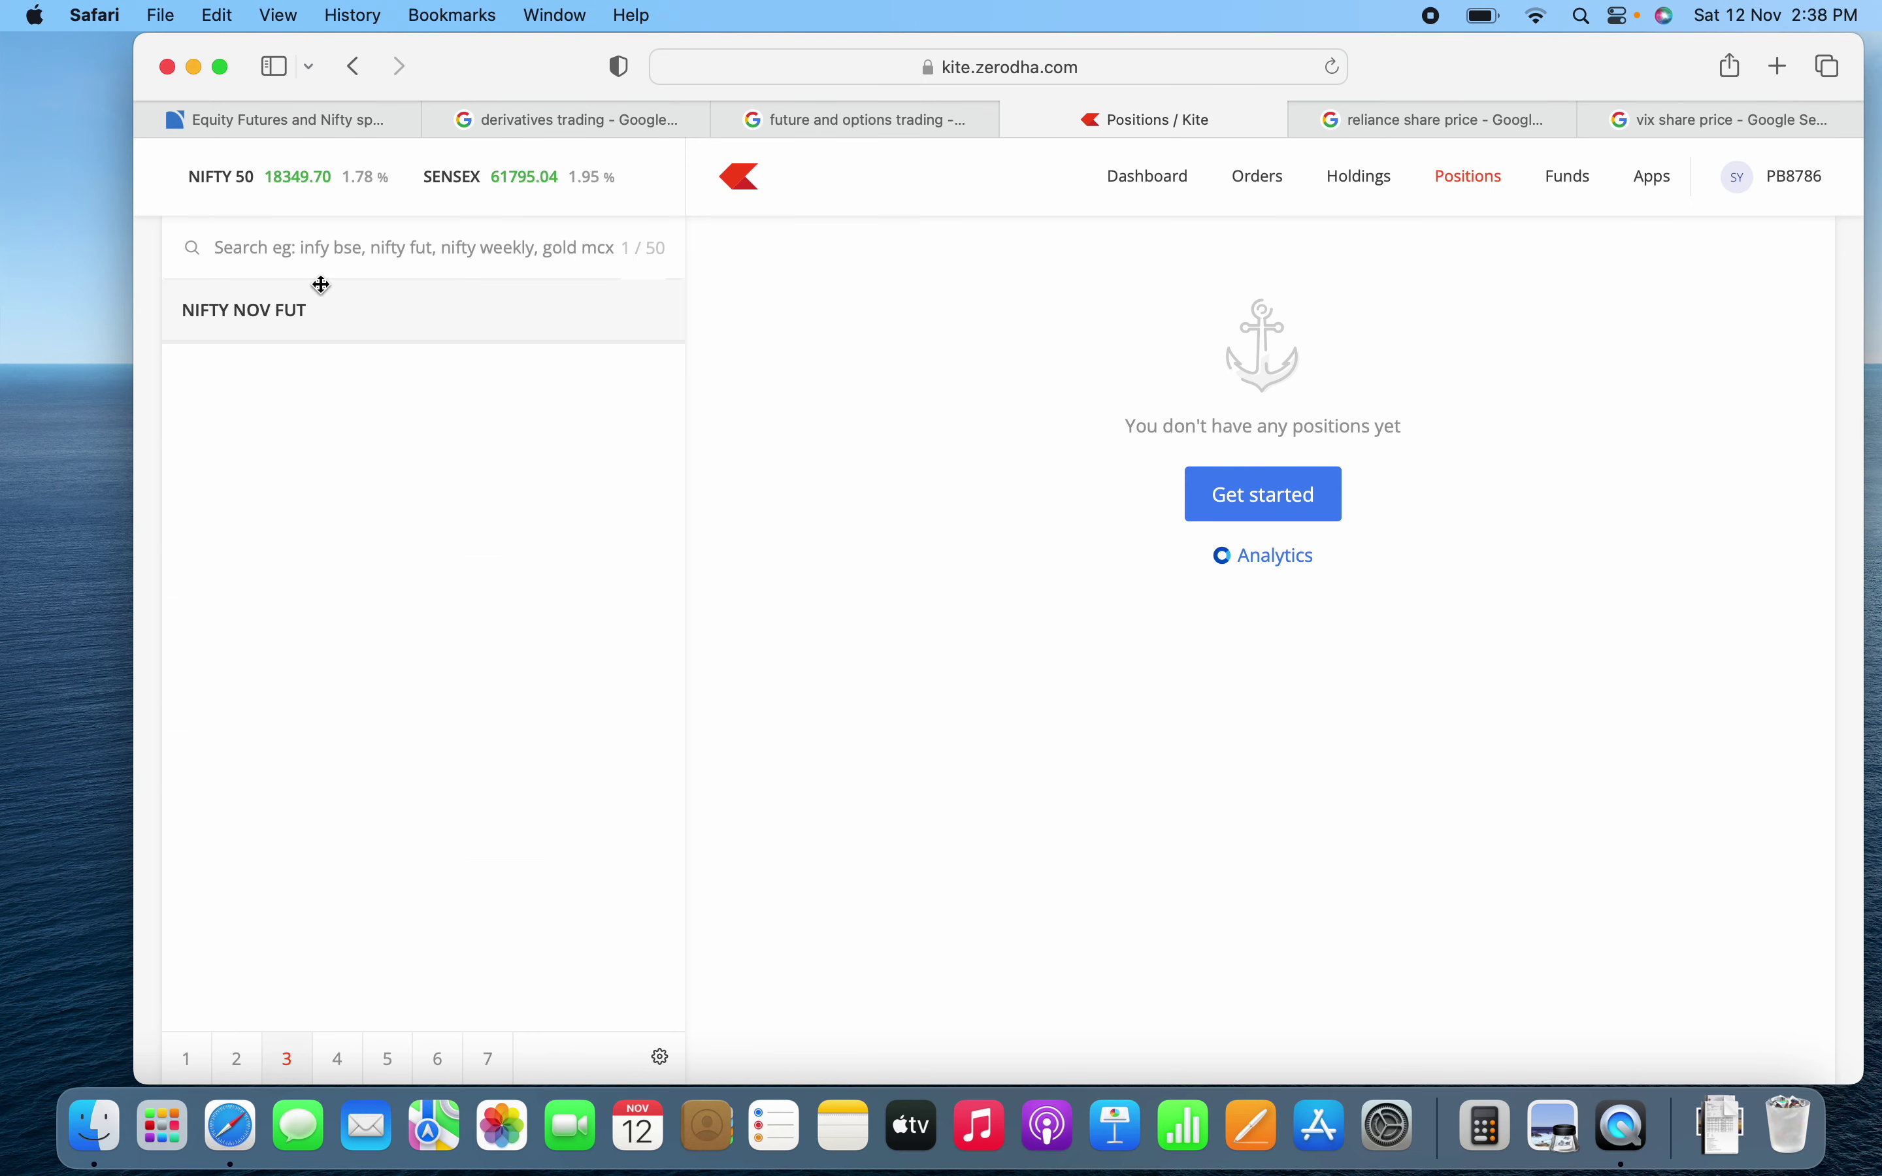
pyautogui.click(282, 246)
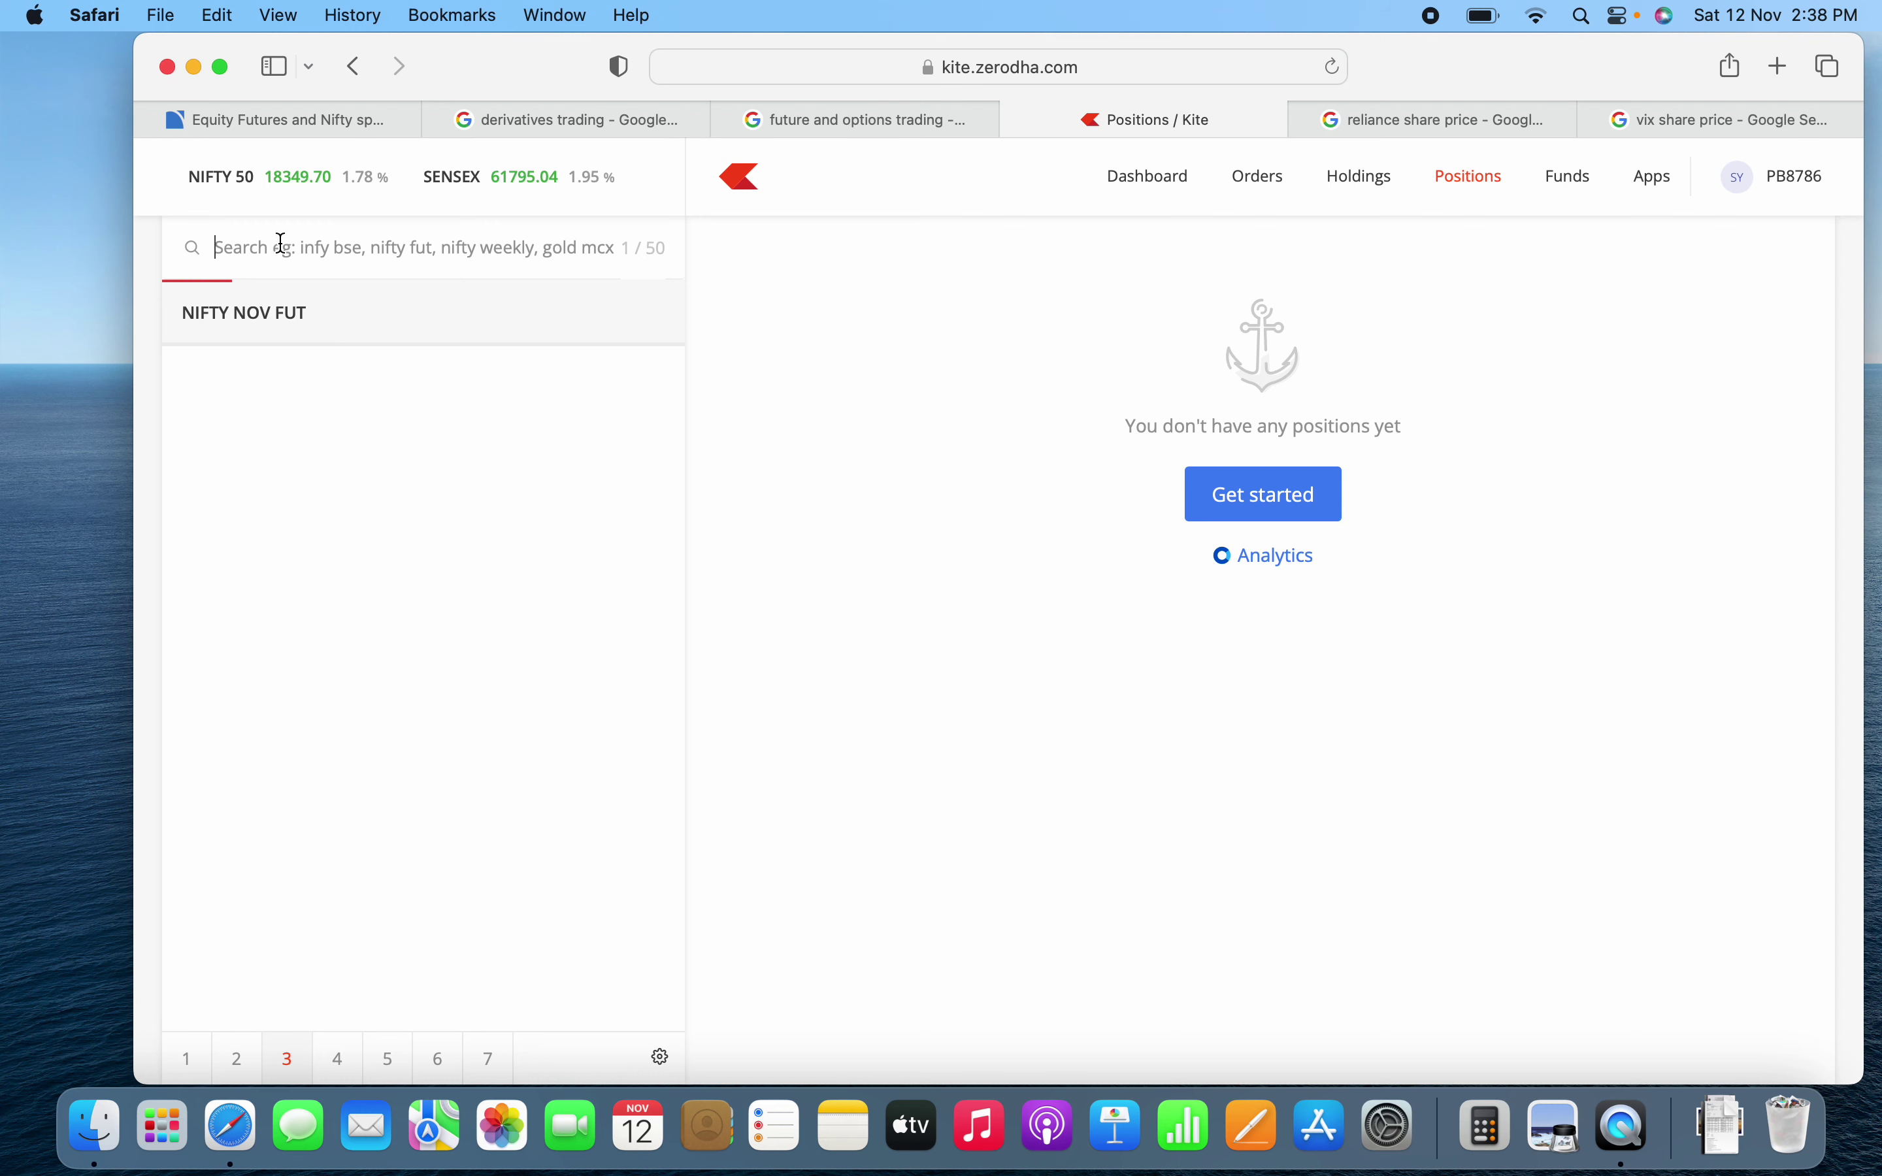
pyautogui.write('nifty ')
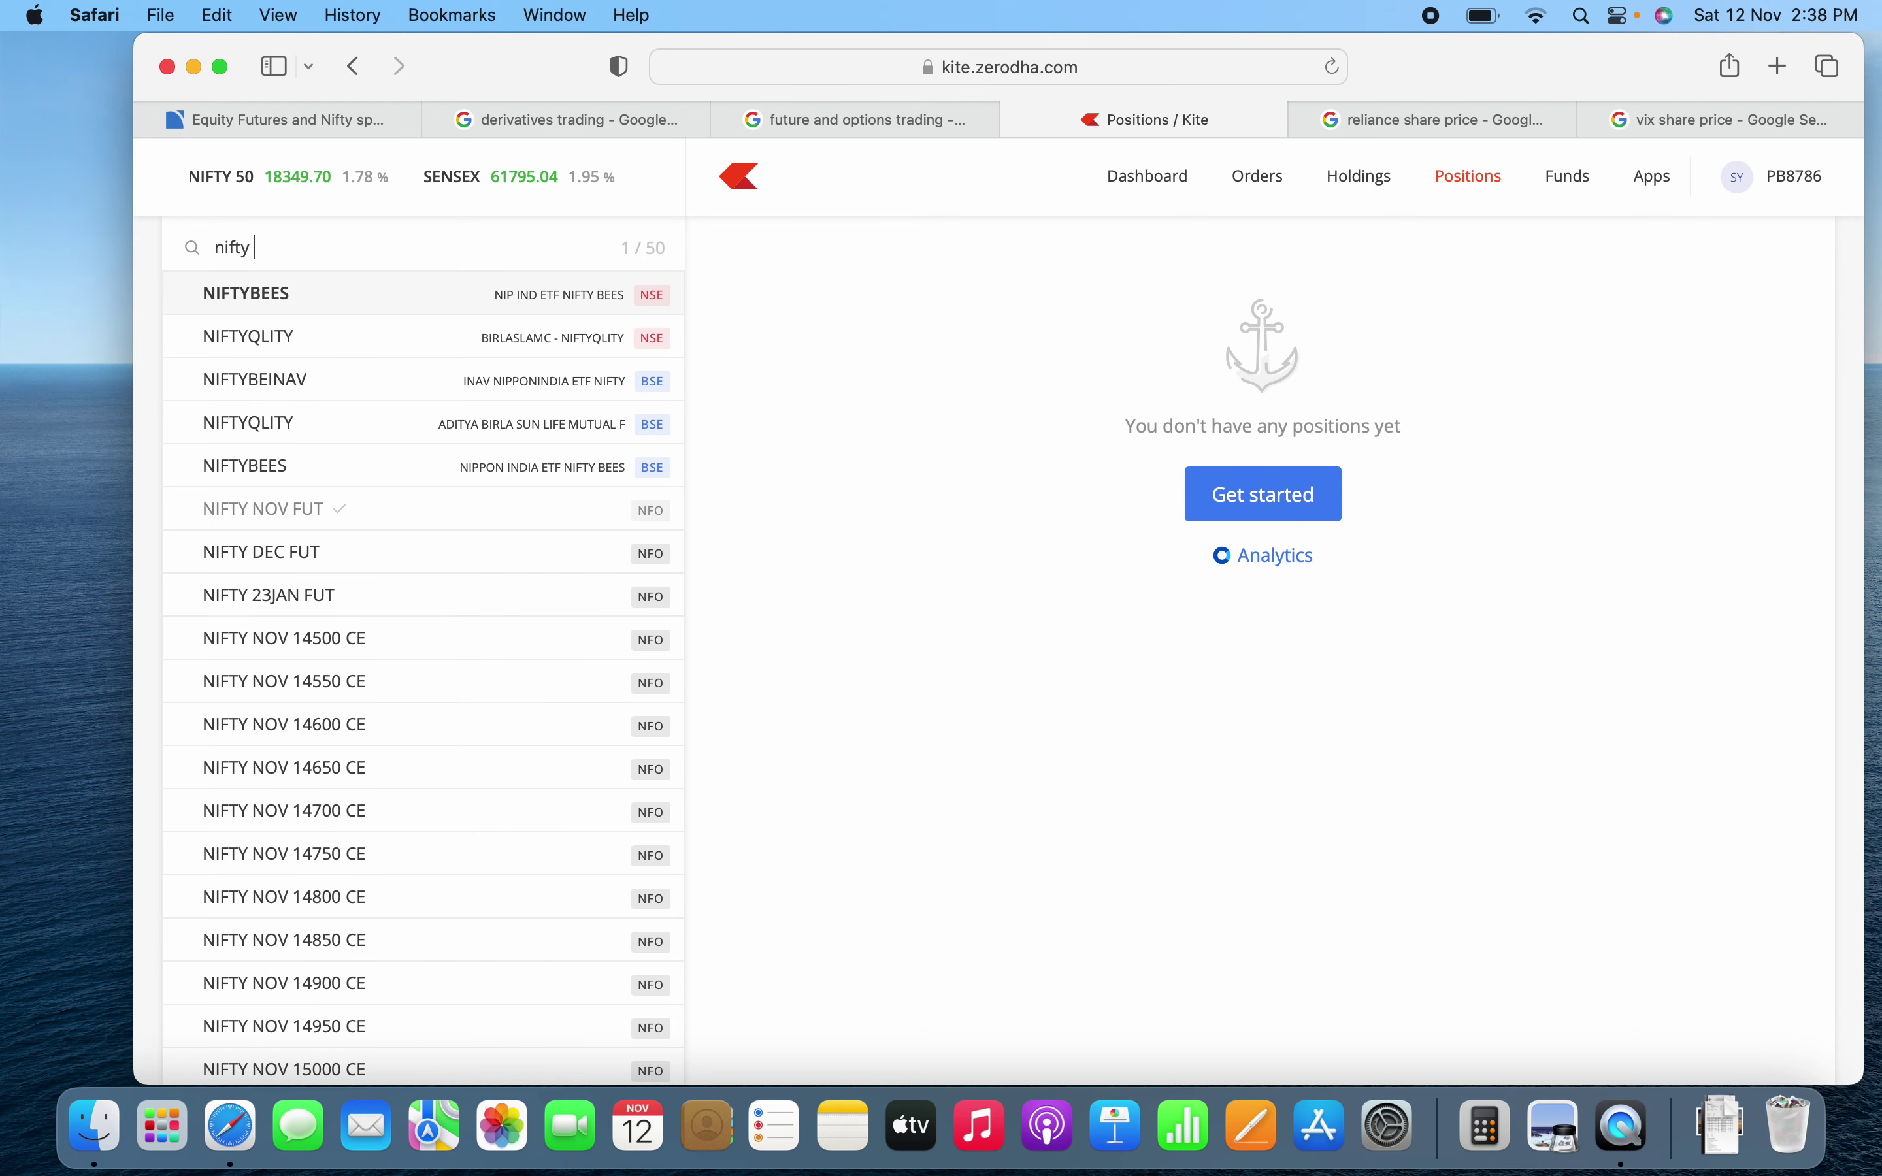
pyautogui.write('18')
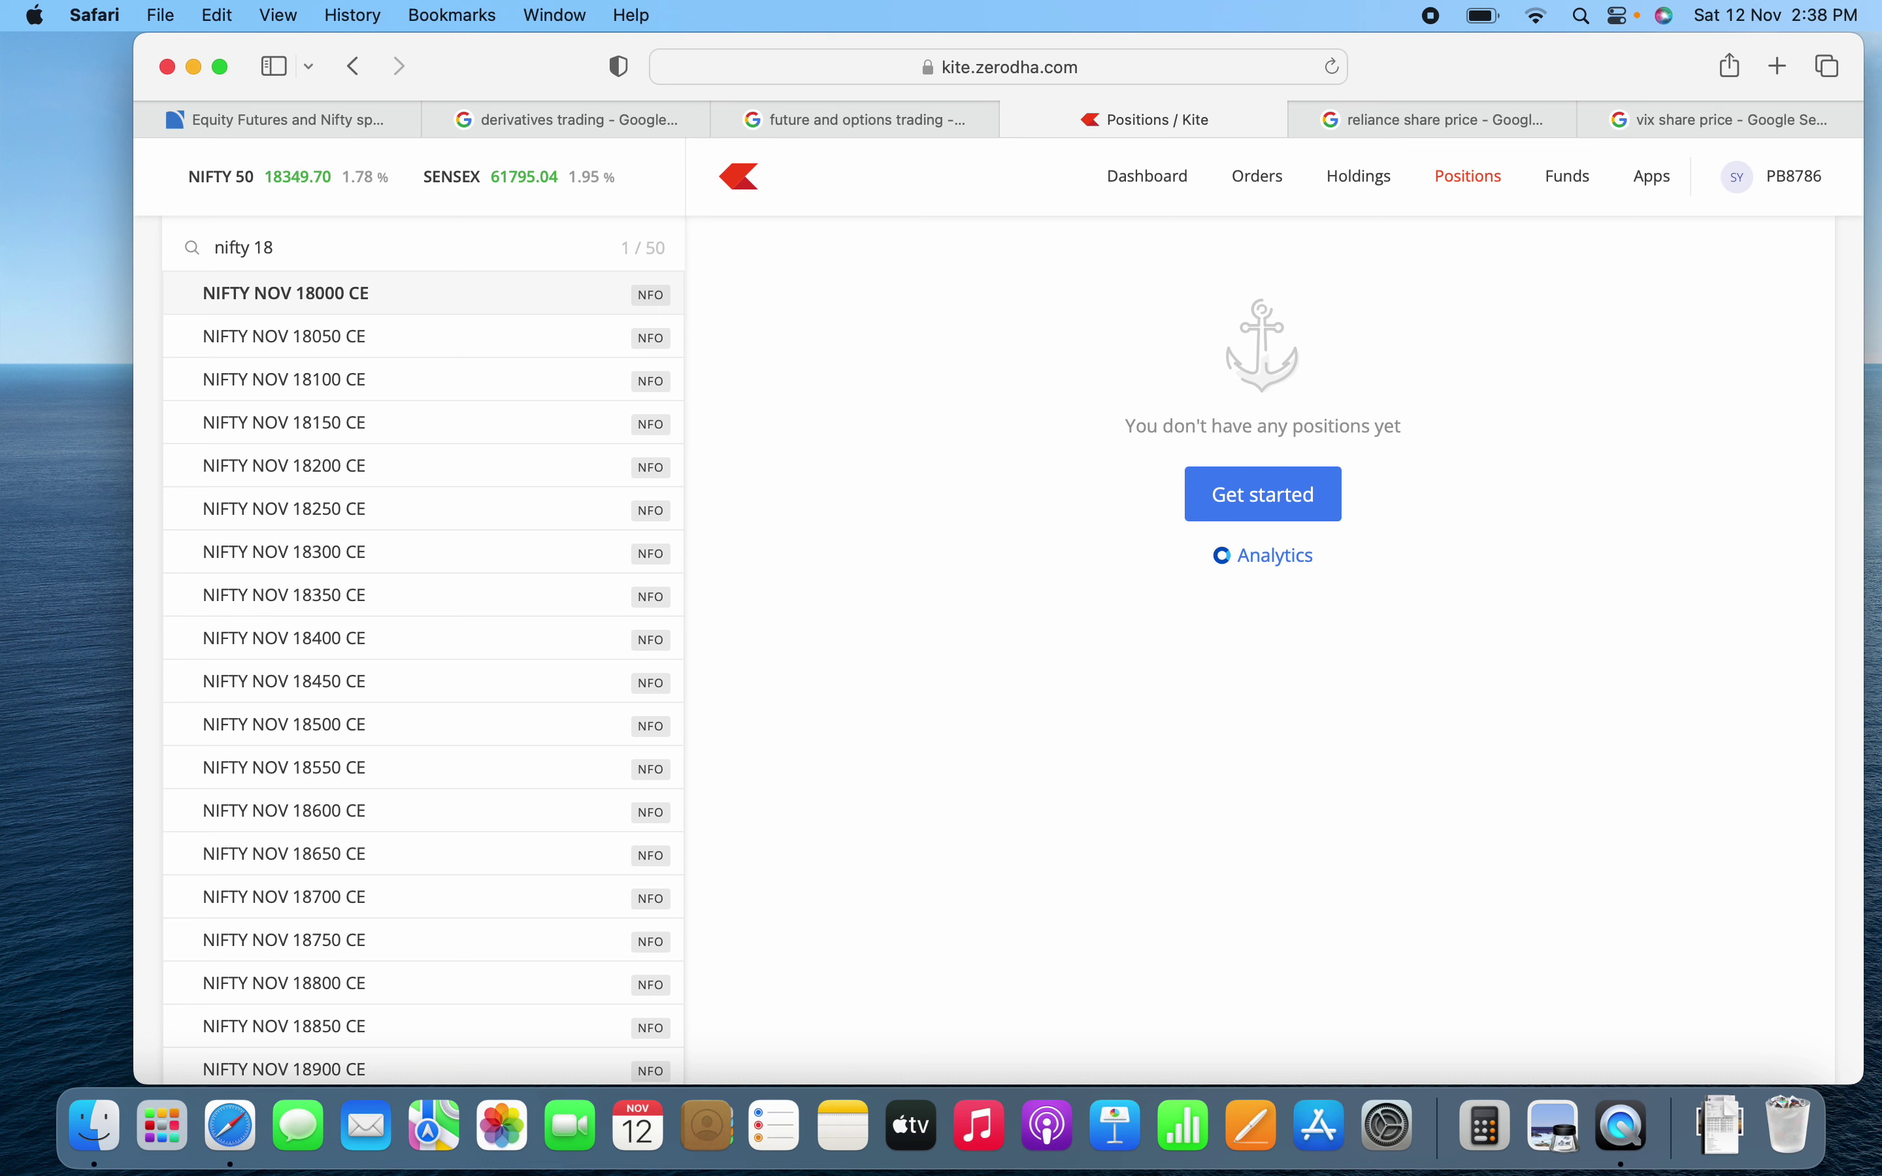
pyautogui.write('300')
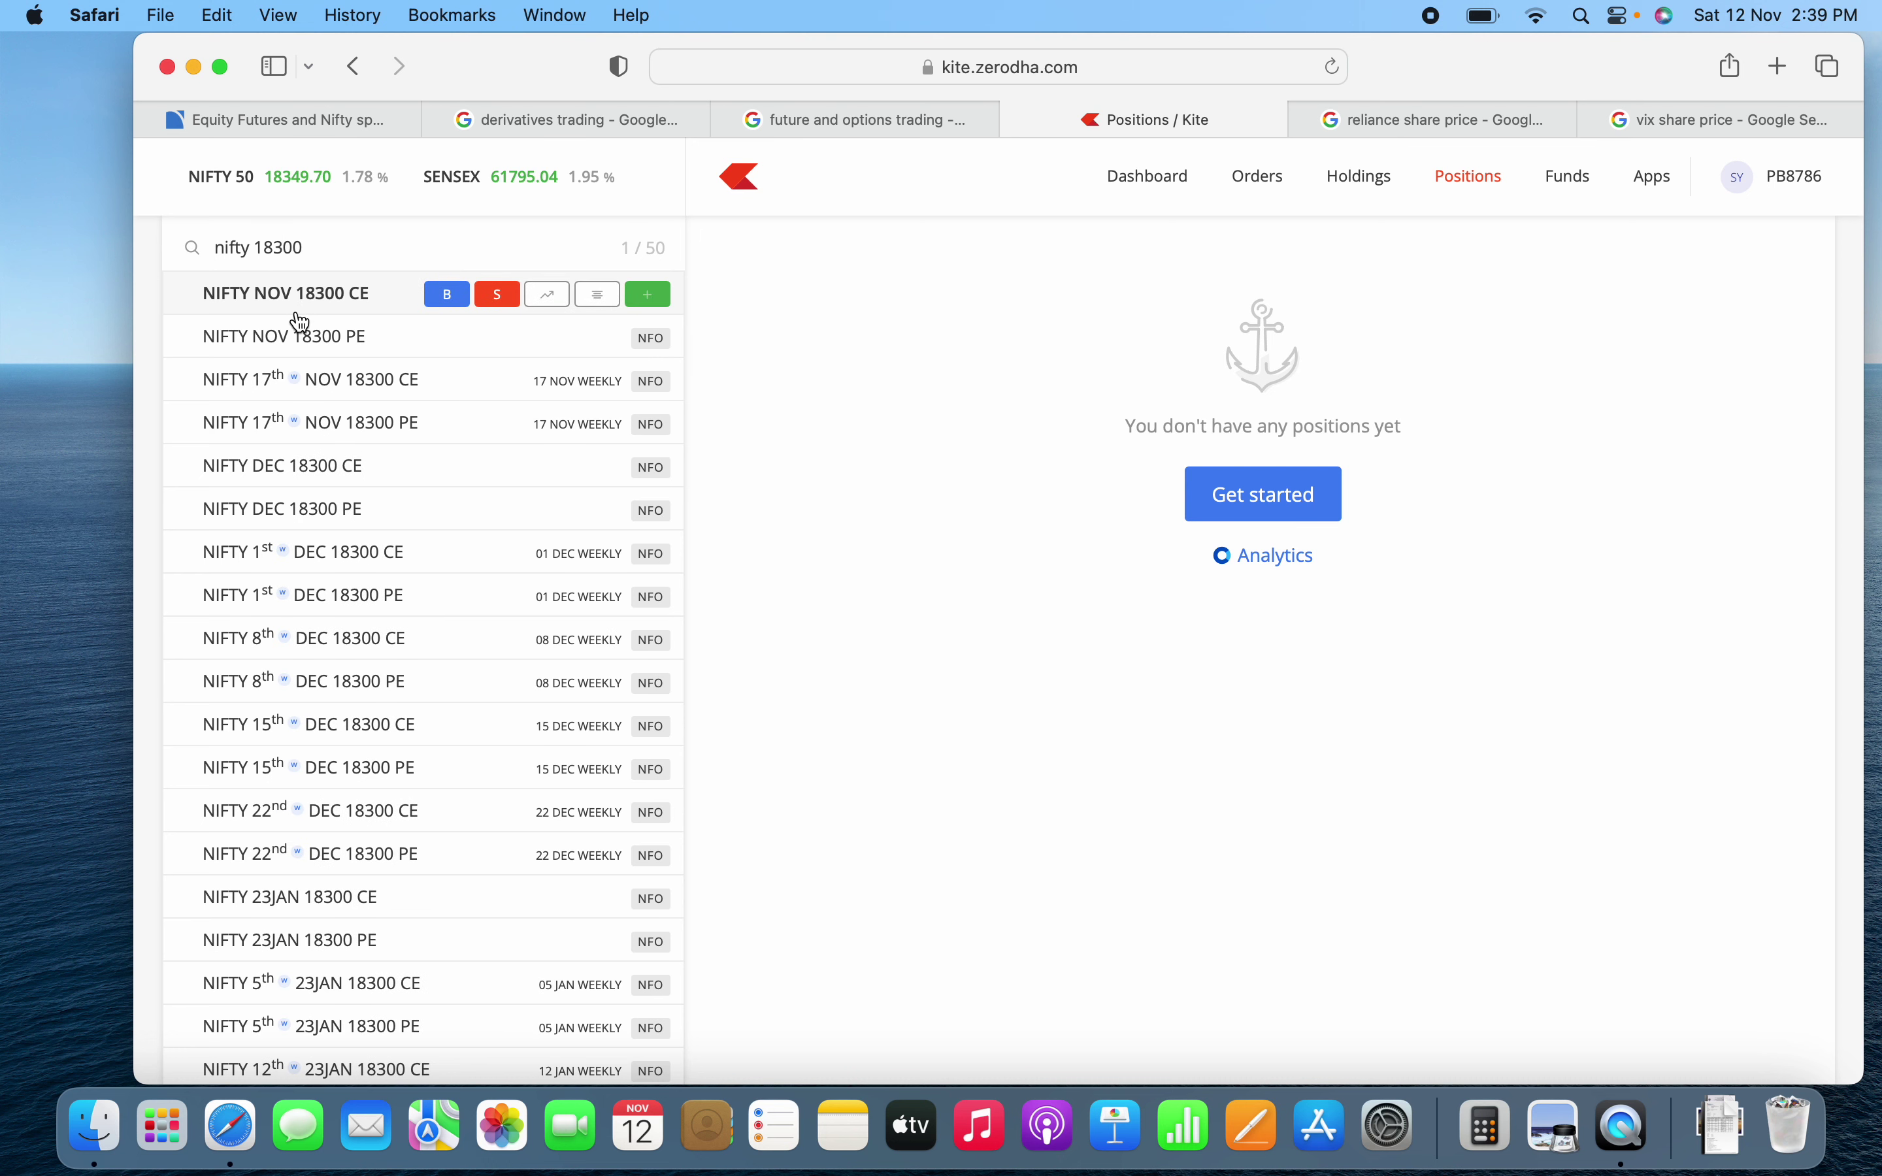
pyautogui.click(294, 387)
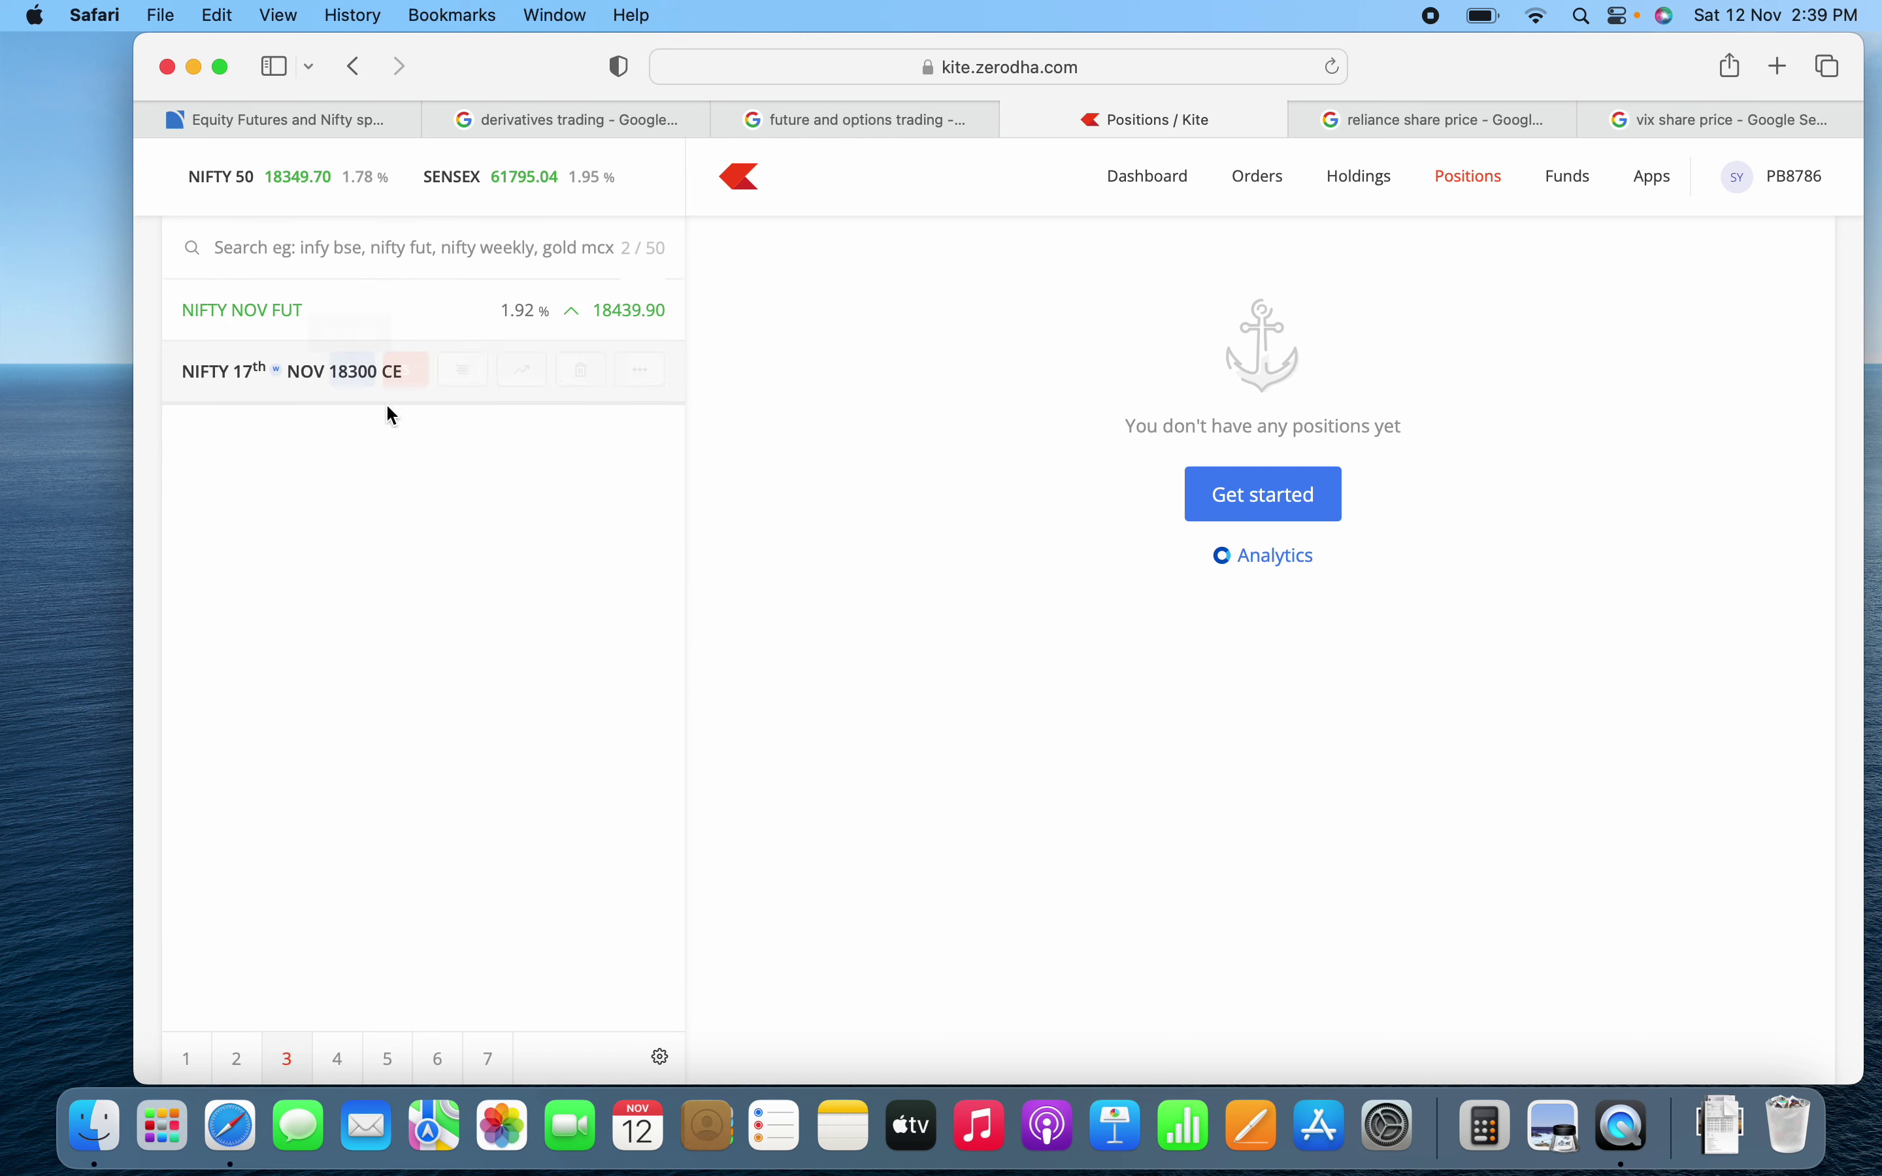
# - Search 'nifty 18400' and add NIFTY NOV 18400 CE as watchlist 3's third entry
pyautogui.write('n')
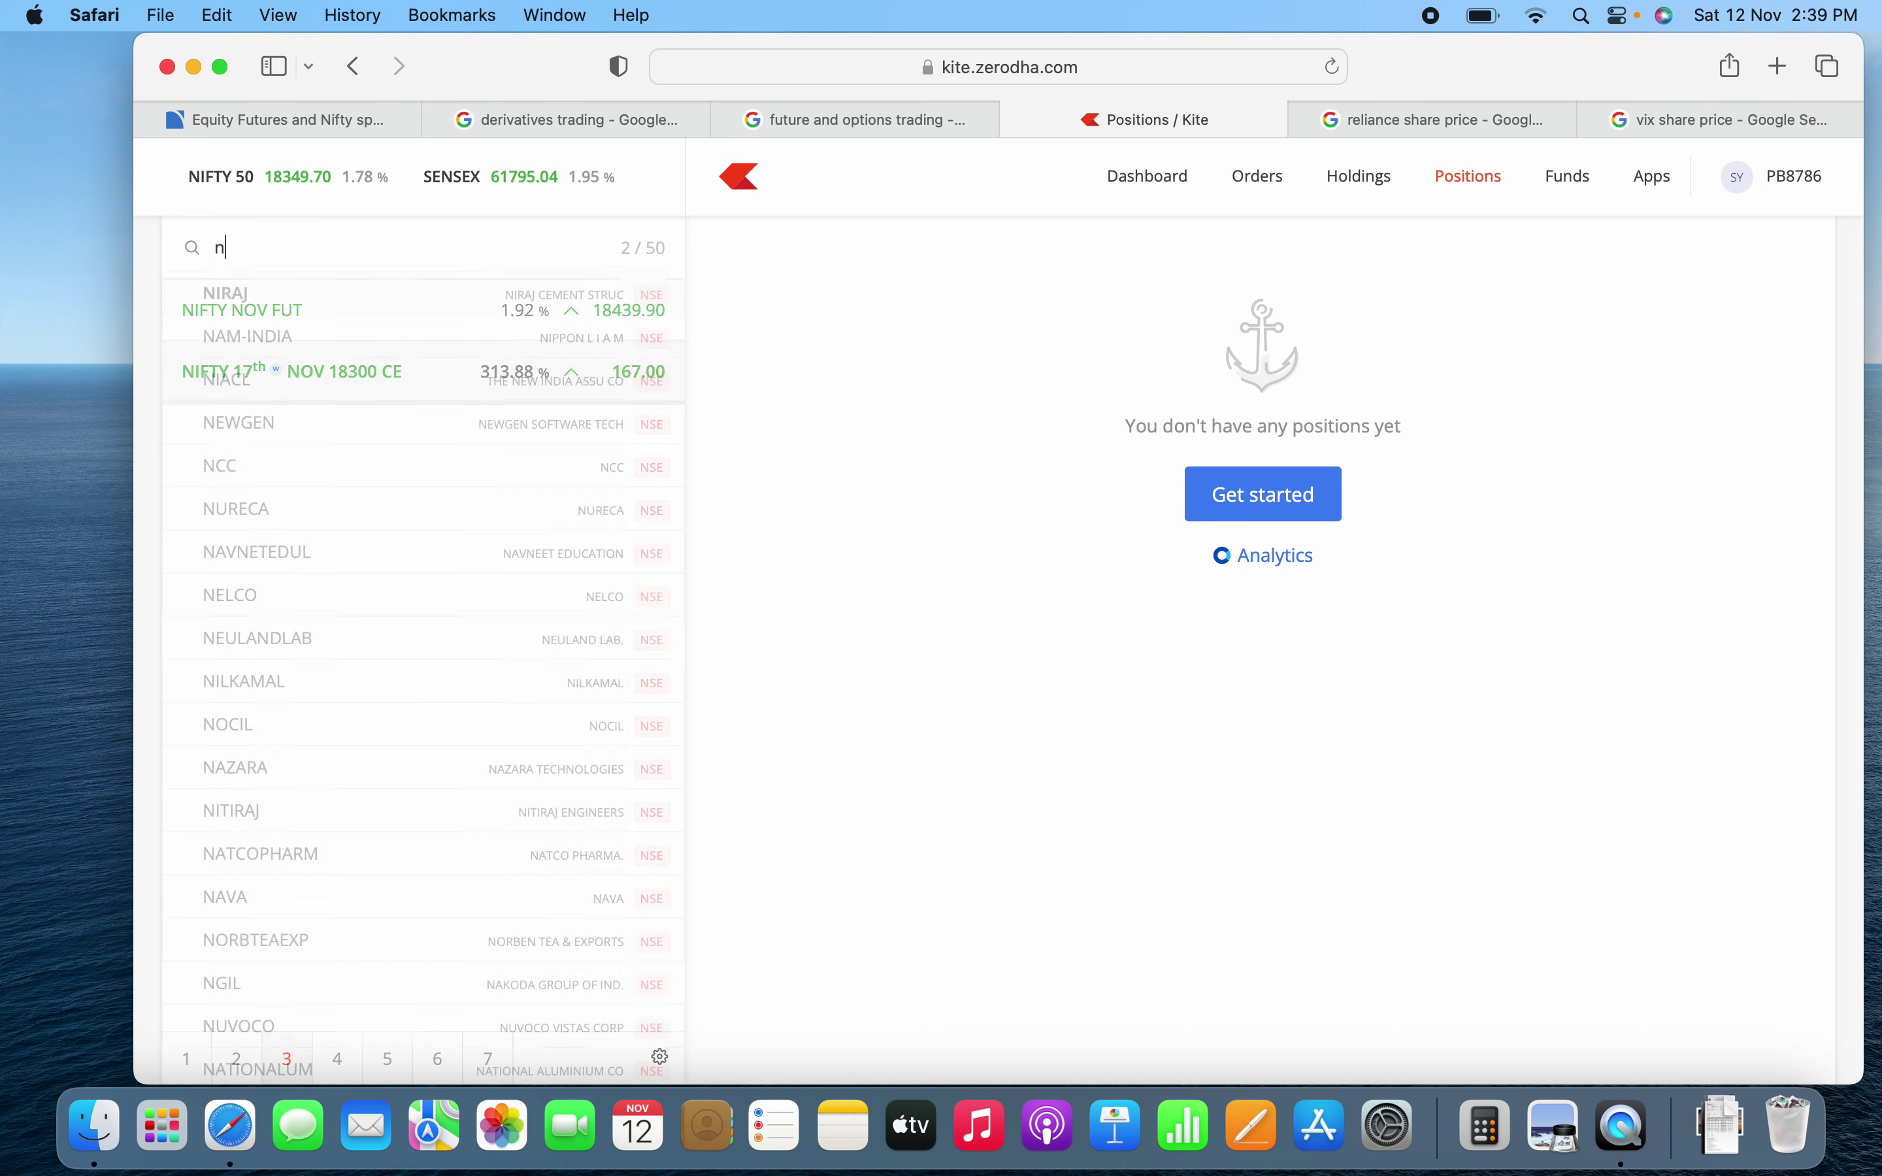
pyautogui.write('ifty n')
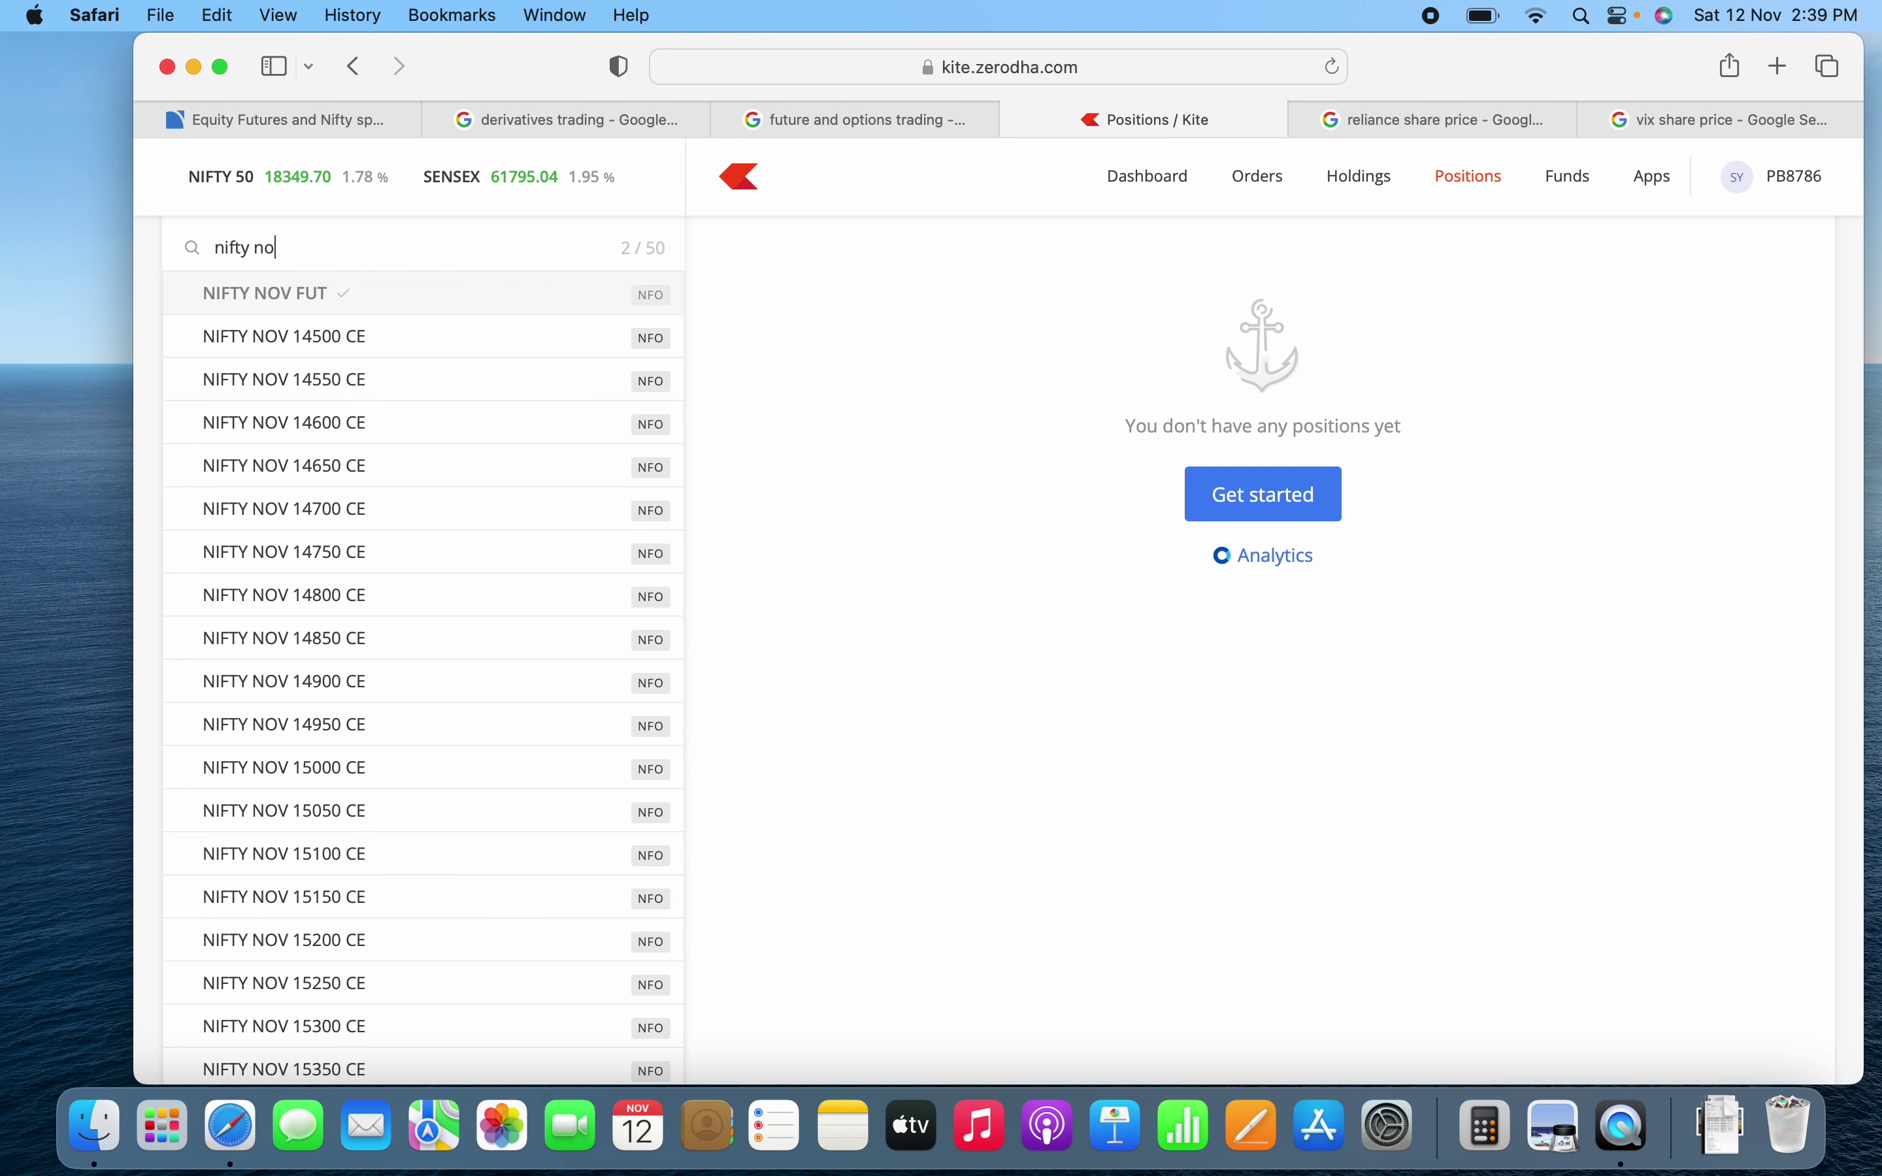
pyautogui.press('BackSpace')
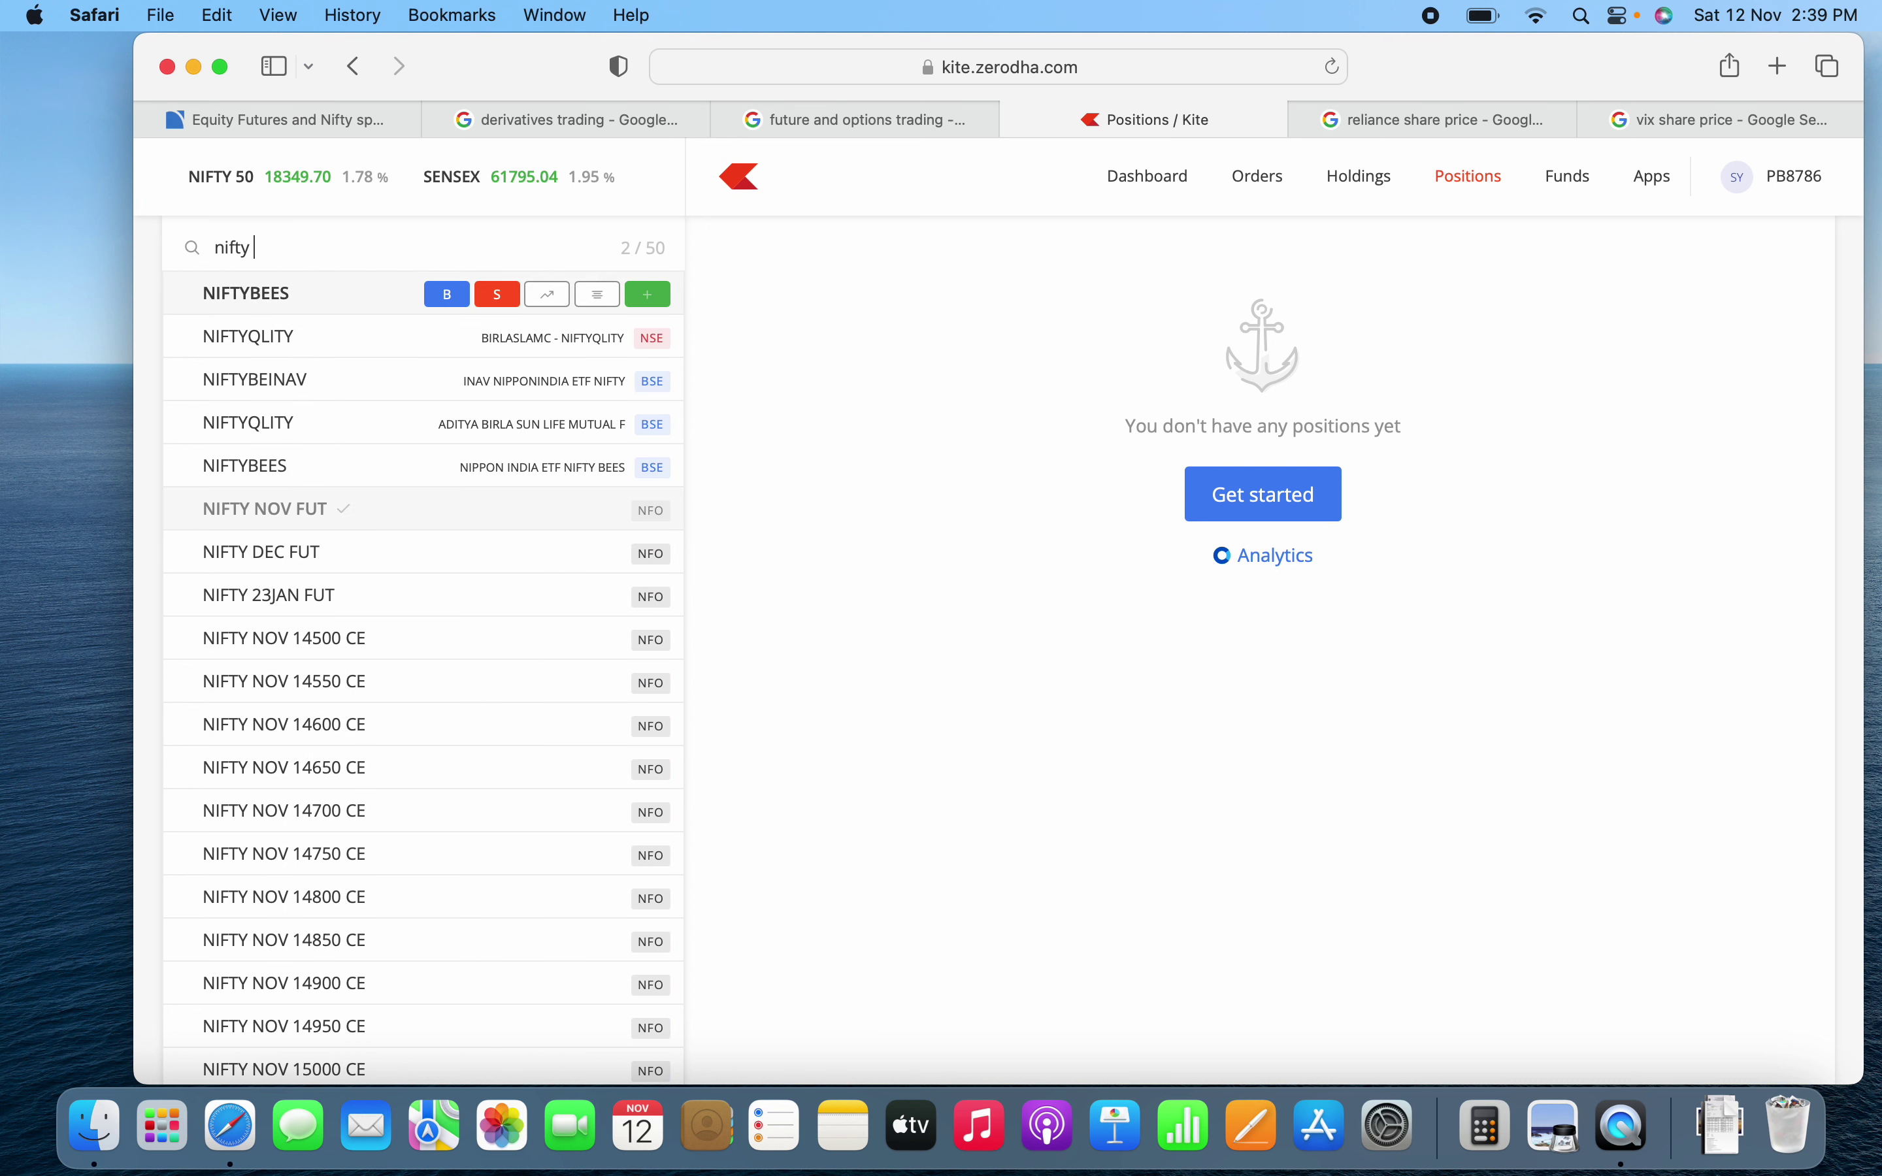
pyautogui.write('18400')
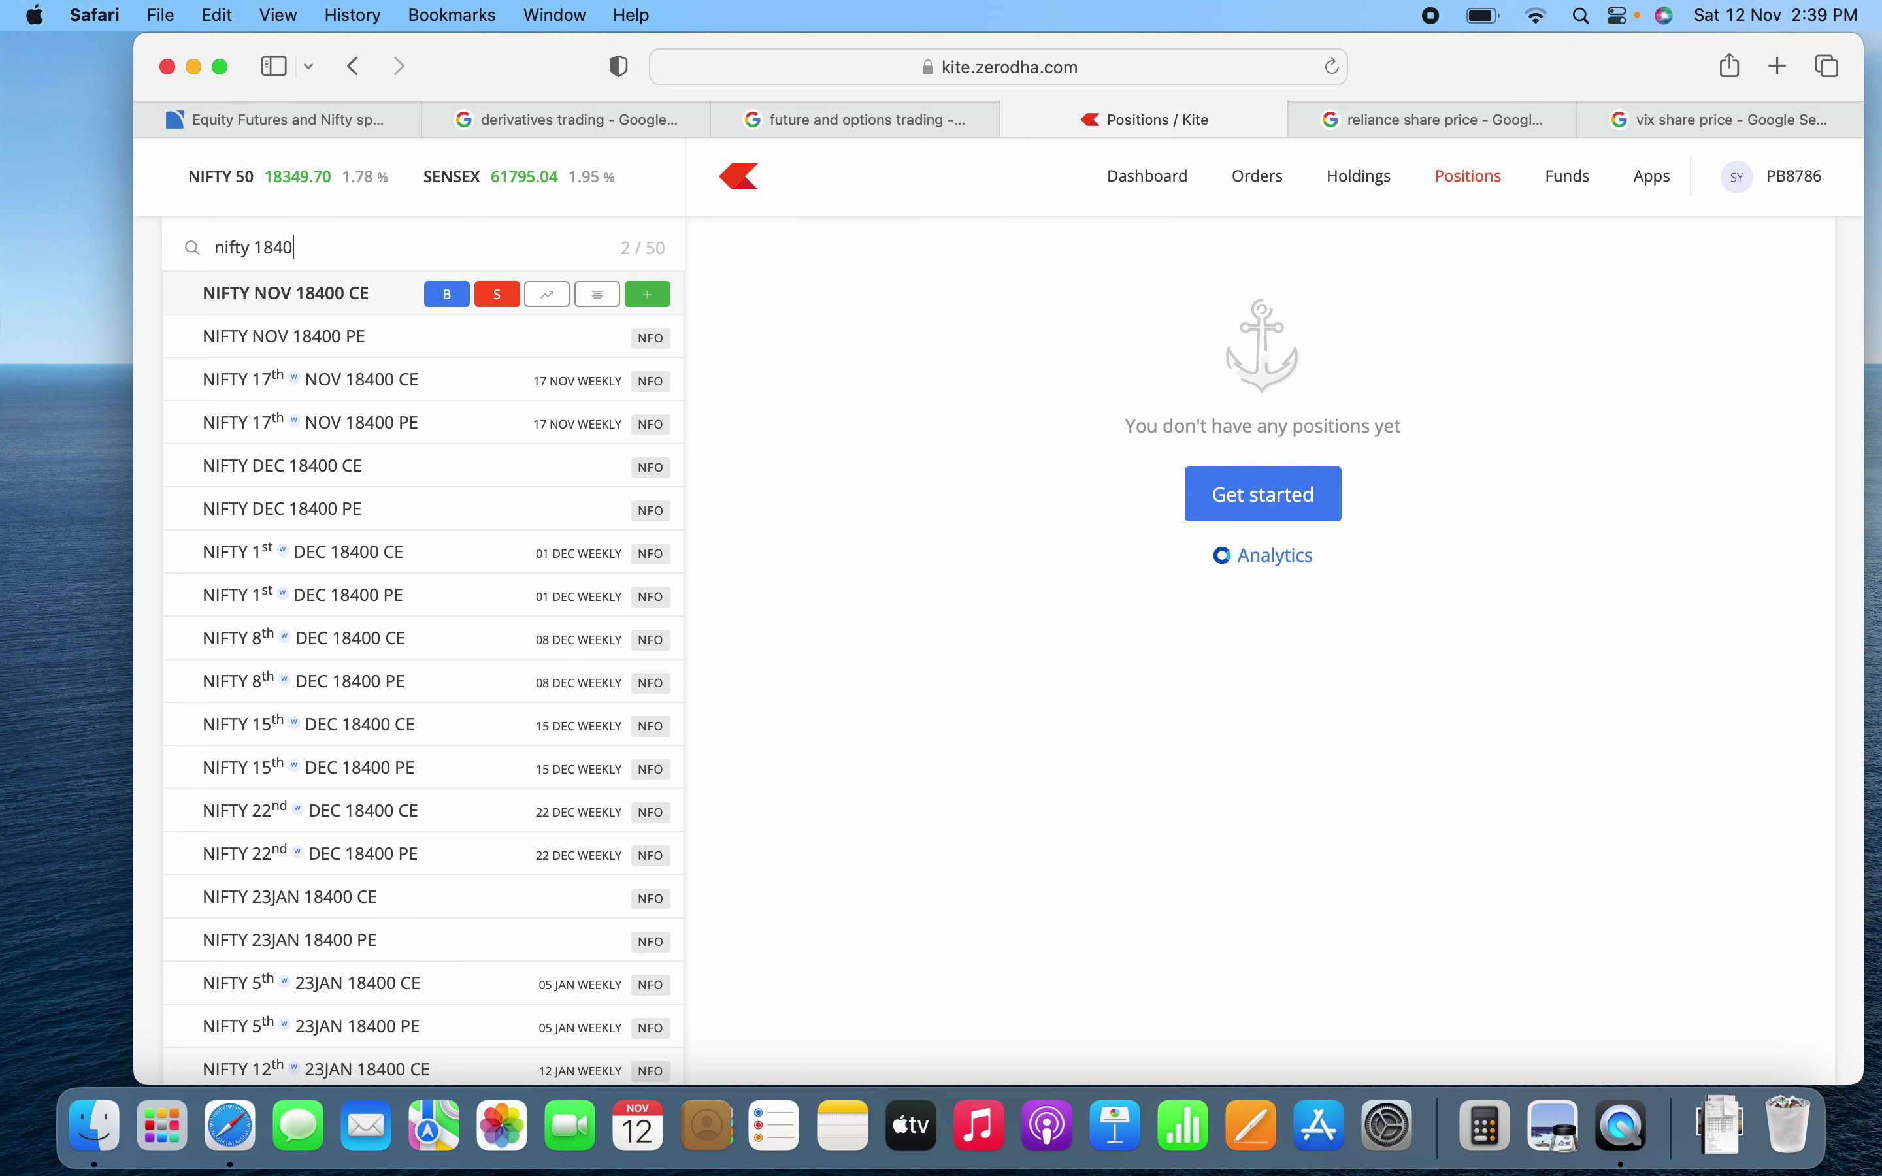
pyautogui.click(221, 302)
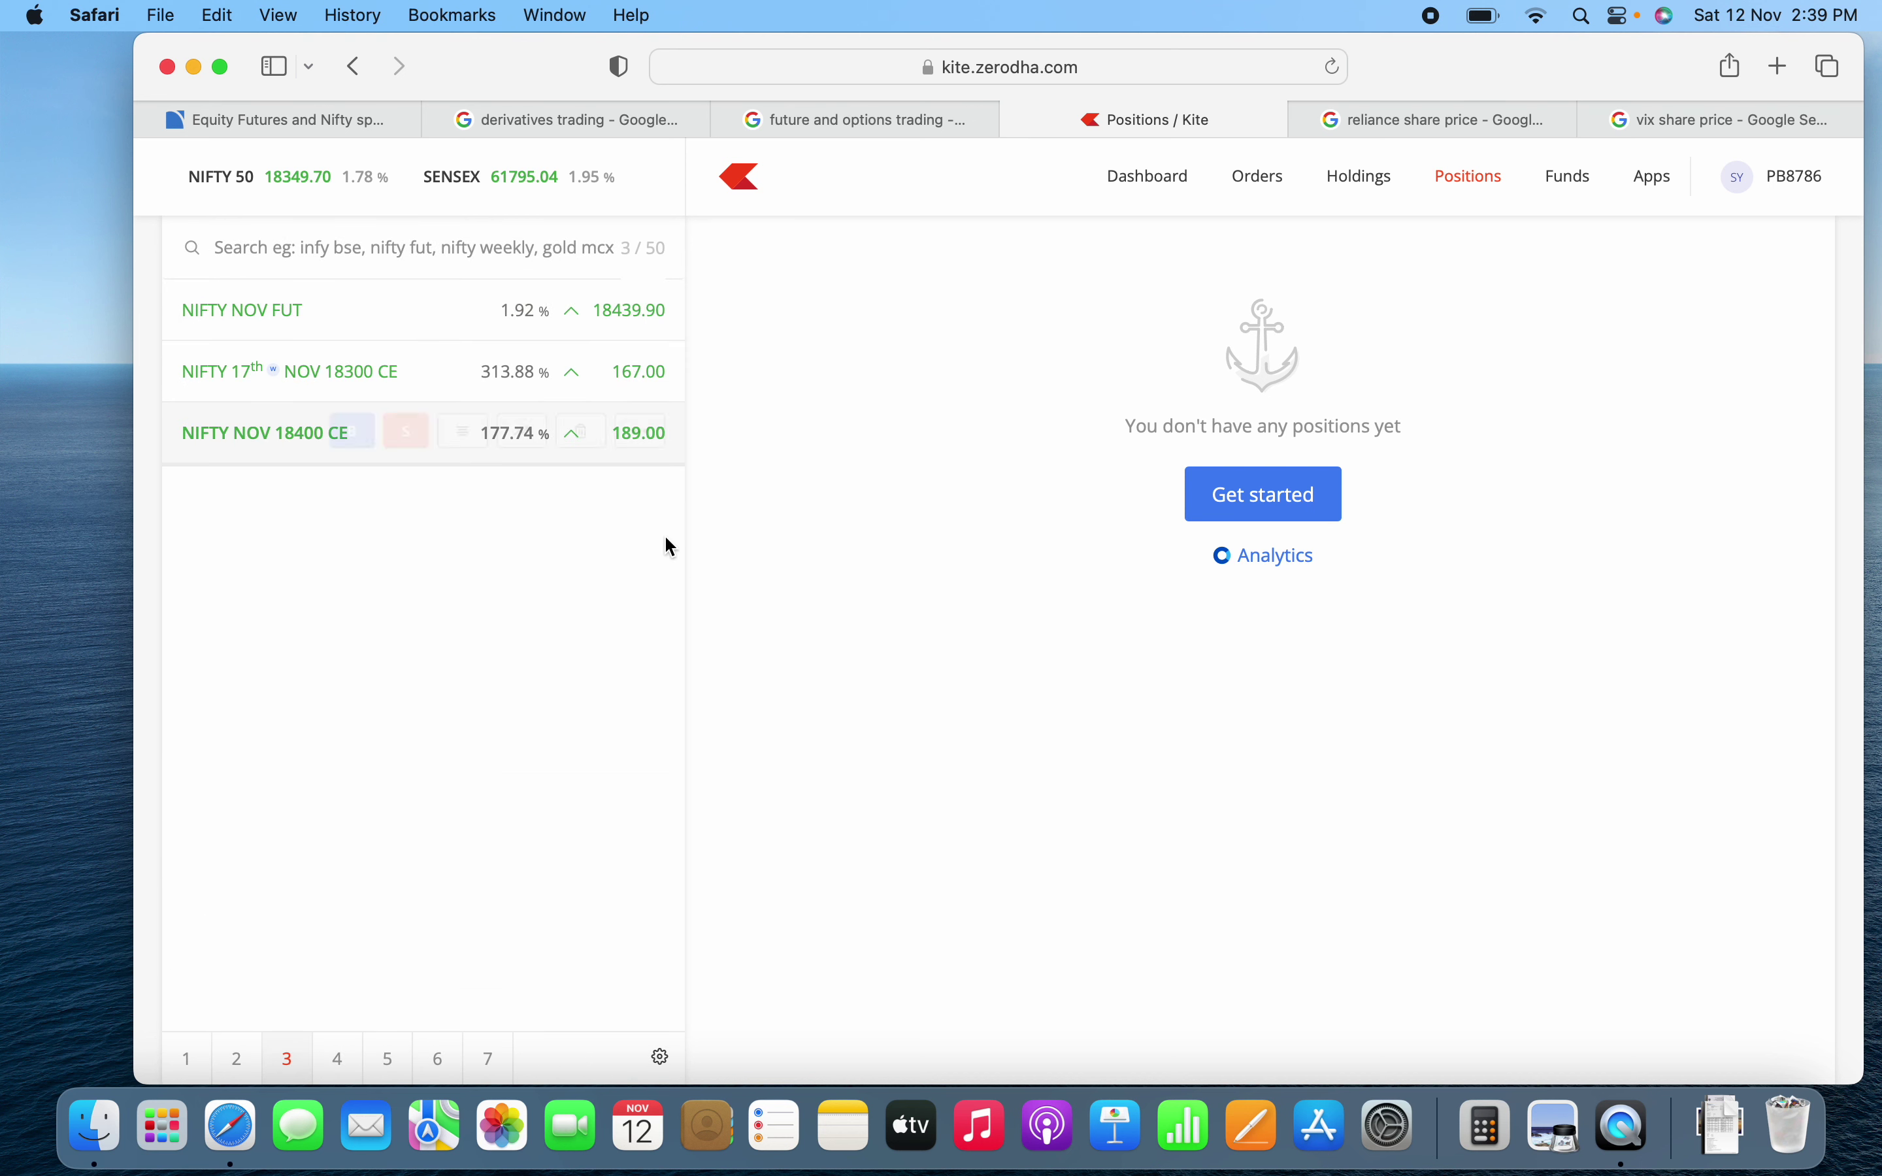
pyautogui.moveTo(622, 447)
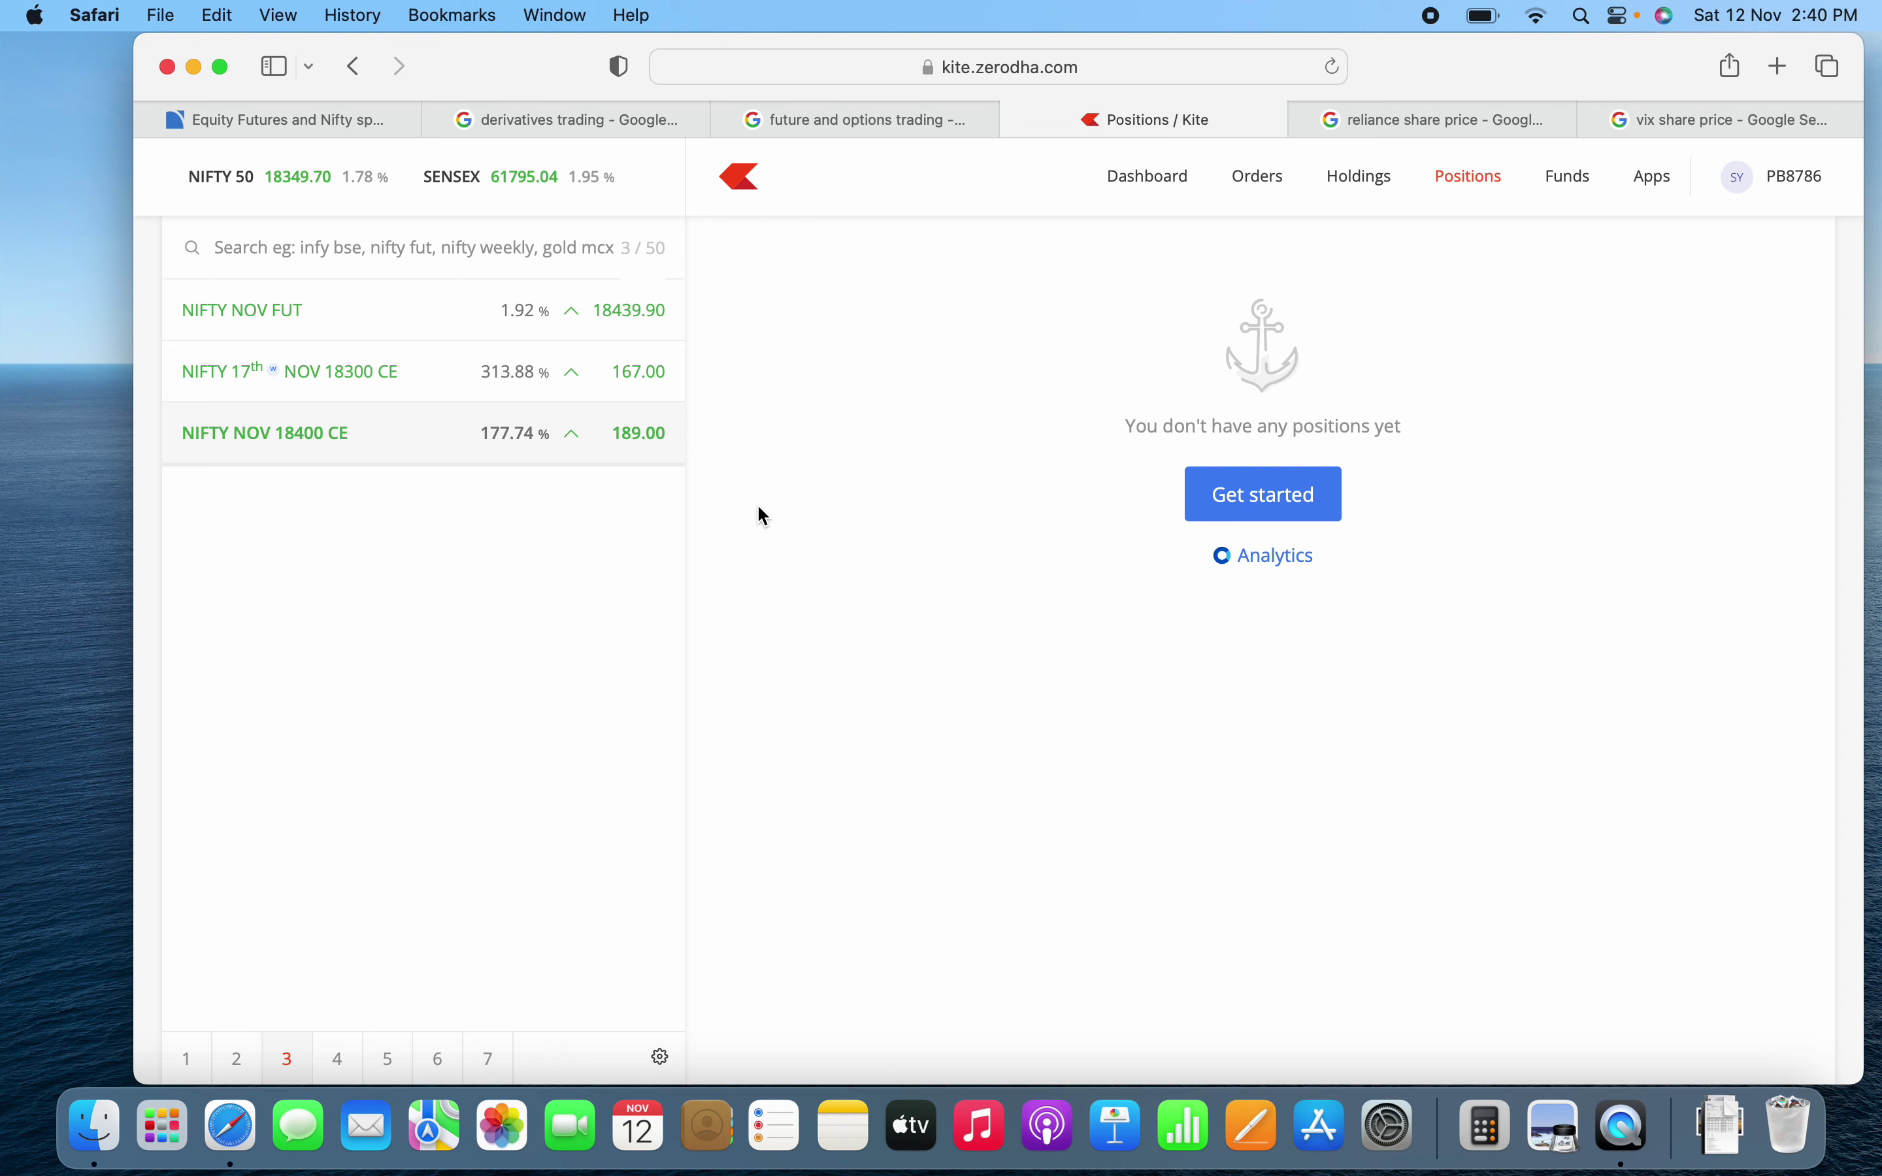
pyautogui.click(462, 369)
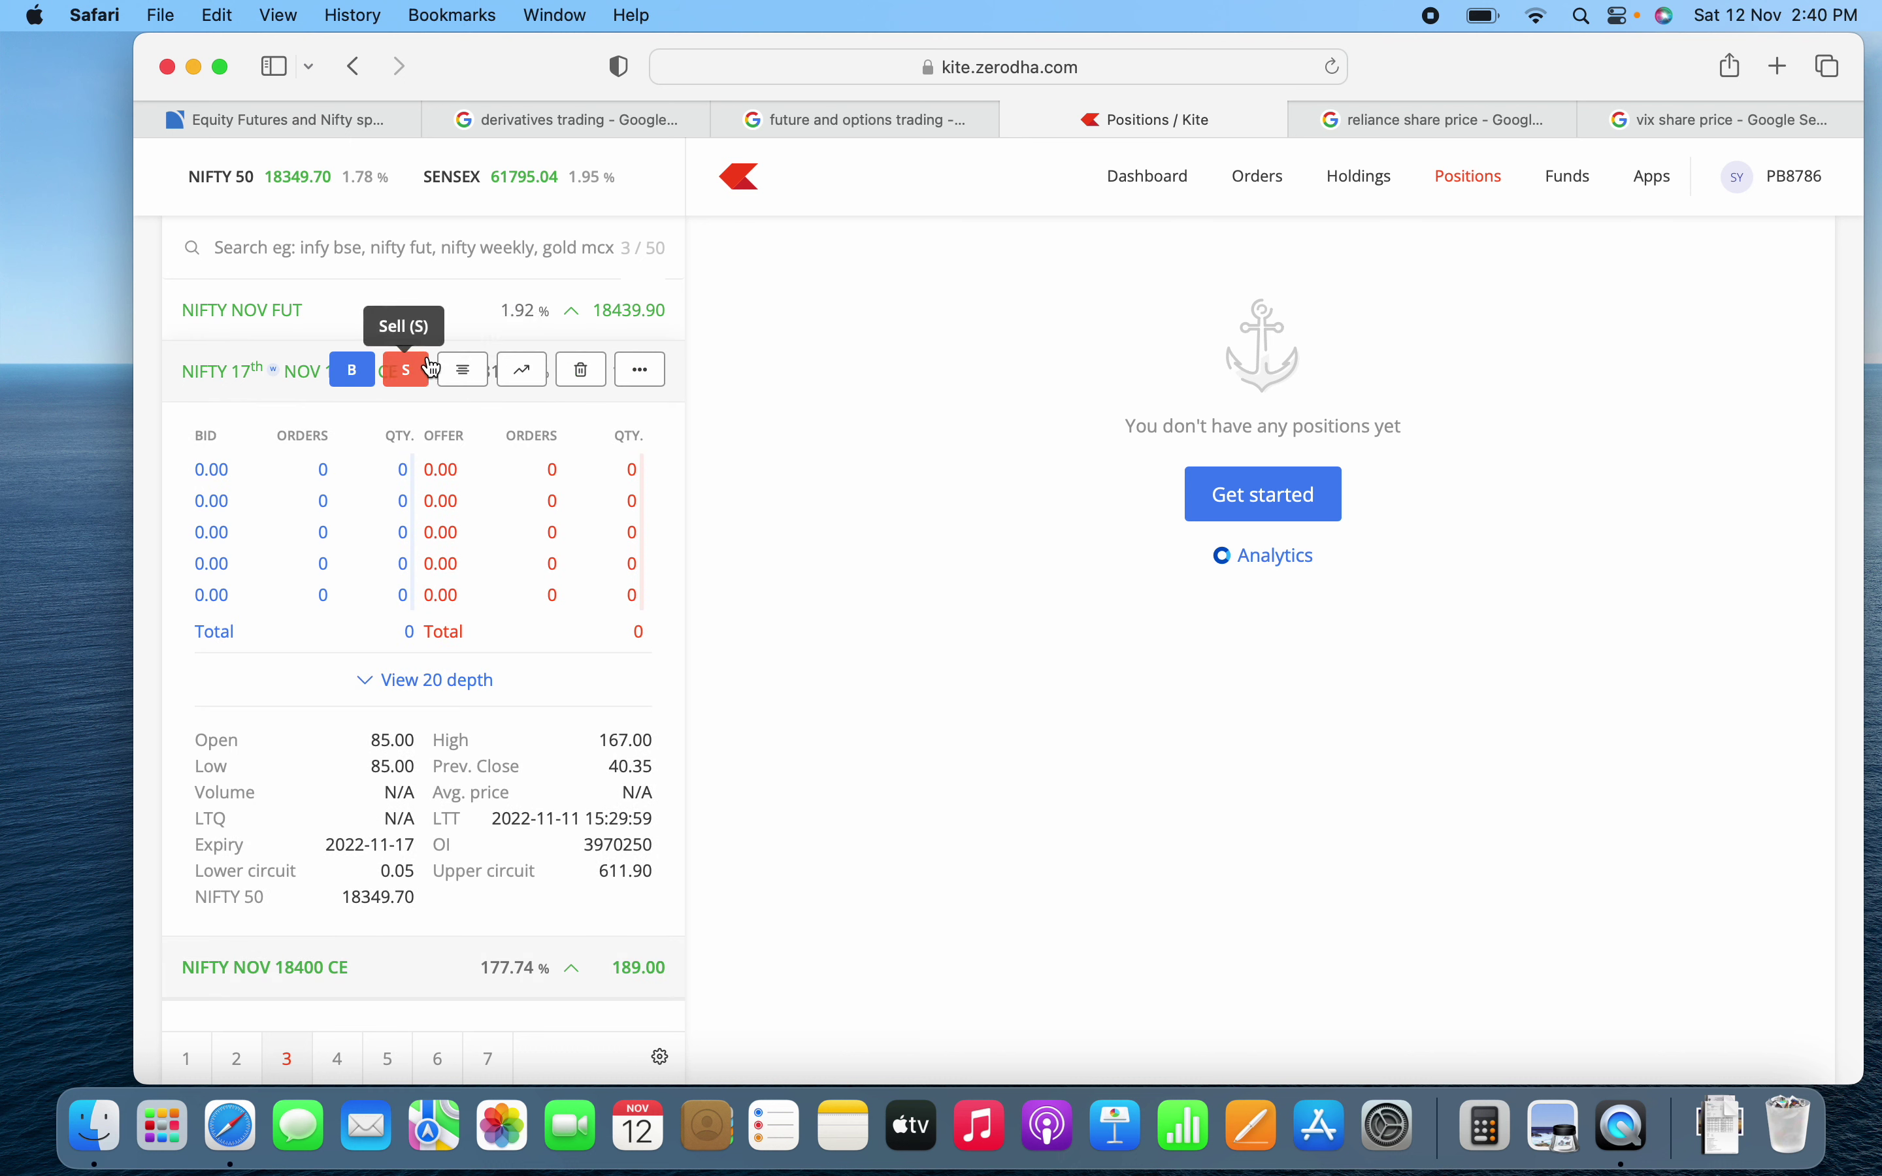
pyautogui.click(449, 371)
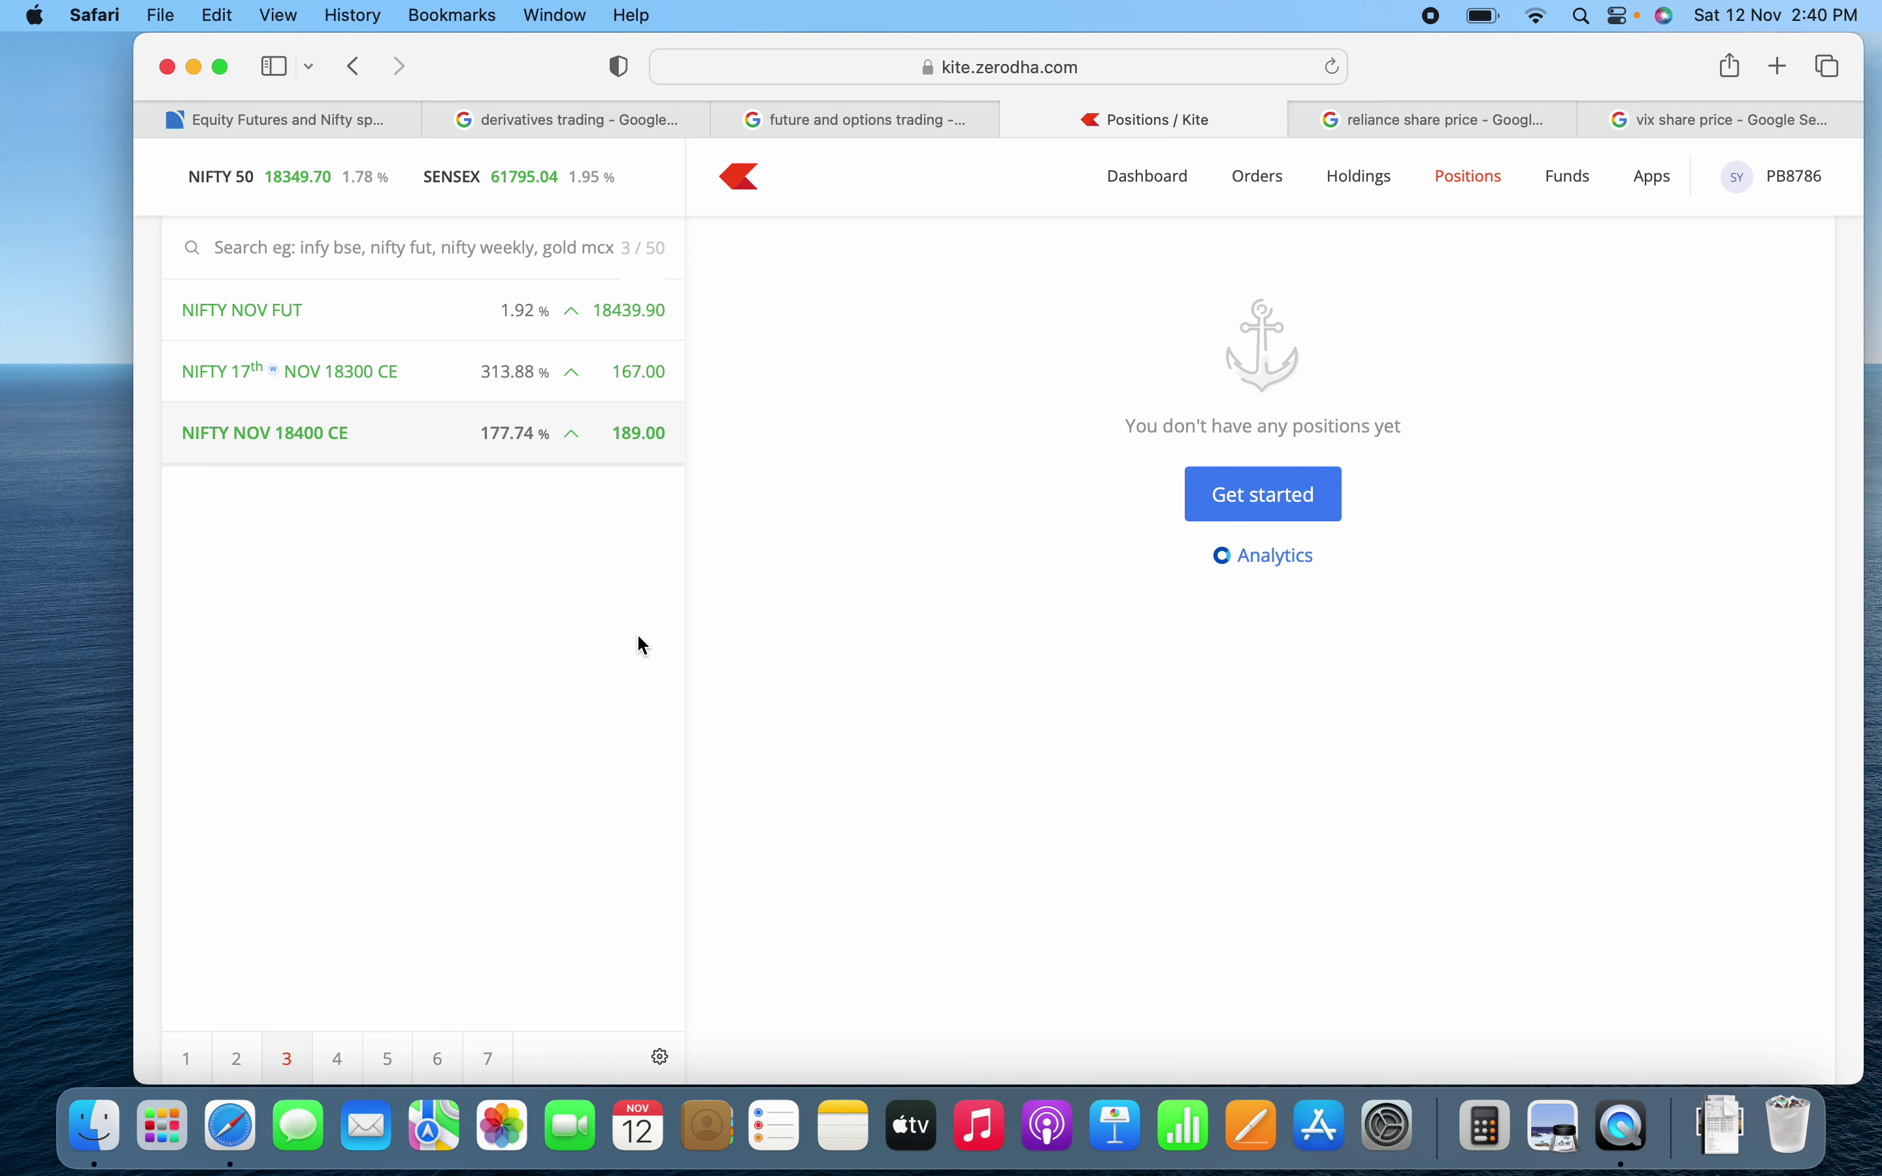
pyautogui.moveTo(630, 386)
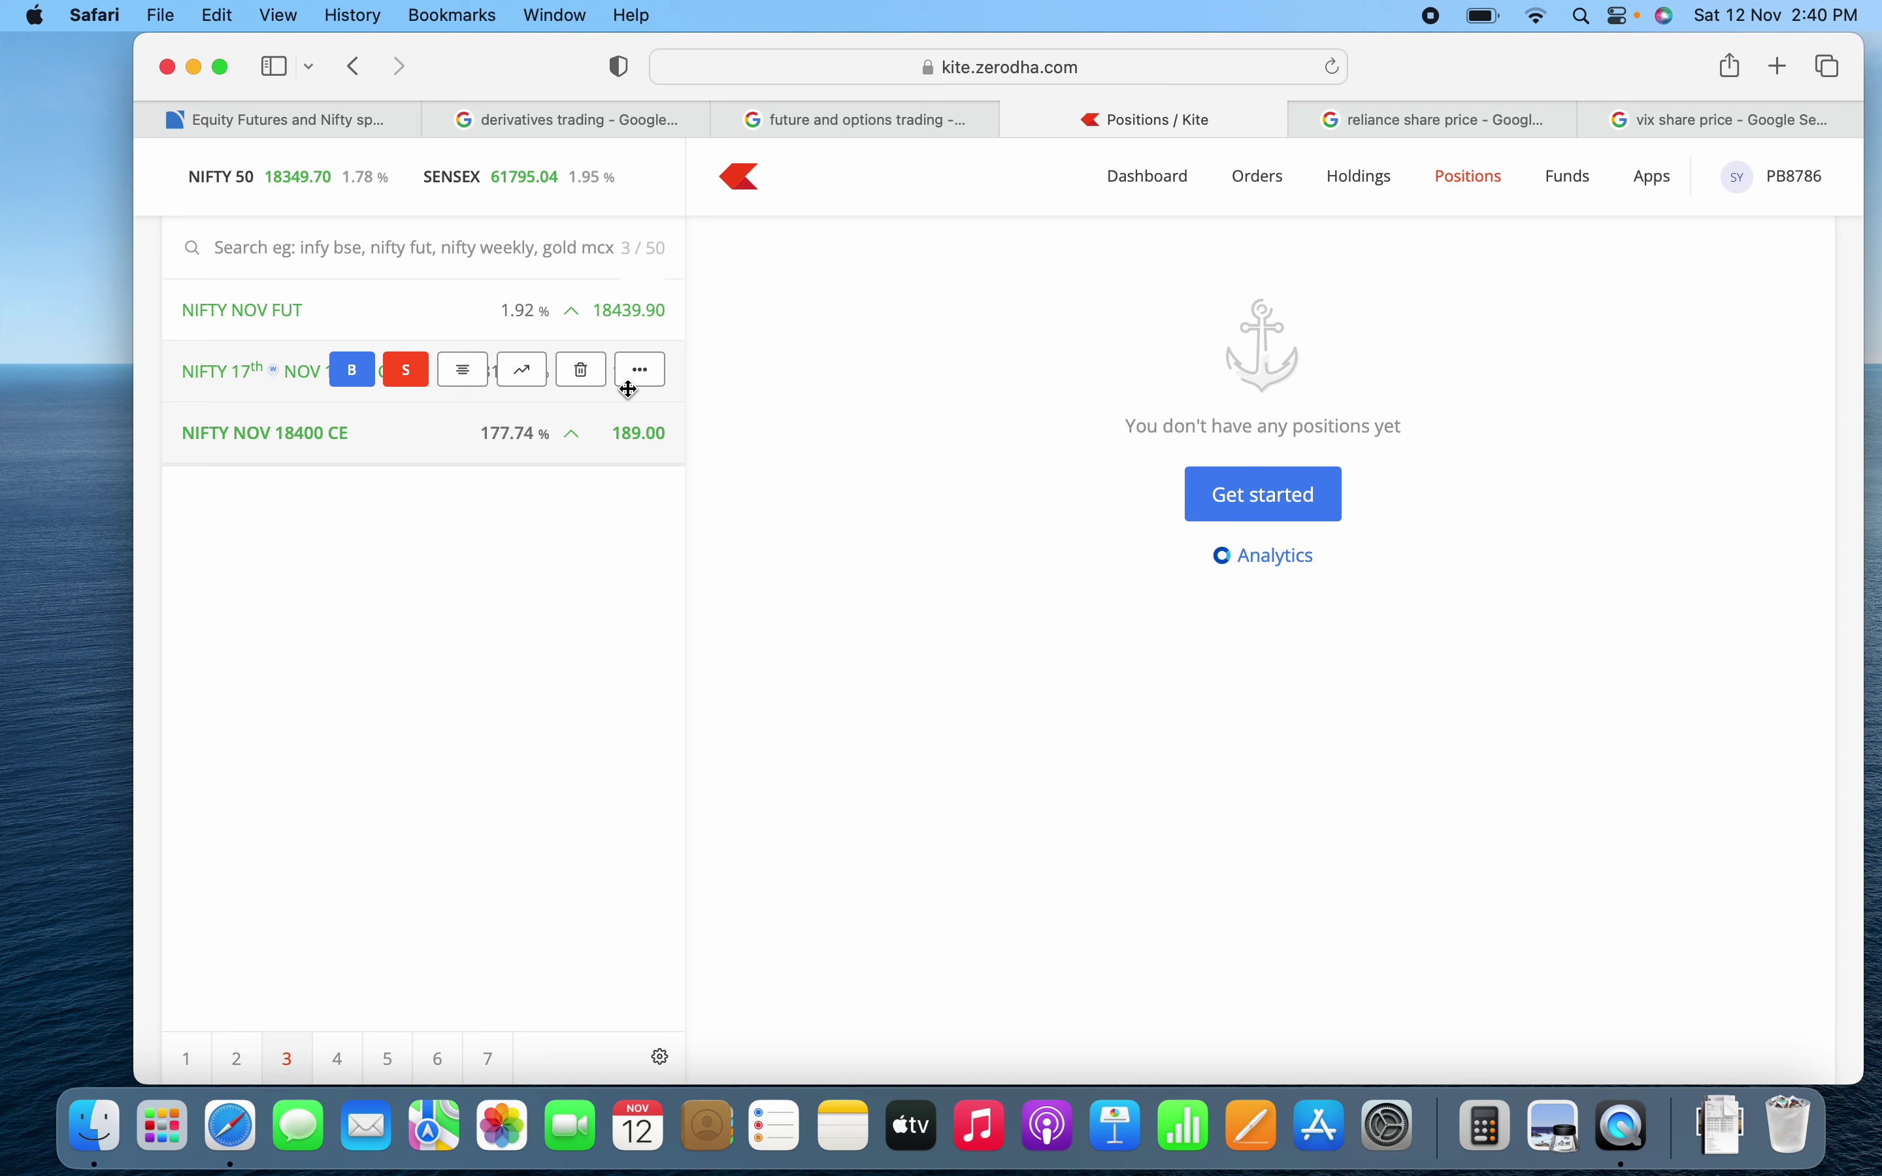
# - Open a sell order for NIFTY 17th NOV 18300 CE and set it to Intraday (MIS)
pyautogui.click(406, 371)
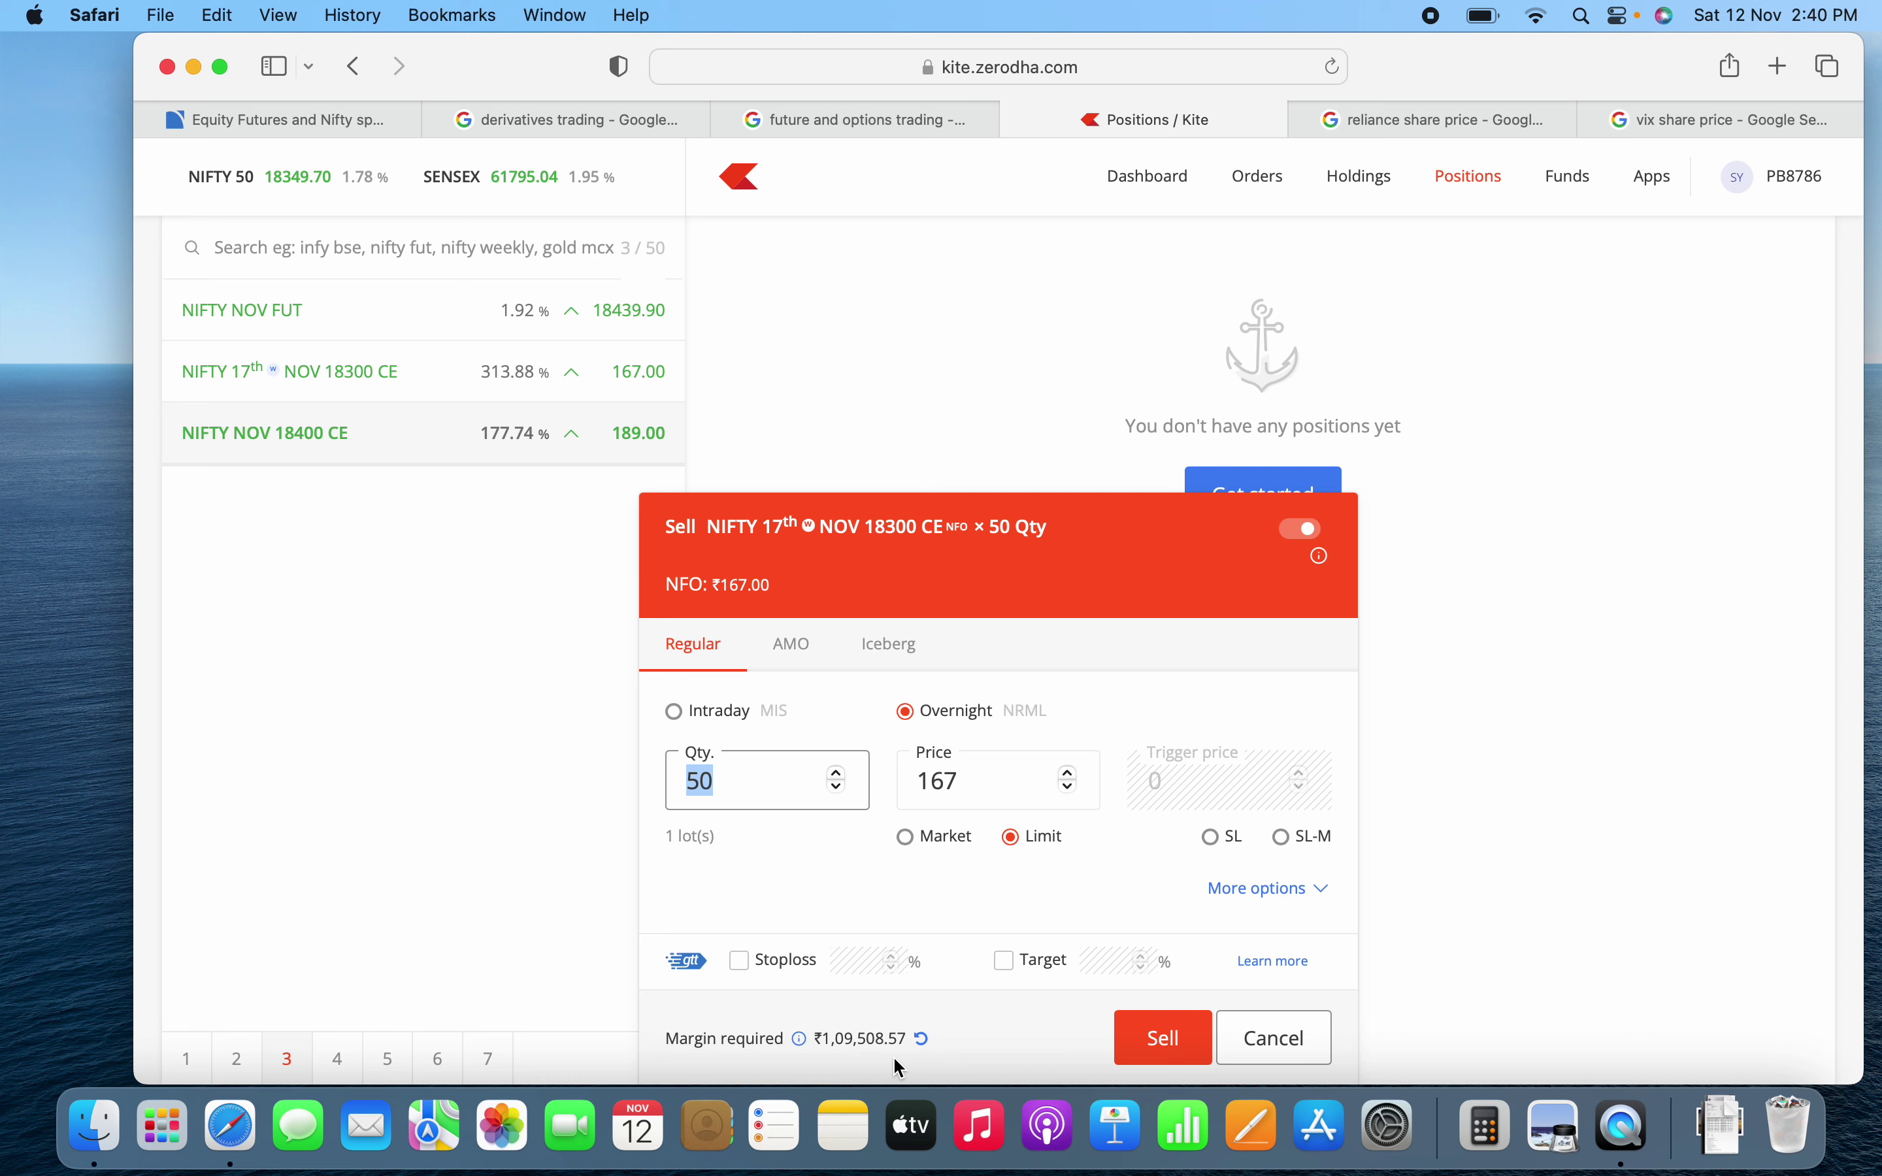
pyautogui.click(675, 711)
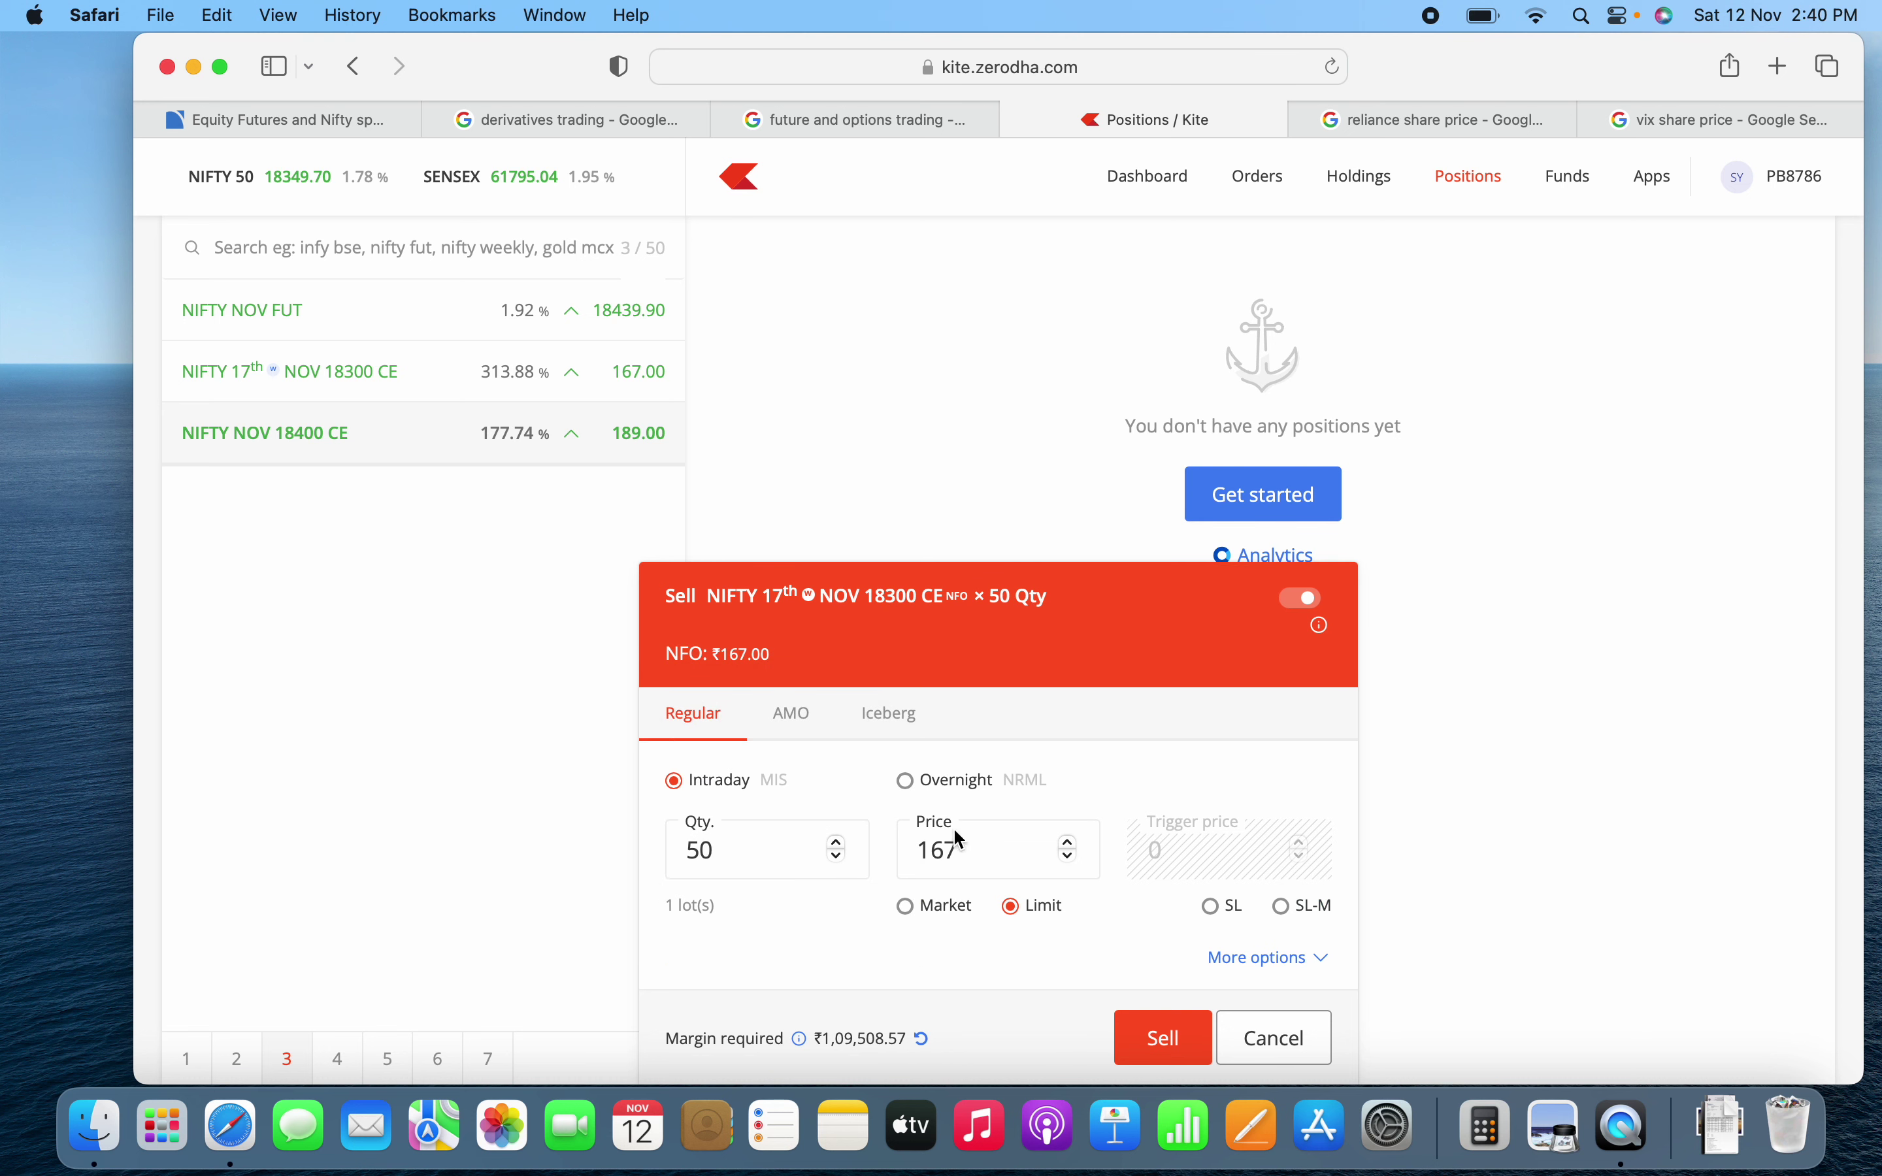
pyautogui.click(922, 791)
pyautogui.click(694, 723)
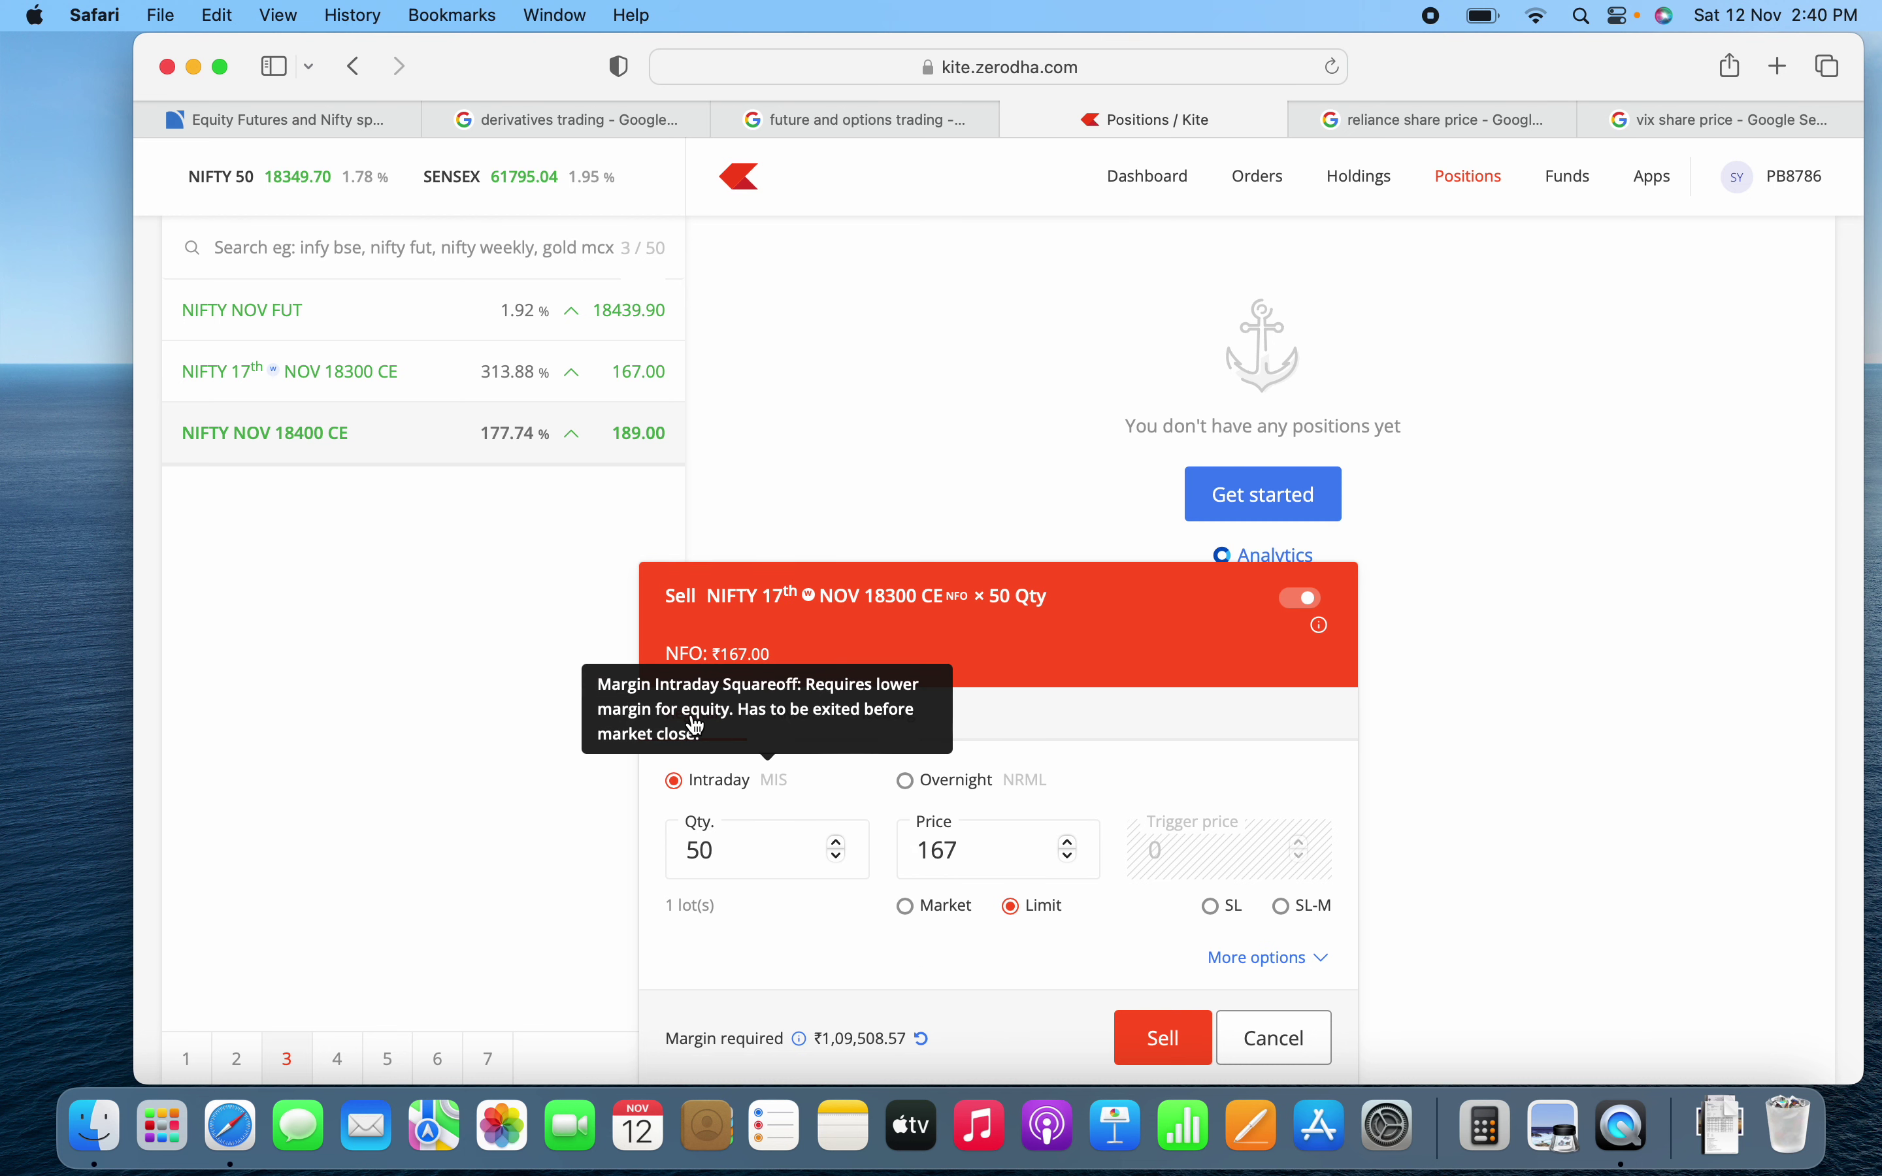